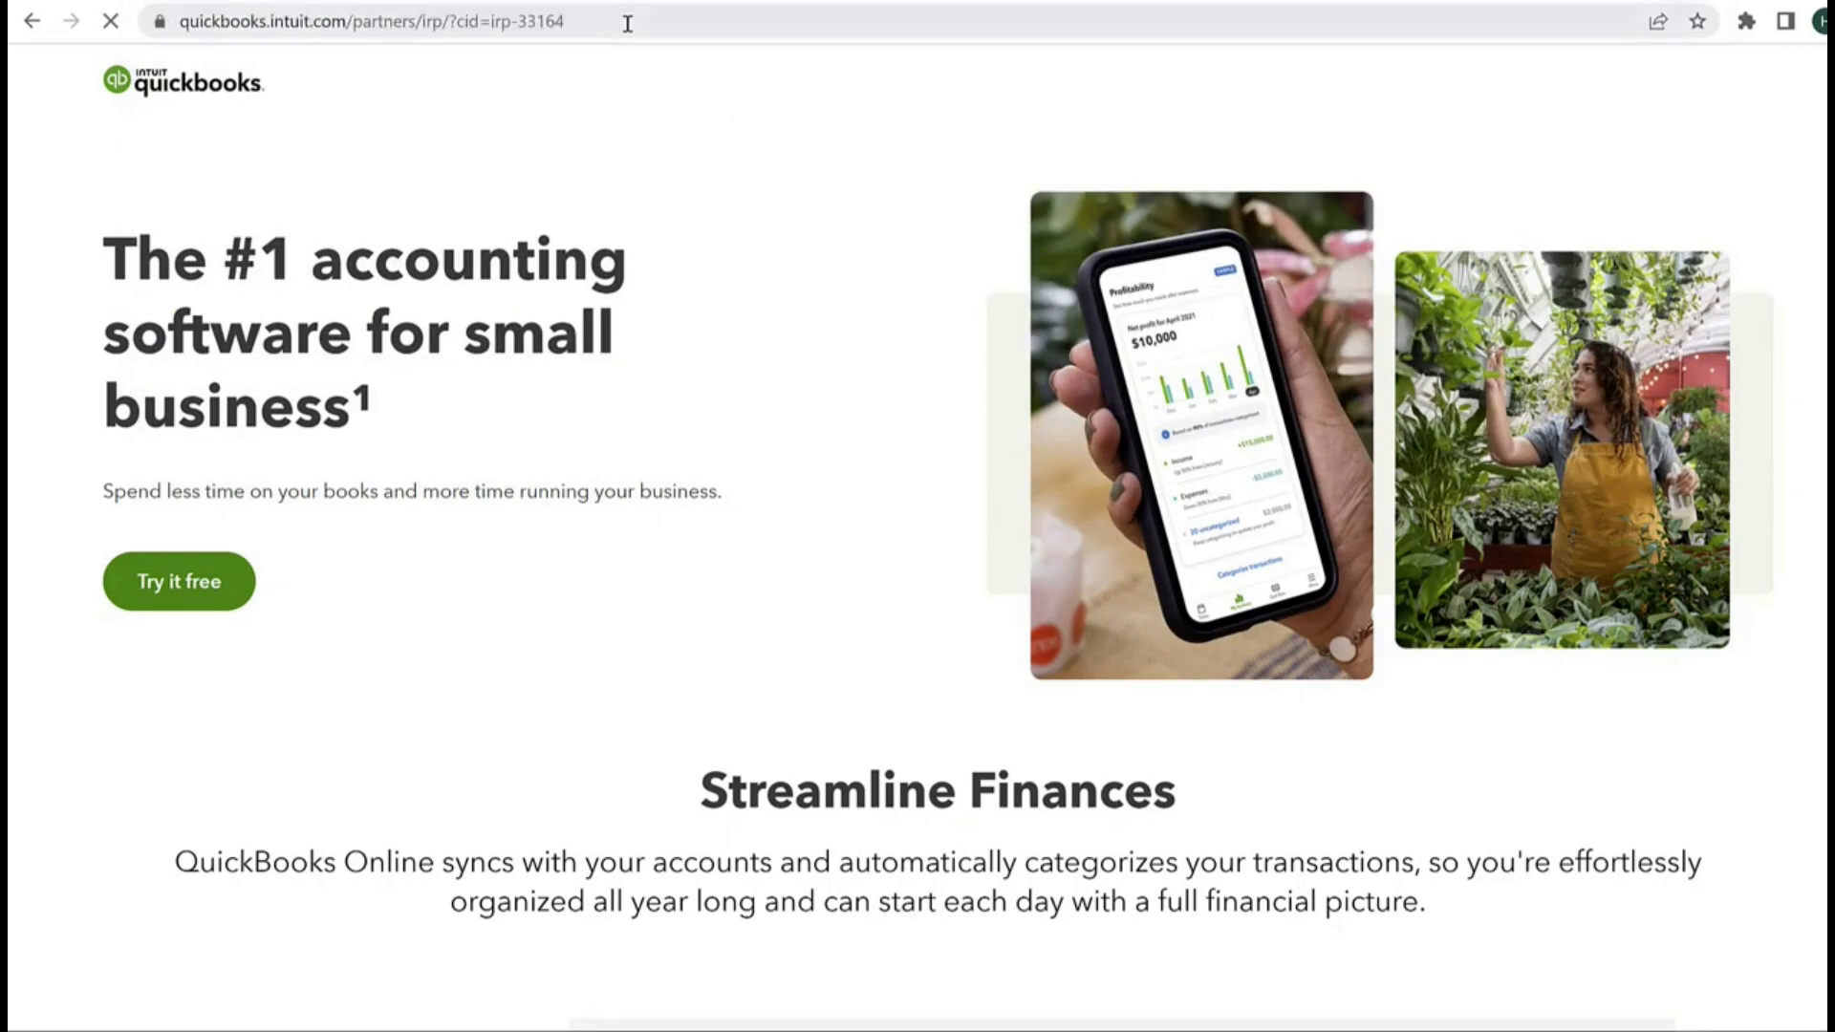
Step: Compare the QuickBooks Online plans and start the free trial of the Plus plan
scroll(853, 362, down, 10)
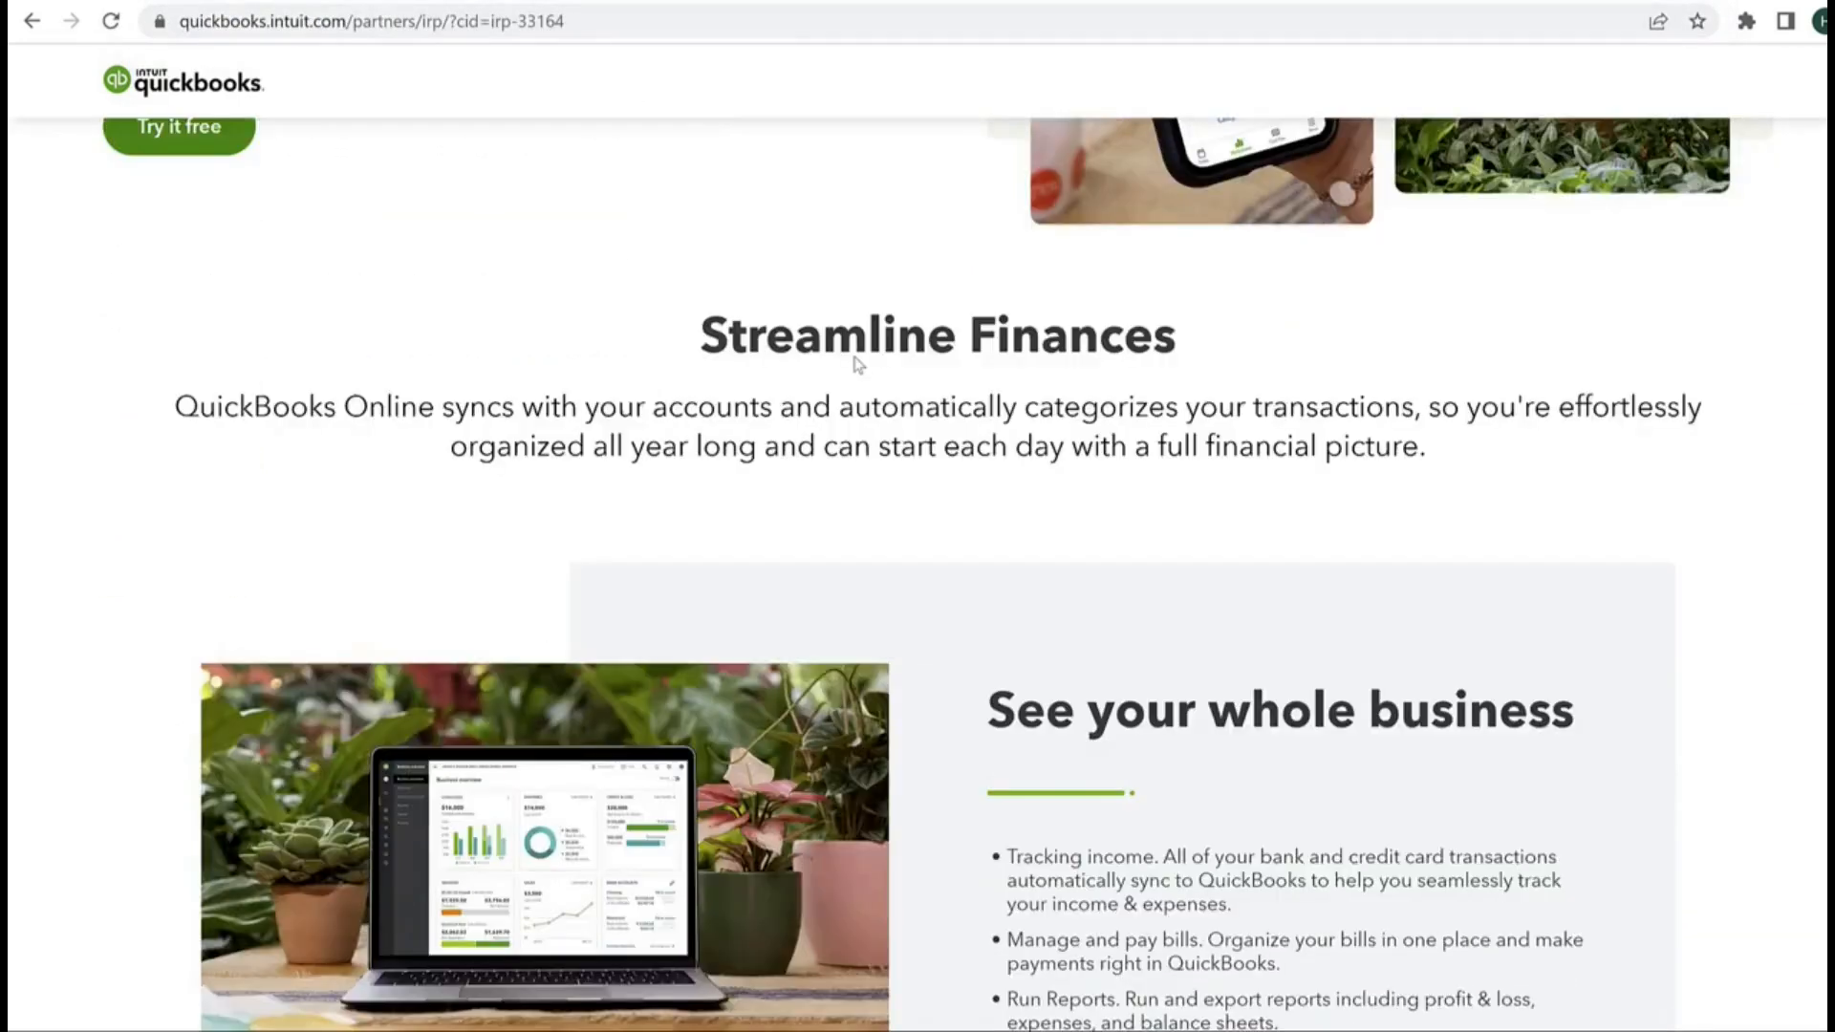
scroll(857, 364, down, 15)
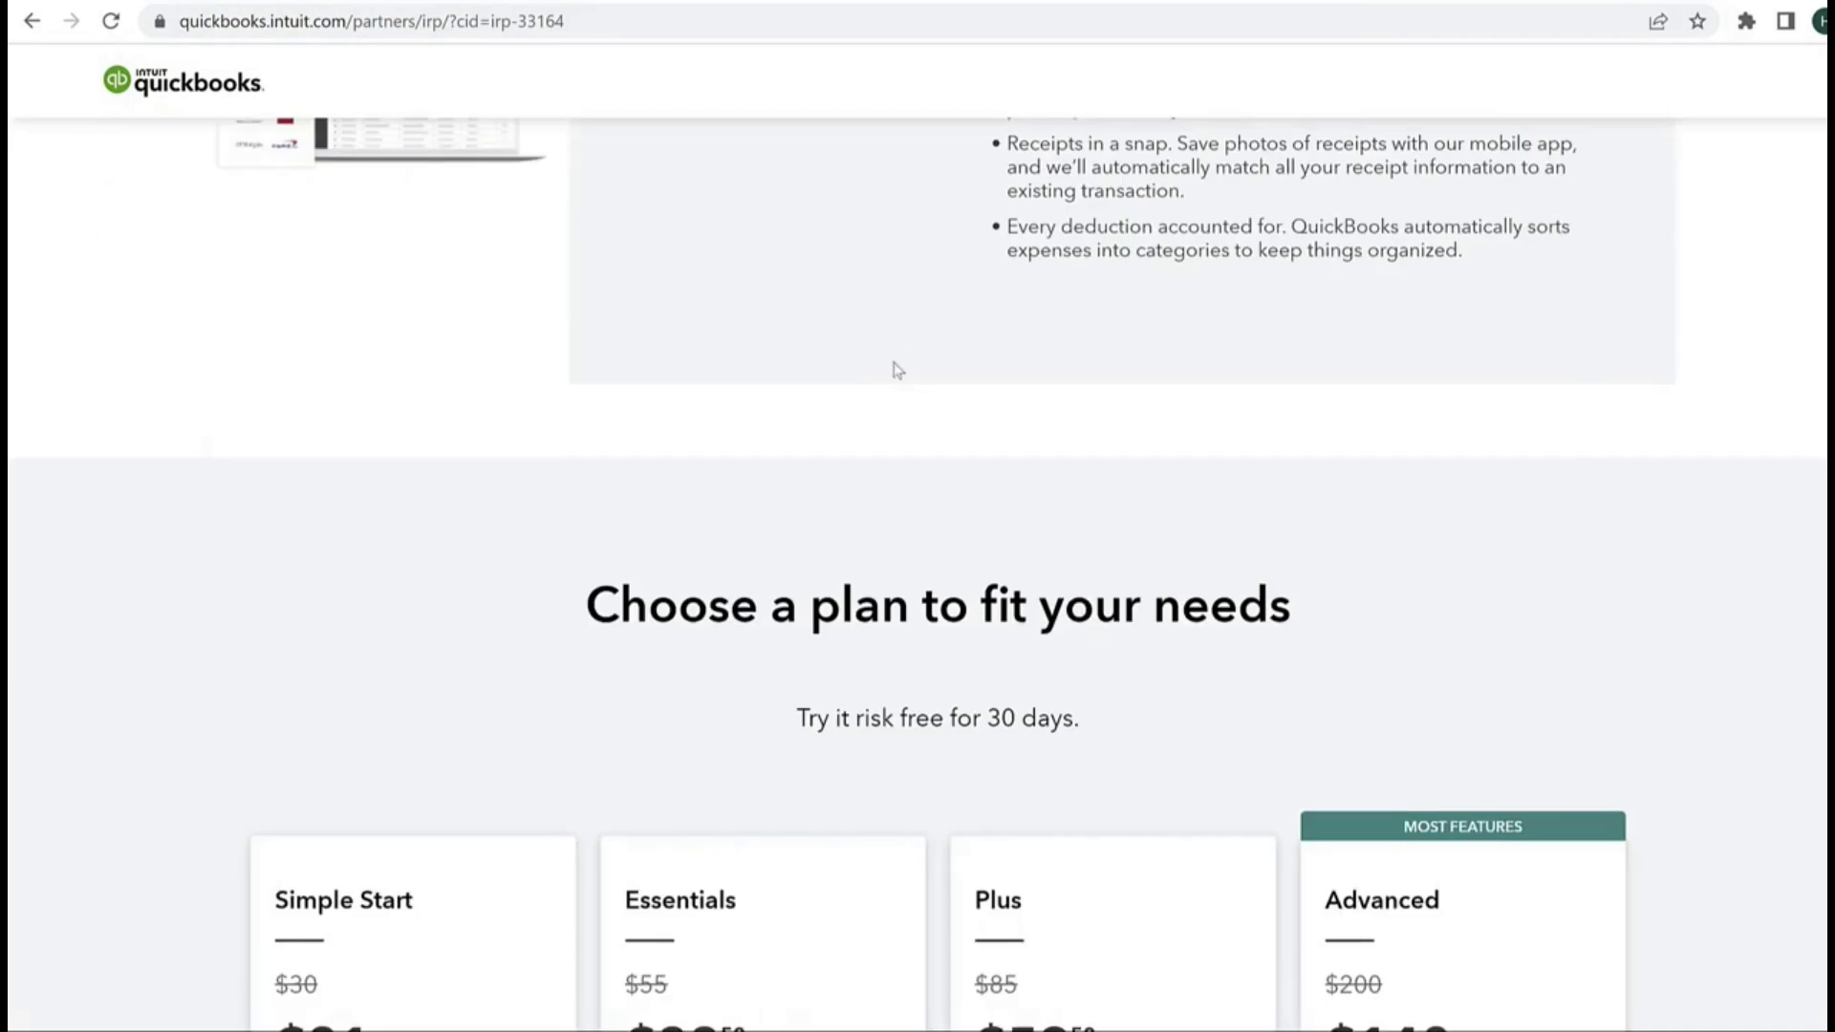
scroll(1511, 222, down, 5)
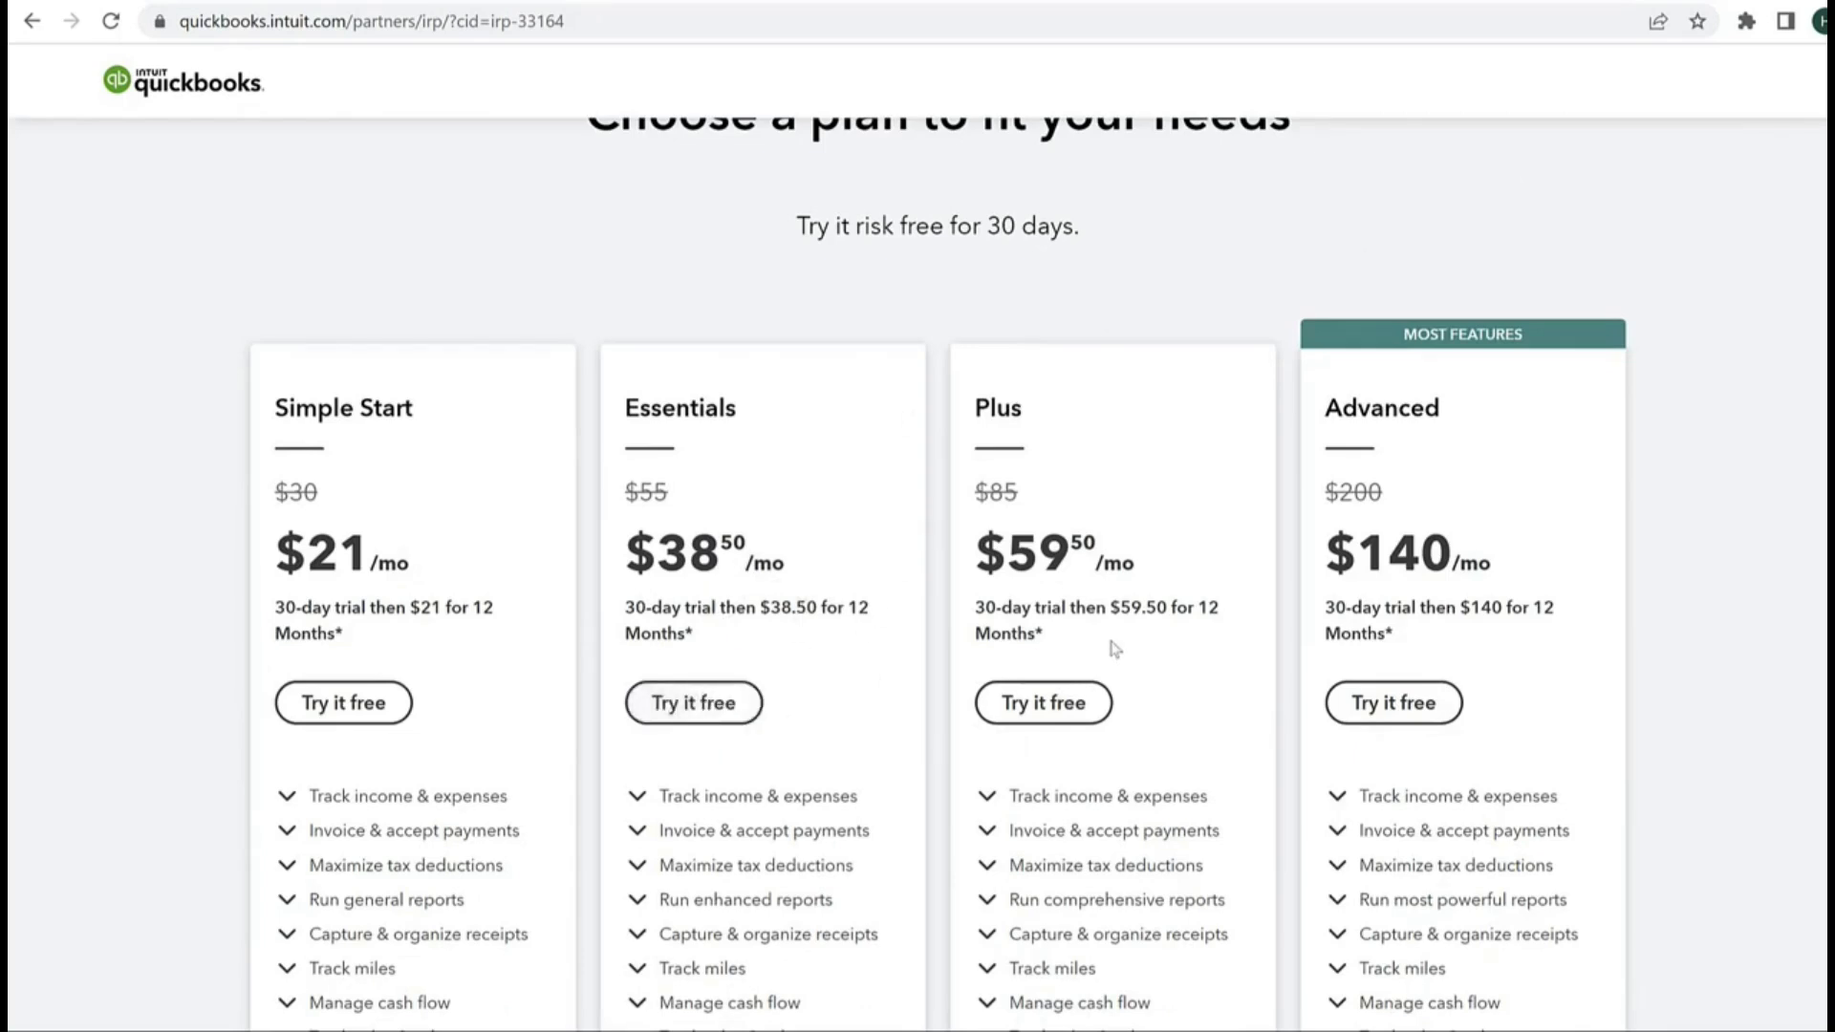
scroll(1113, 650, down, 3)
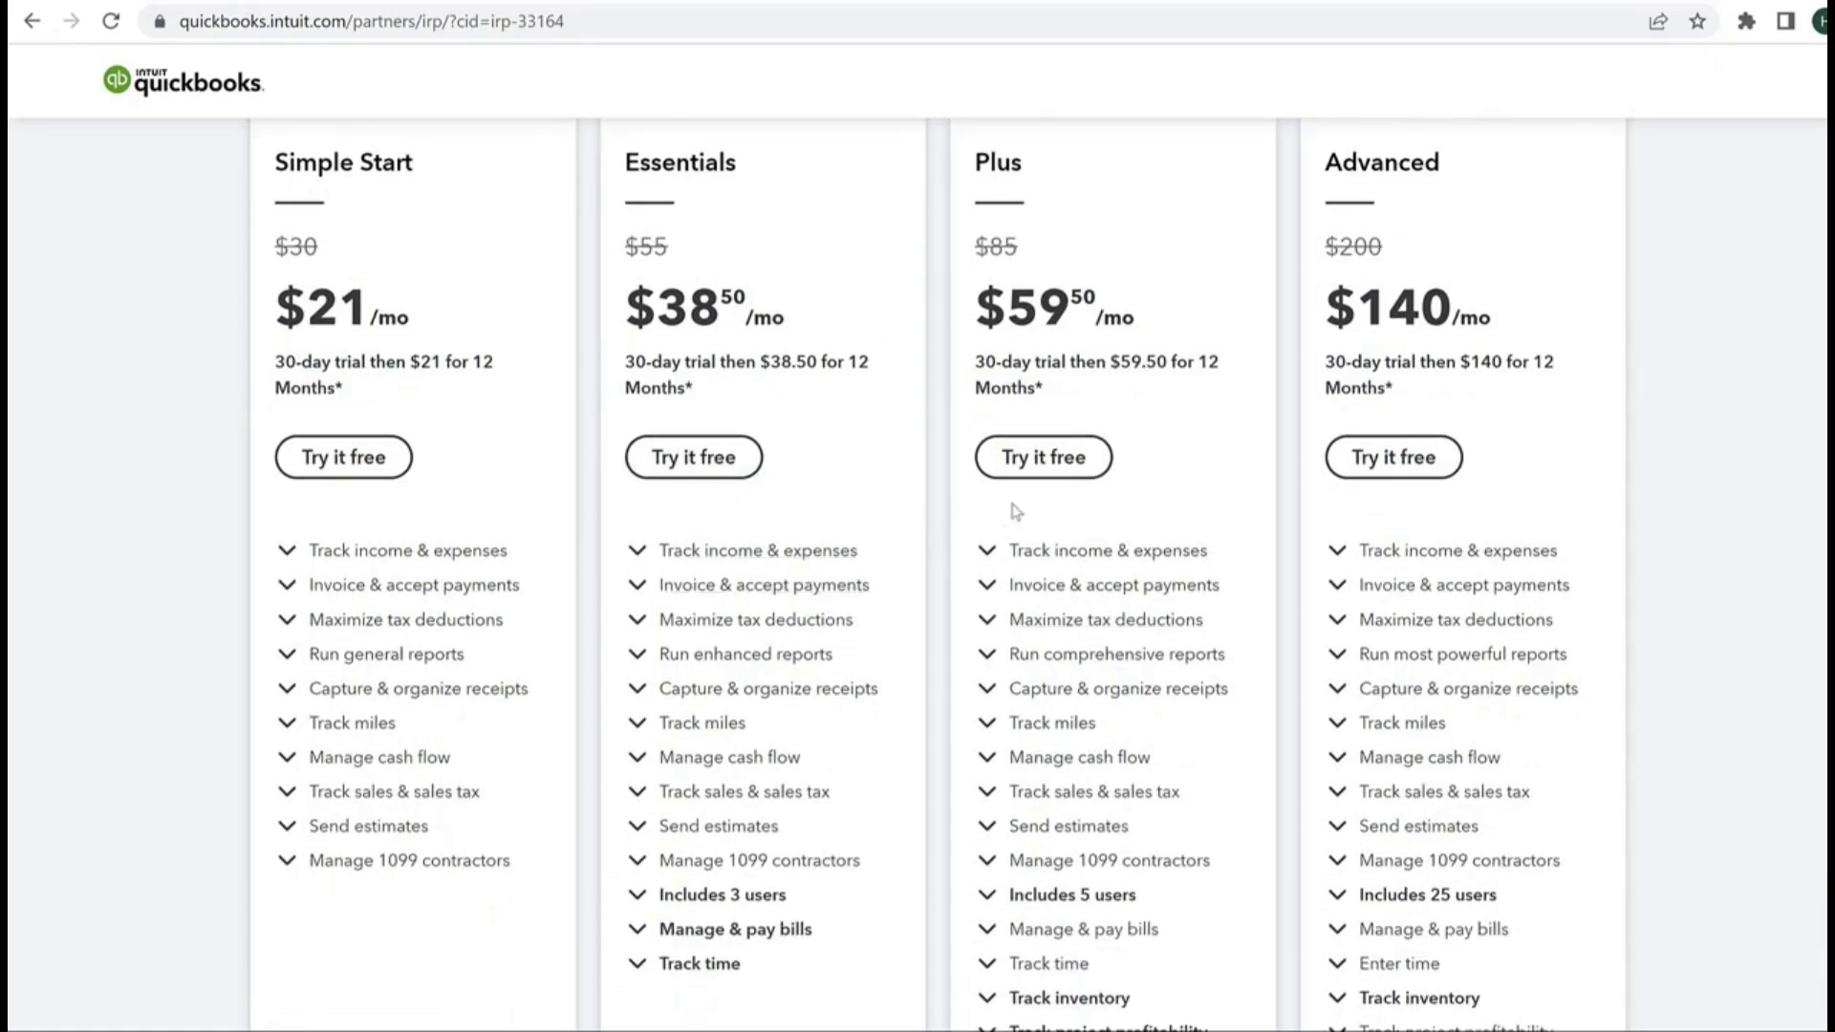
click(1038, 458)
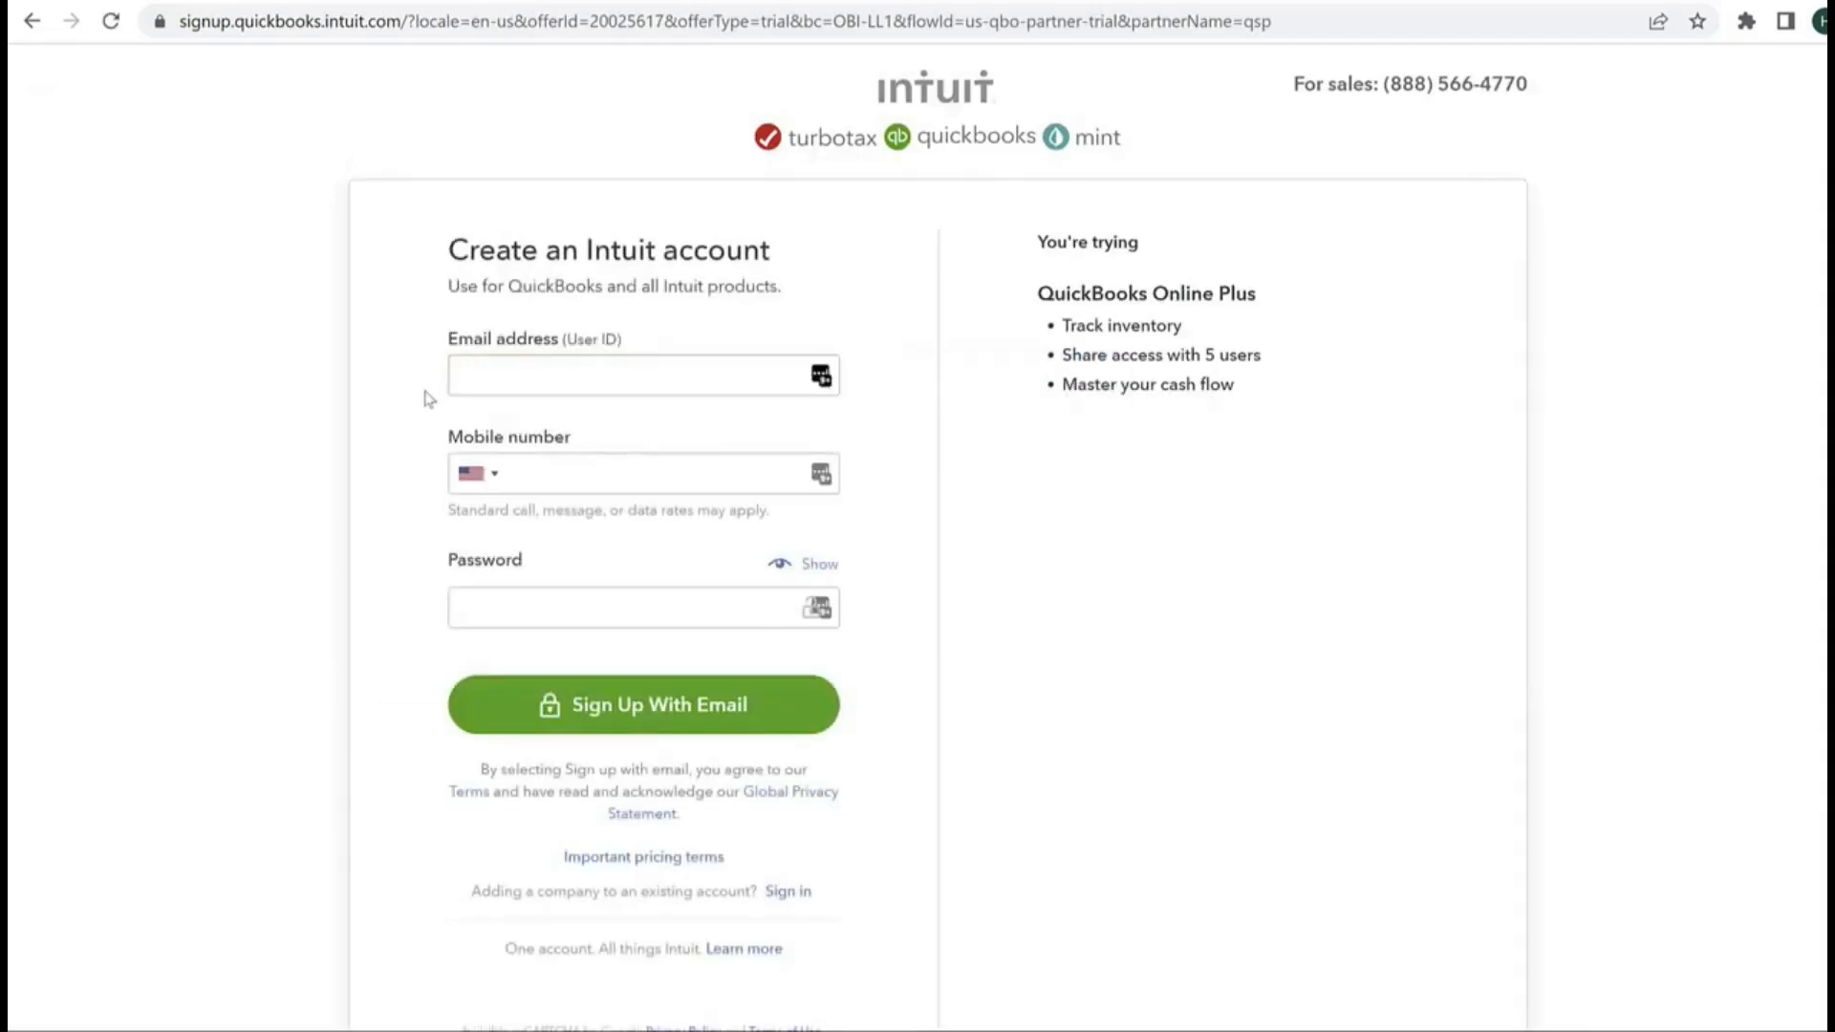
Step: Fill in the email address, mobile number and account password to create the Intuit account
click(486, 379)
click(538, 480)
click(511, 597)
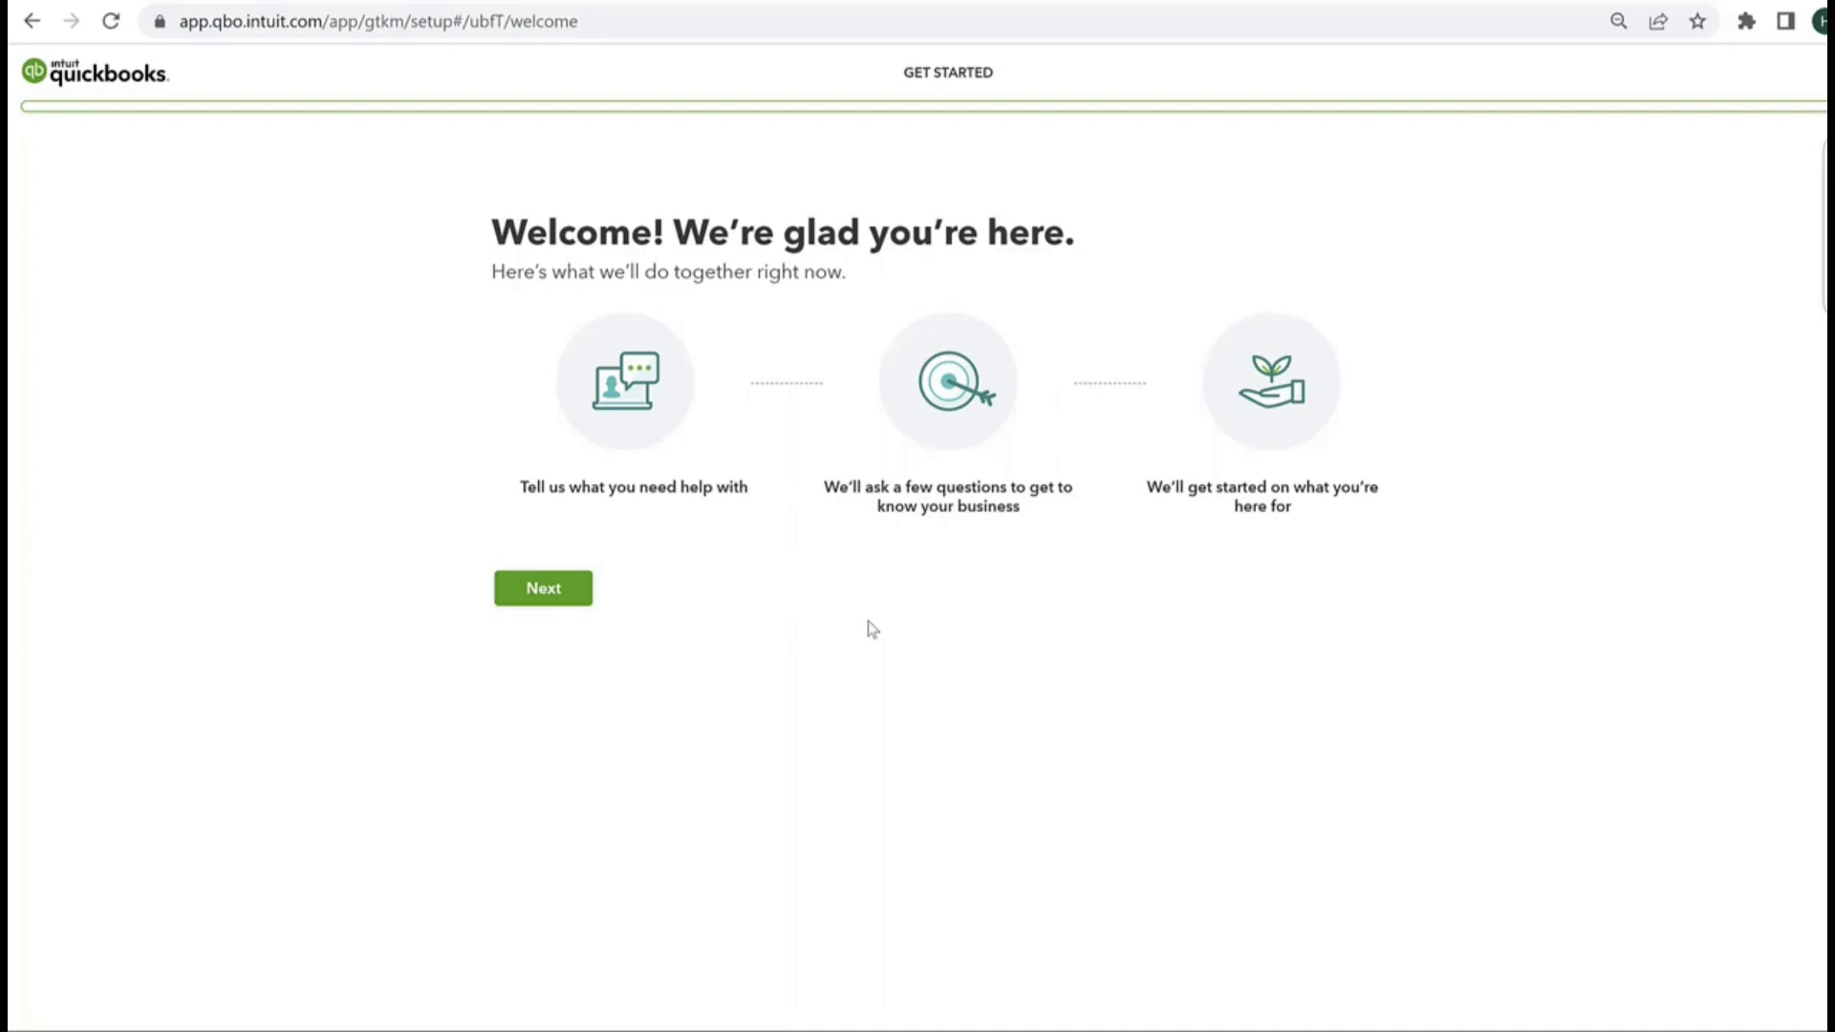
Step: Begin the setup and enter Clara Consulting Company as the business name, marking it as the legal business name
click(543, 588)
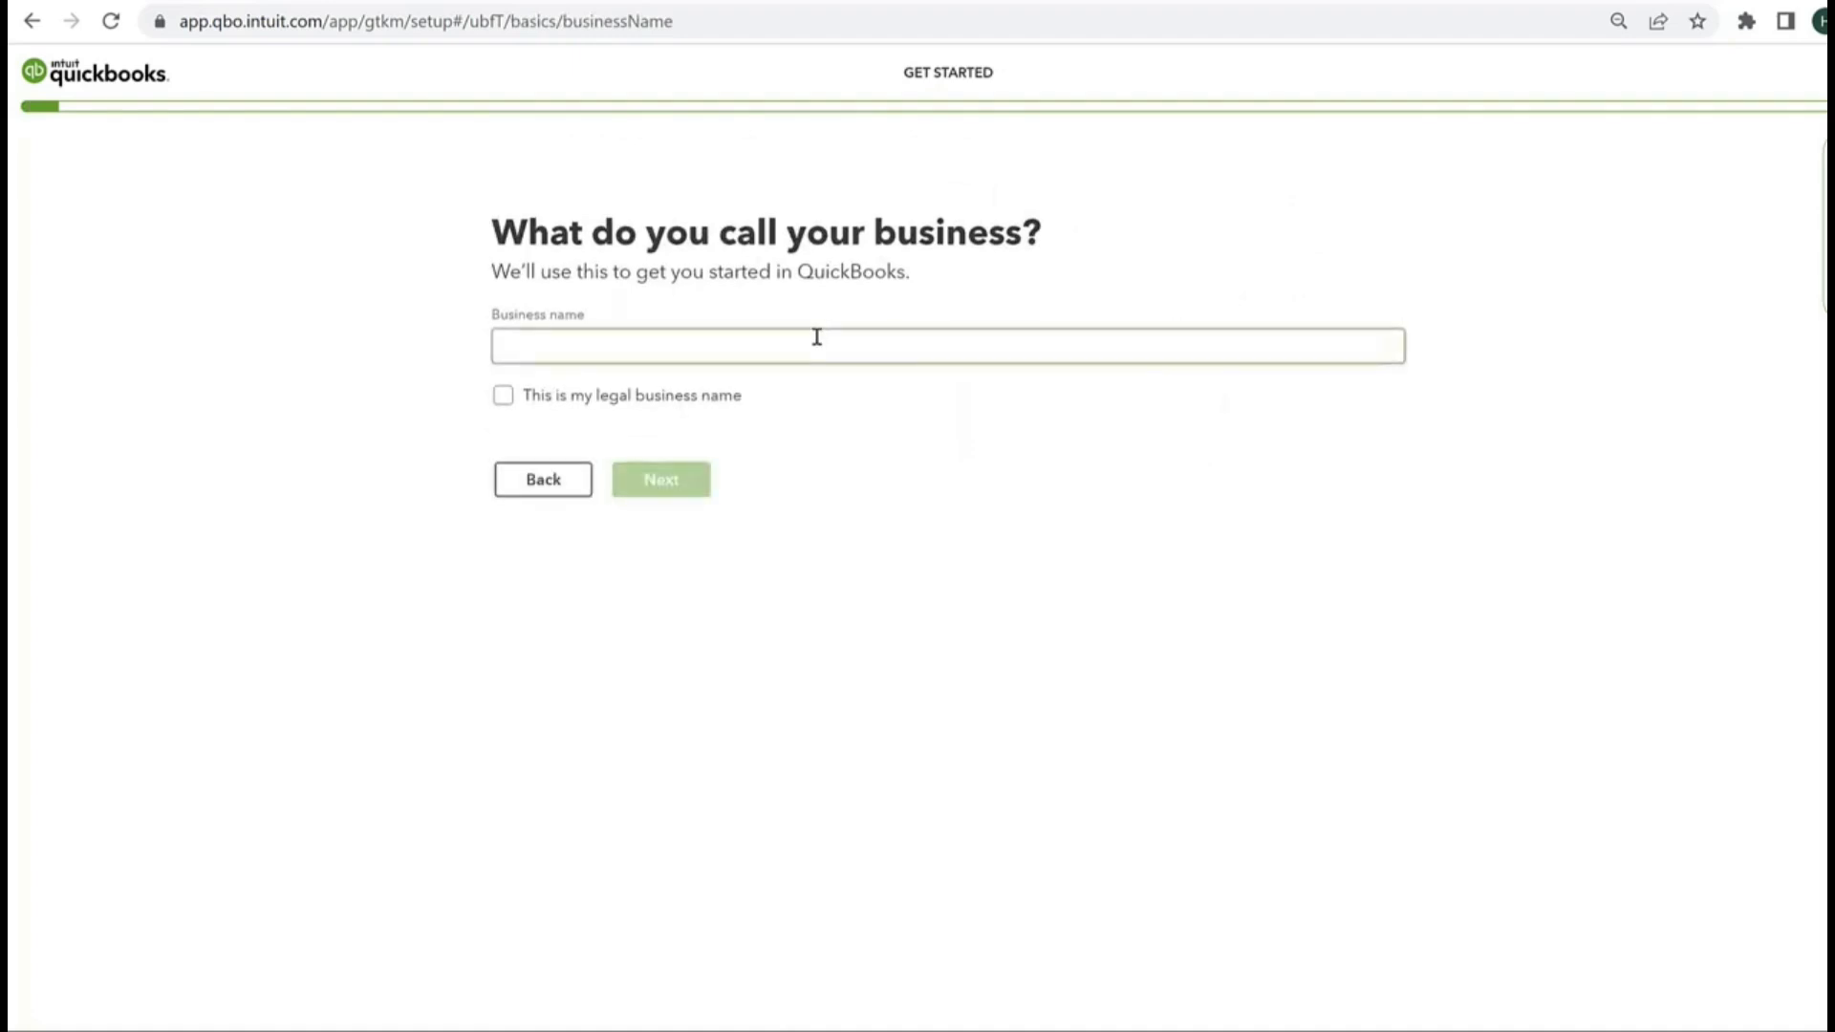
click(817, 336)
text(Clara Consulting Company)
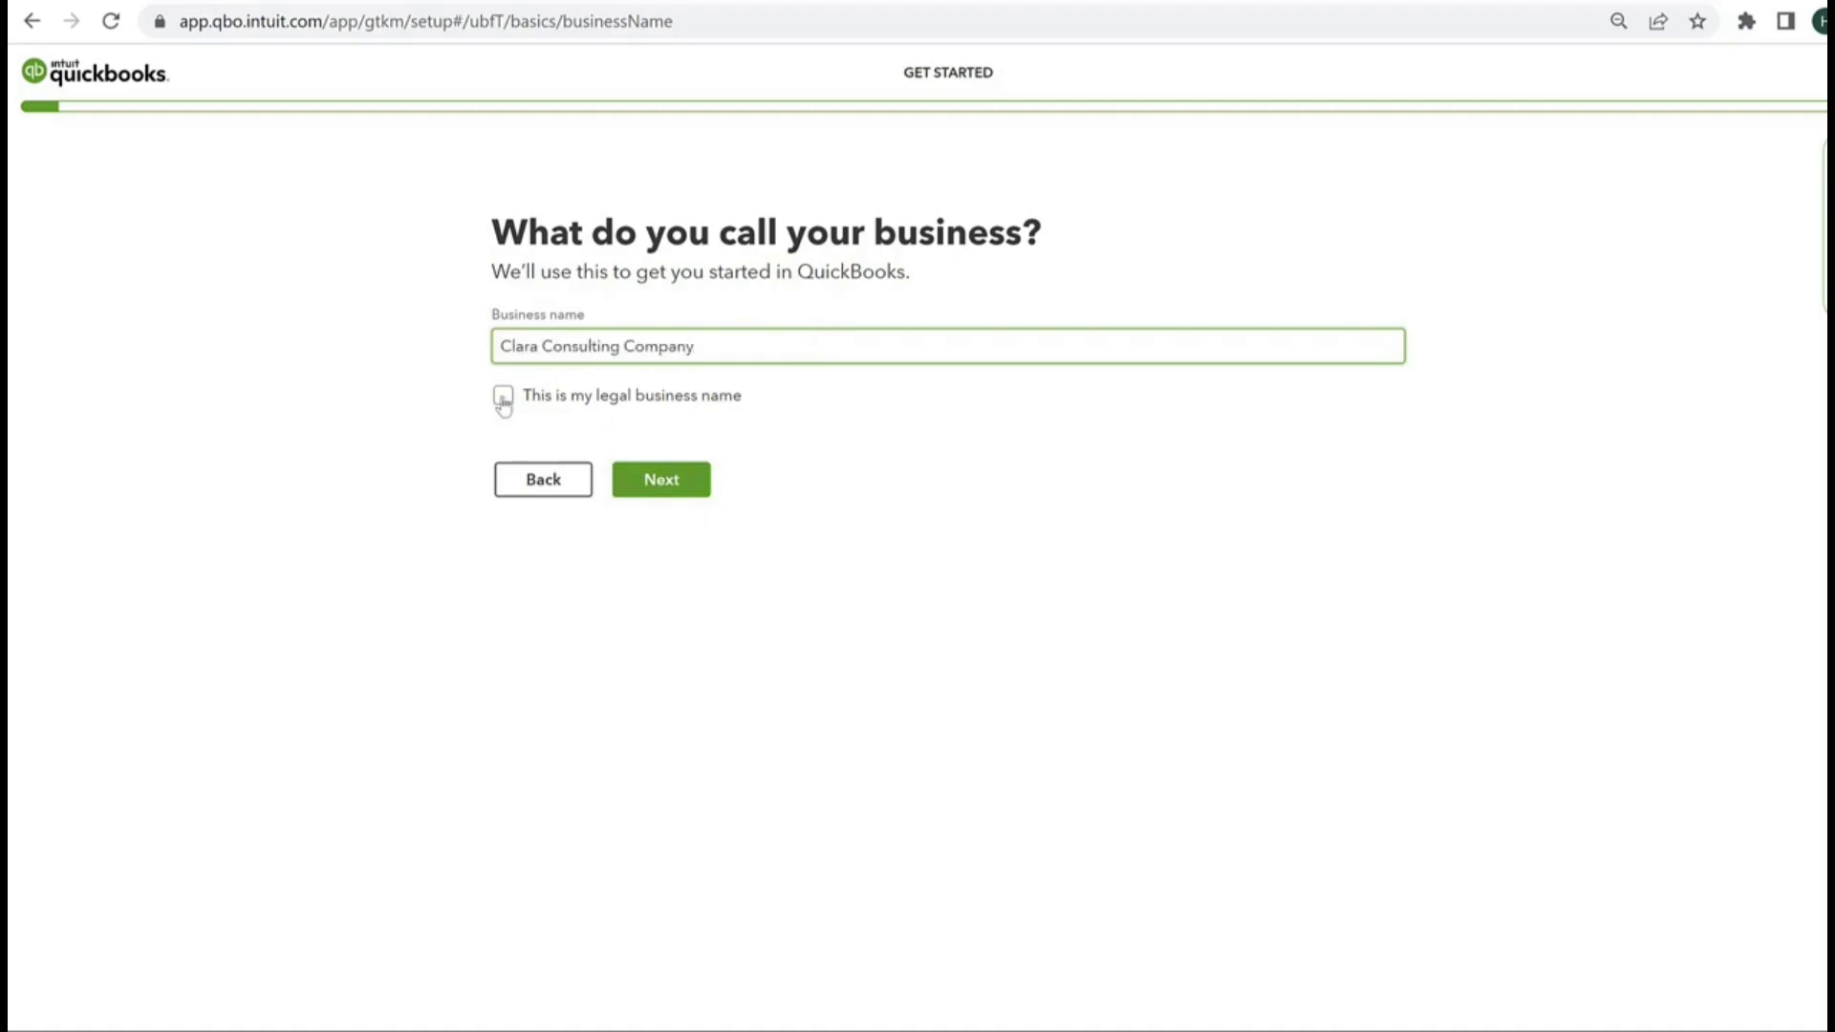
click(503, 397)
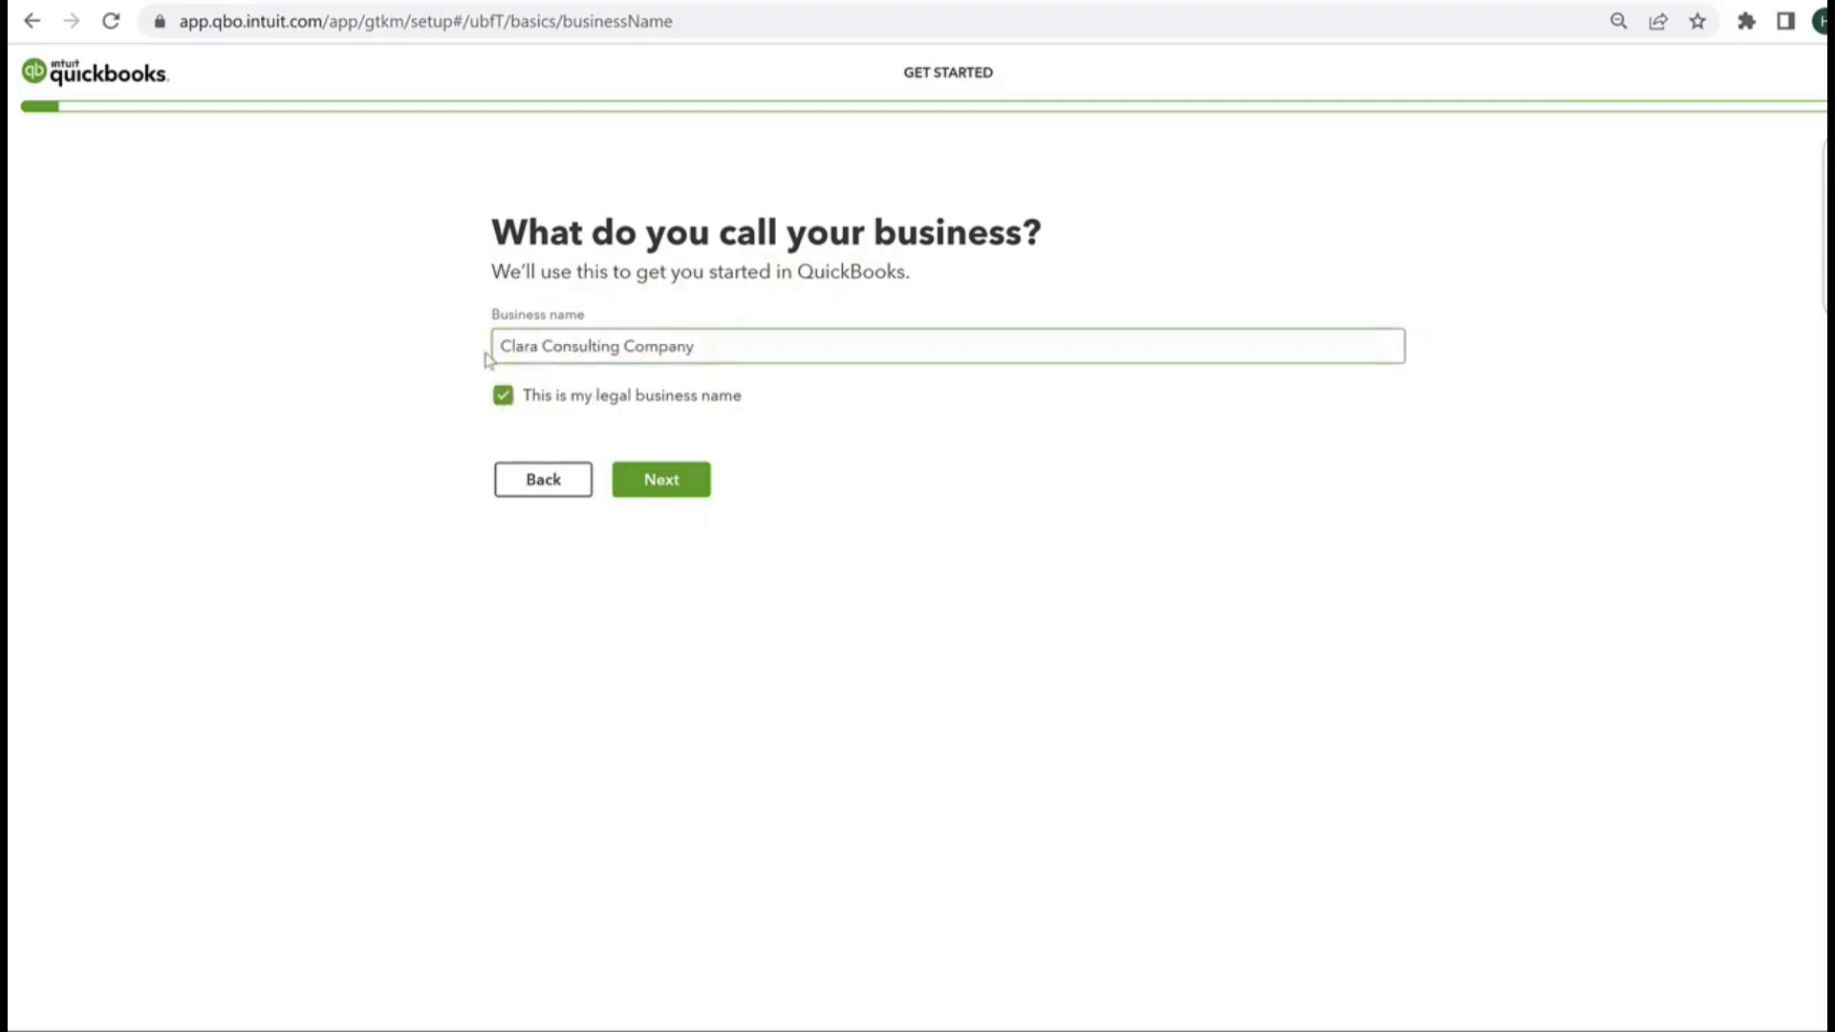
click(672, 490)
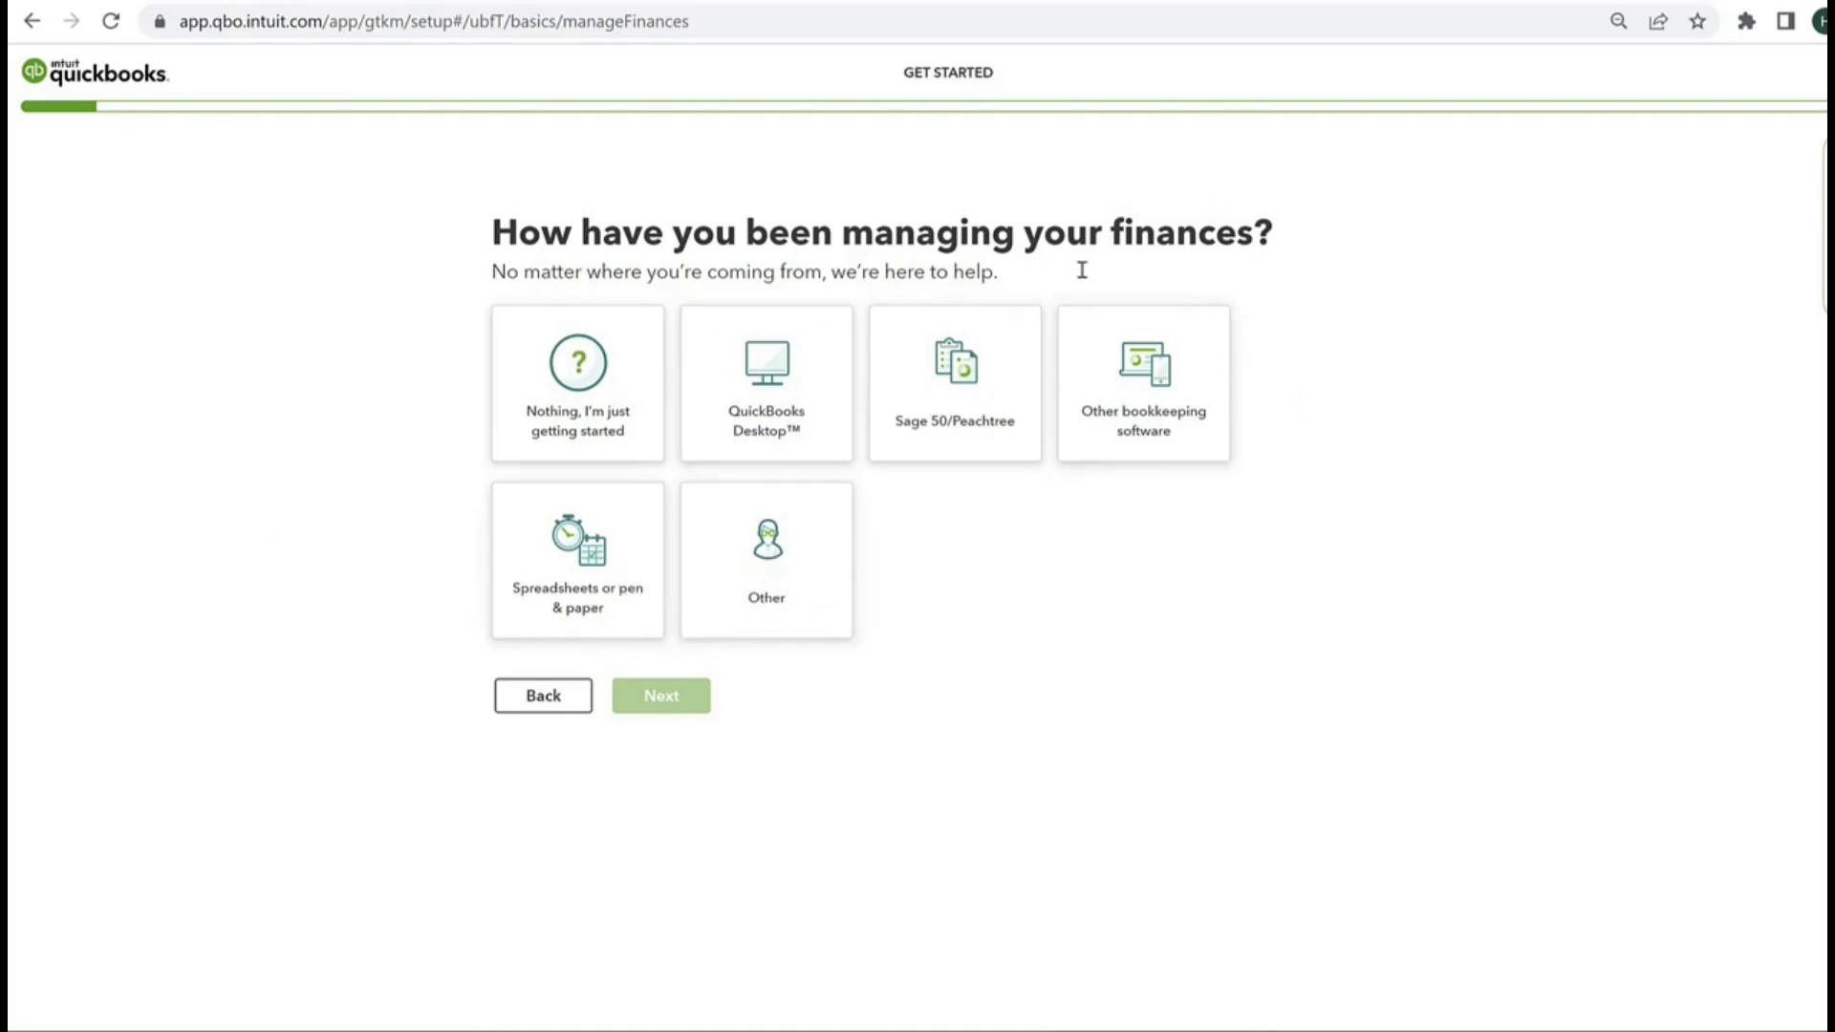
Step: Answer the finance management question with "Nothing, I'm just getting started" and choose the company's years in business
click(594, 414)
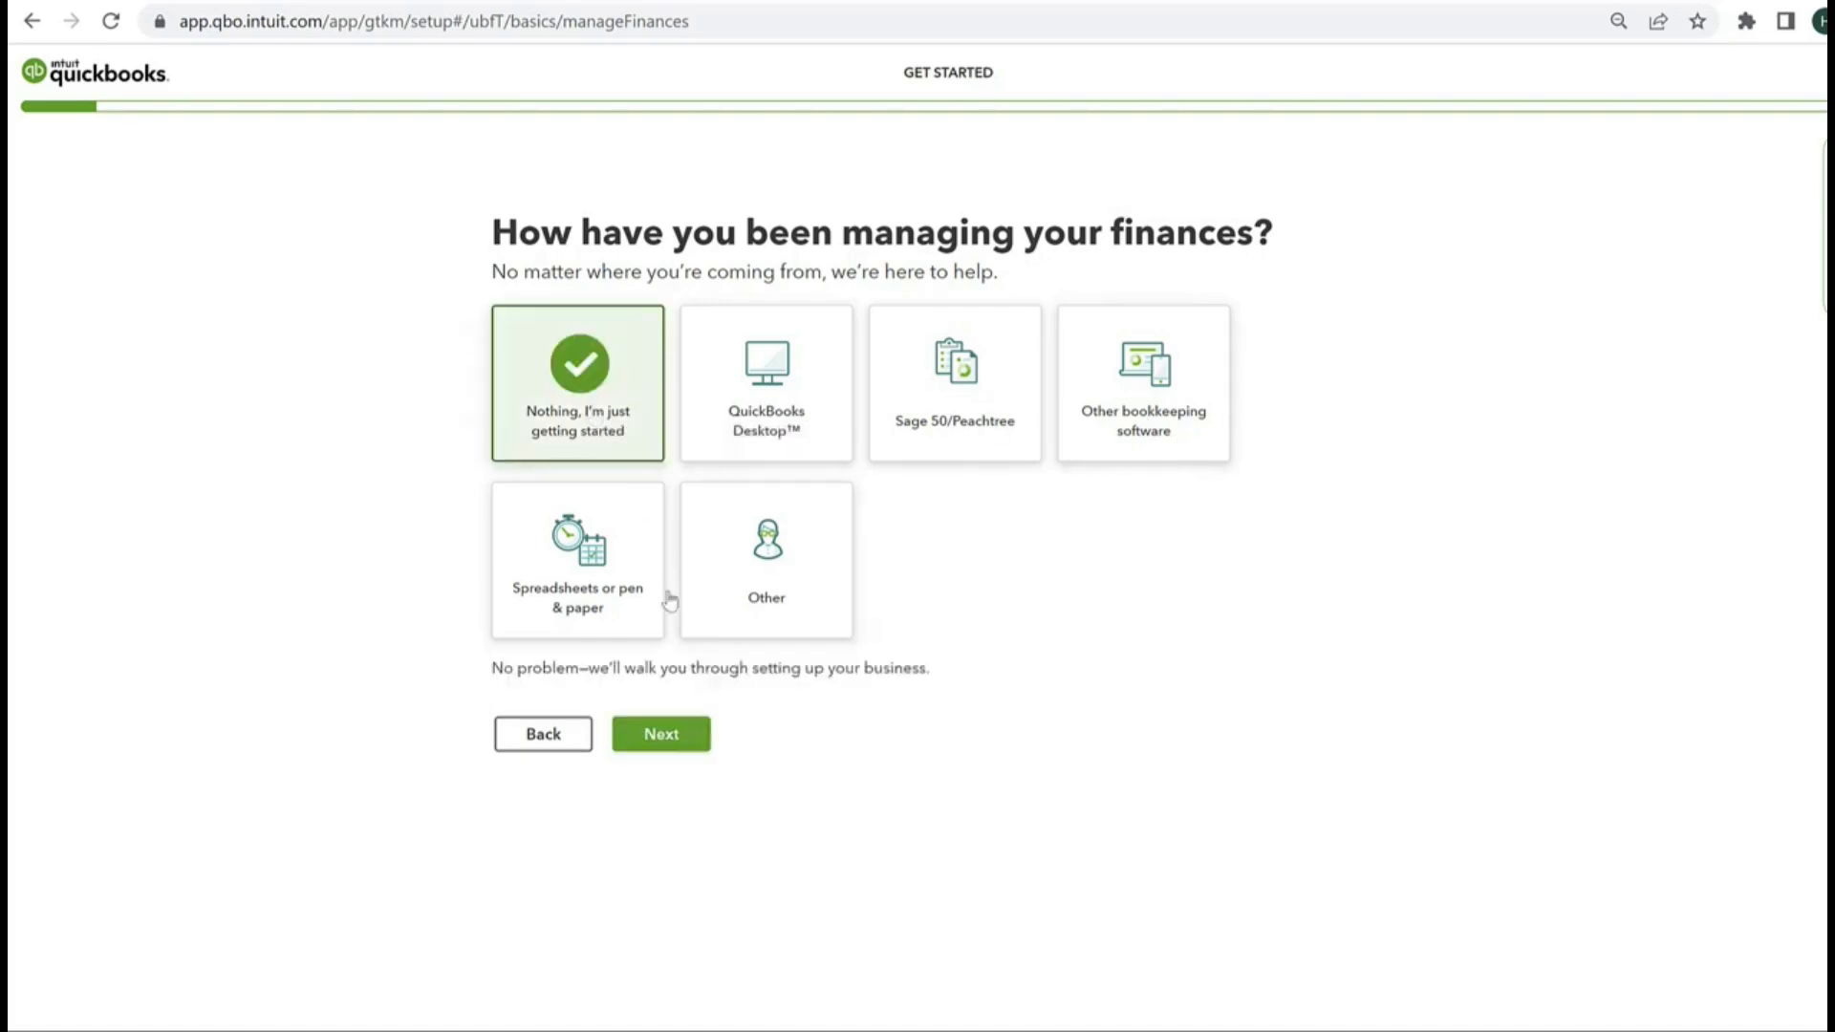
click(669, 738)
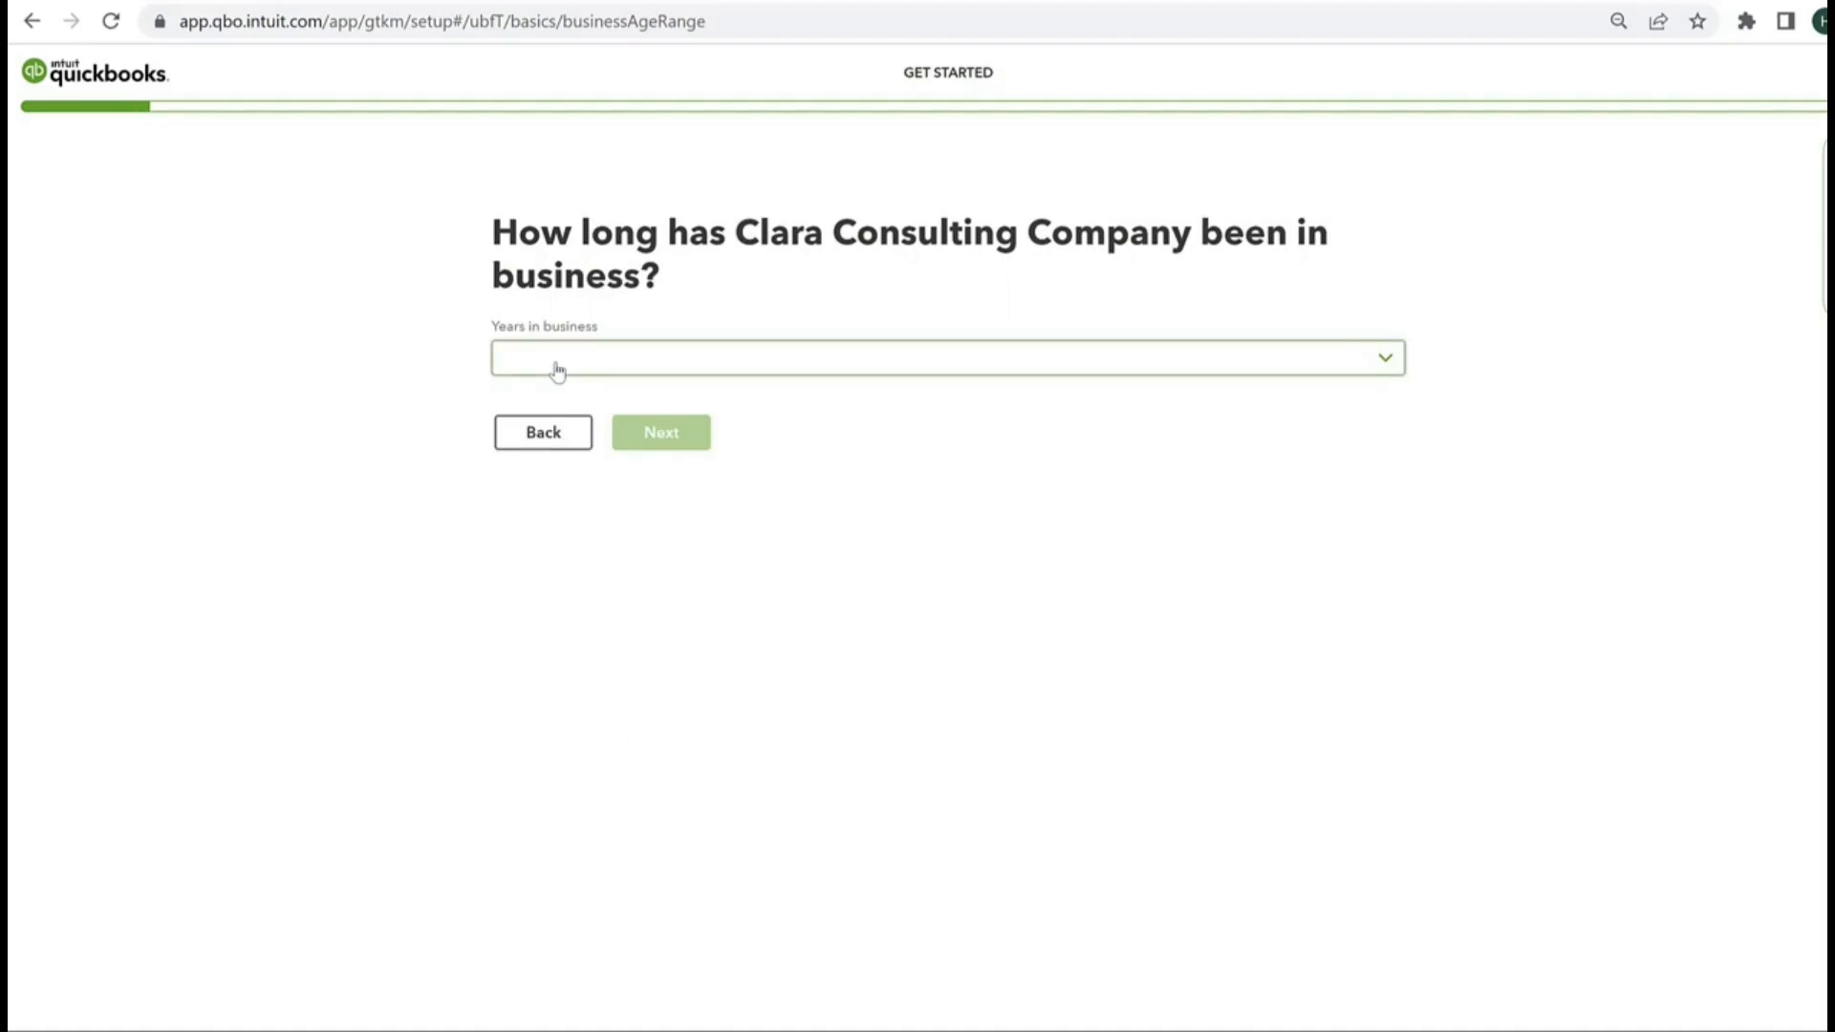
click(558, 370)
click(593, 443)
click(639, 436)
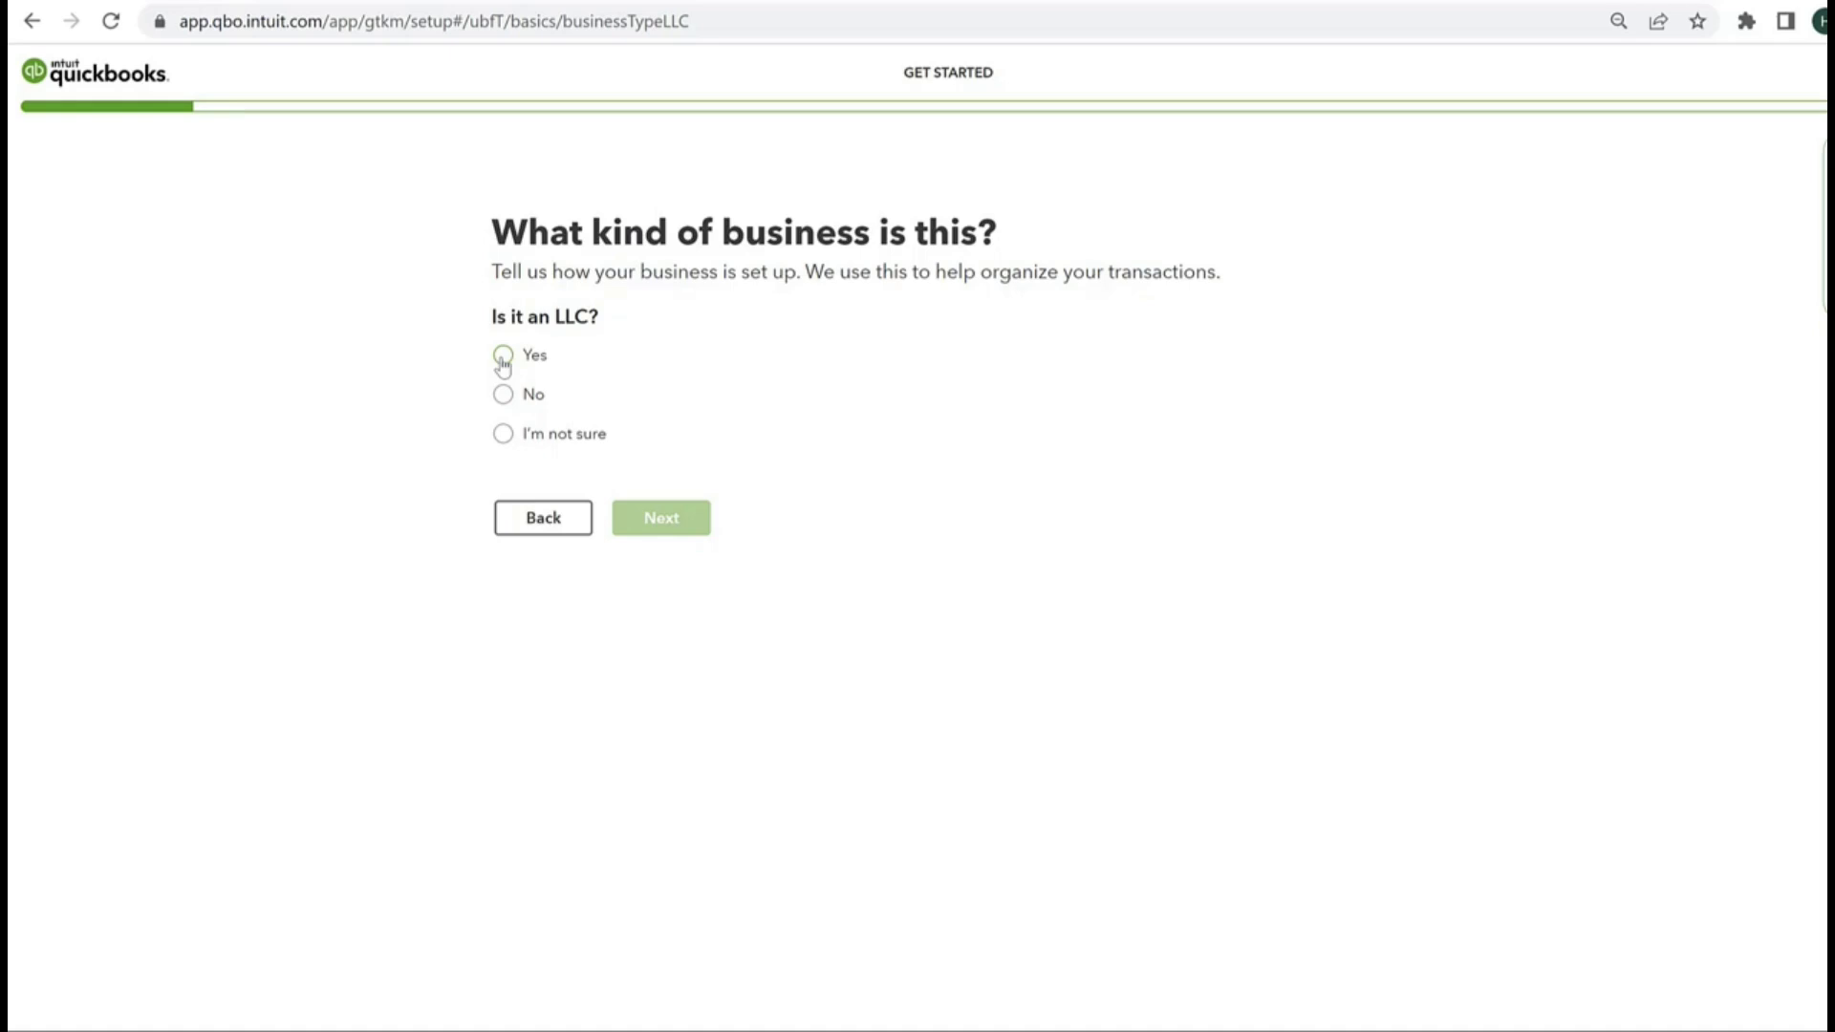
Step: Identify the business as an LLC set up for taxes as a sole proprietor
click(503, 358)
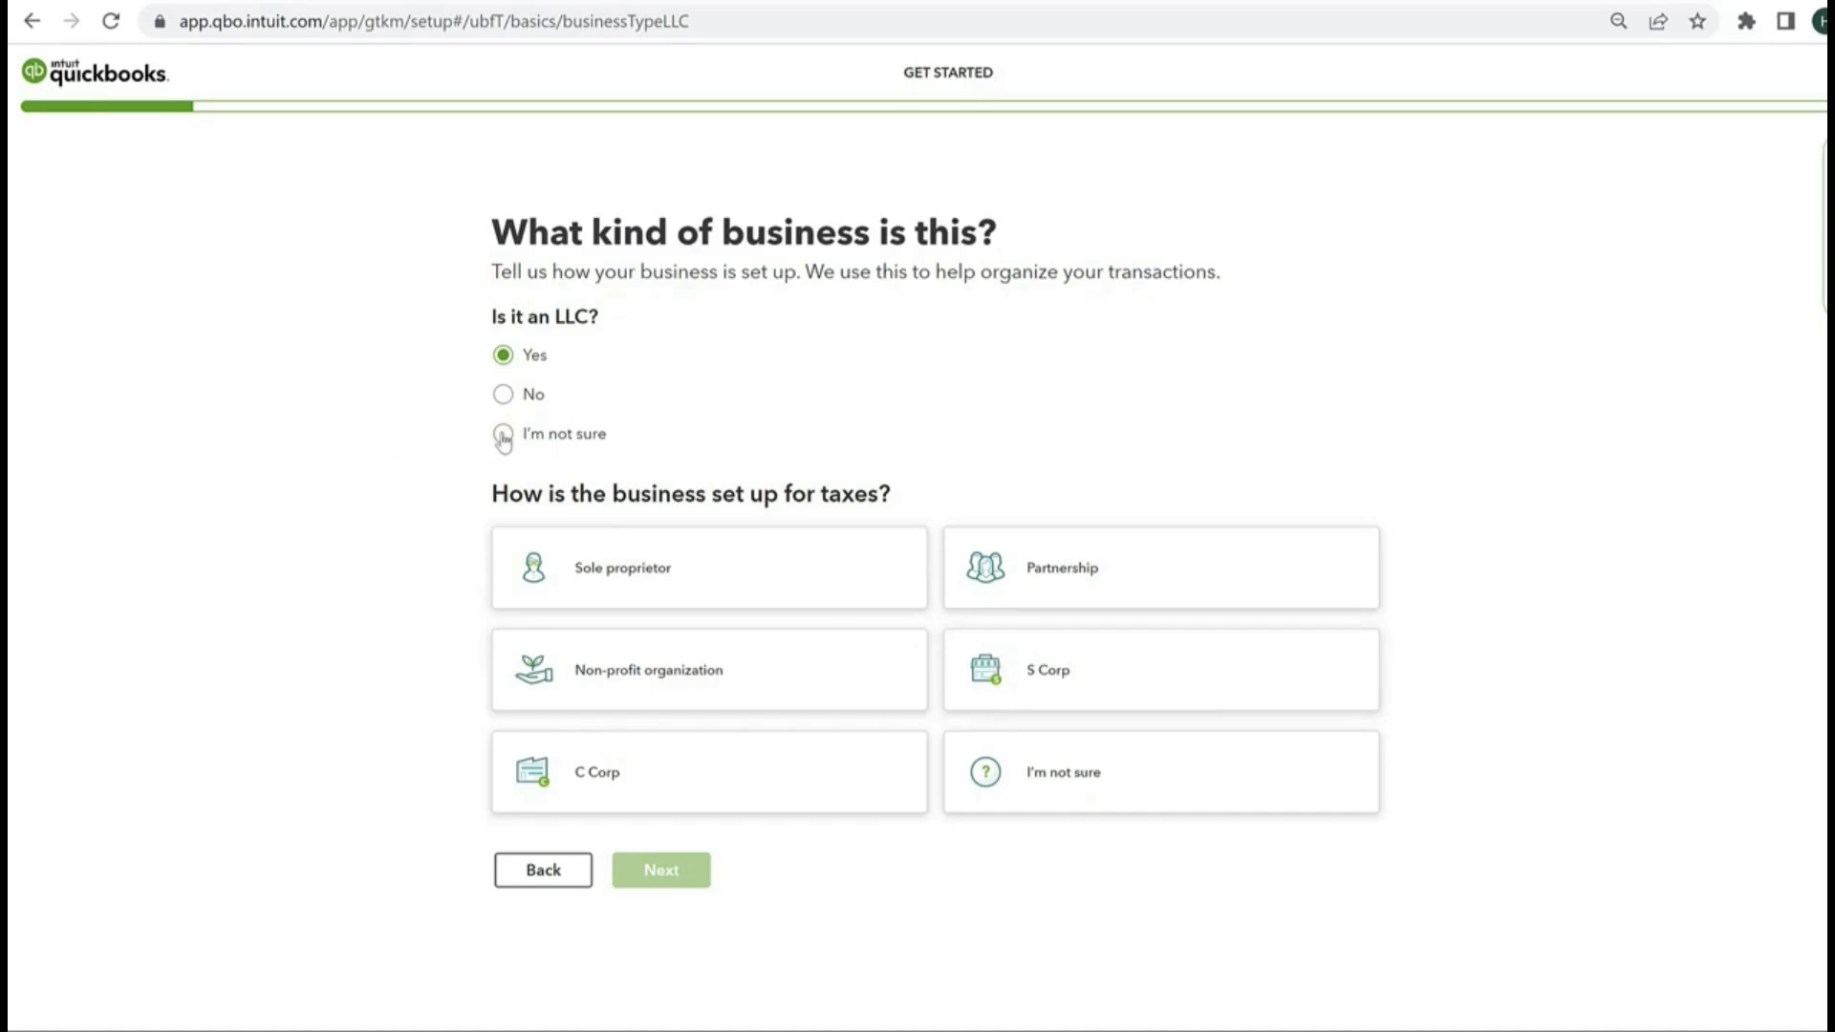
click(563, 586)
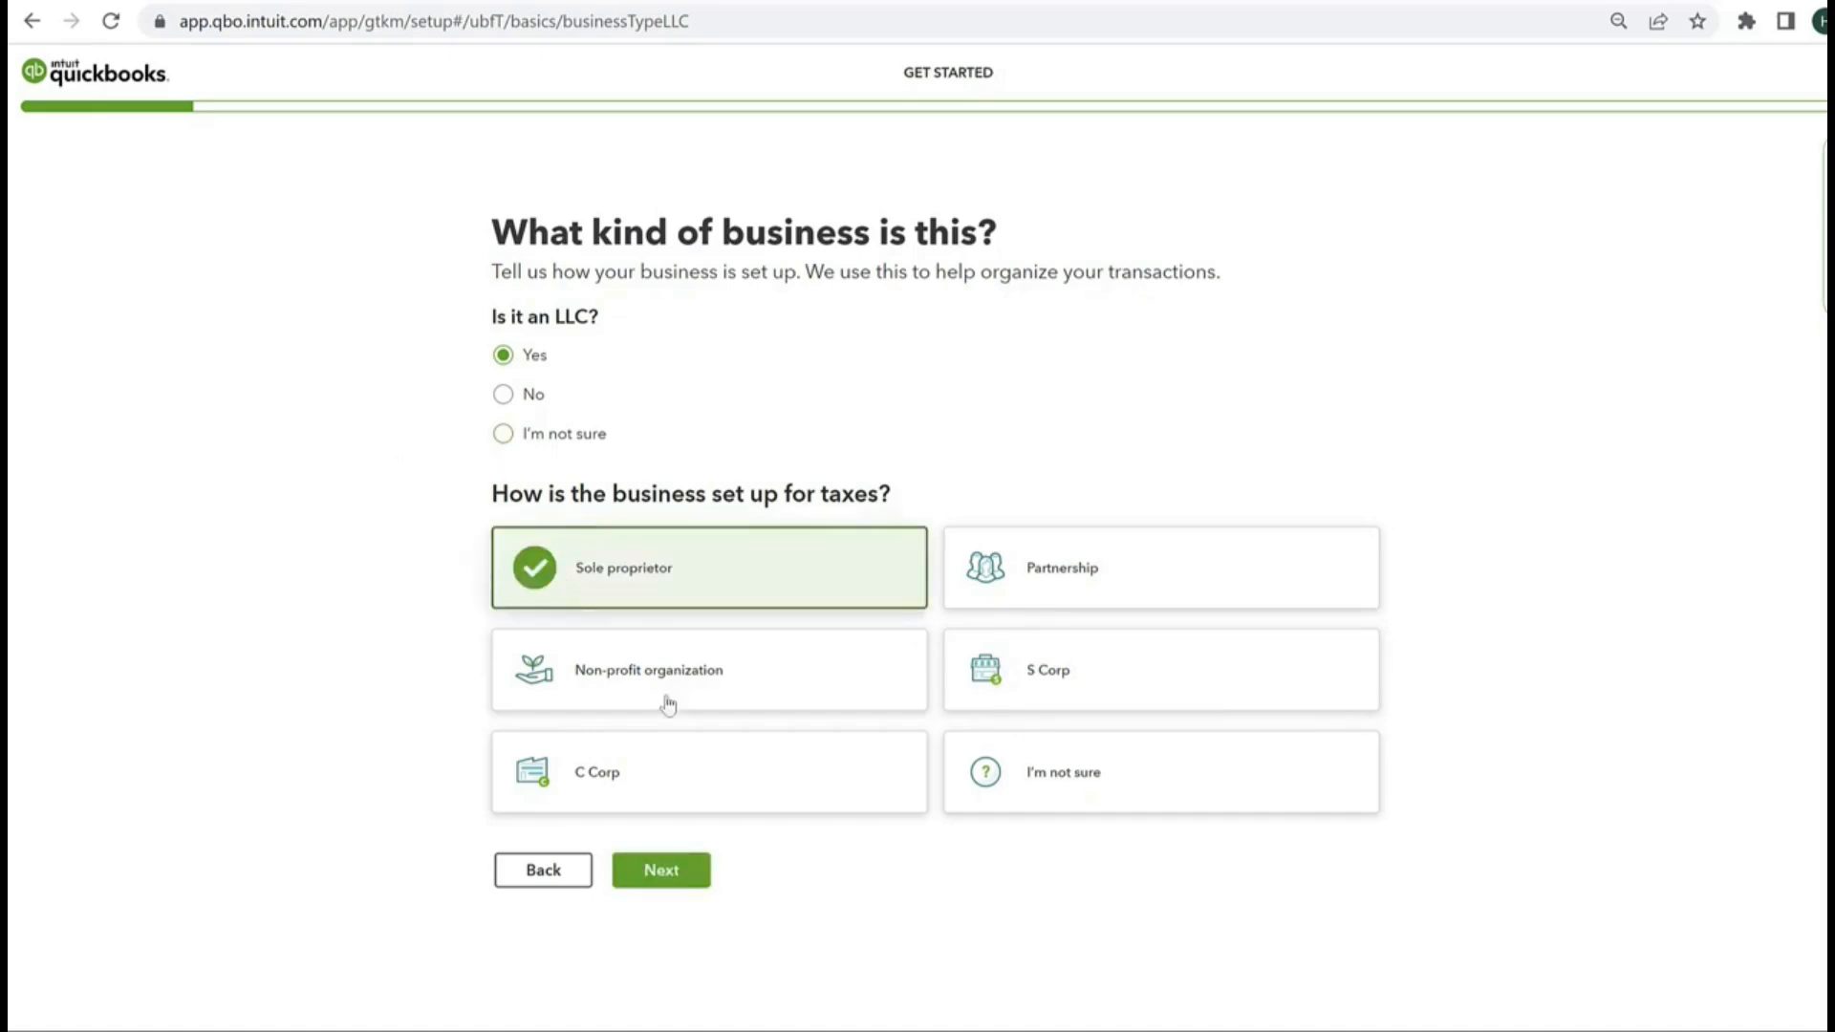
click(662, 870)
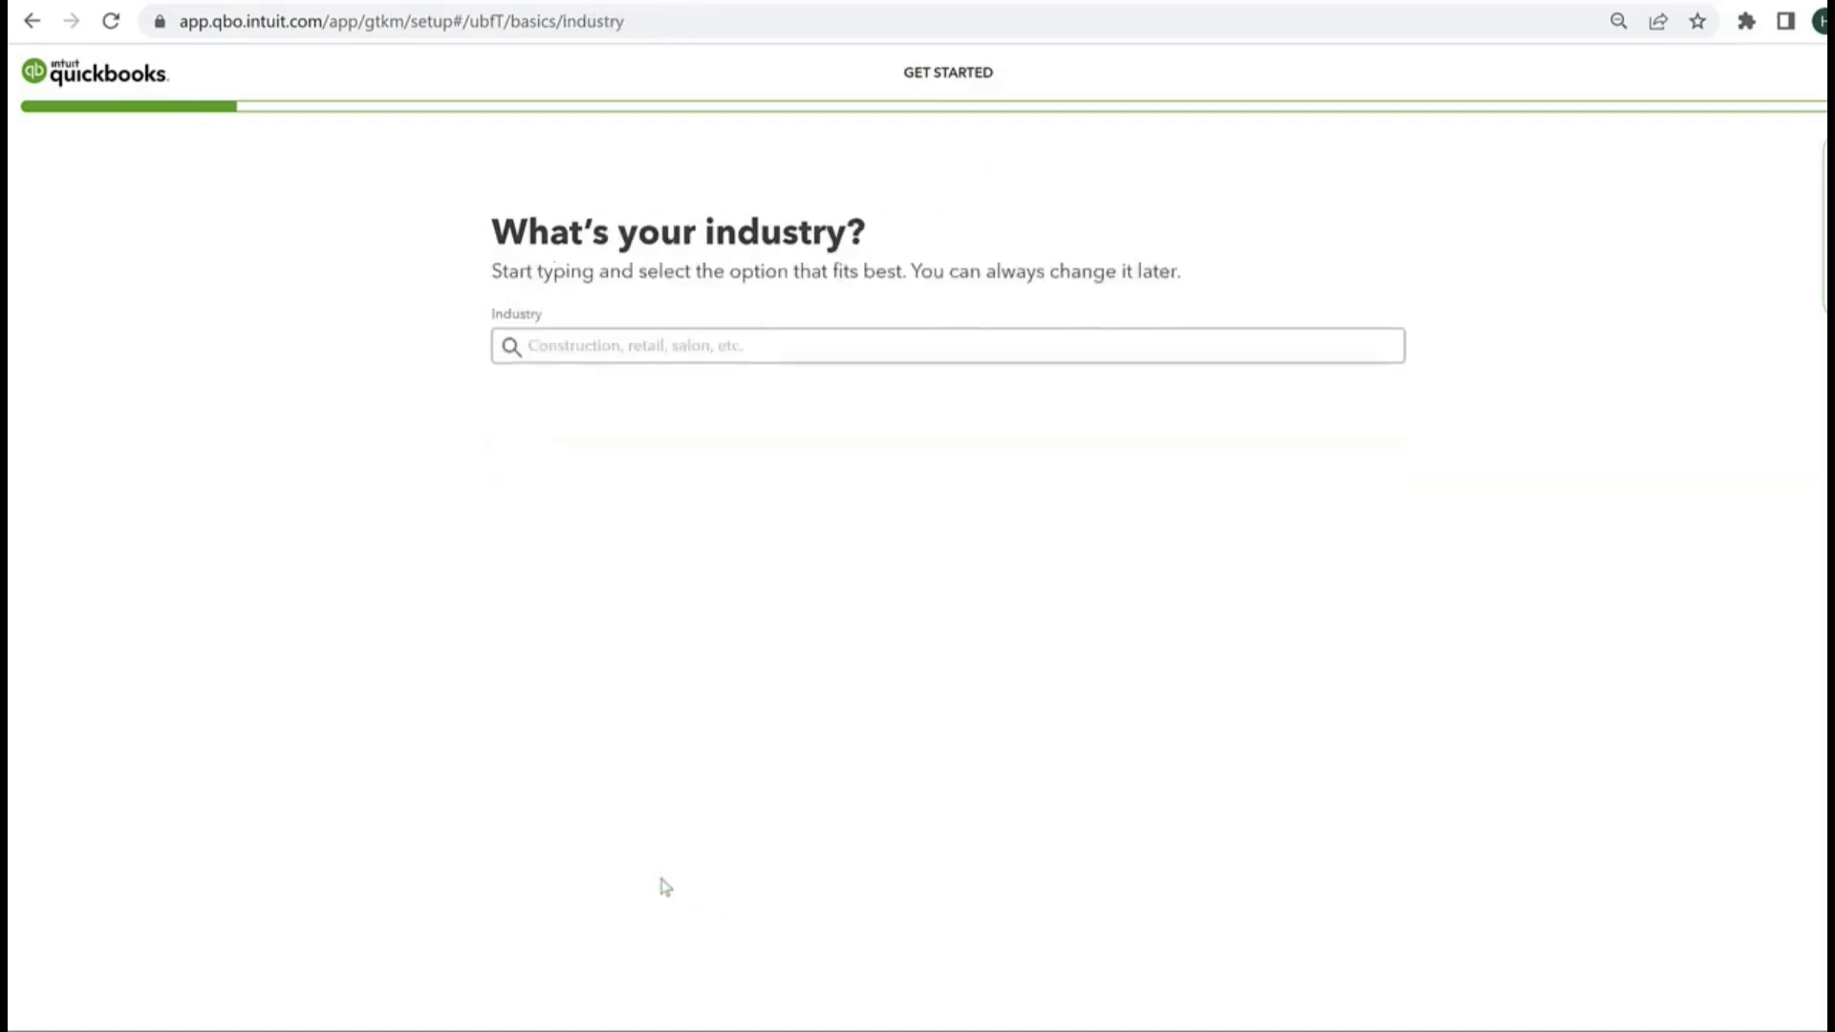
Step: Set the industry to Other management consulting services and the main role to Owner or partner
click(539, 346)
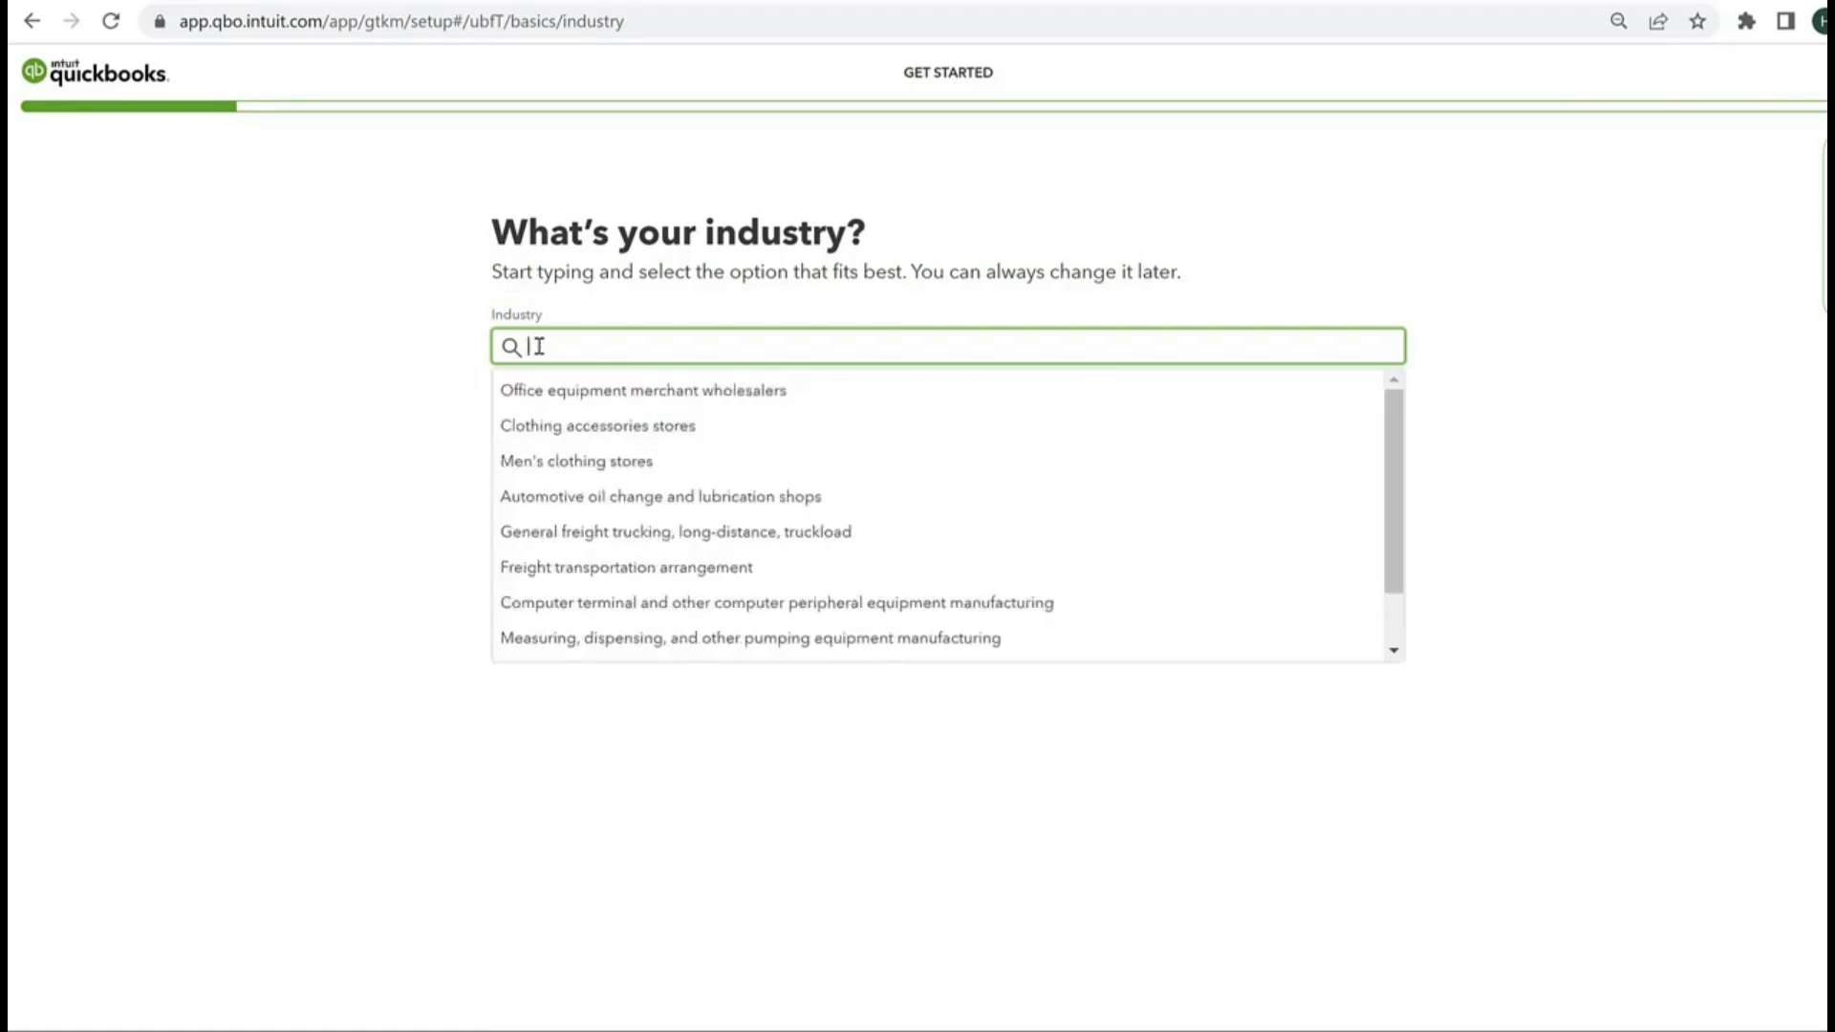
text(co)
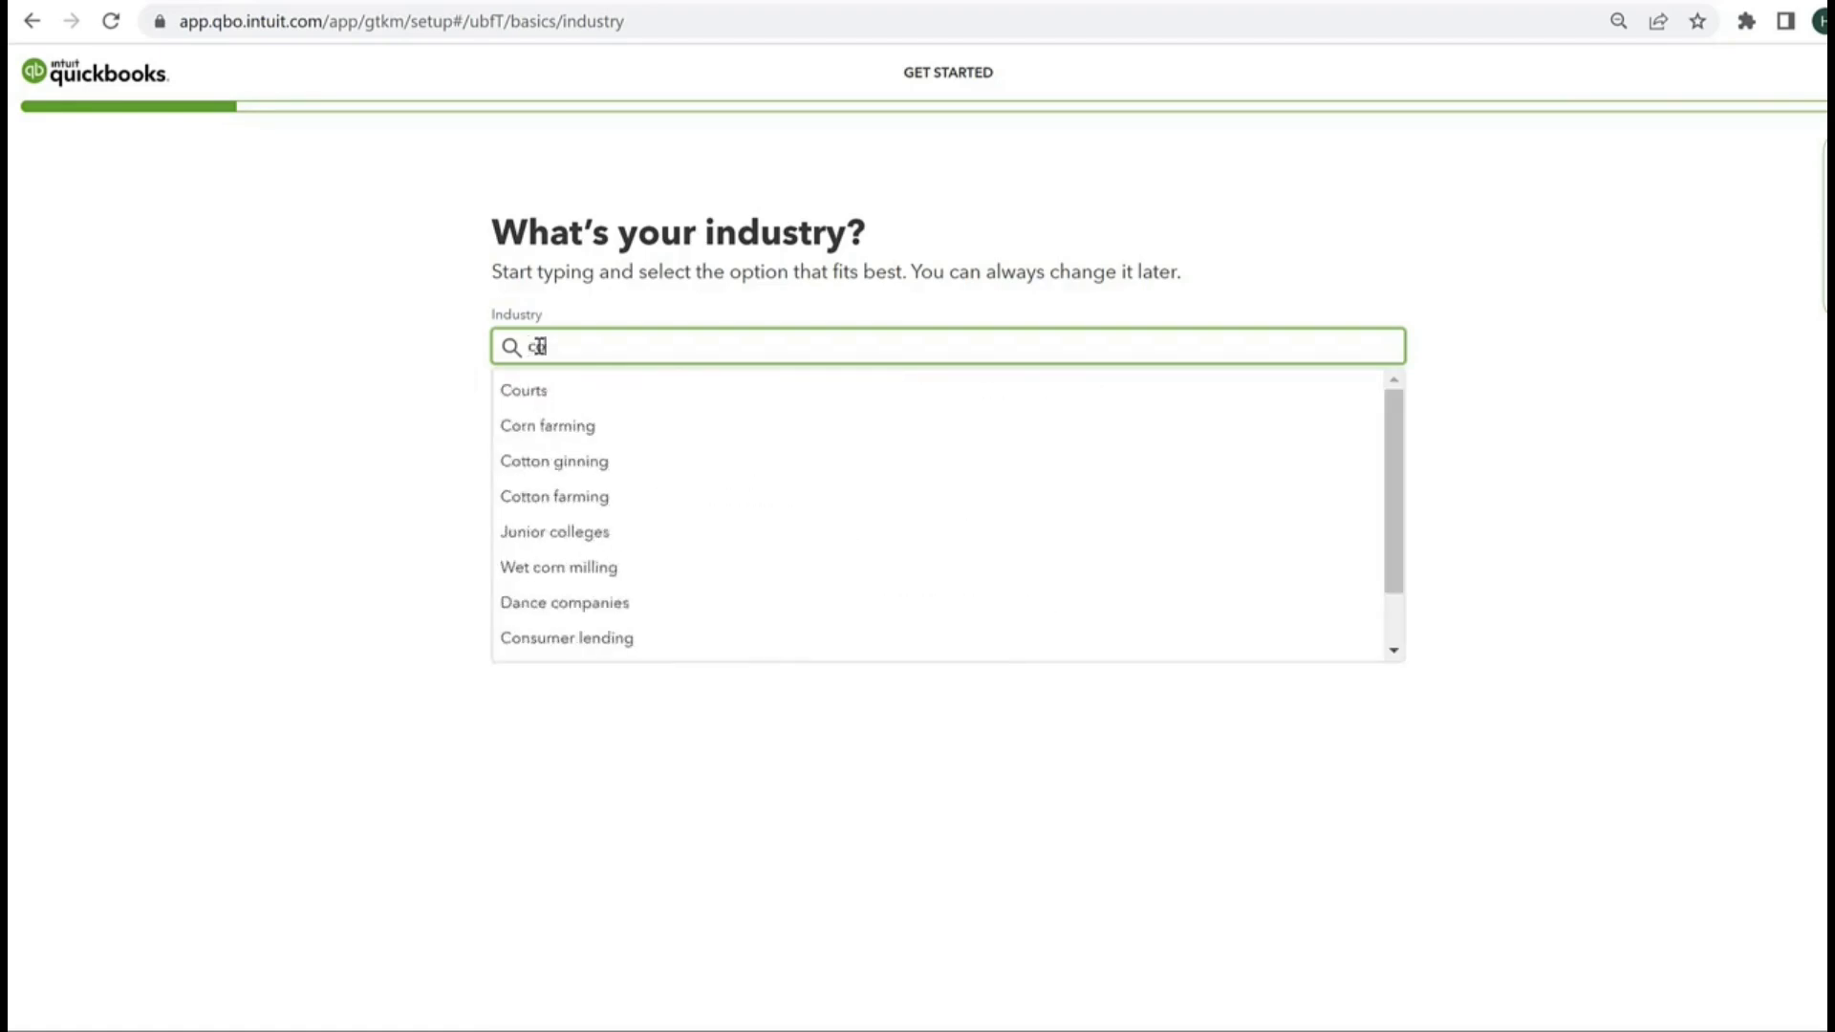
text(nsul)
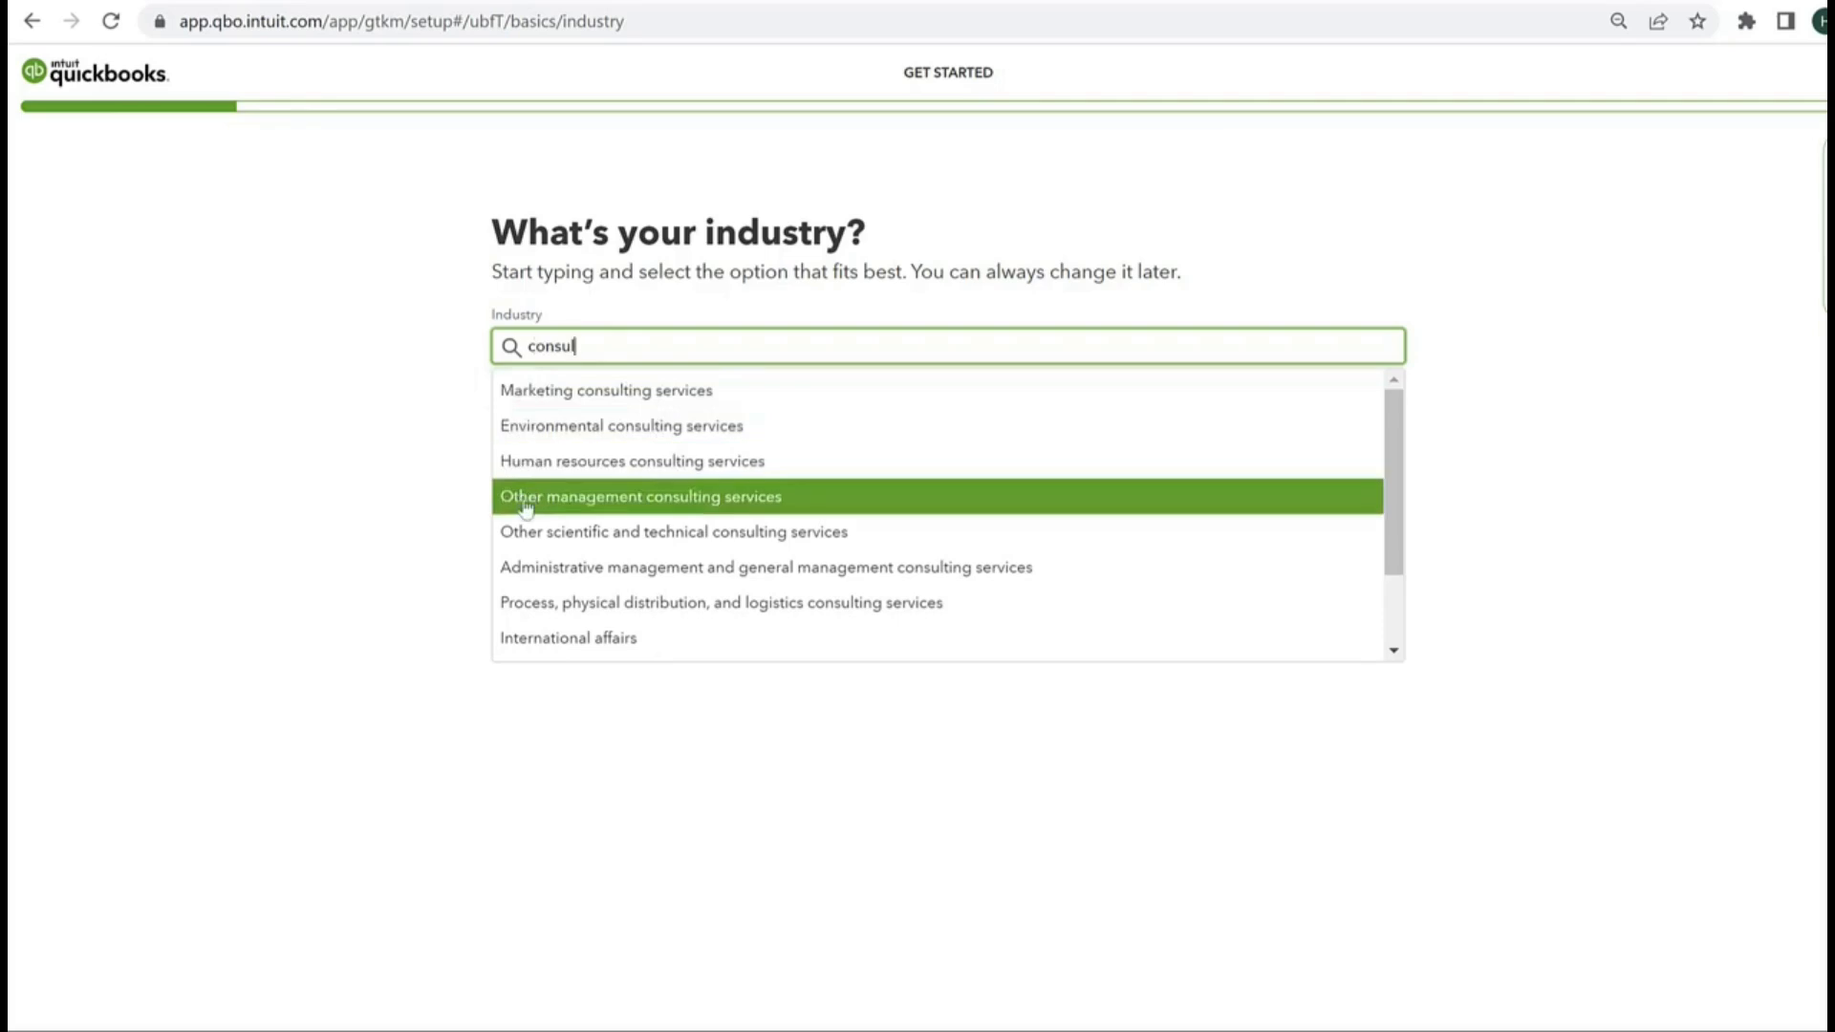
click(585, 511)
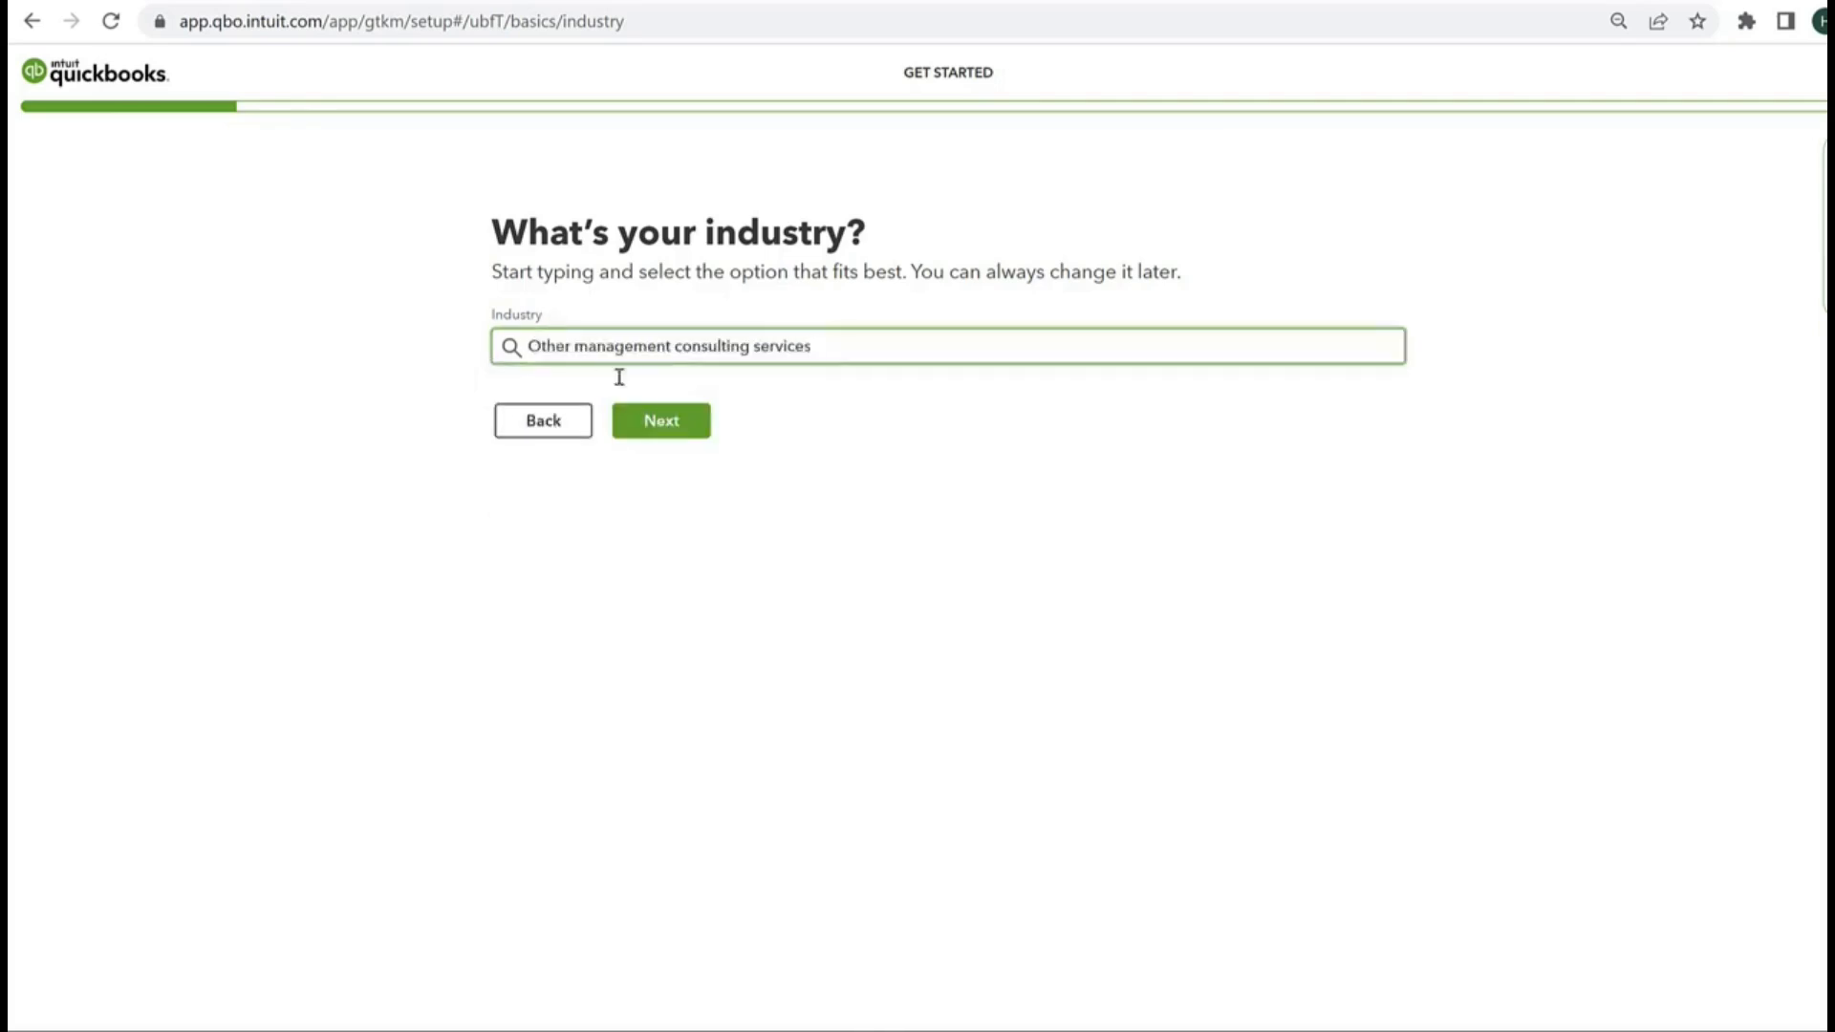
click(681, 432)
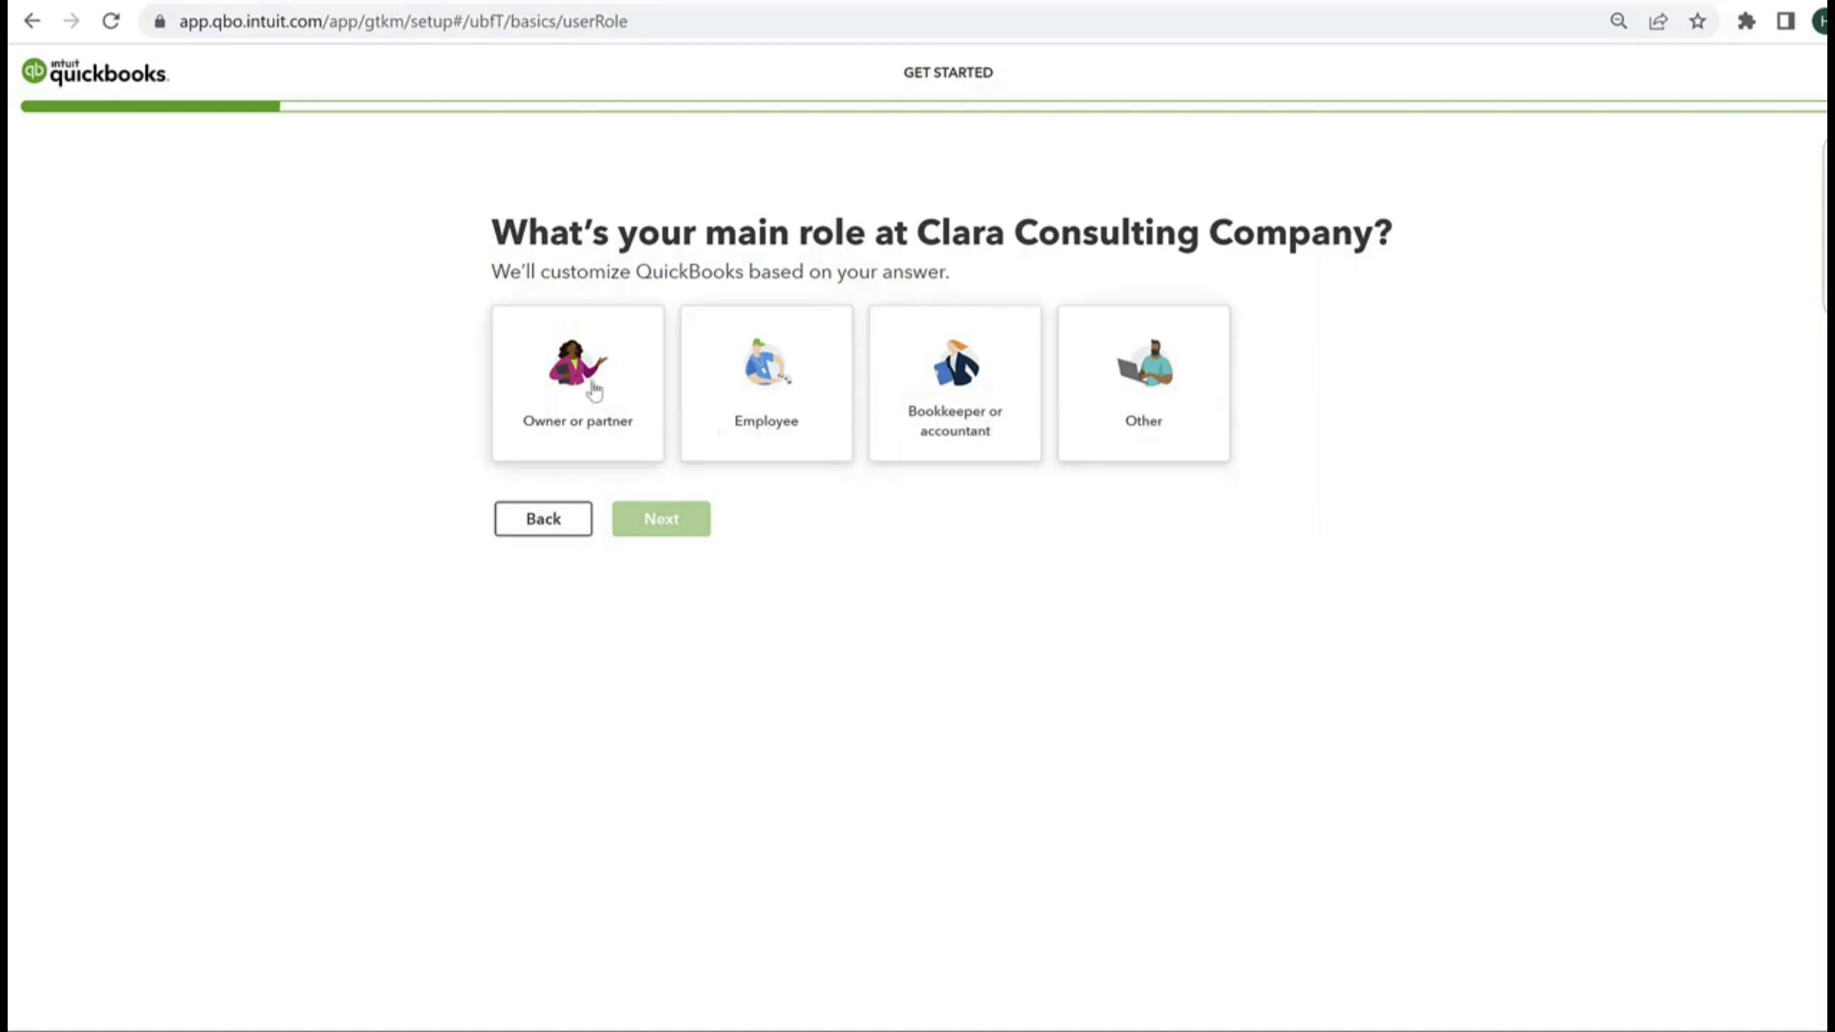
click(639, 446)
click(666, 529)
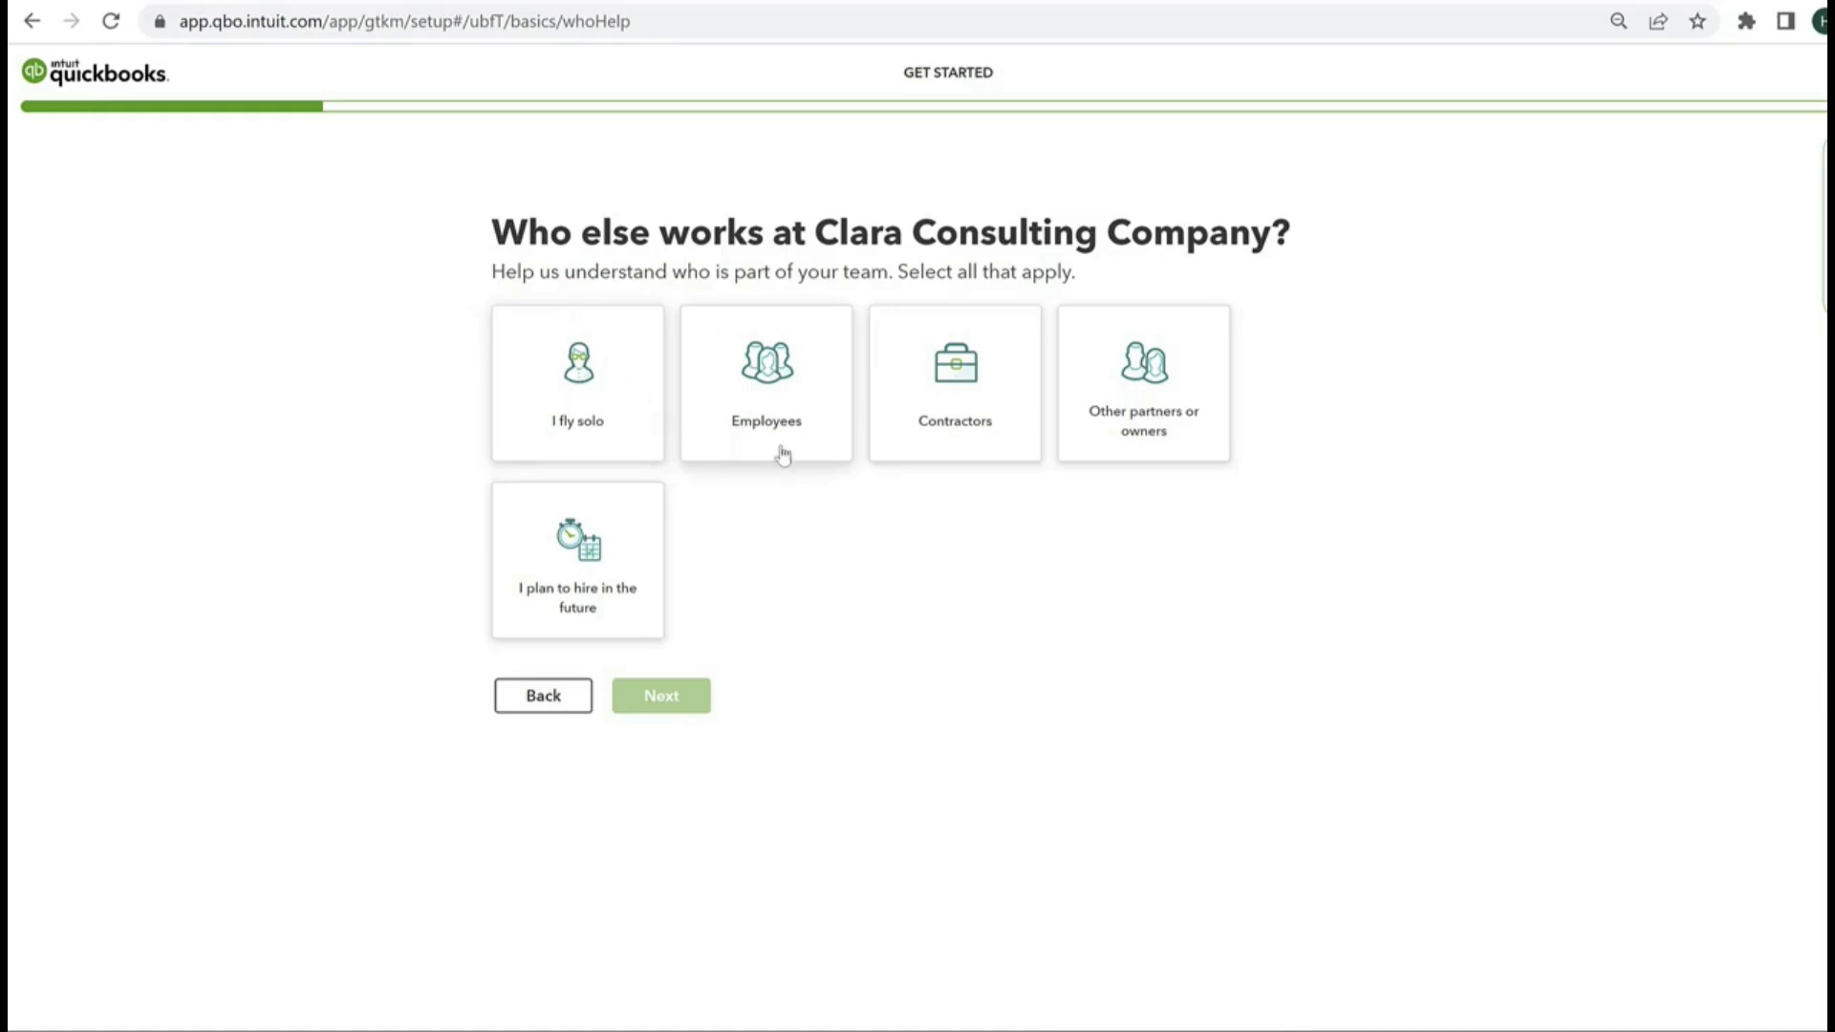
click(781, 401)
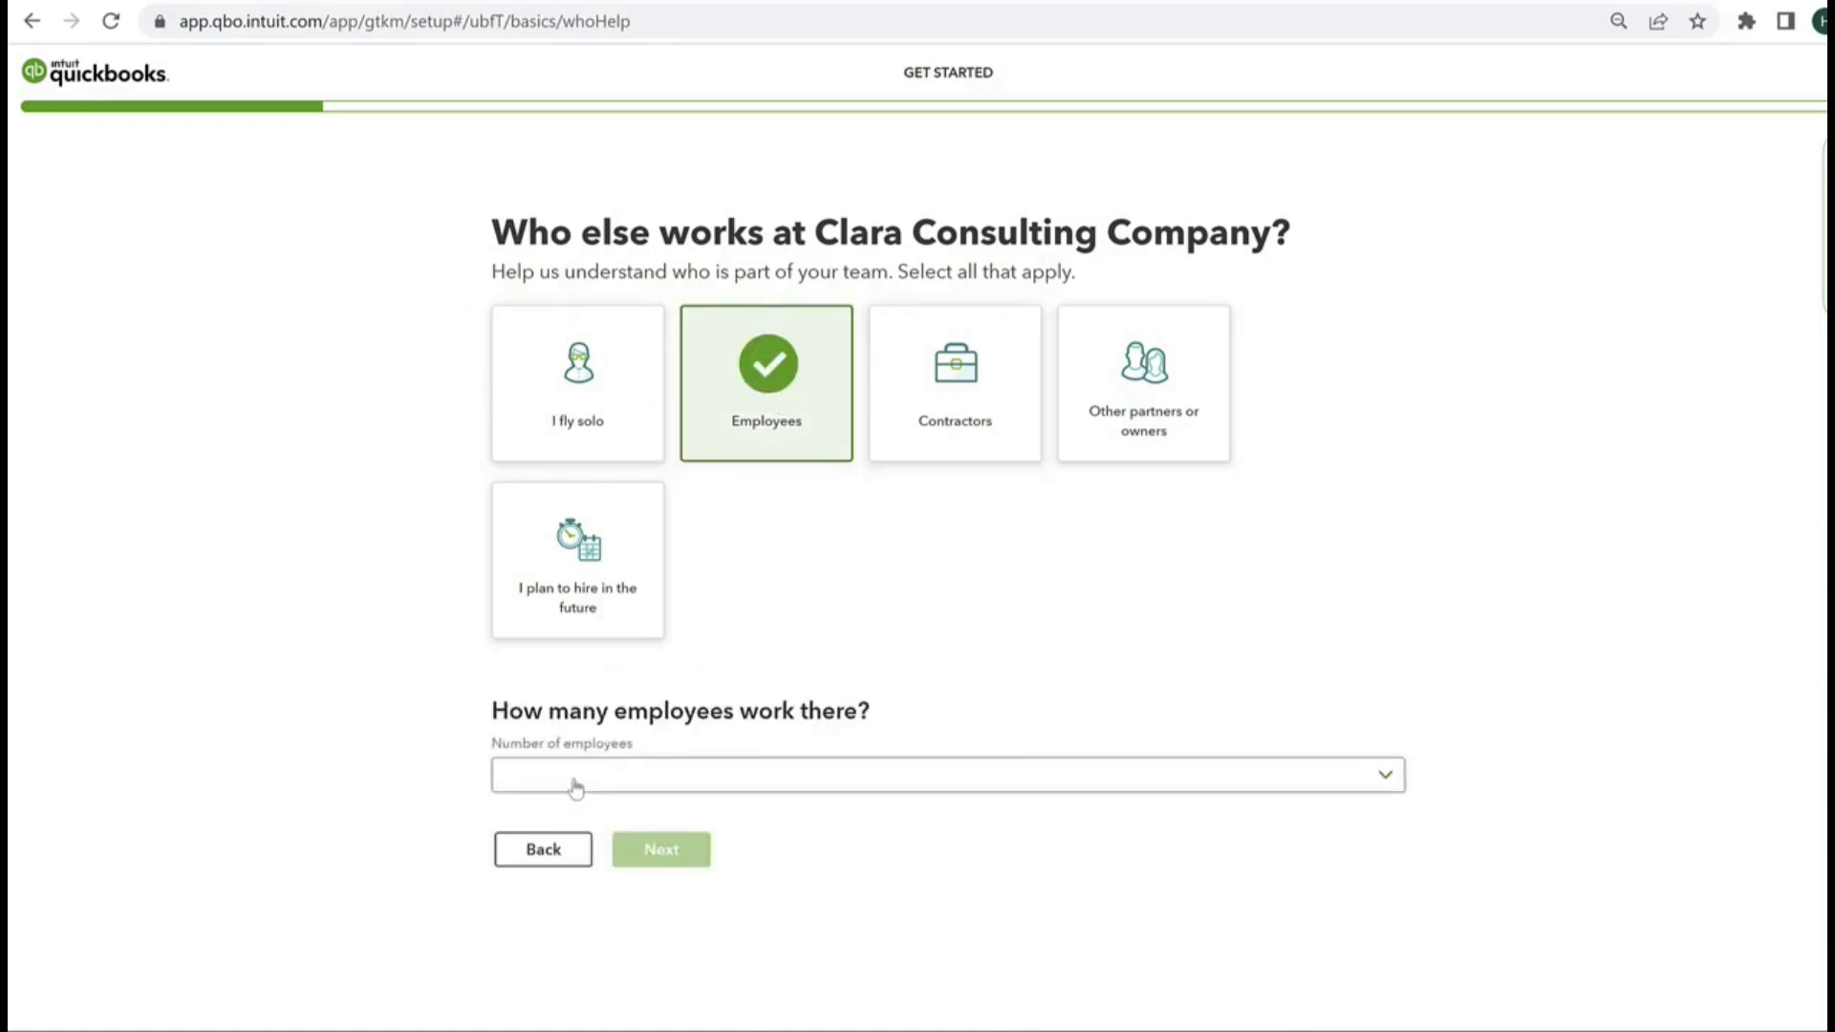
click(690, 772)
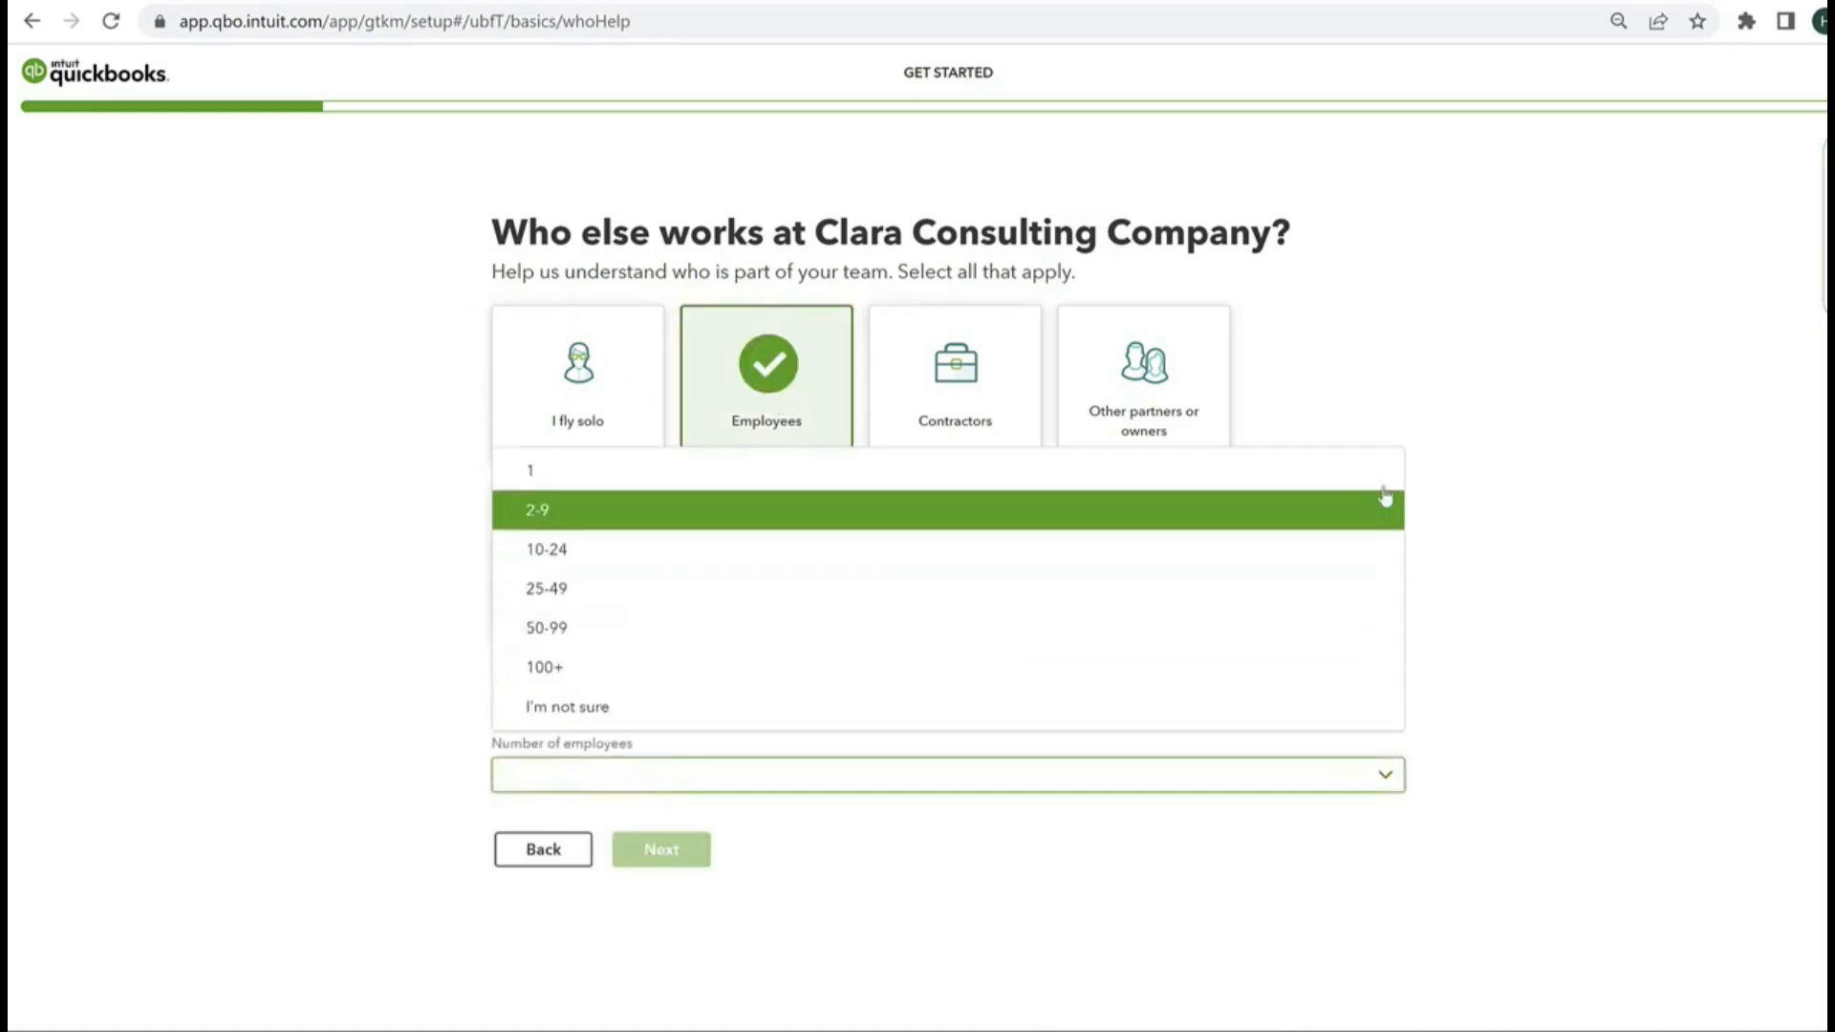
click(1471, 348)
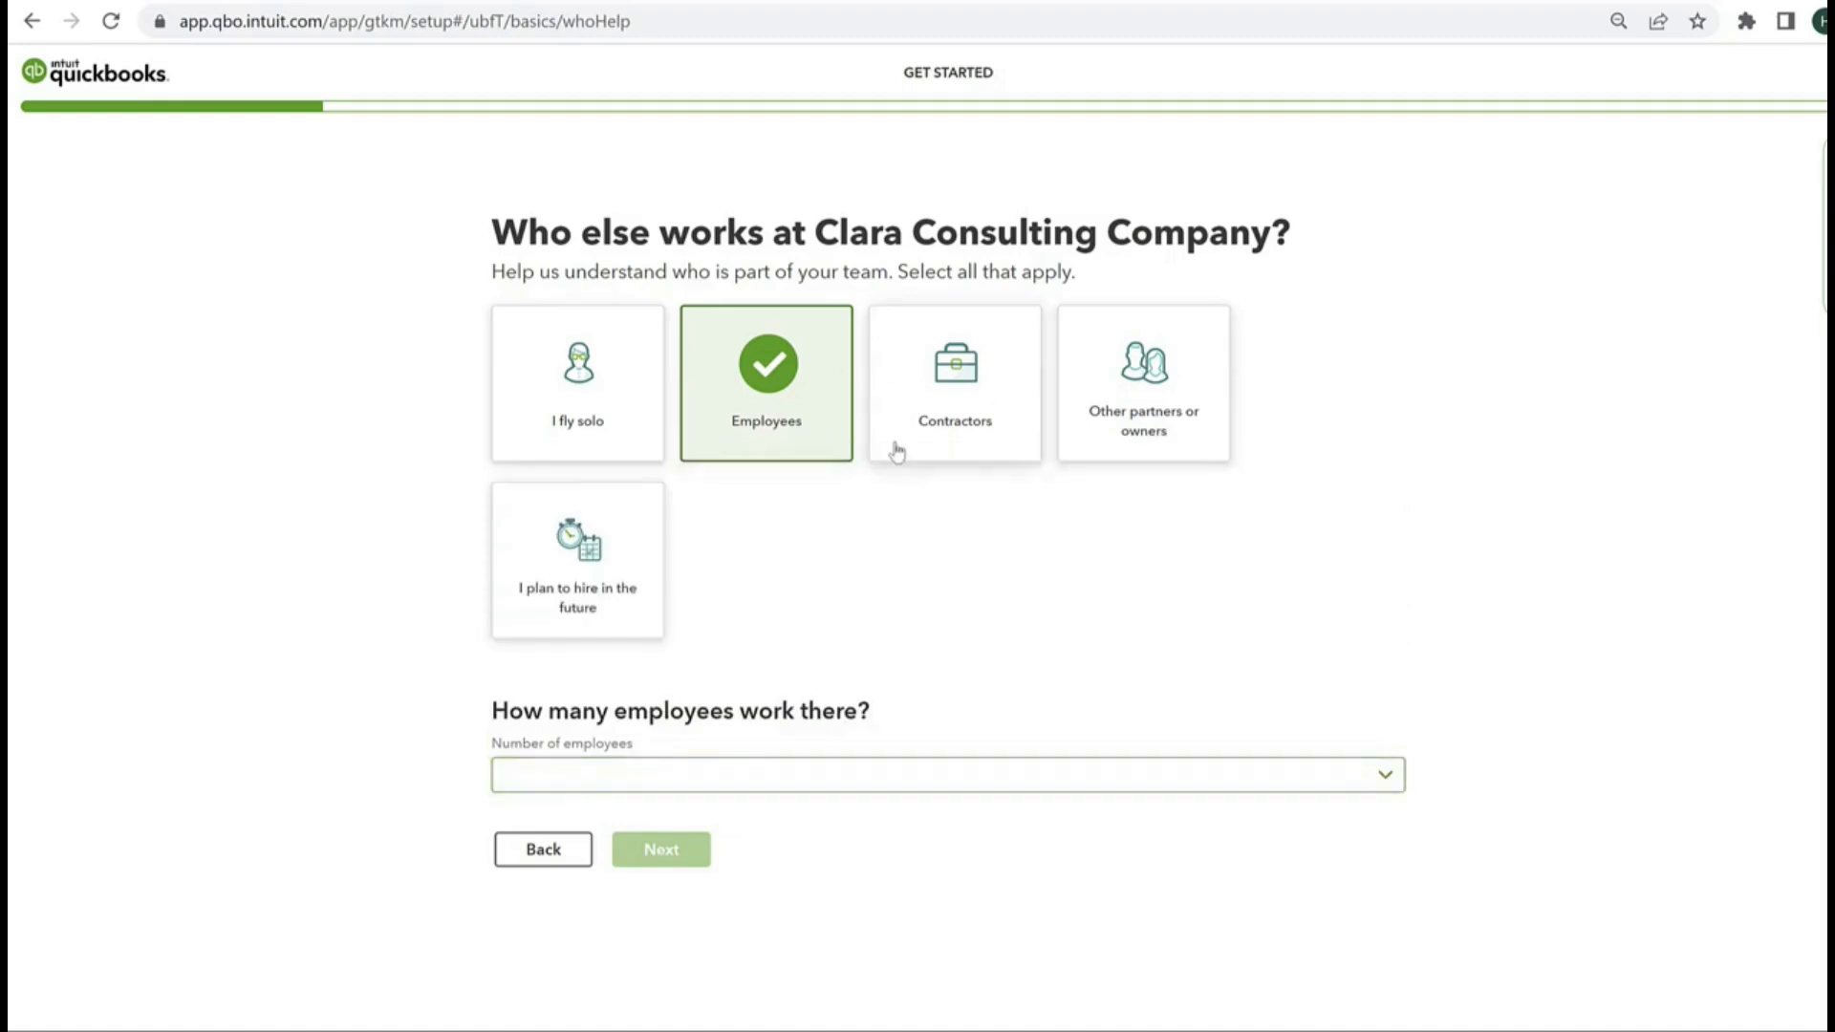
click(933, 411)
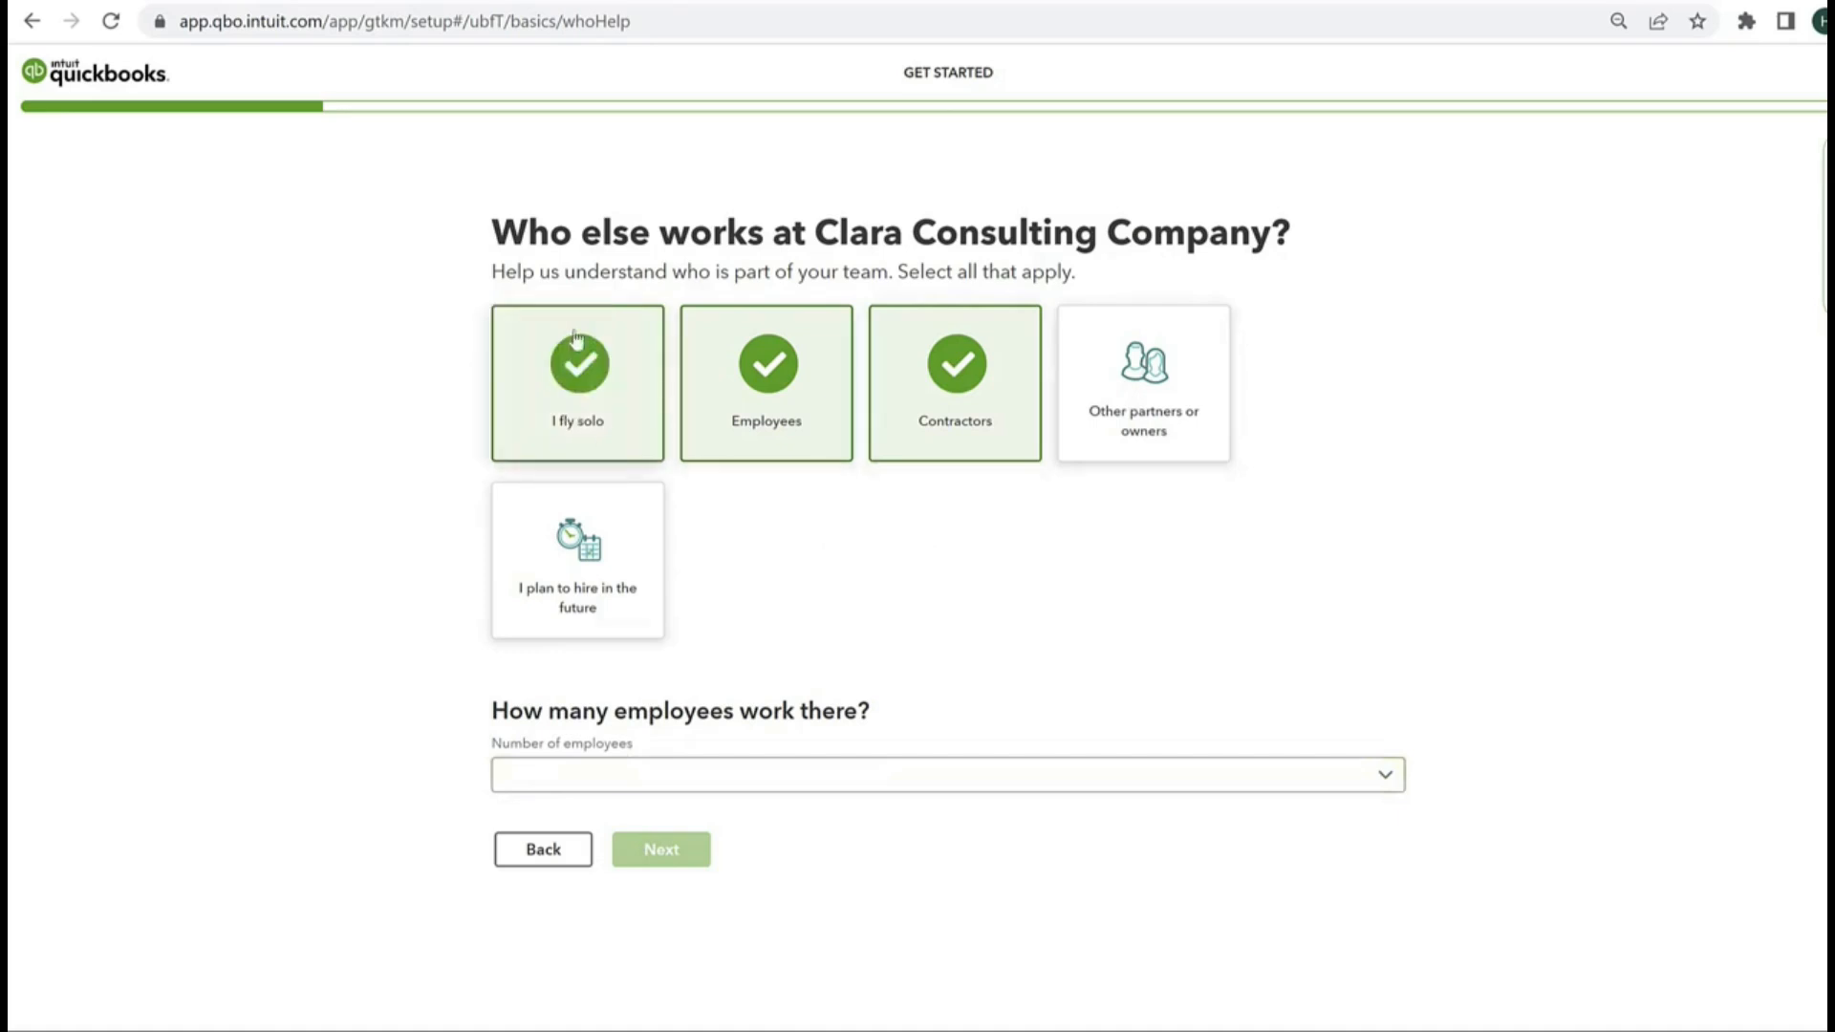
click(564, 371)
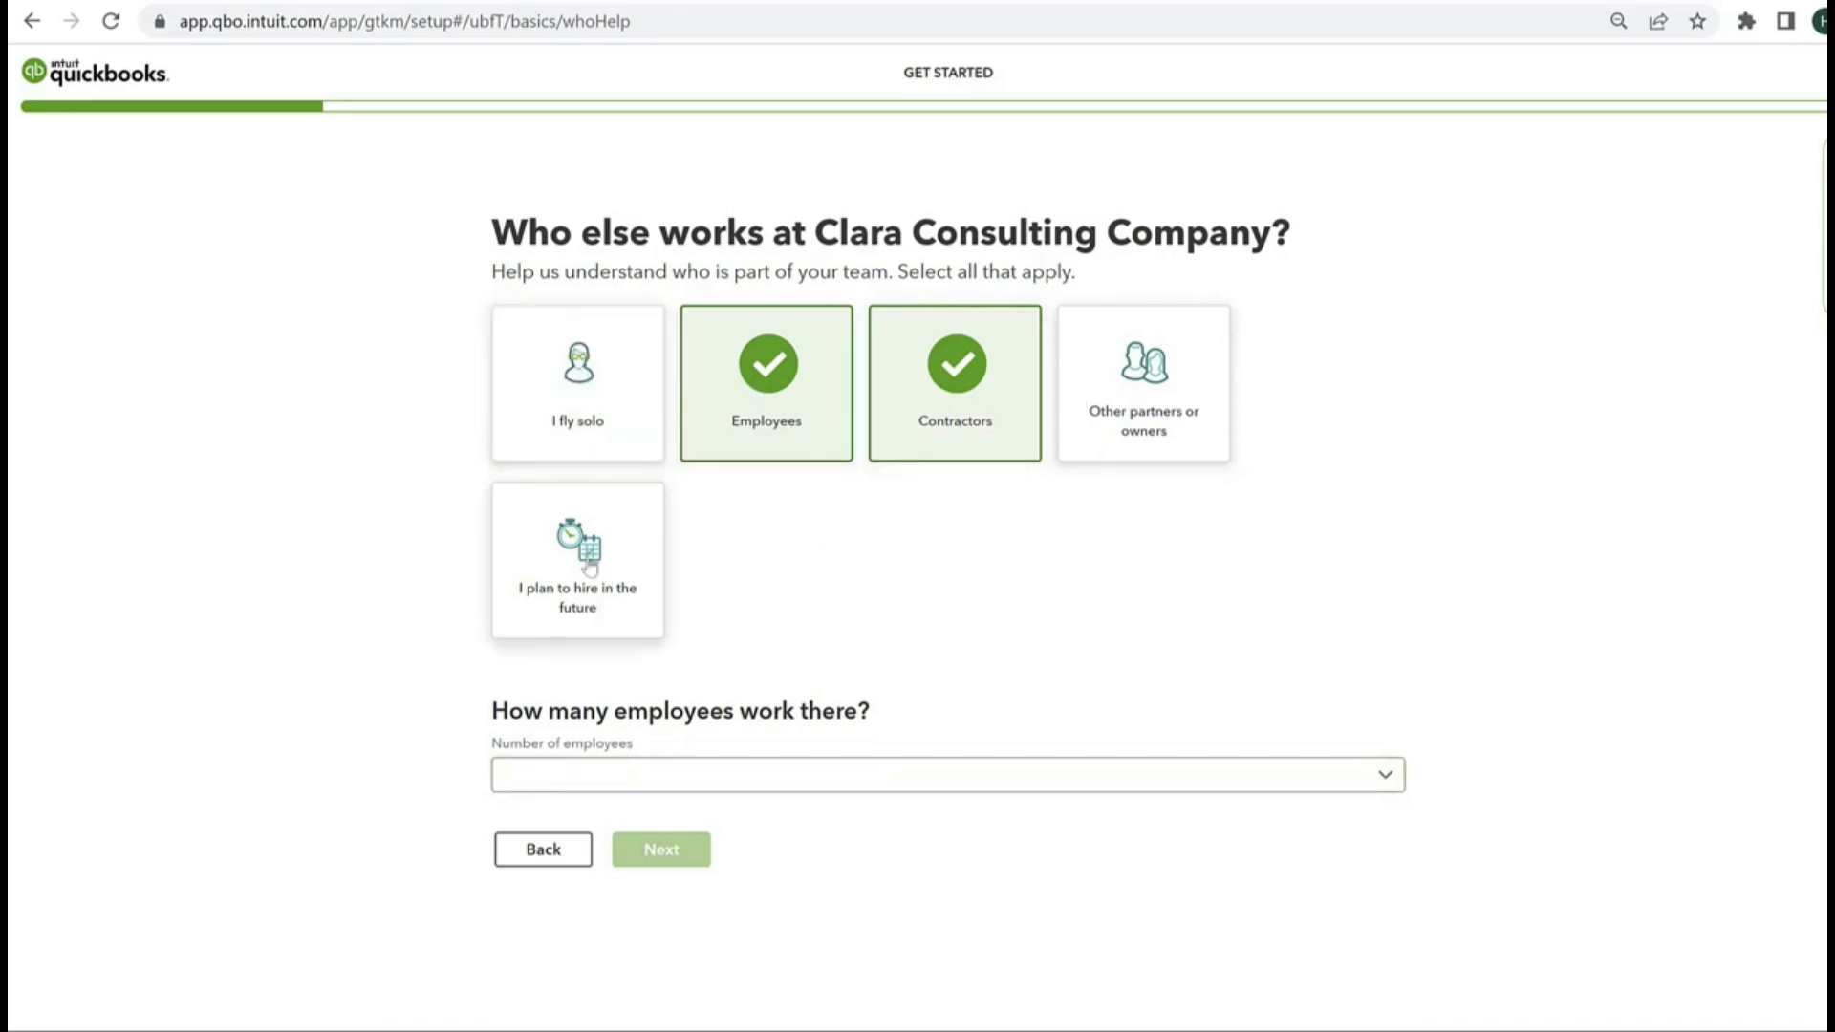
click(843, 428)
click(930, 422)
Step: Describe the company's team with "I fly solo" and "I plan to hire in the future"
click(617, 387)
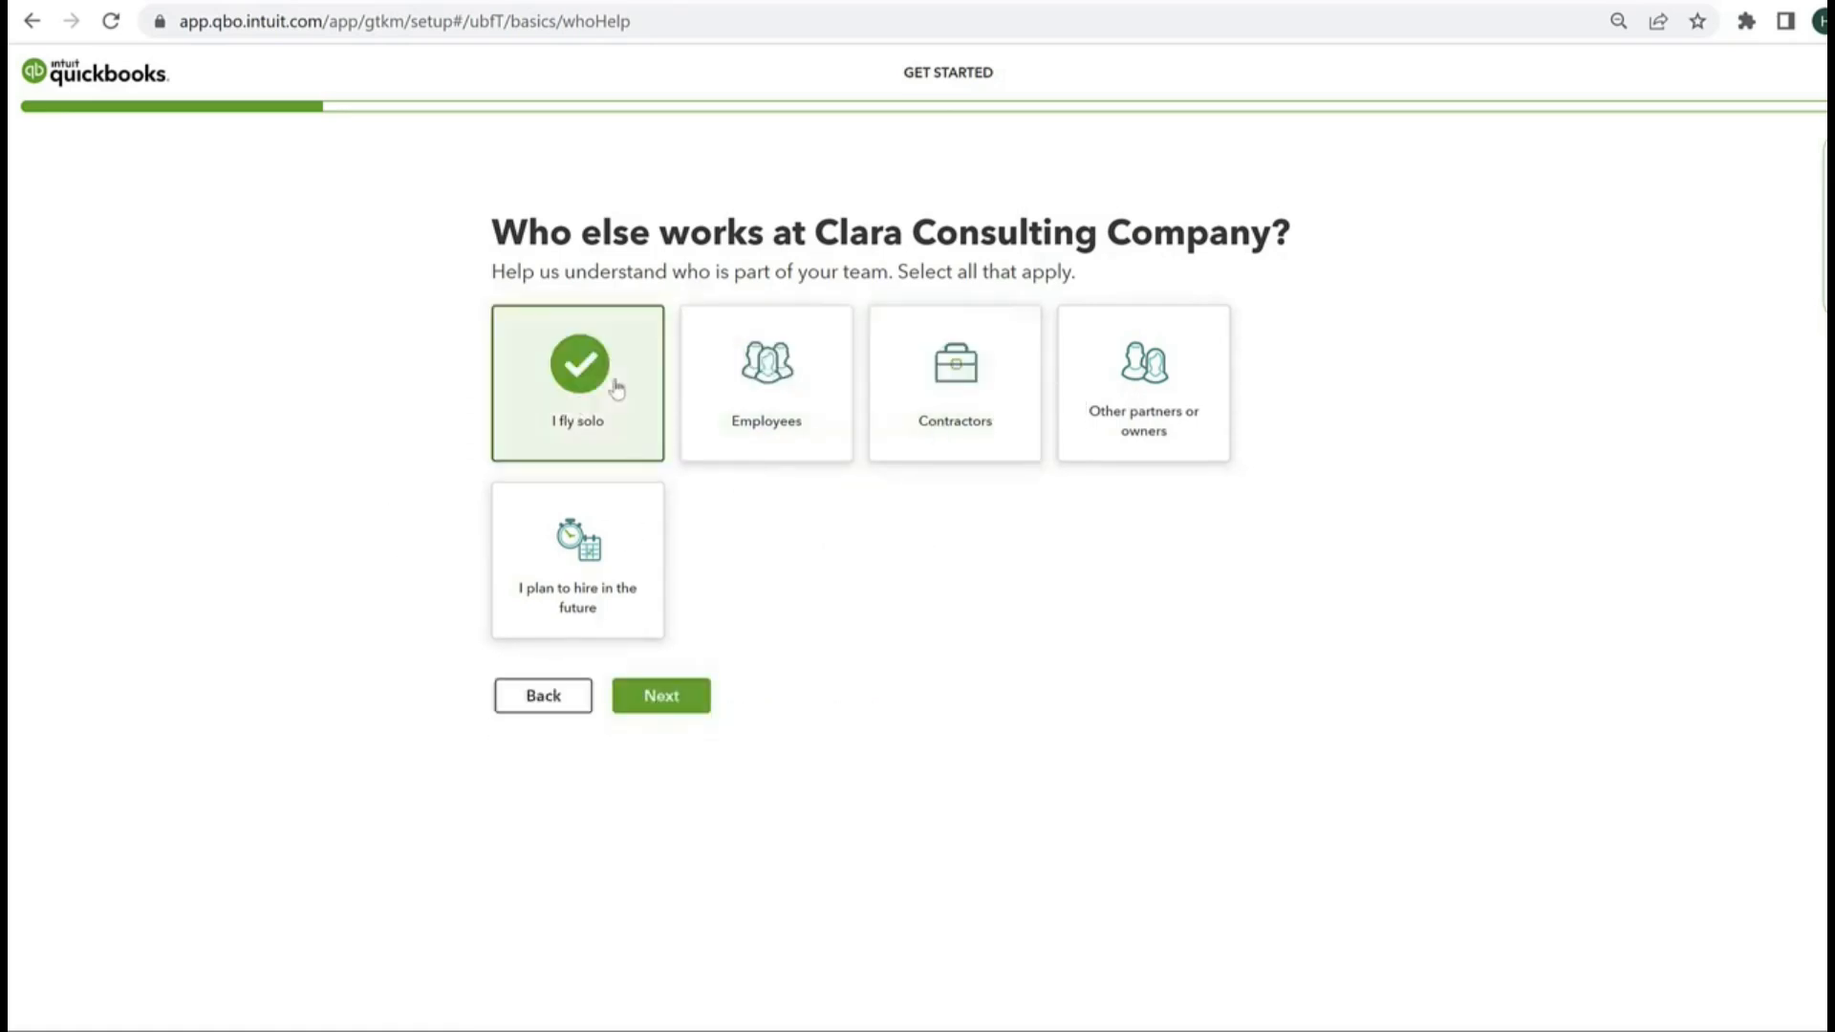
click(616, 587)
click(664, 701)
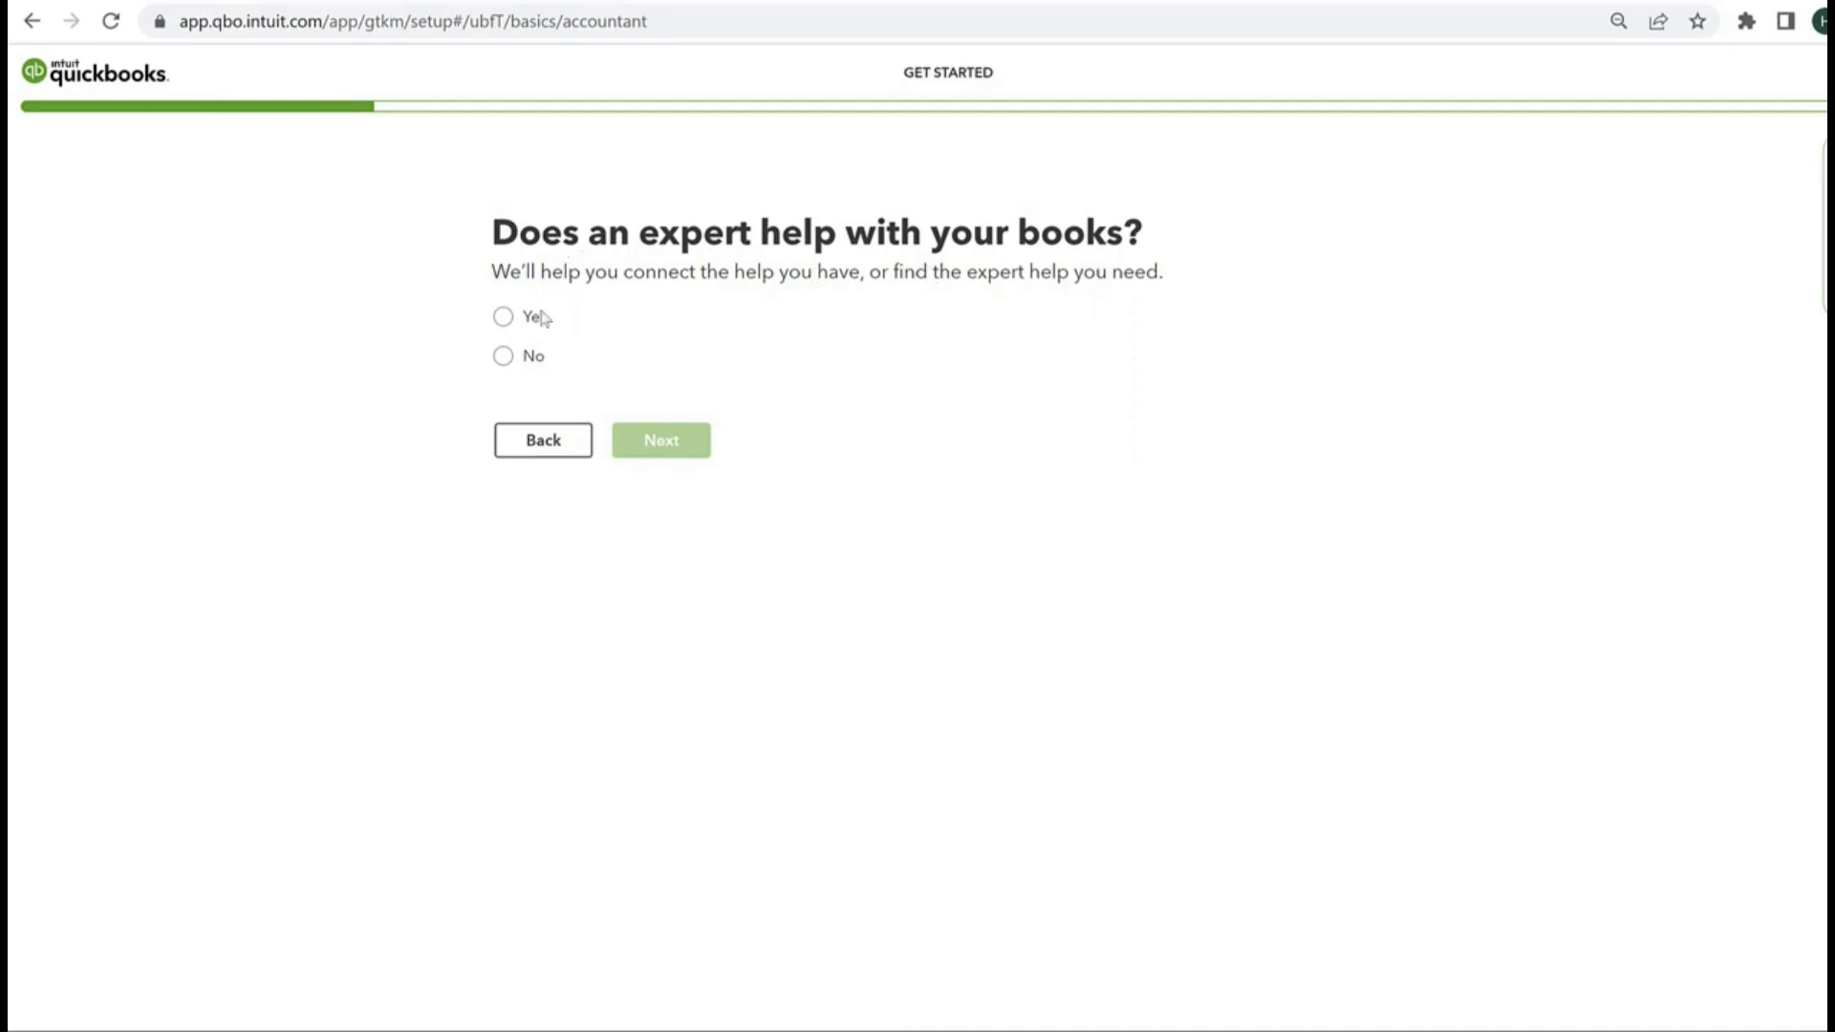
Step: Answer Yes to an expert helping with the books, and skip selecting business apps
click(503, 316)
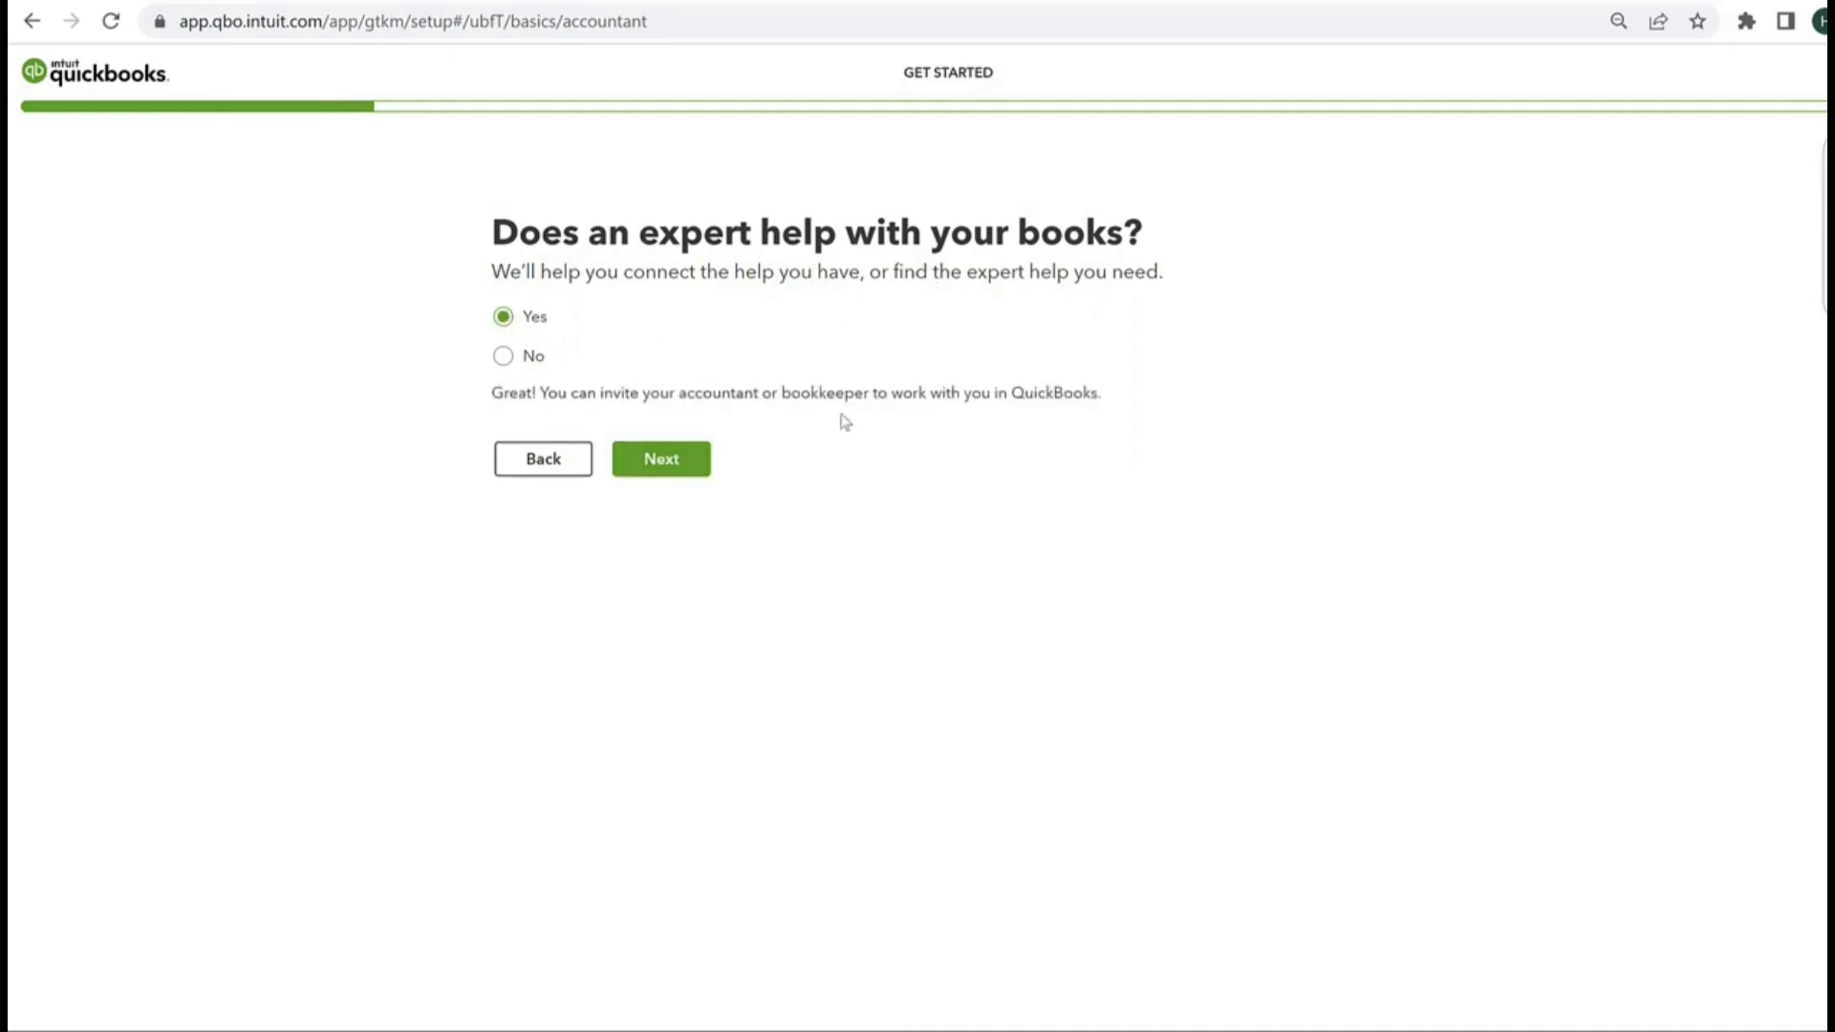
click(671, 468)
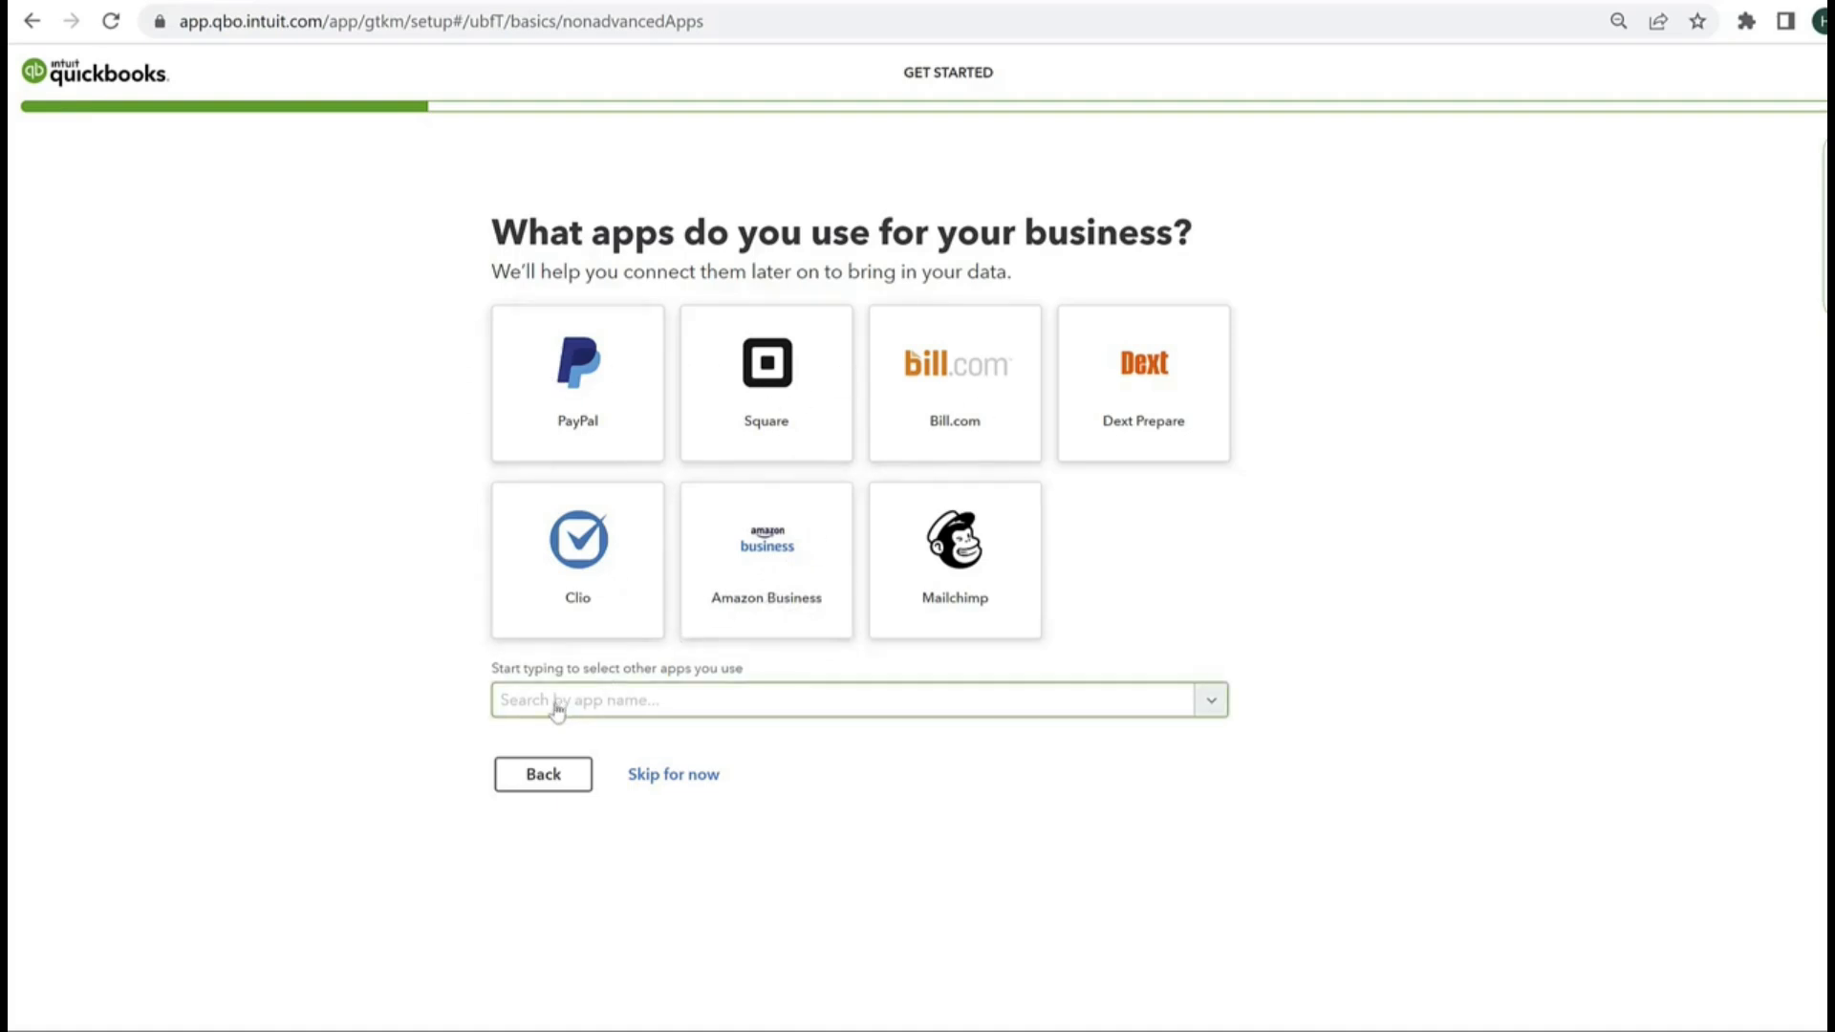
click(697, 782)
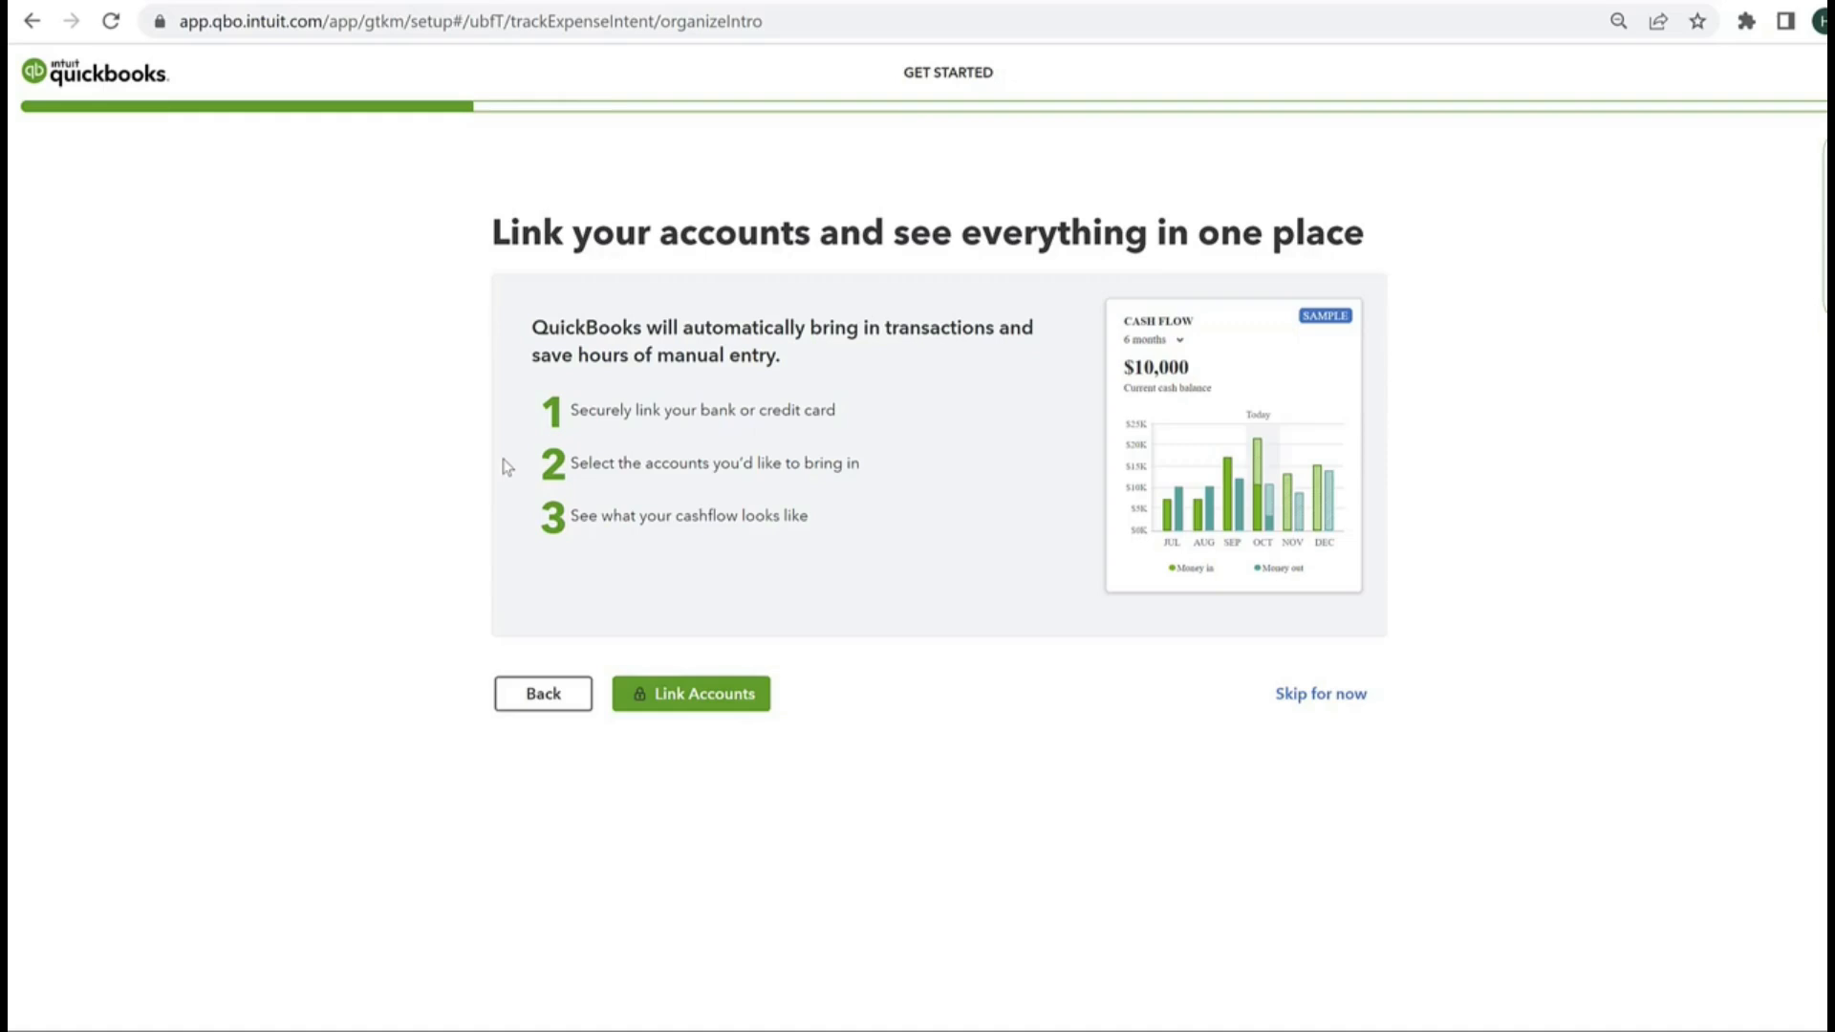
Step: Start linking accounts, search the banks for "chase", and open the Chase Bank sign-in window
click(684, 702)
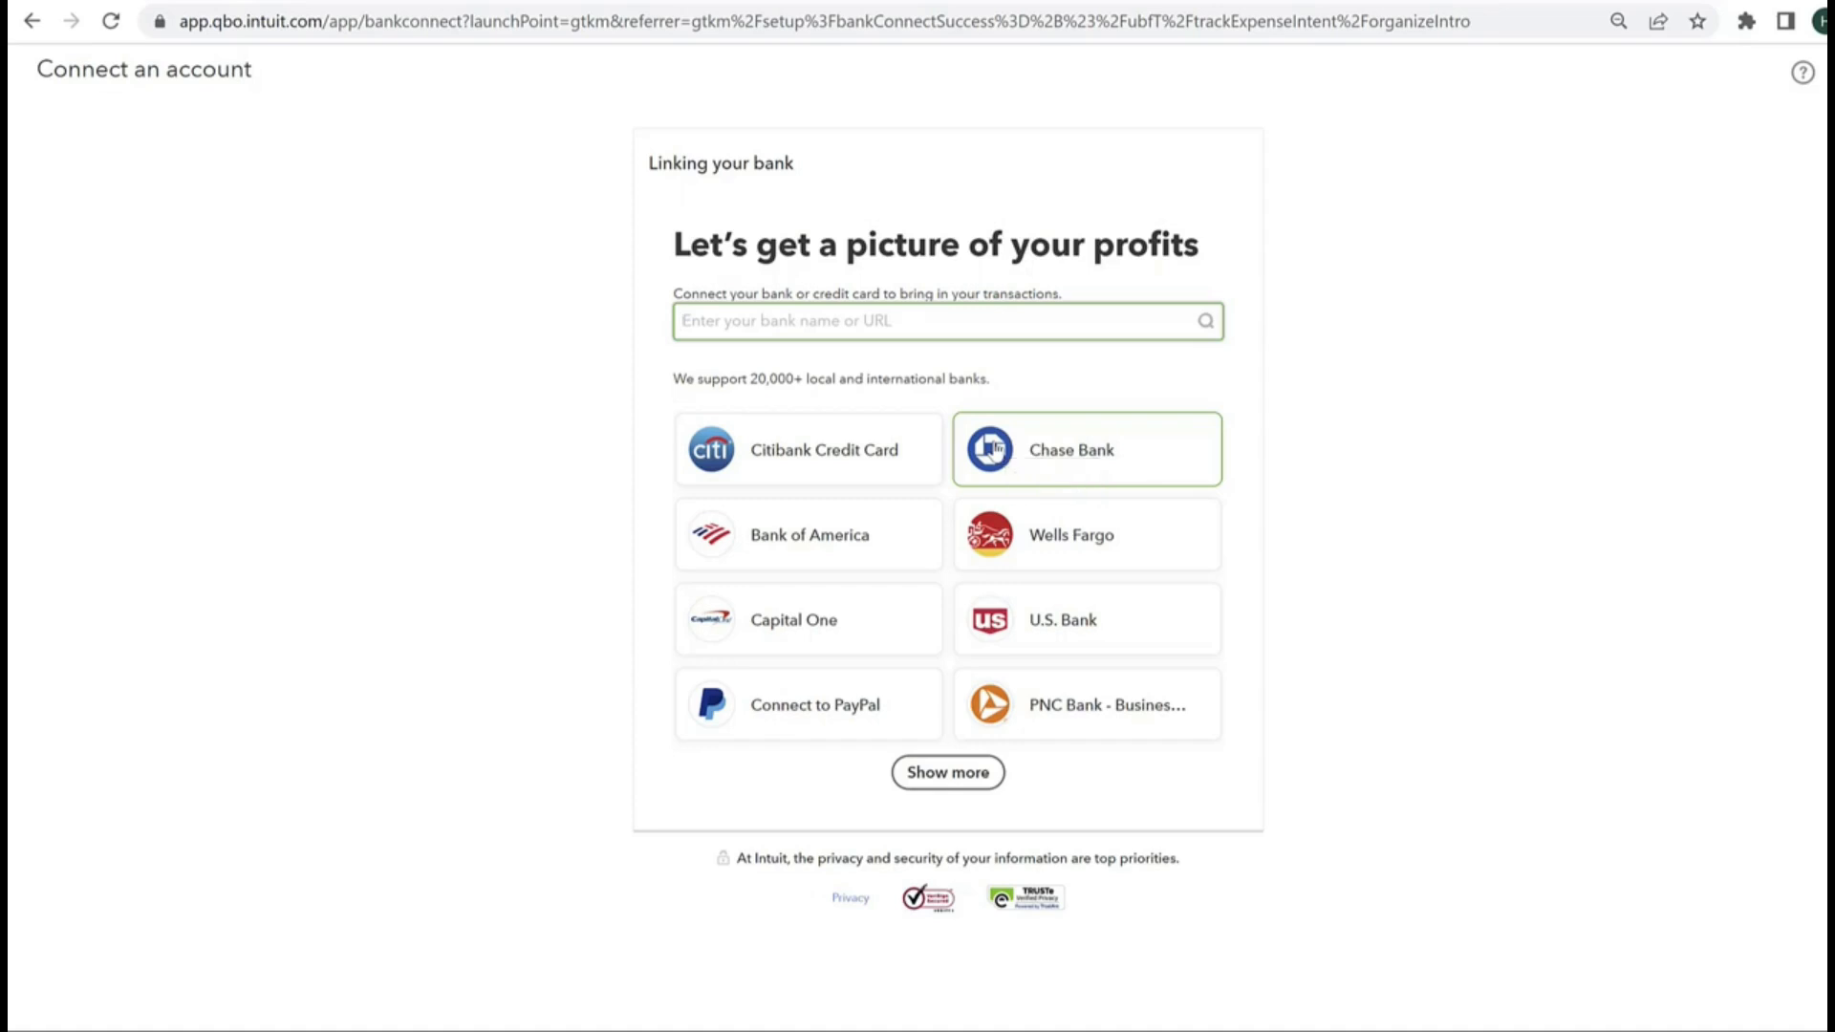
text(chase)
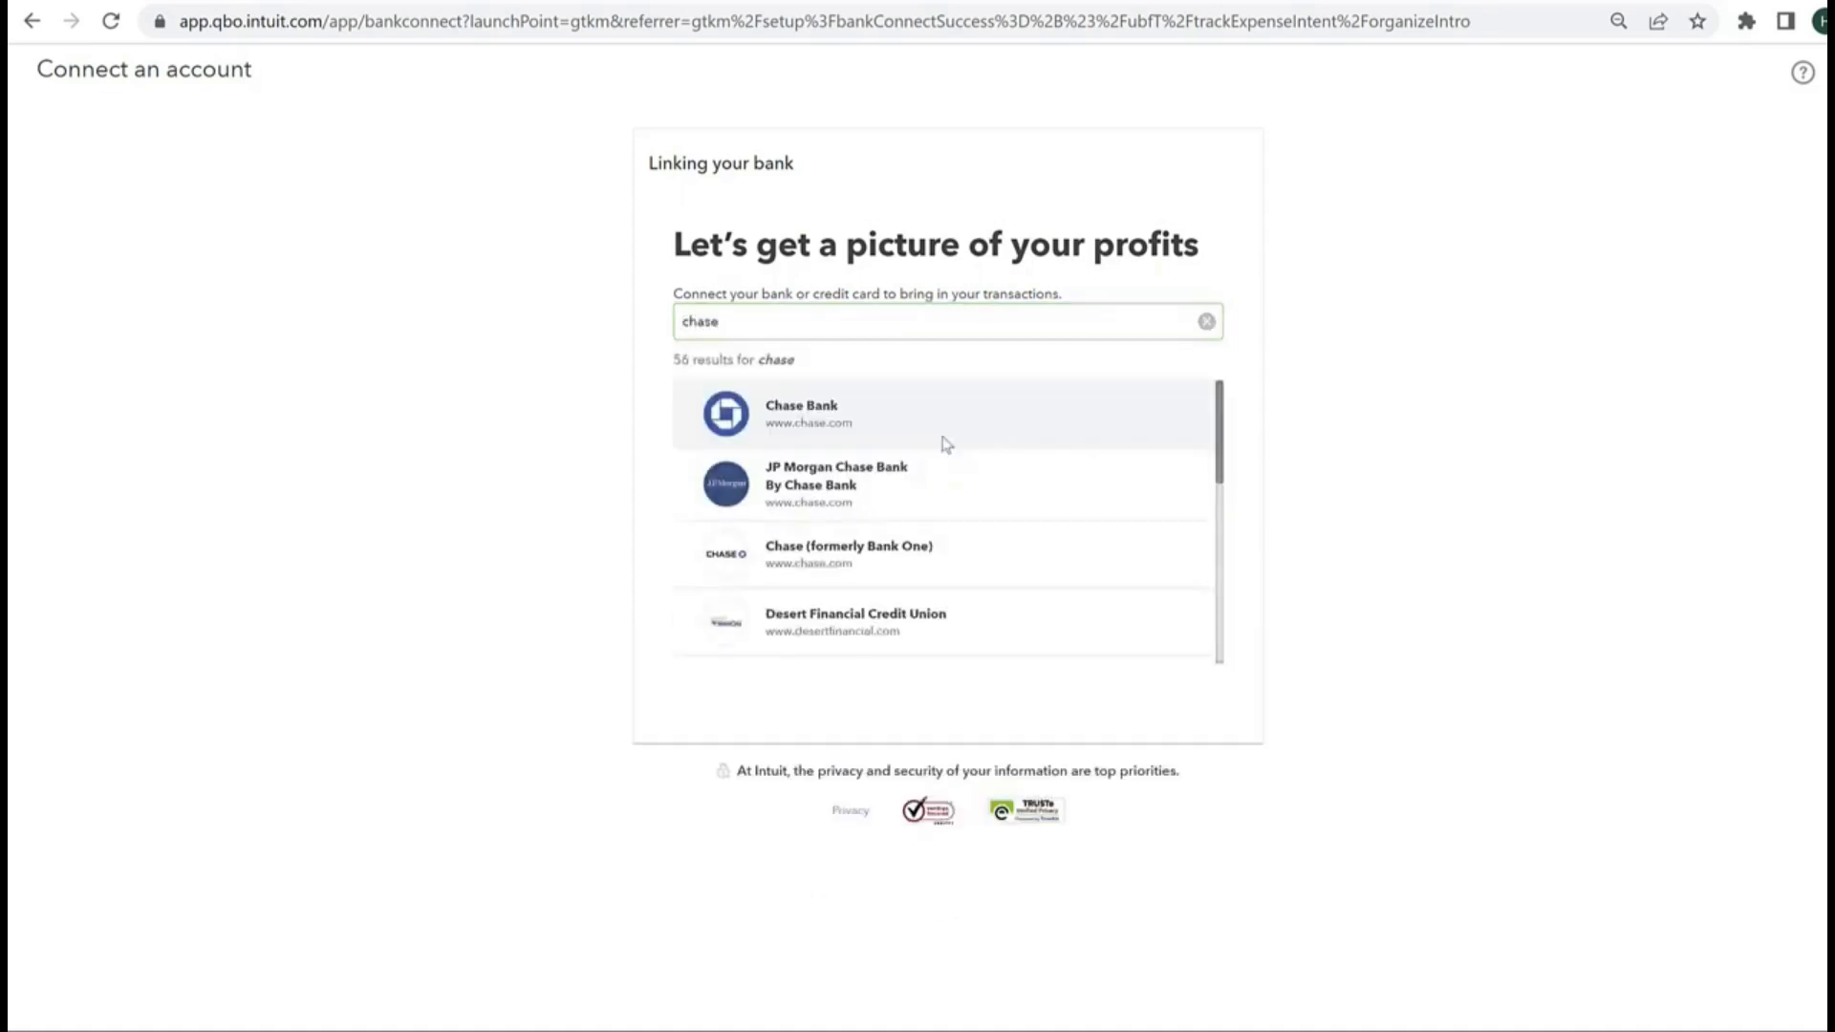
click(944, 439)
click(1130, 562)
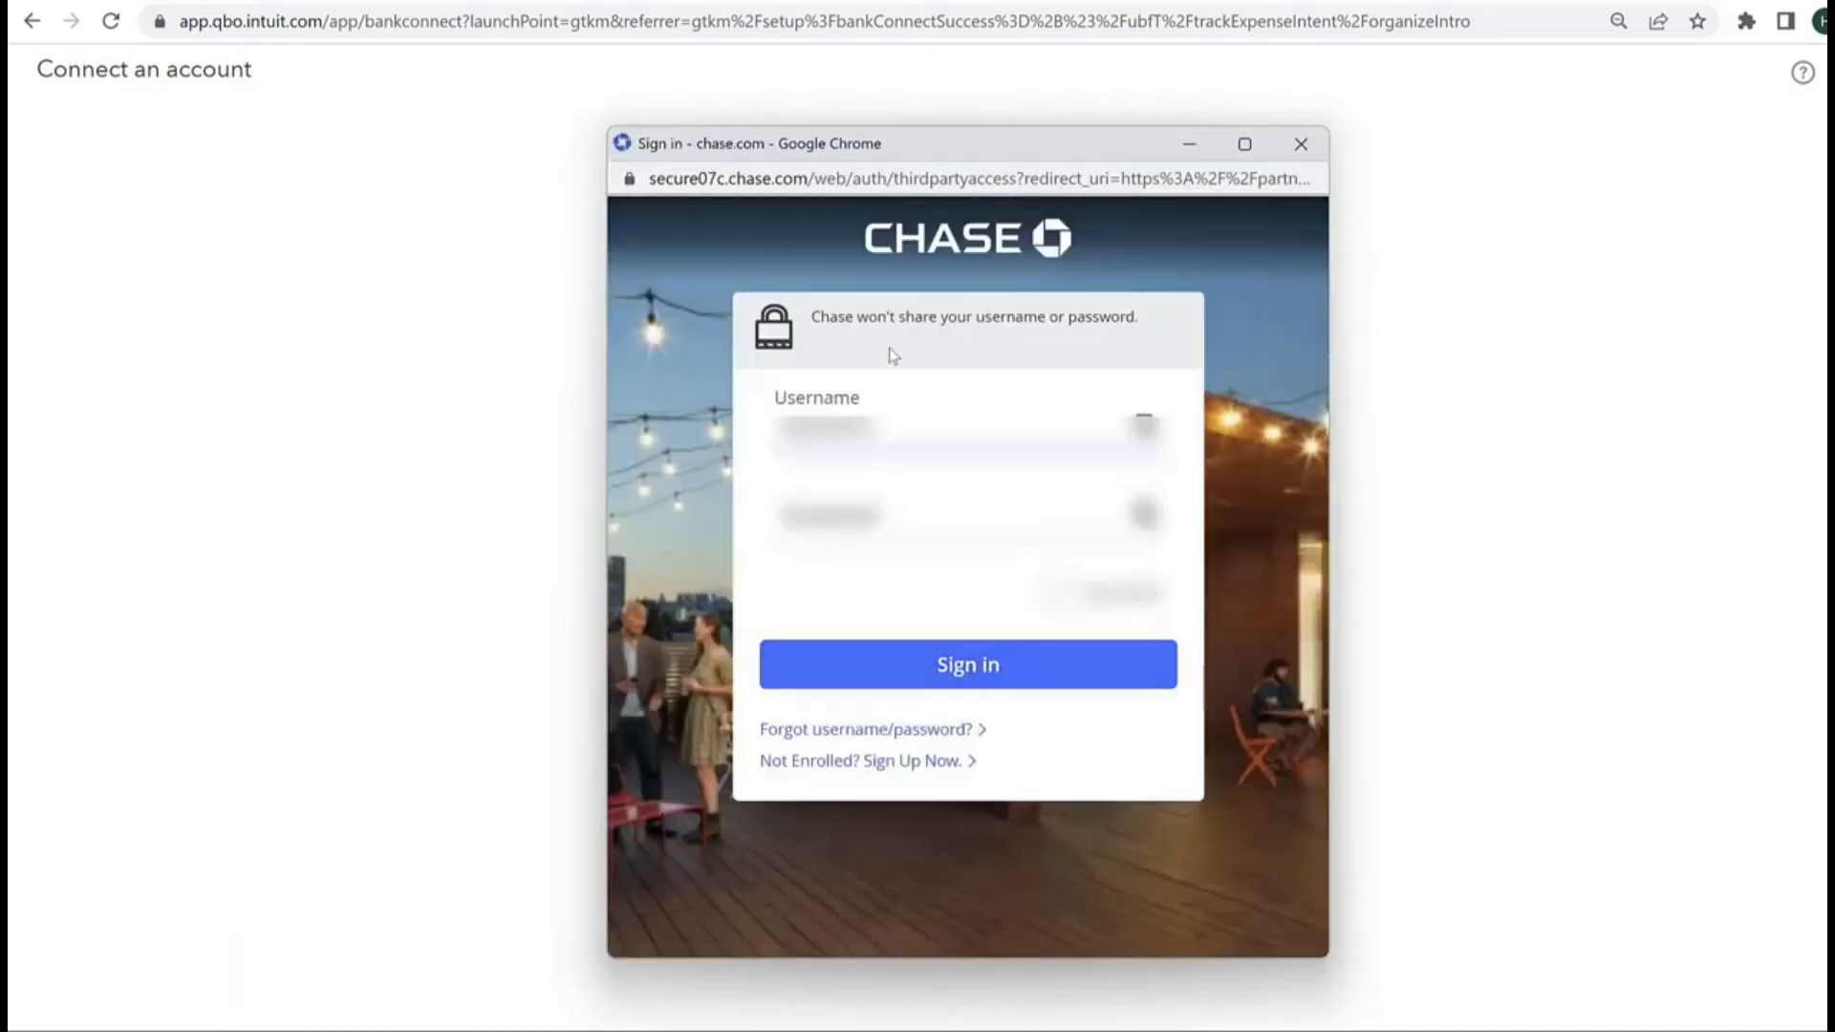
Step: Close the Chase sign-in window without signing in, and leave the bank linking page without connecting an account
click(1300, 143)
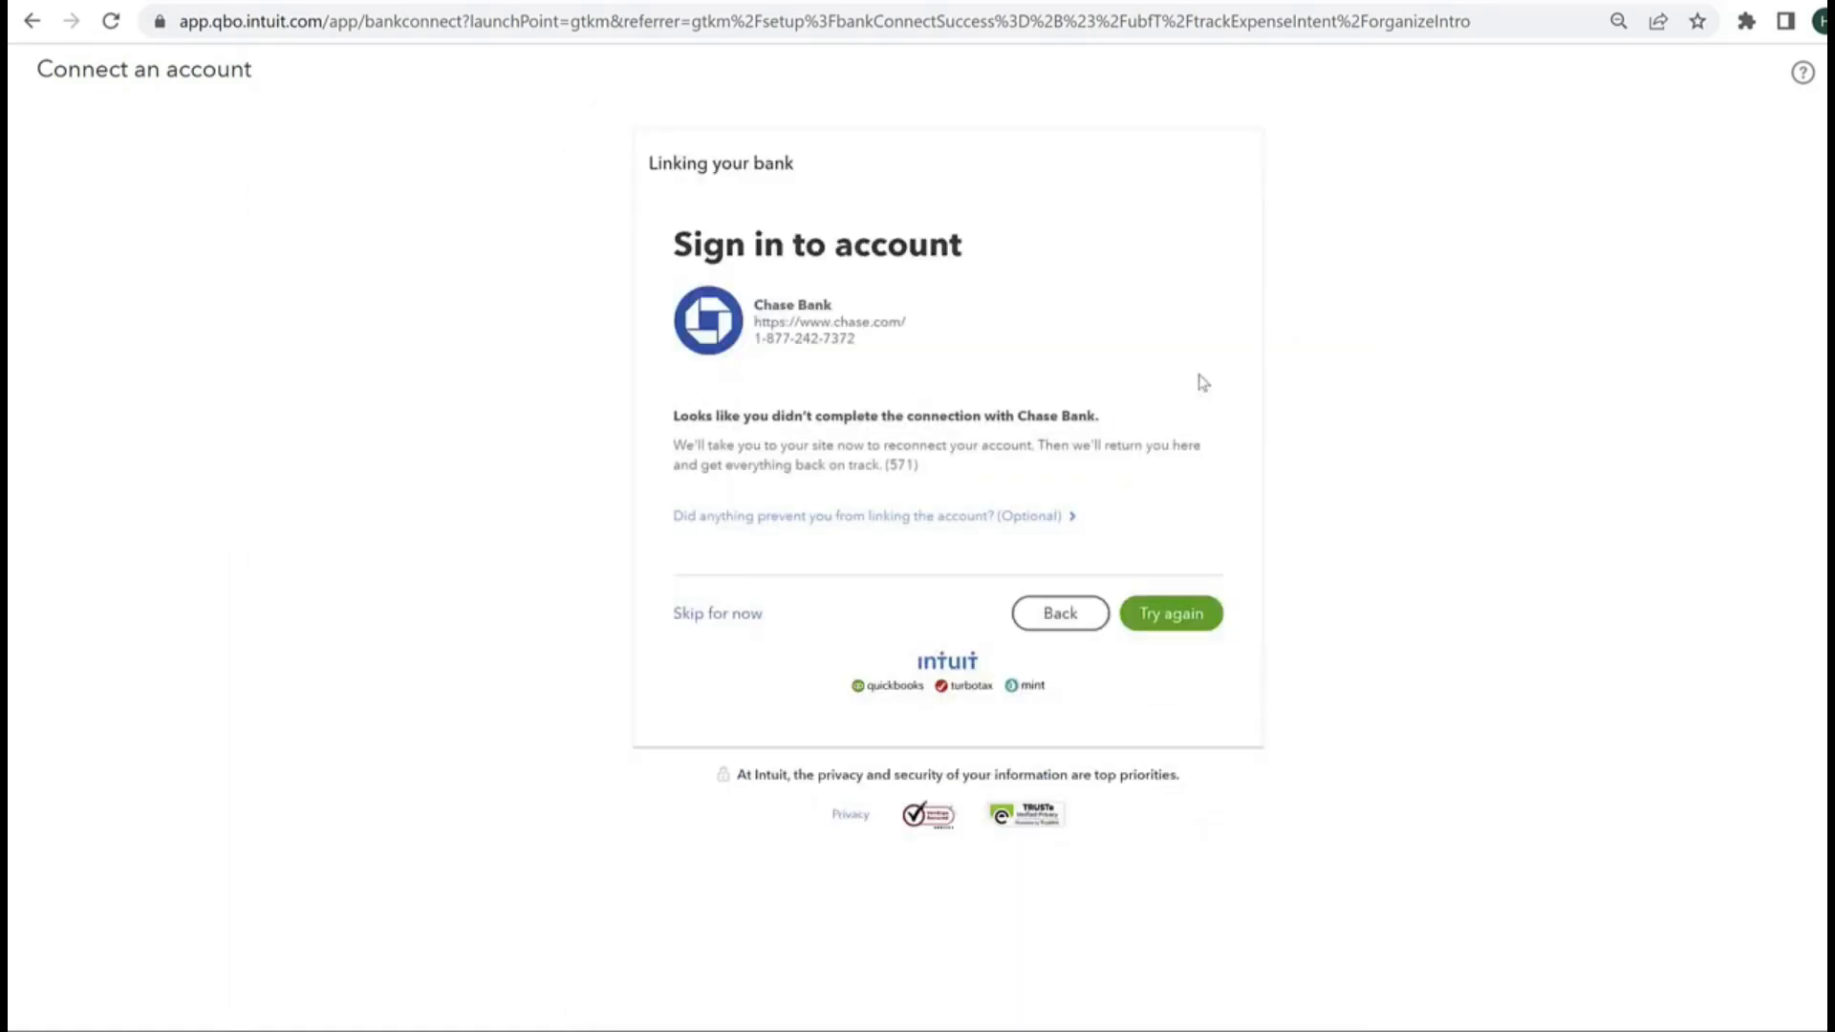
click(1061, 614)
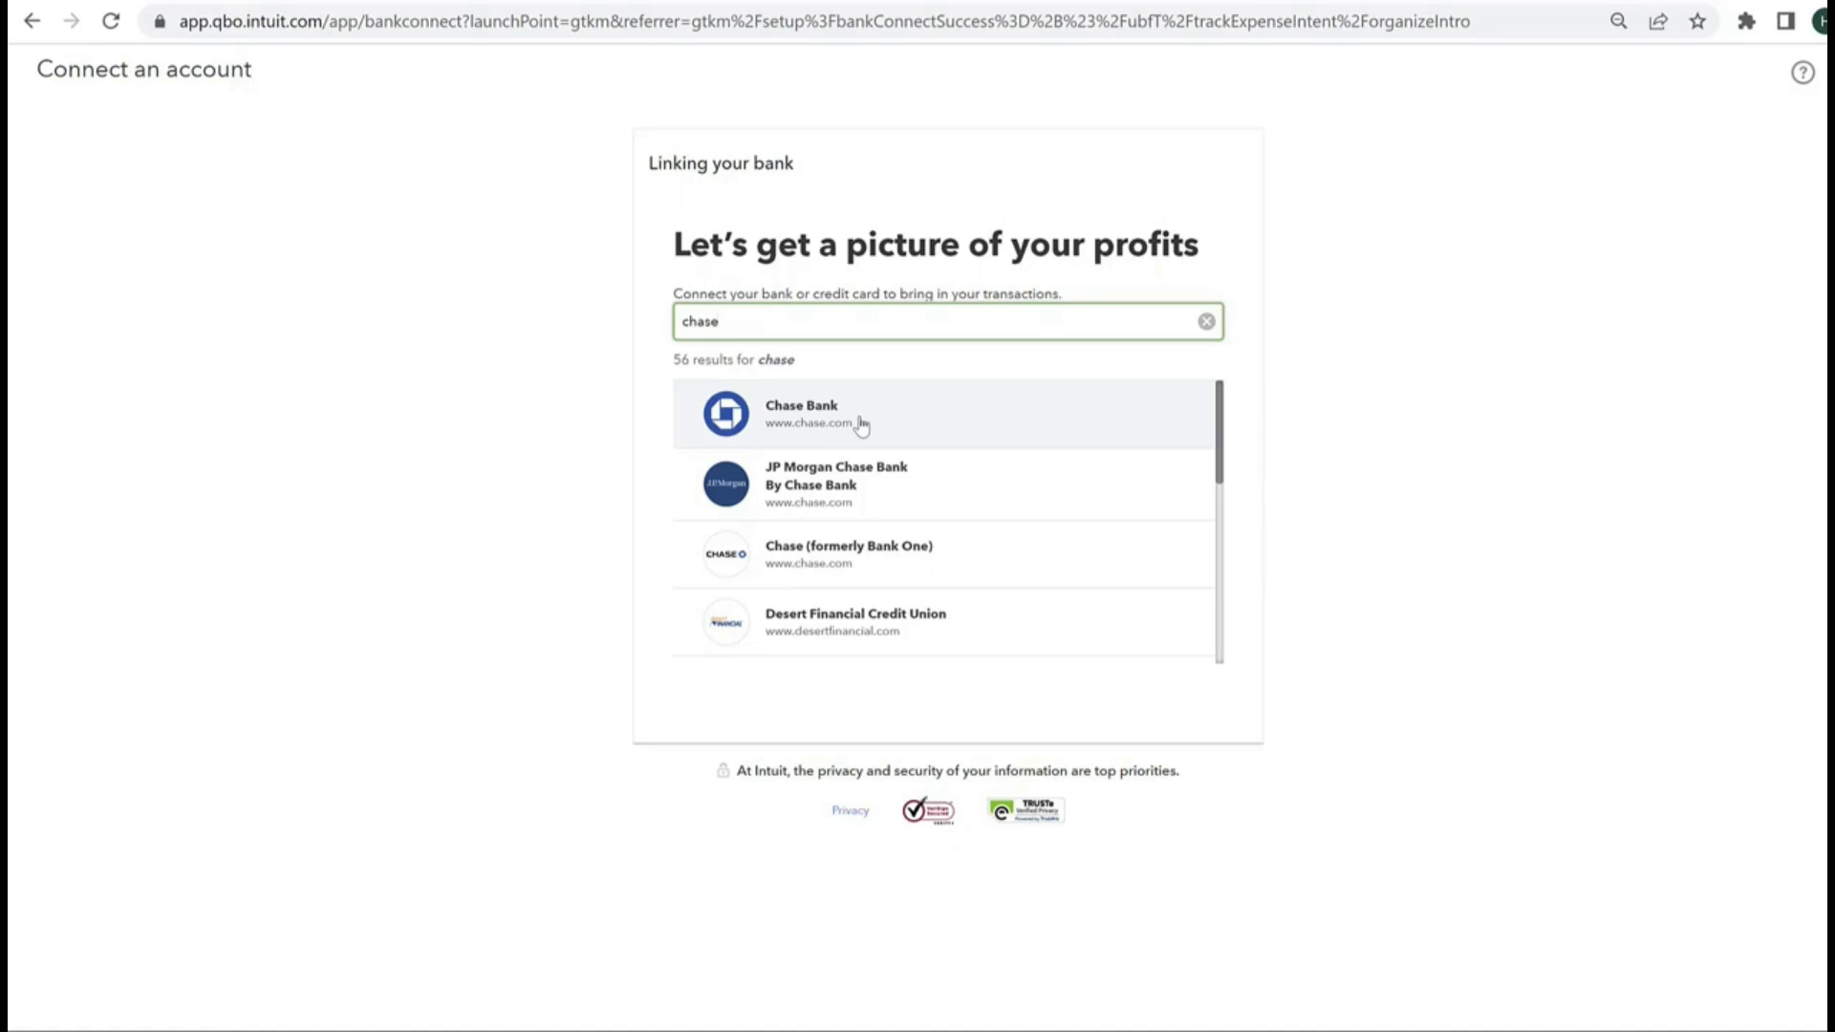
click(32, 21)
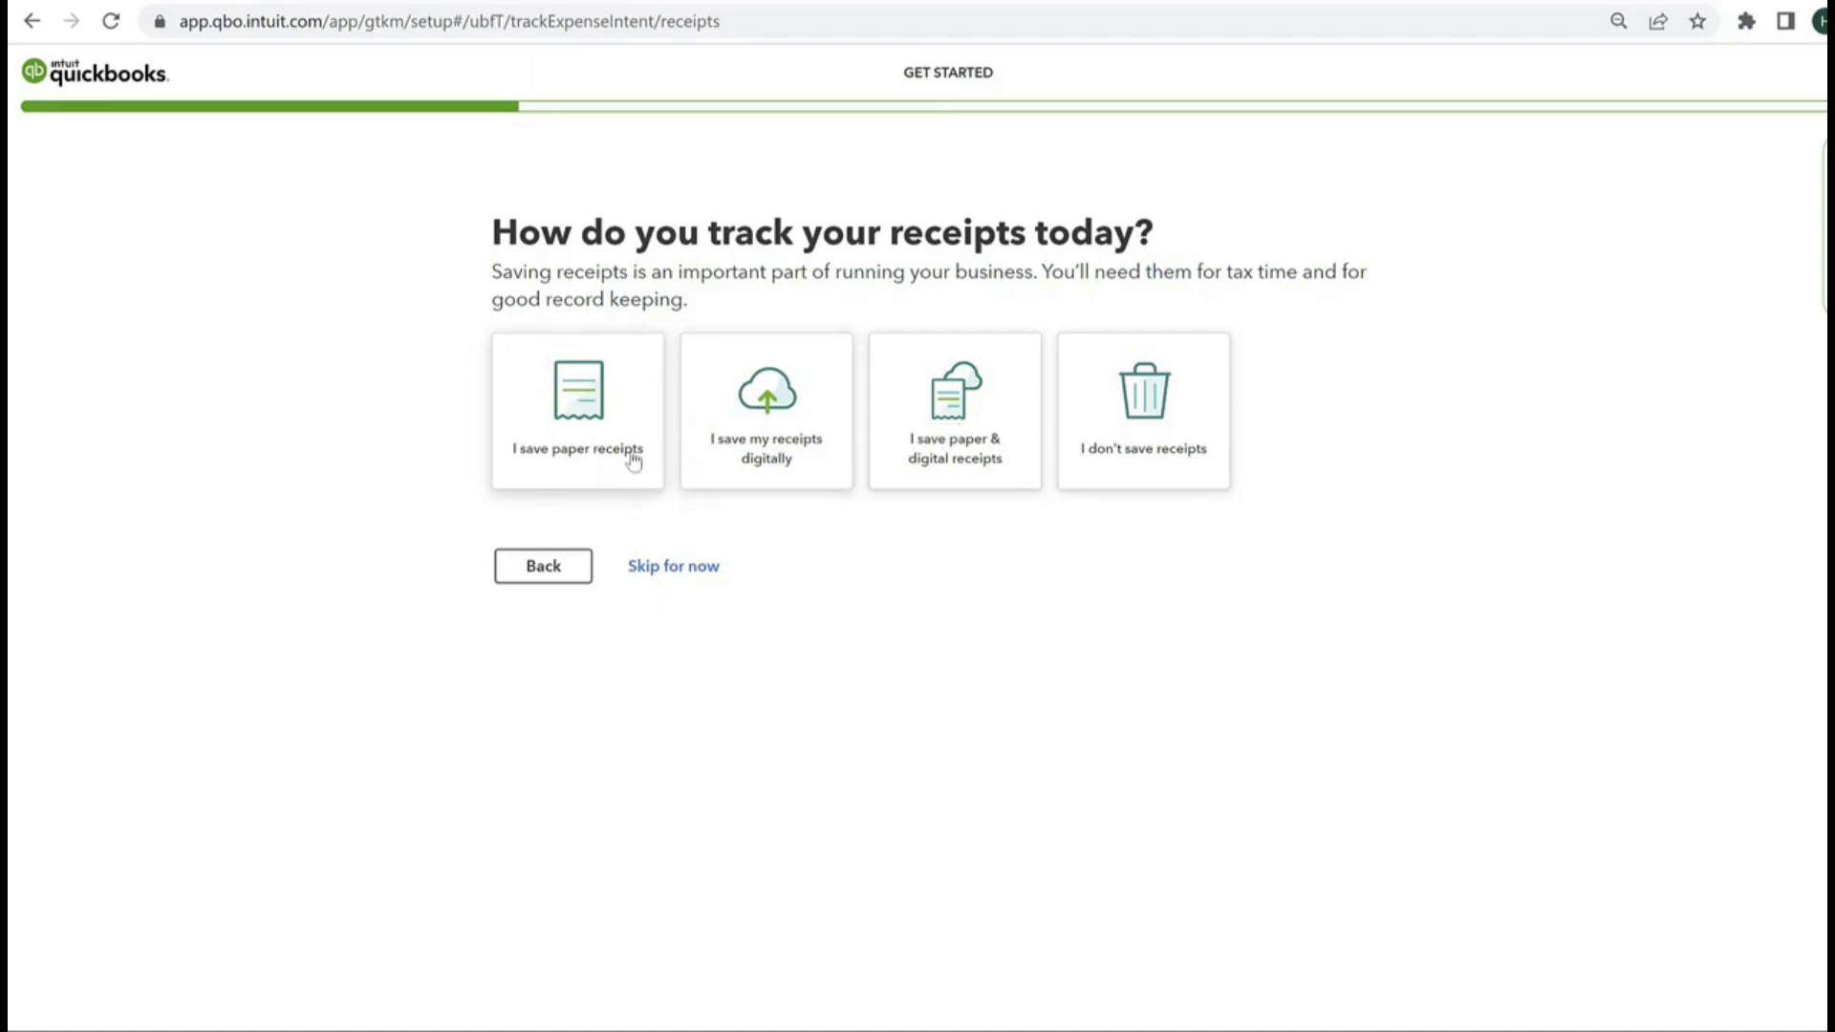
click(723, 453)
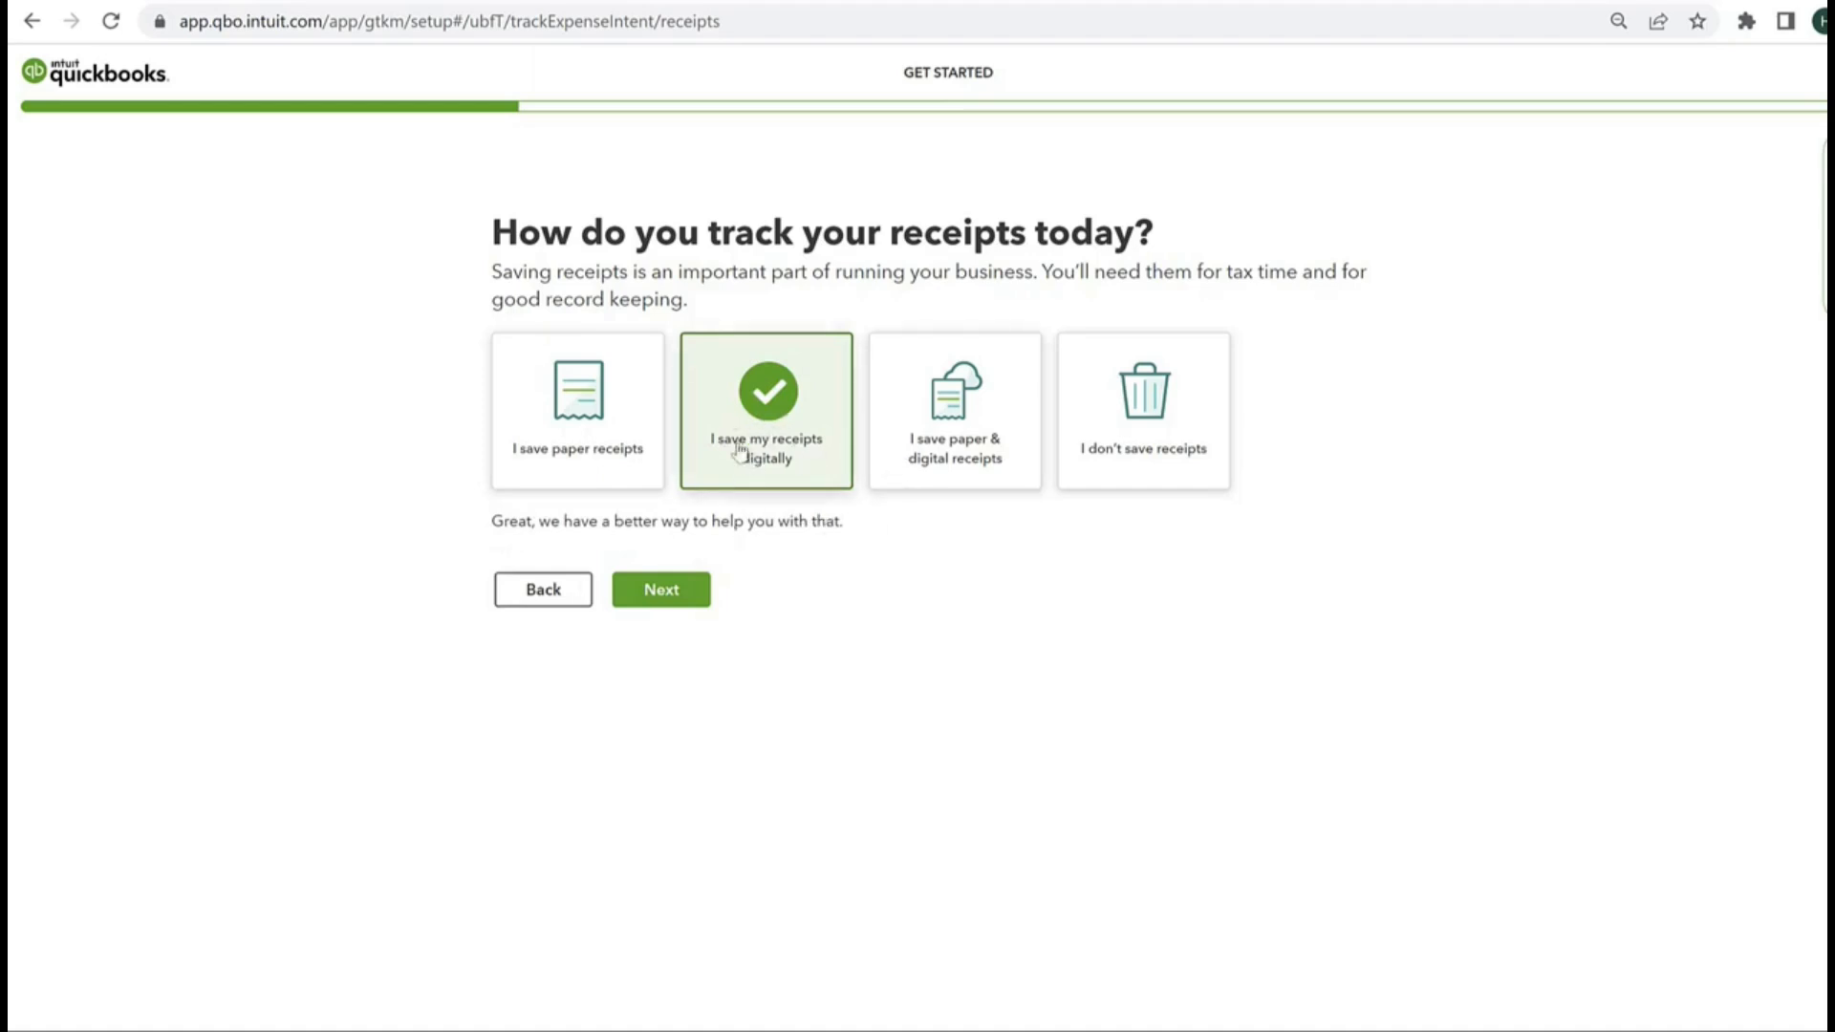
click(988, 405)
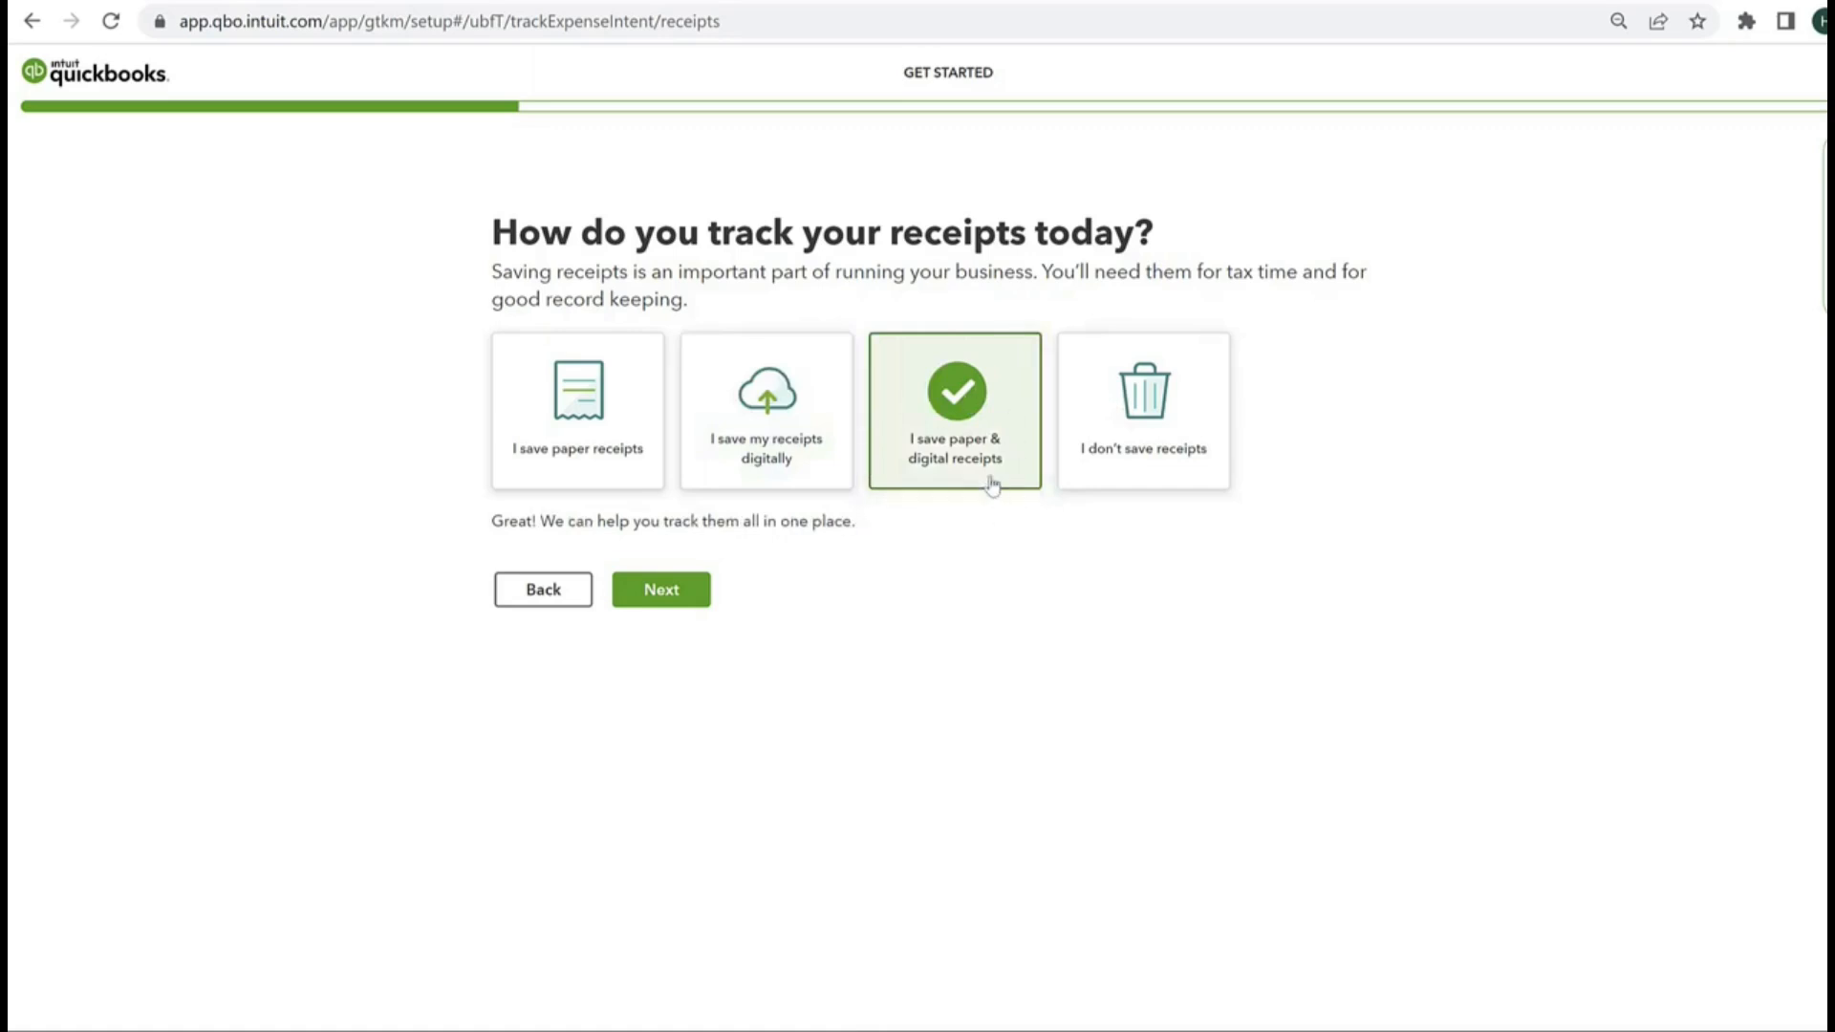
click(507, 469)
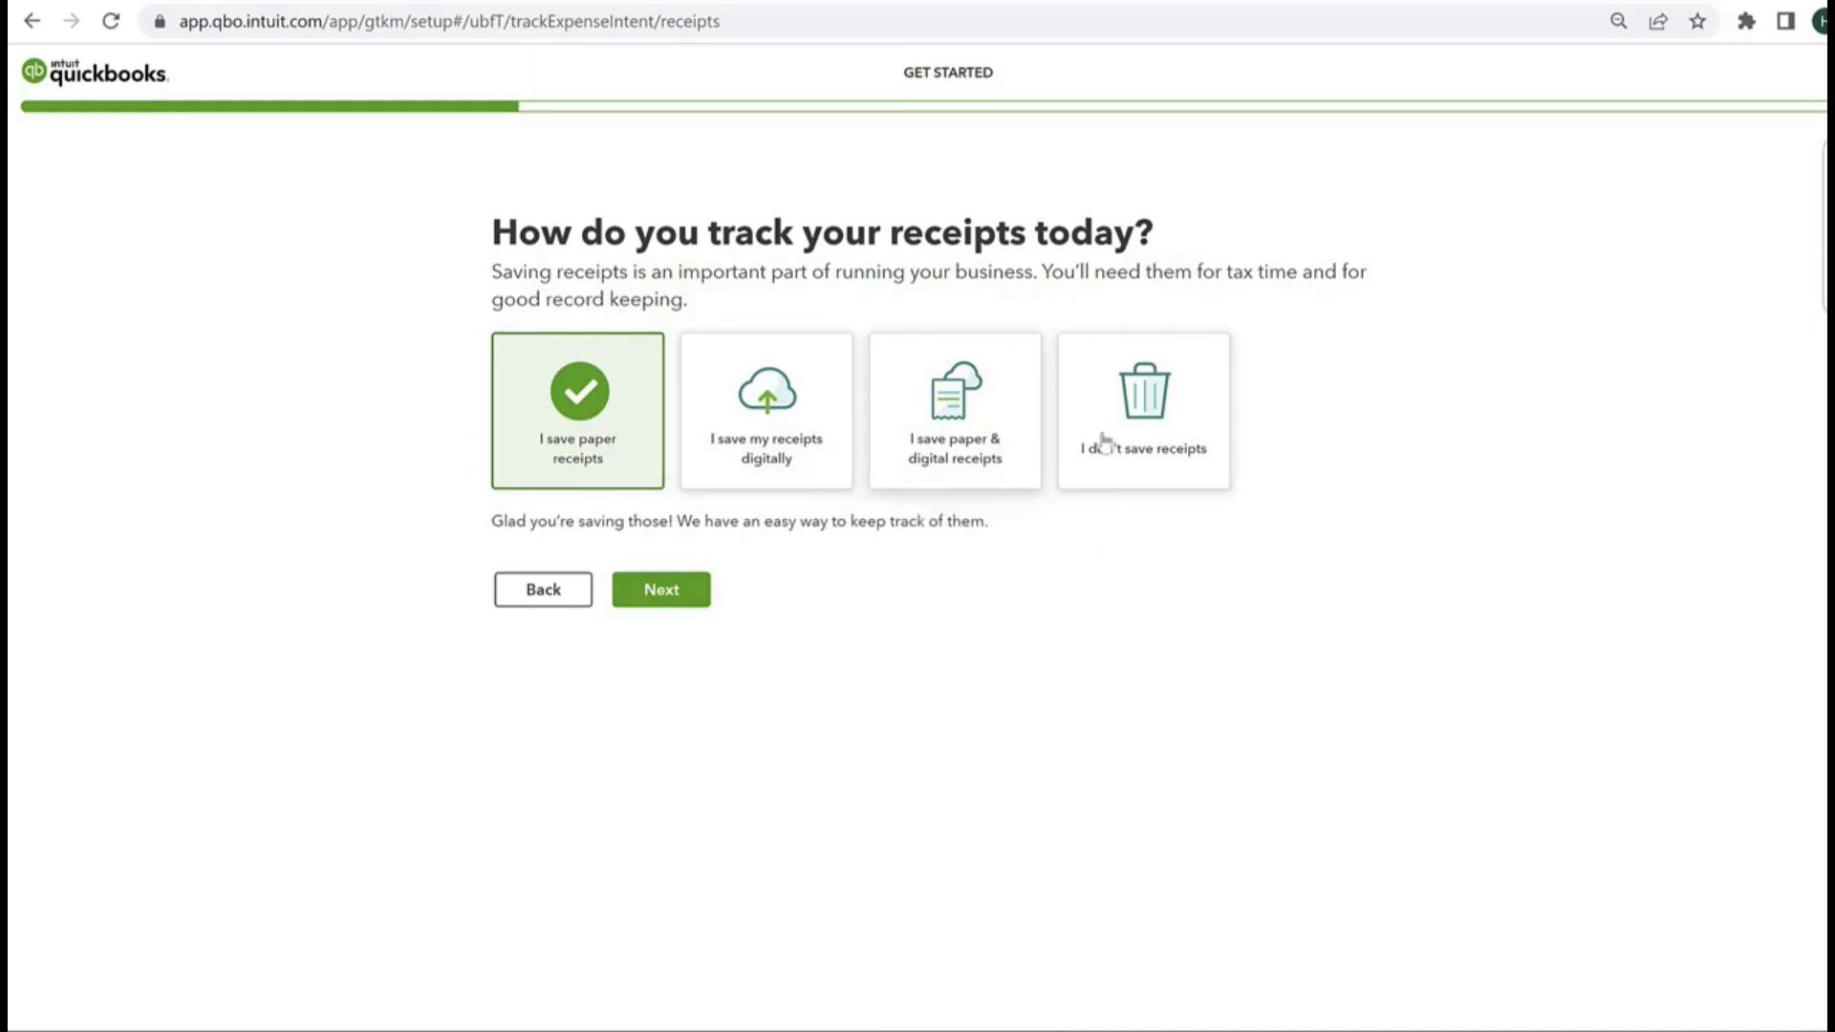
Step: Answer the receipt tracking question with "I don't save receipts" and continue past the mobile app offer
click(1151, 421)
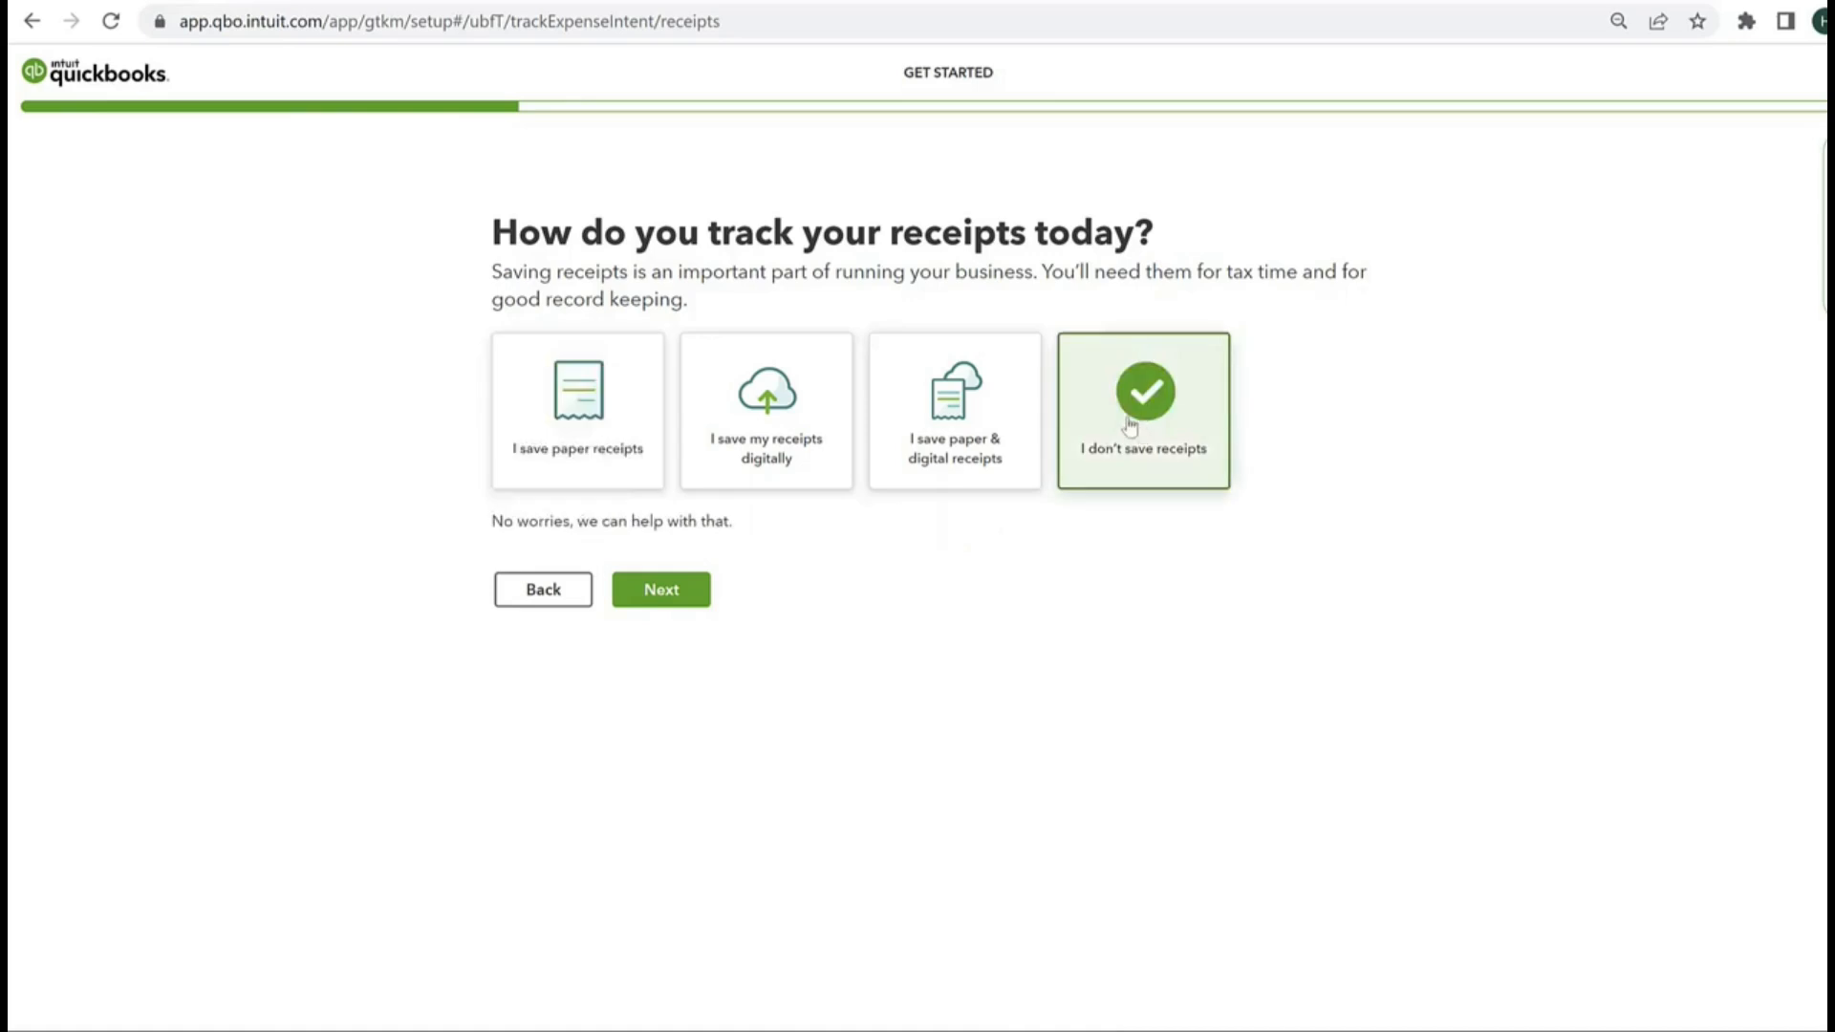
click(663, 593)
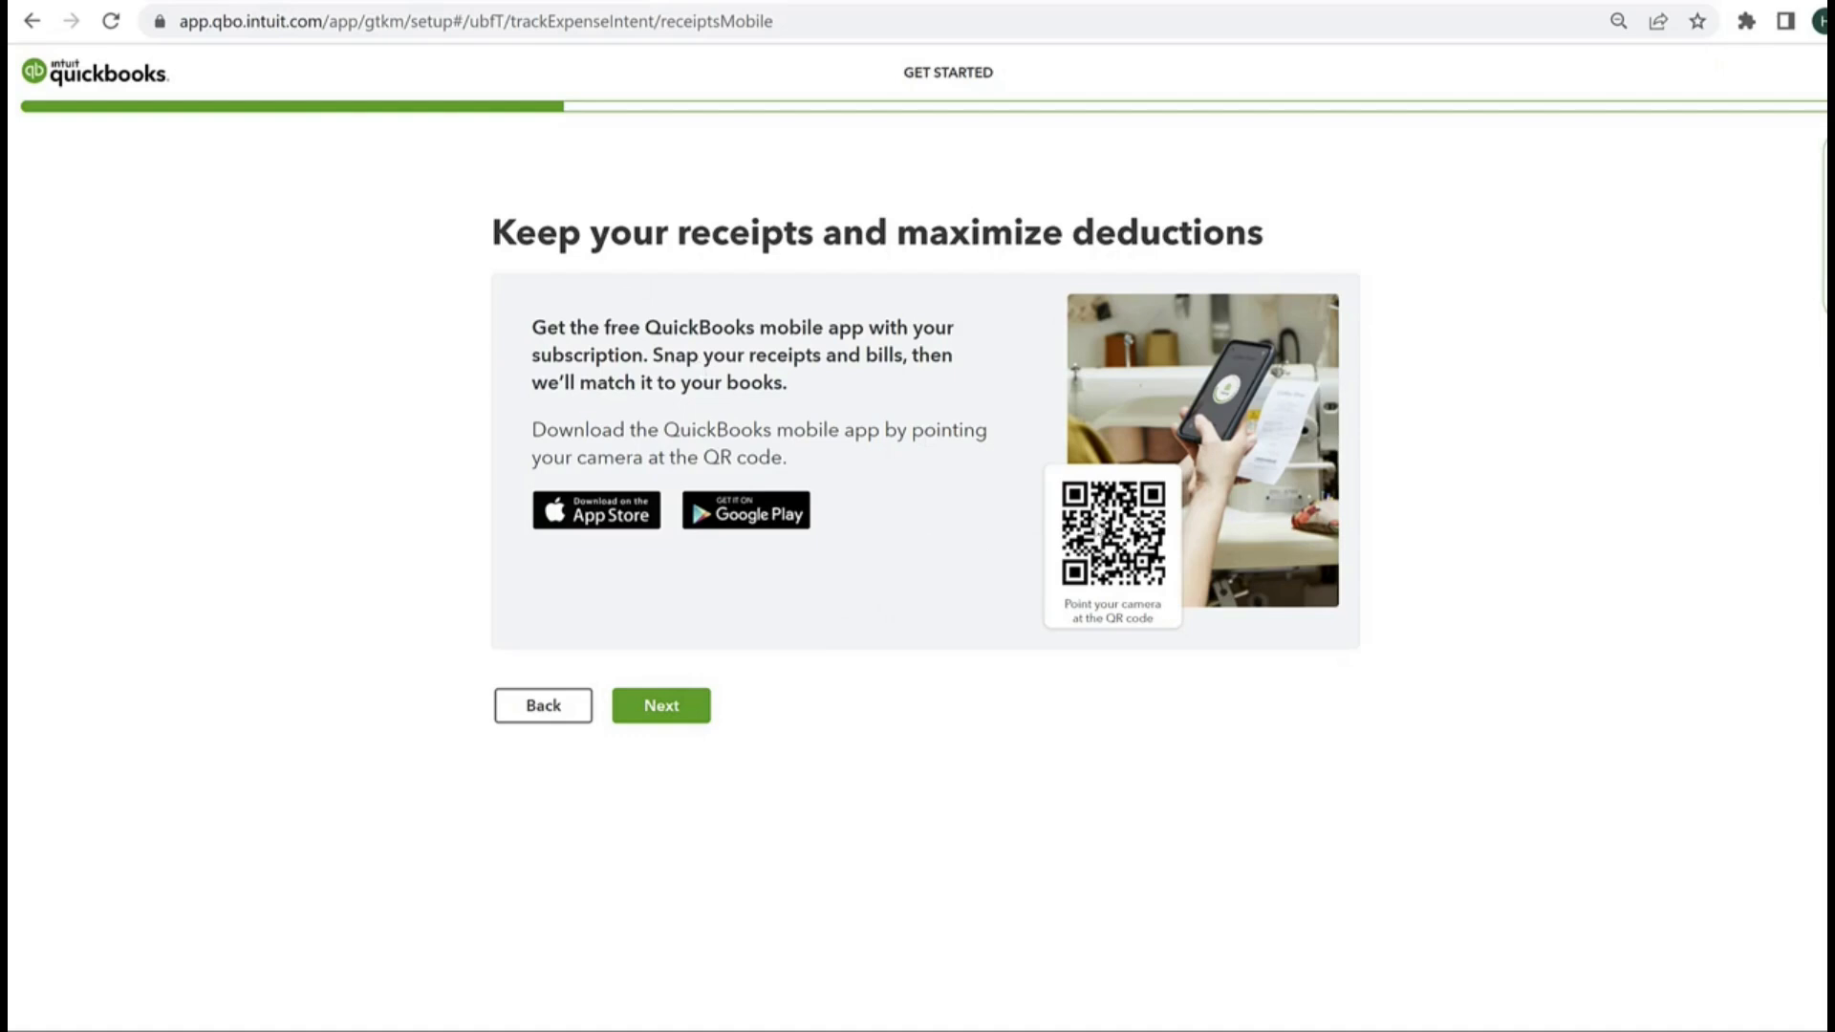
click(668, 707)
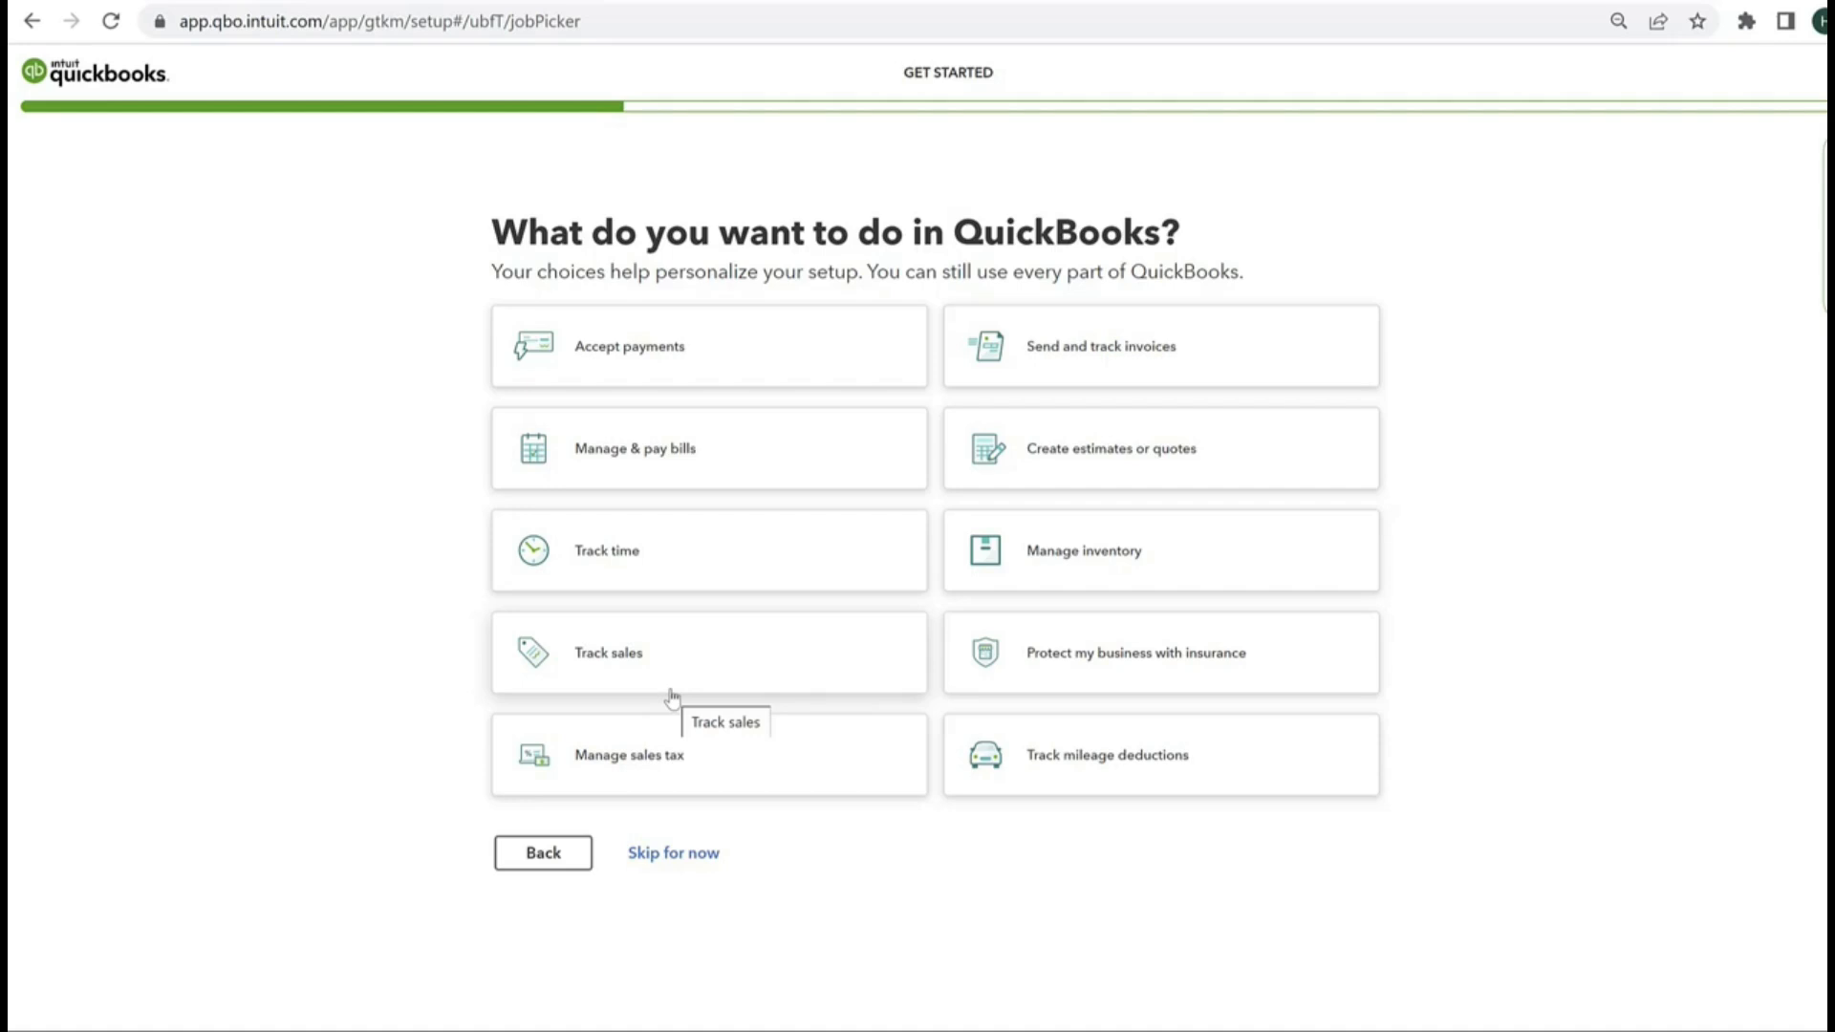
Step: Choose Send and track invoices, Accept payments, Manage & pay bills, Manage sales tax and Track mileage deductions as tasks, and continue
click(1161, 348)
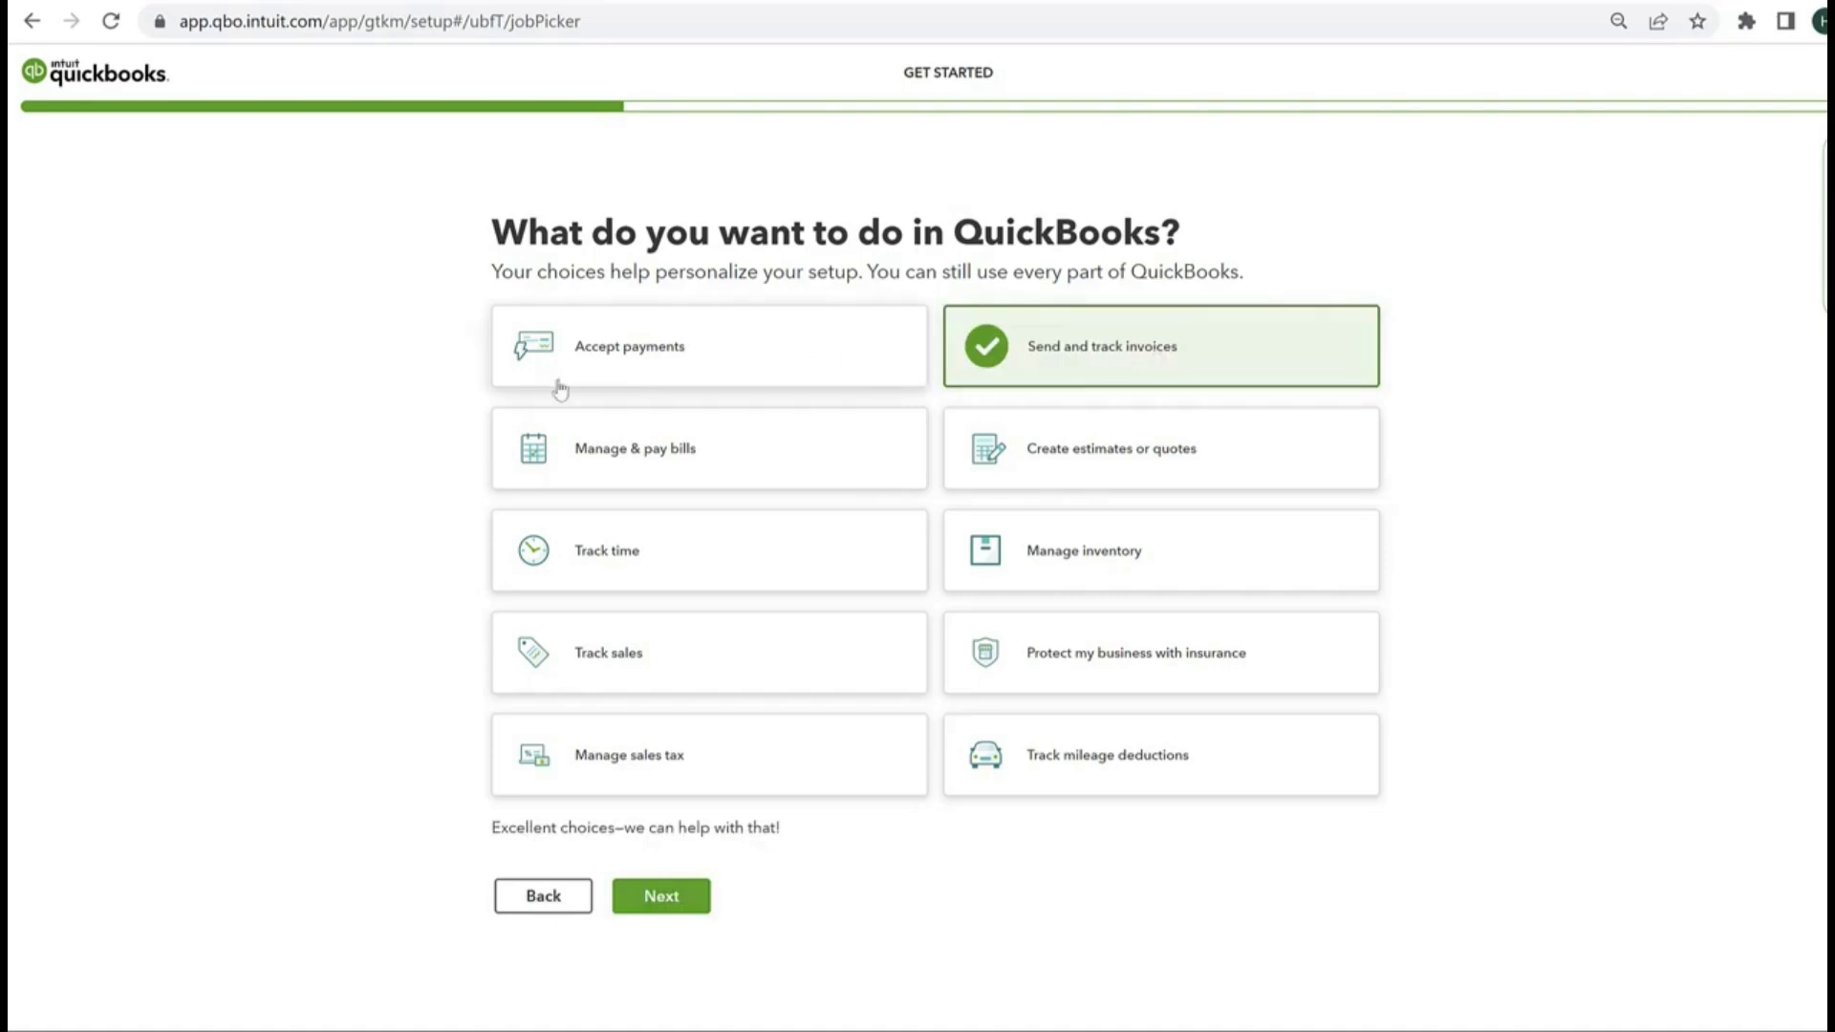
click(619, 350)
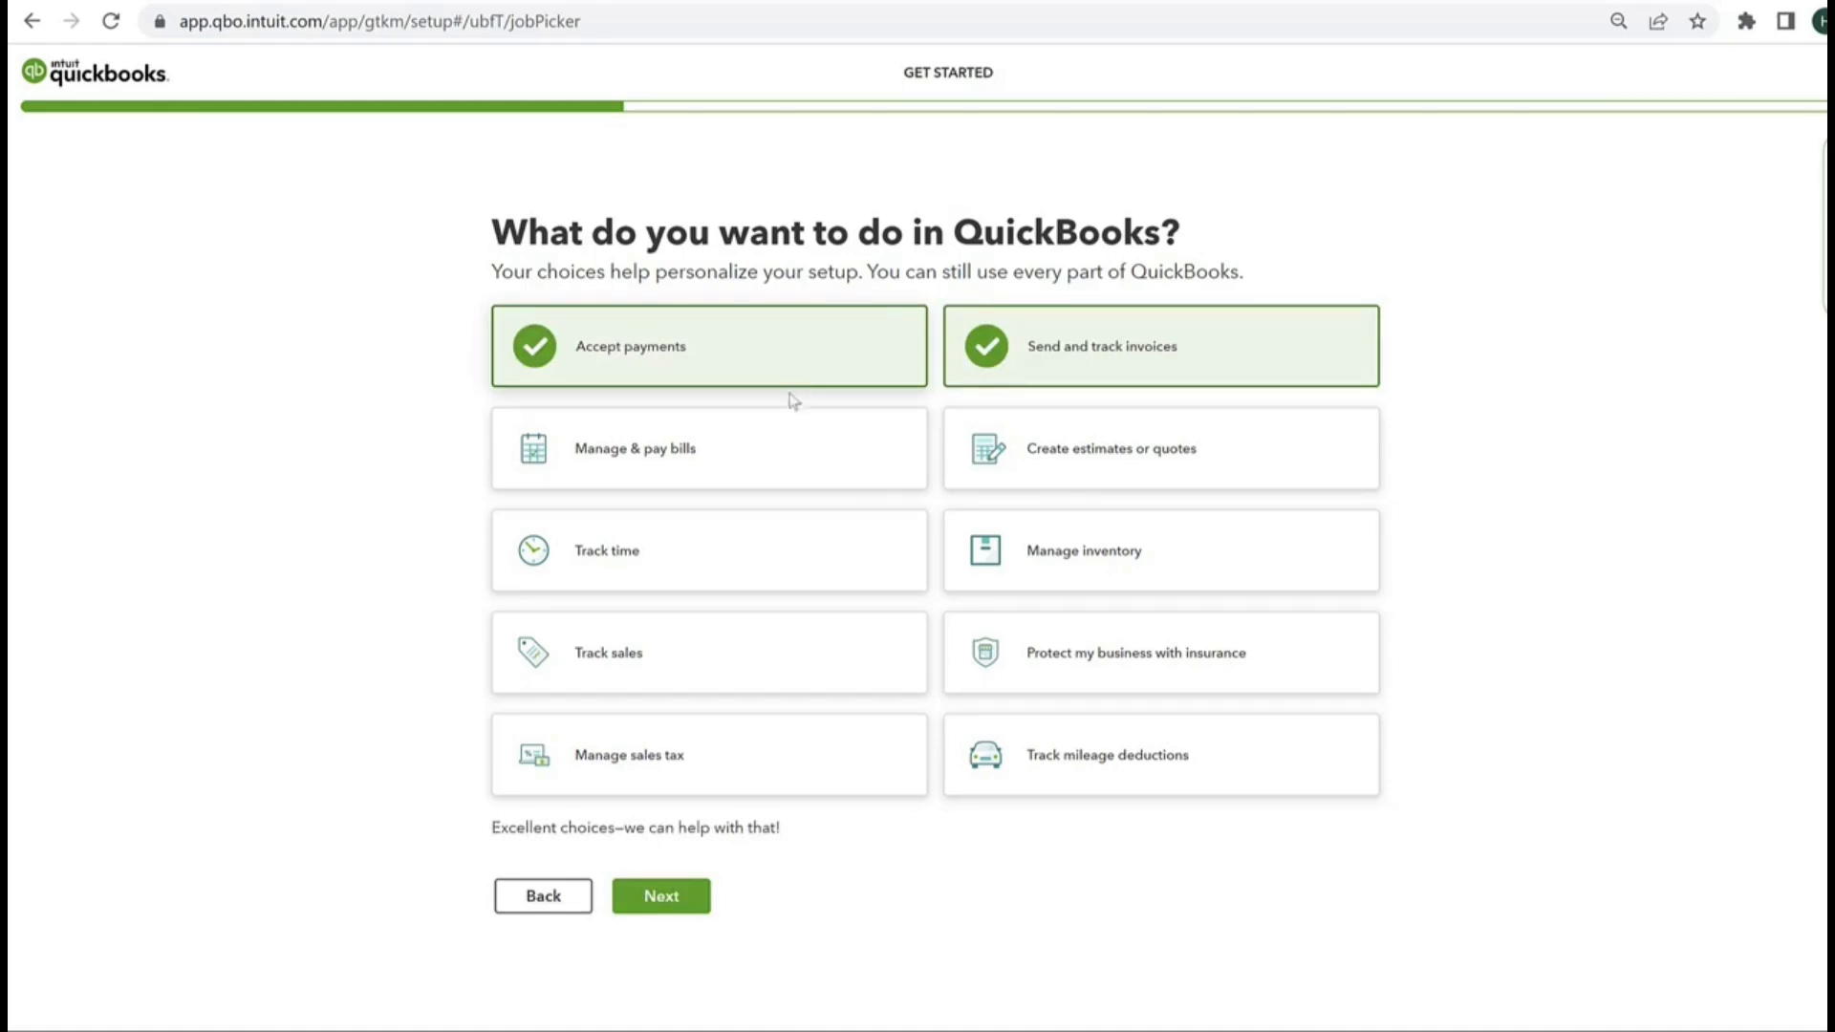
click(707, 472)
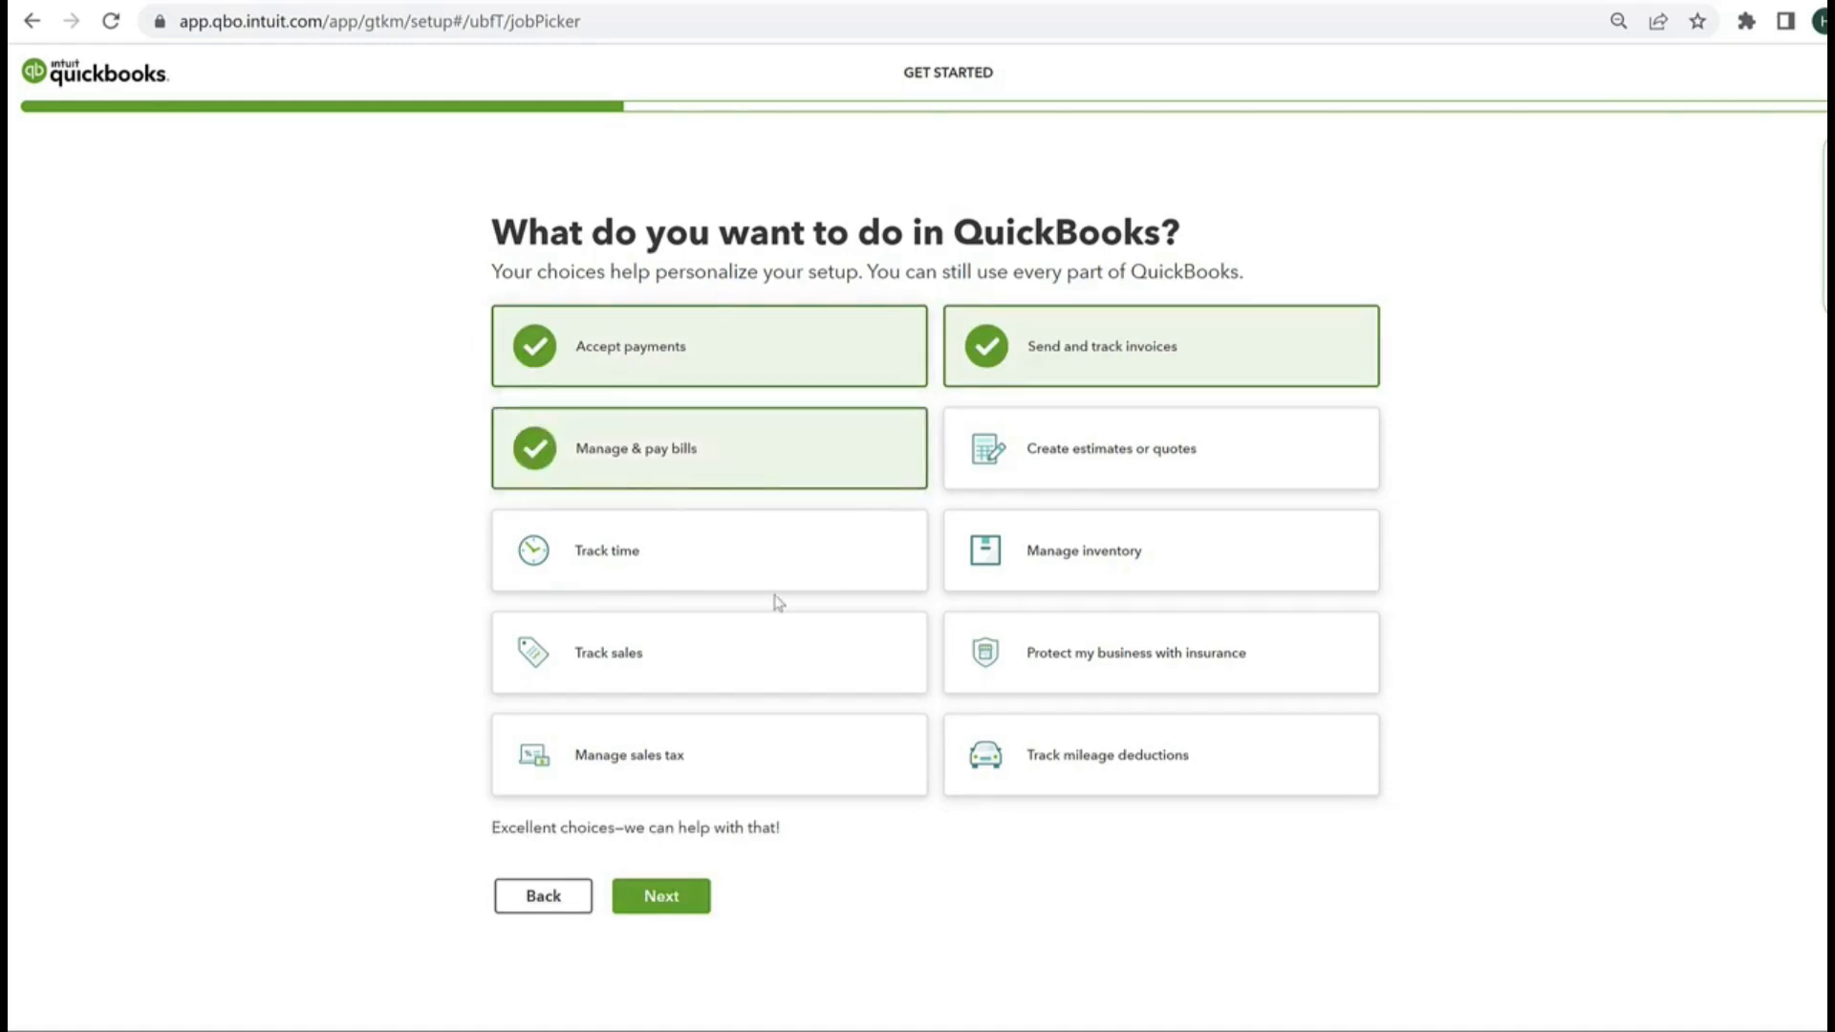
click(1016, 461)
click(1046, 453)
click(546, 761)
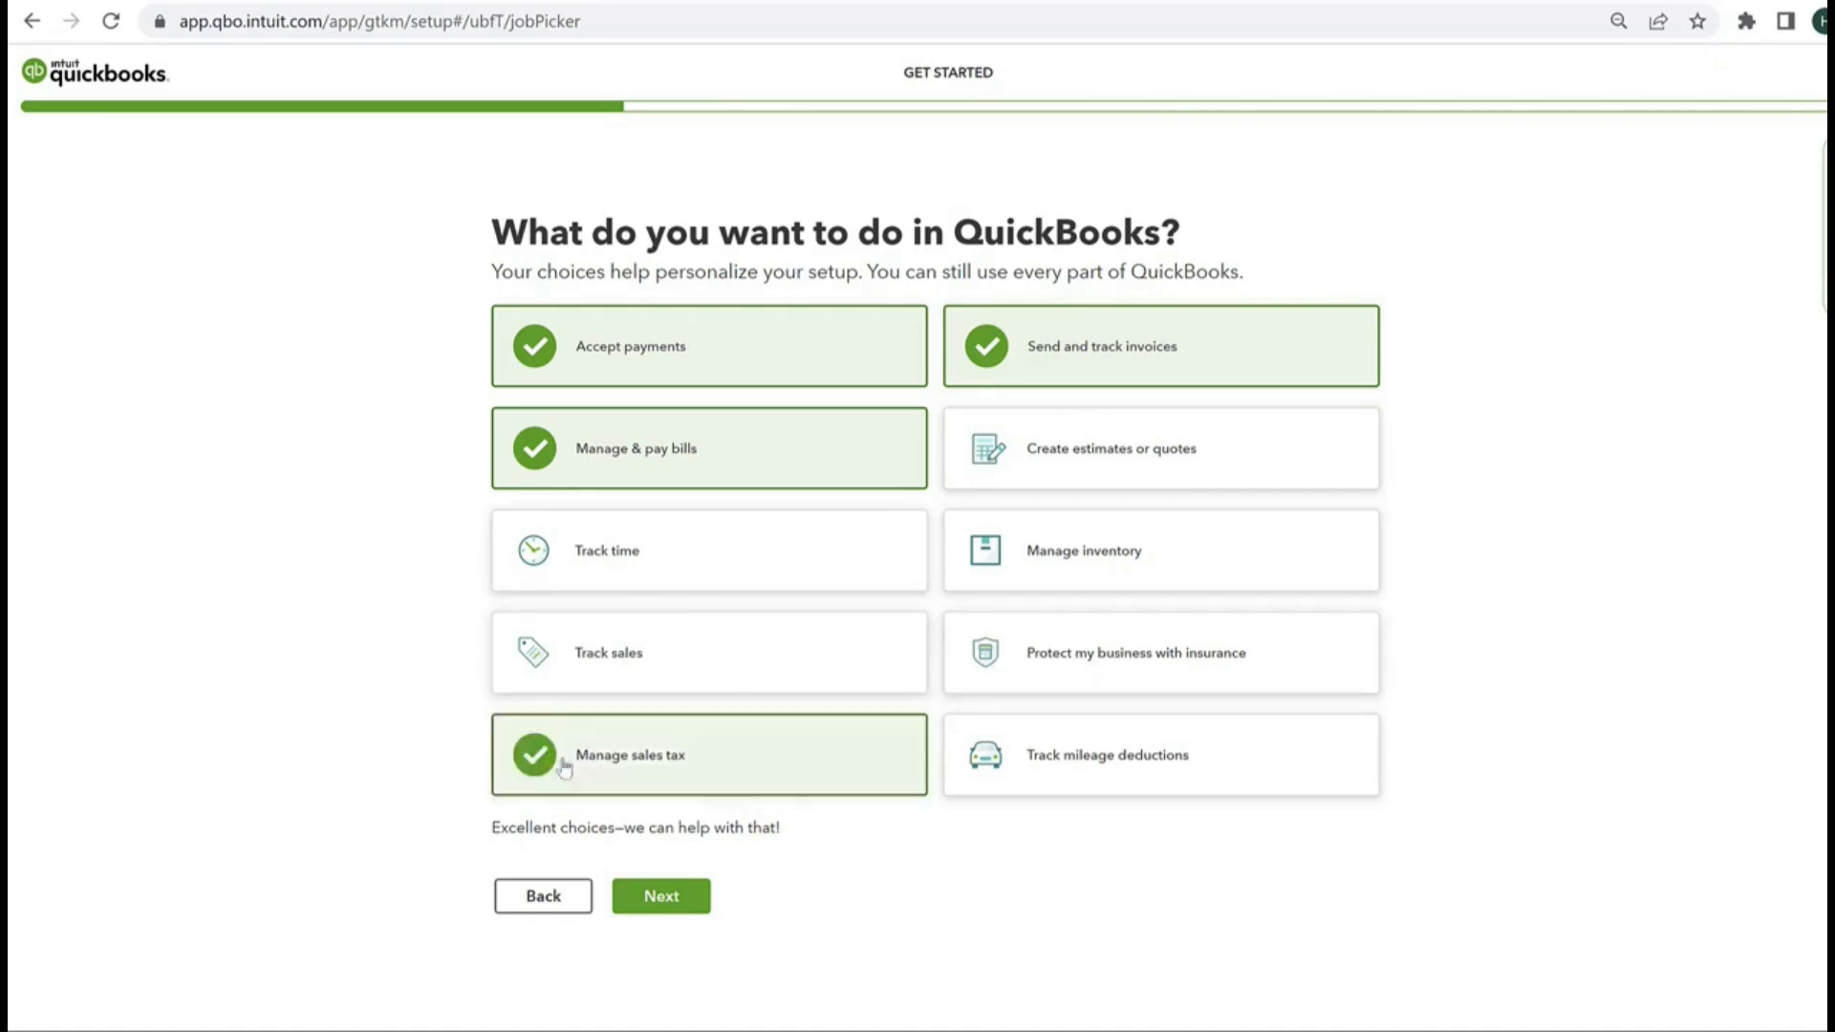
click(1056, 760)
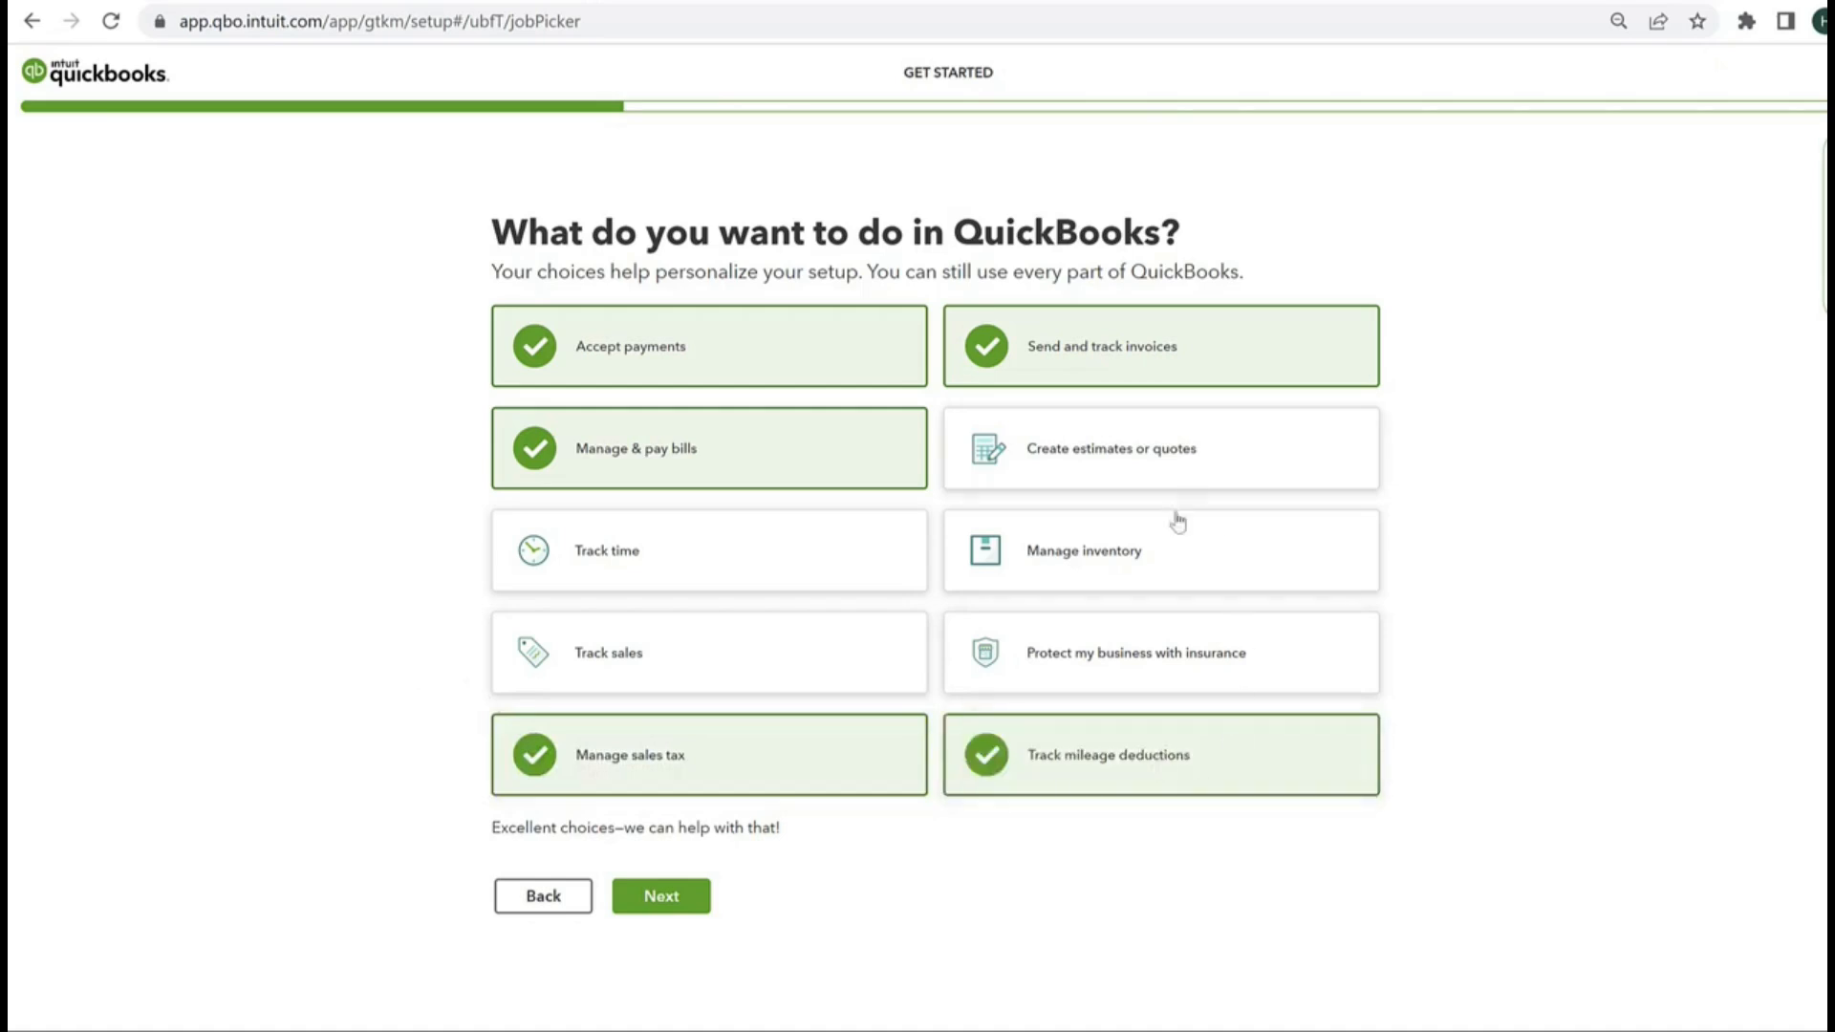
click(656, 913)
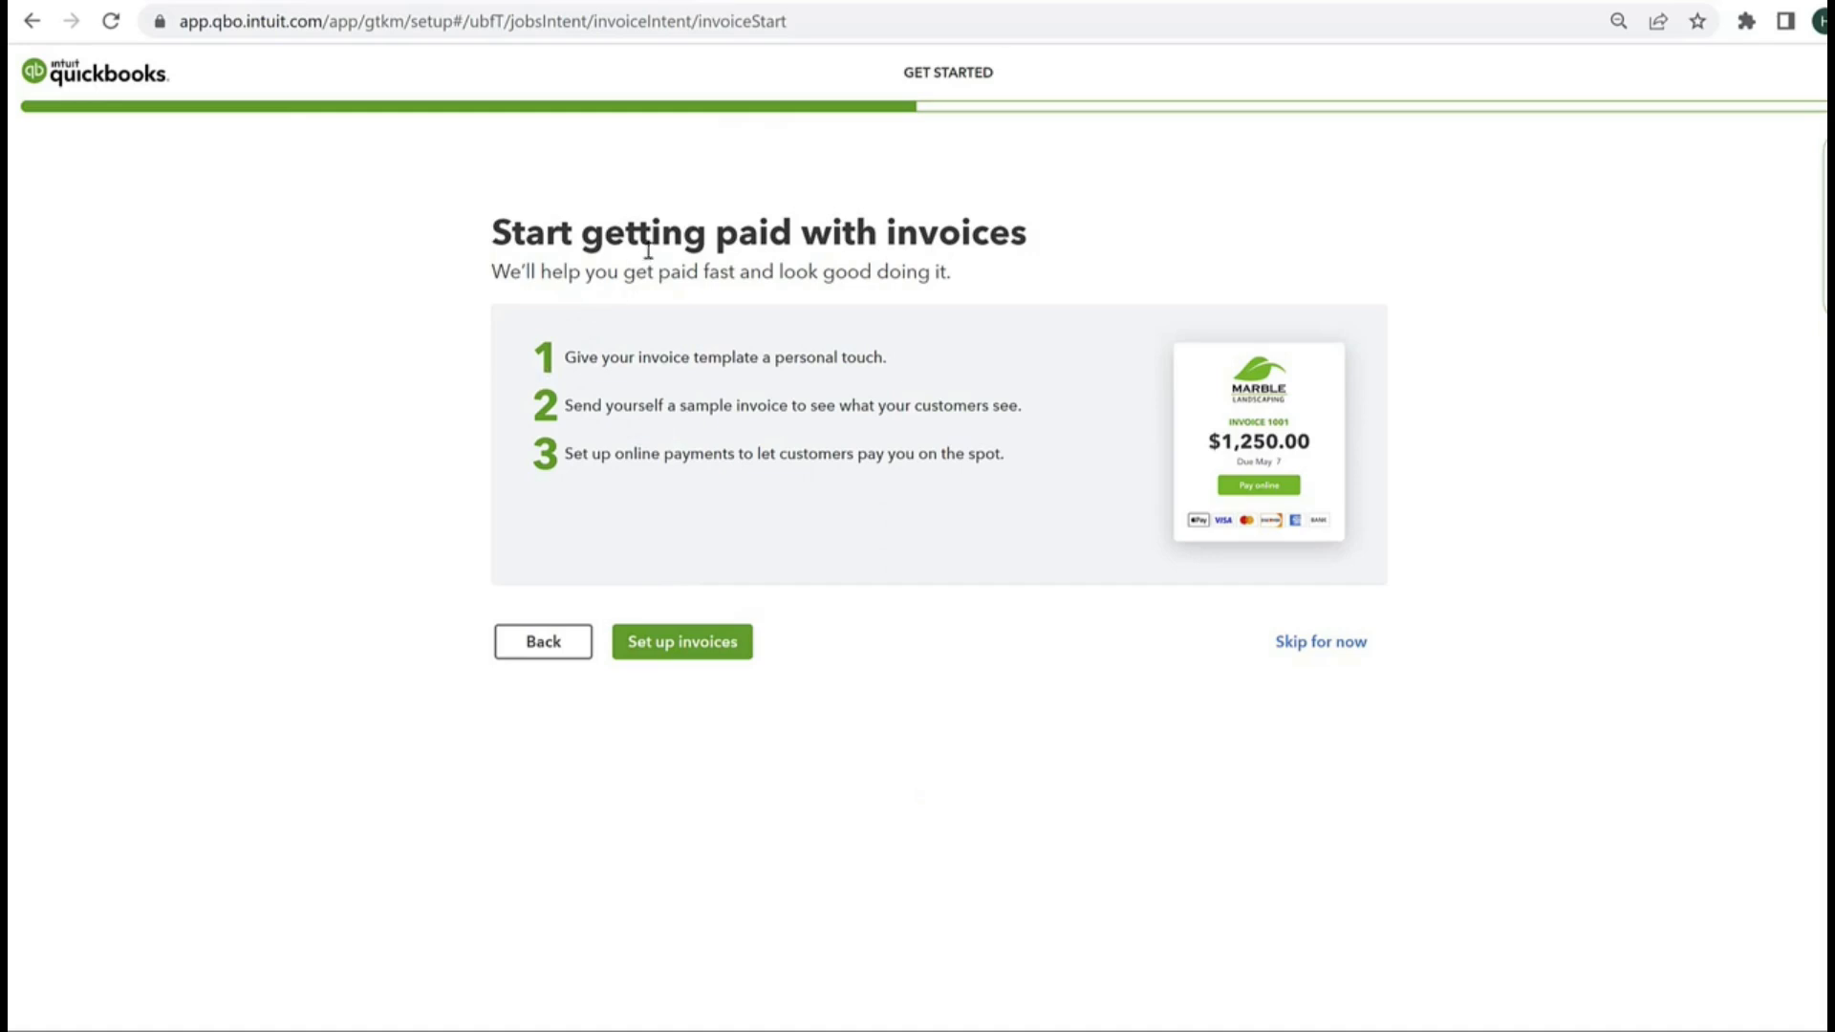
Step: Start the invoice setup, give the template the teal color theme #0e909a, and continue without uploading a logo
click(677, 651)
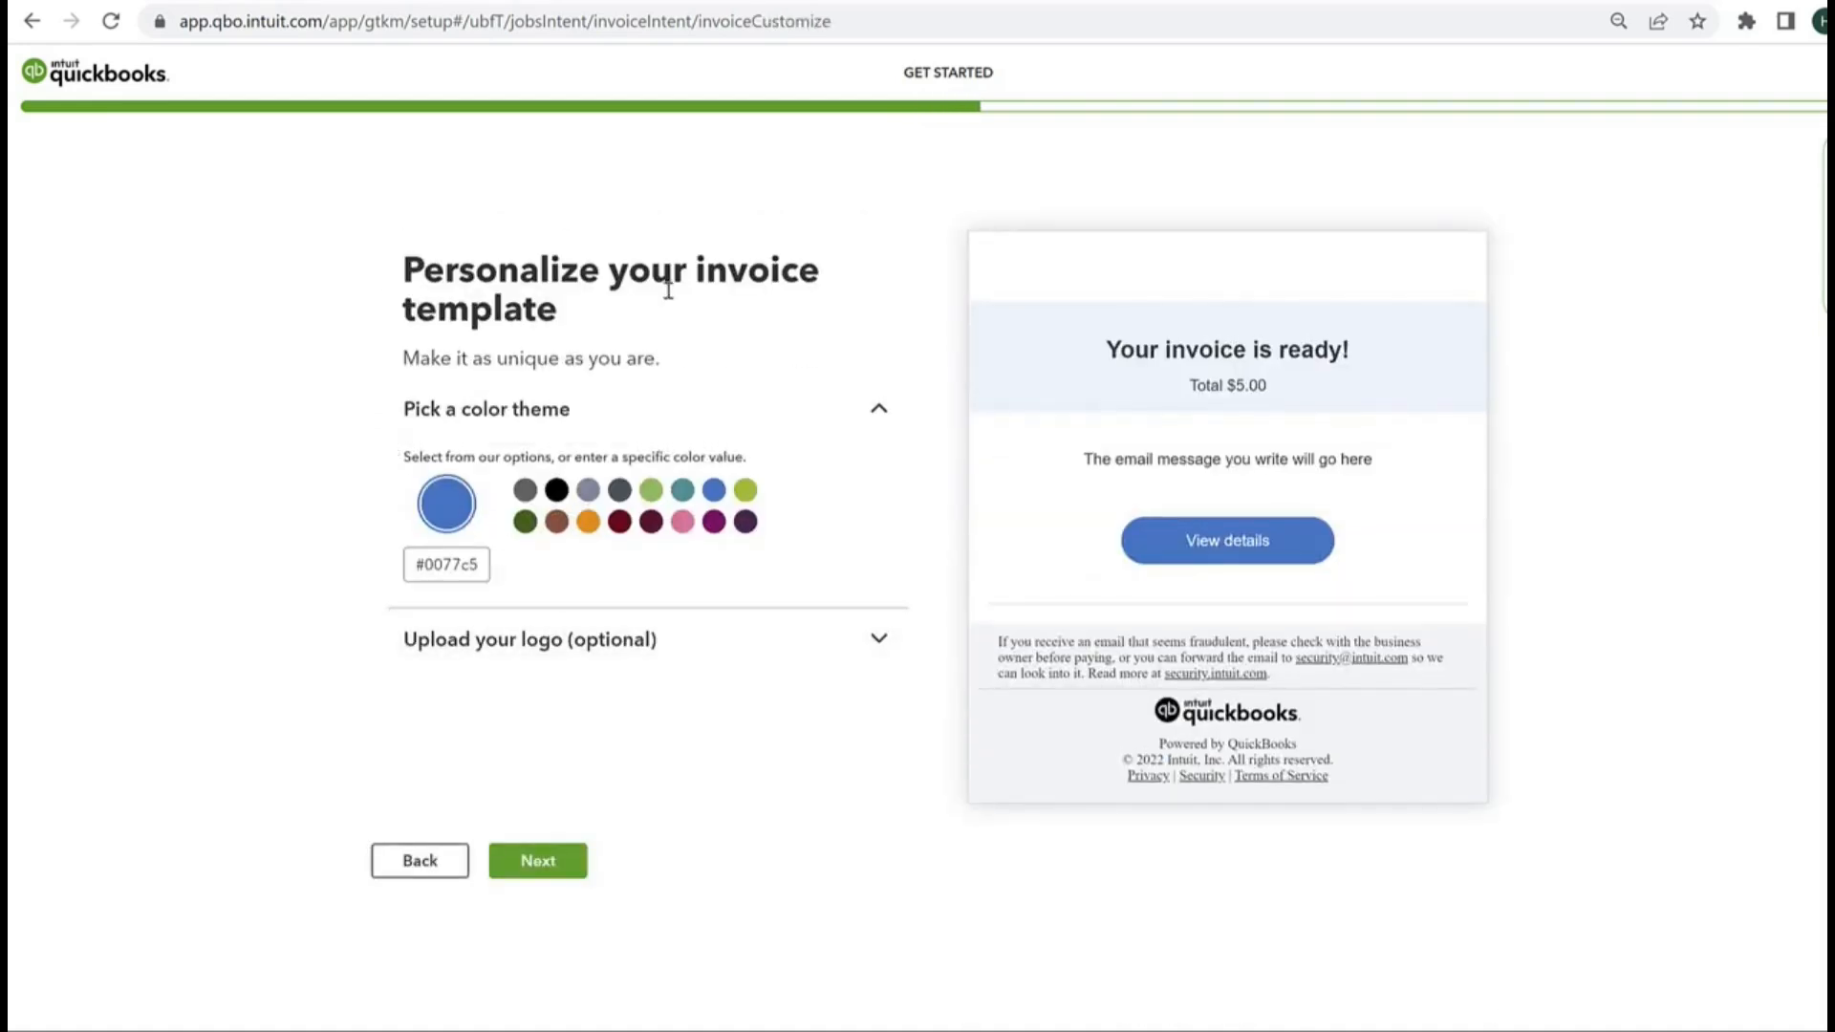
click(487, 415)
click(499, 418)
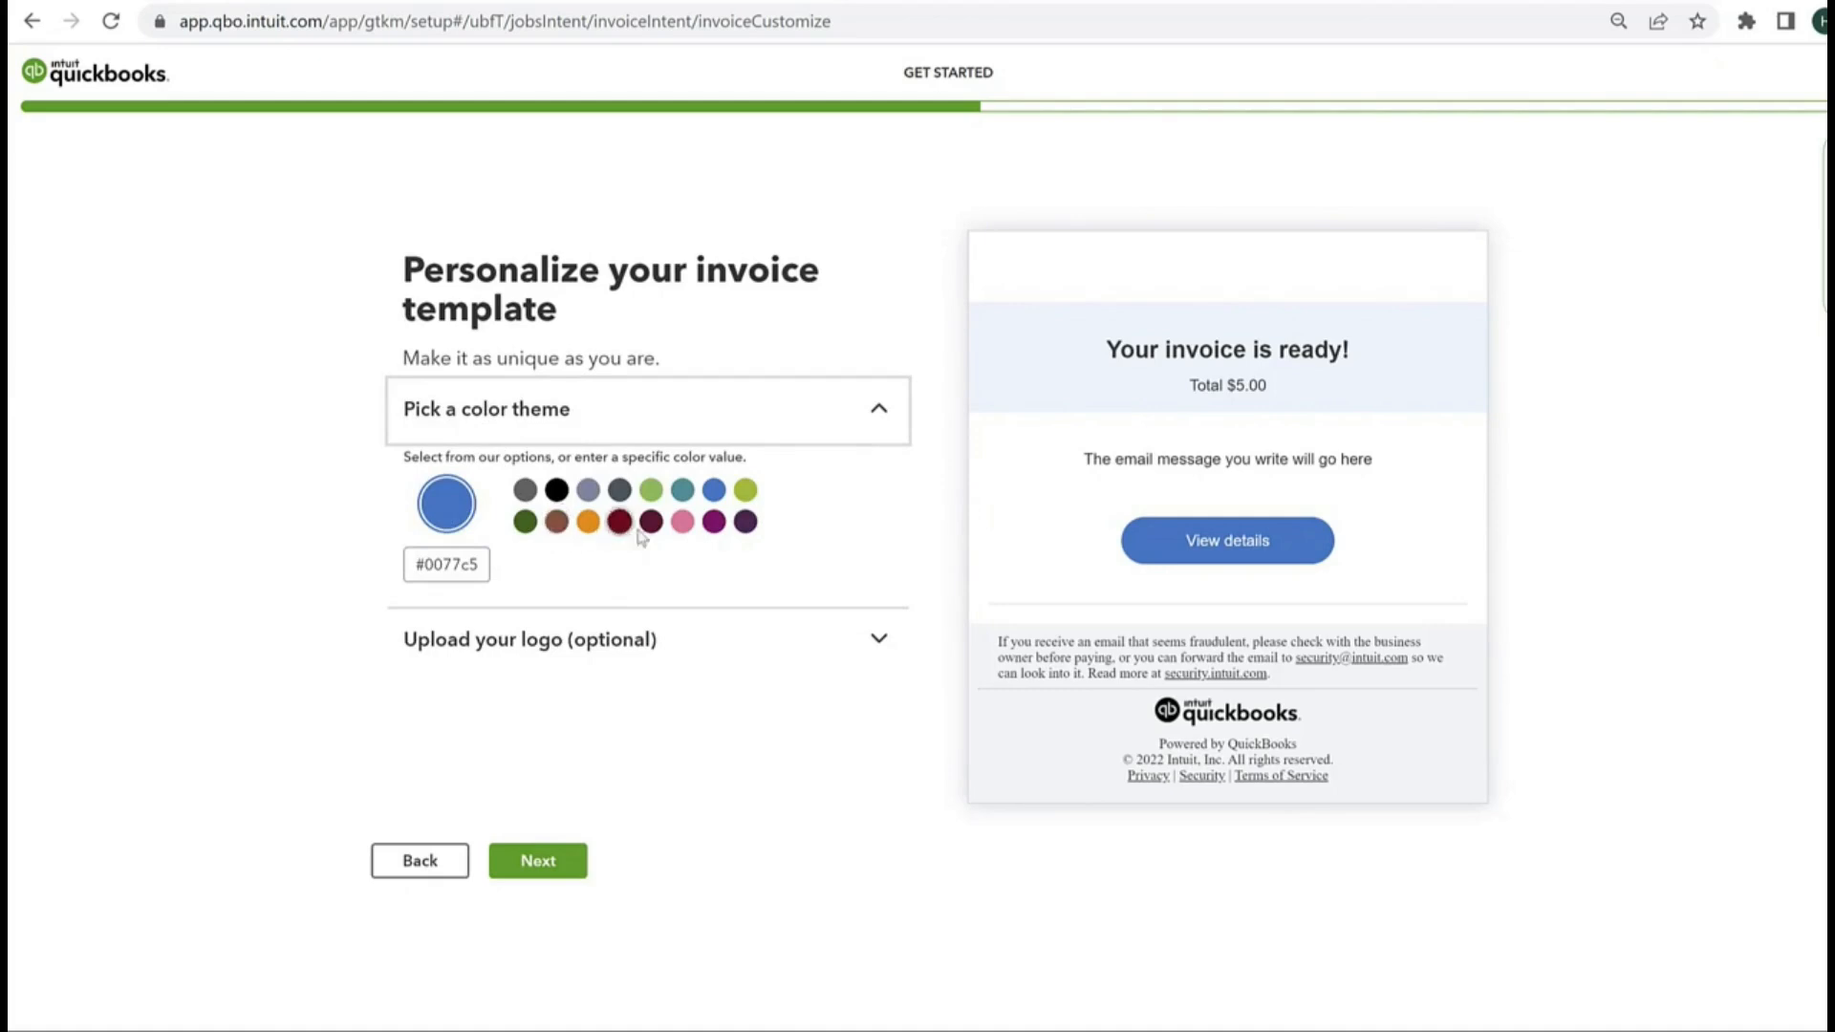
click(681, 497)
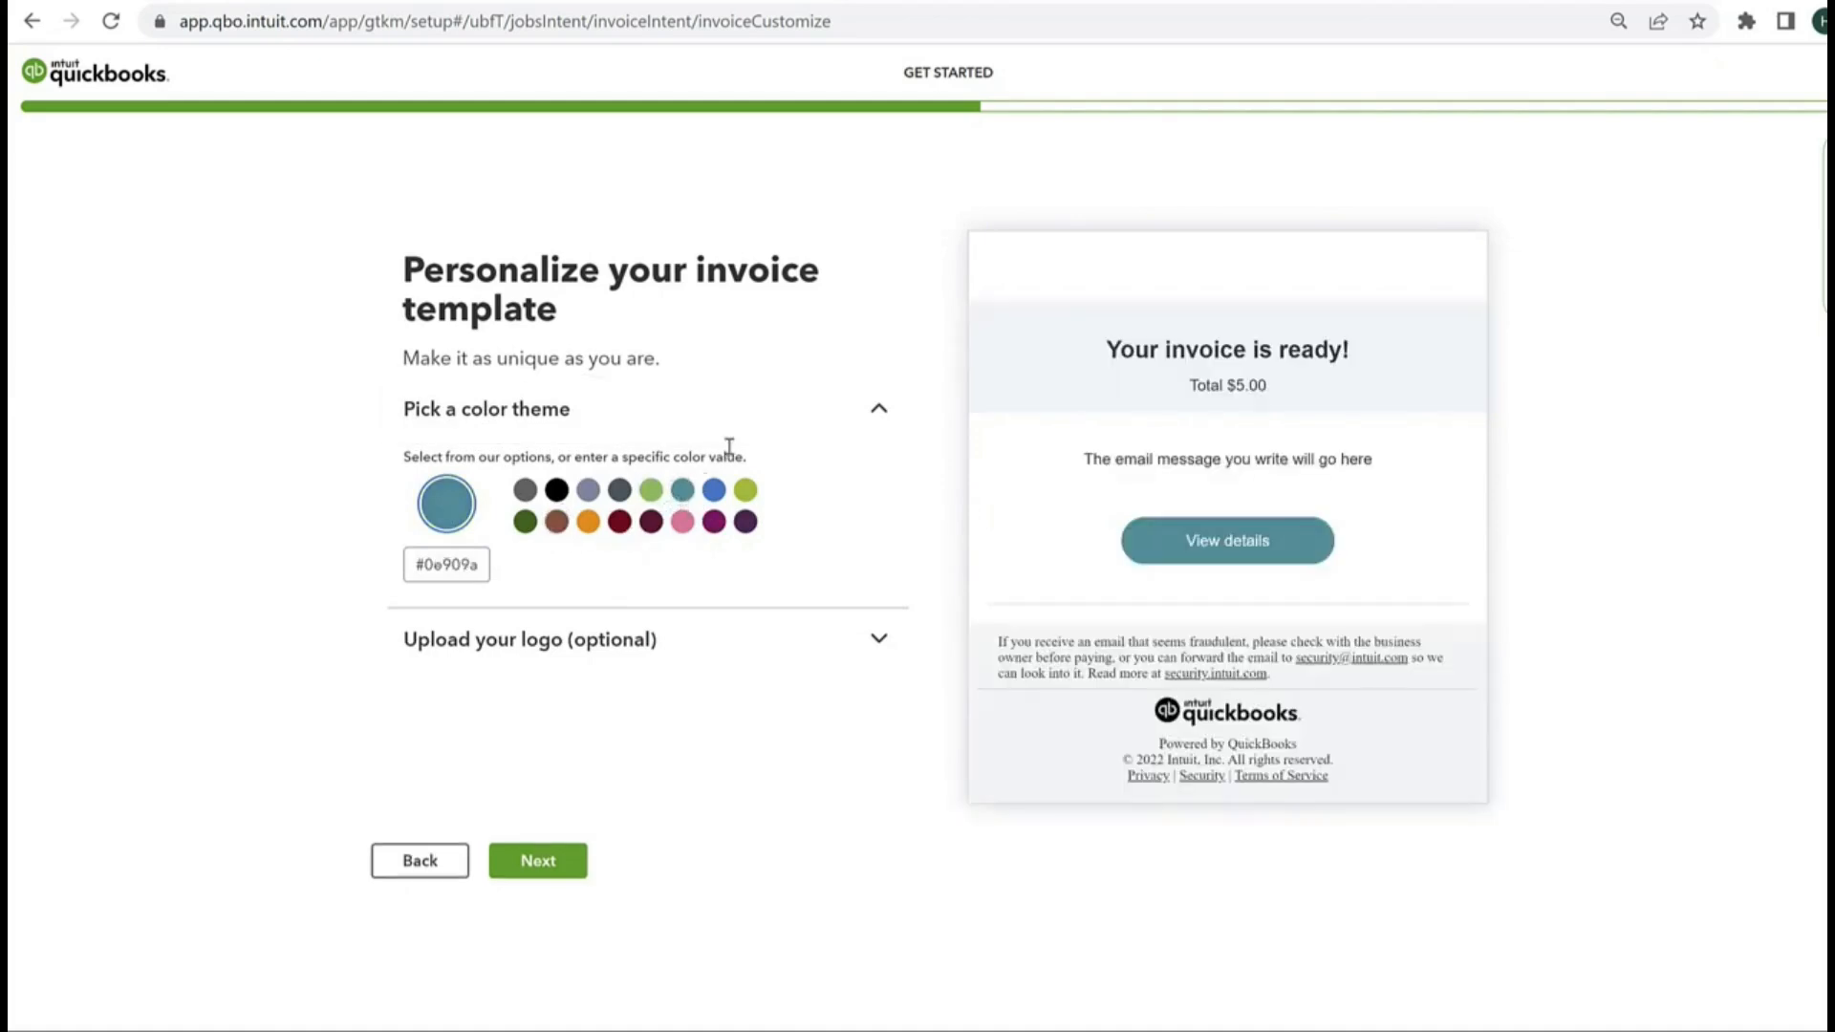
click(496, 666)
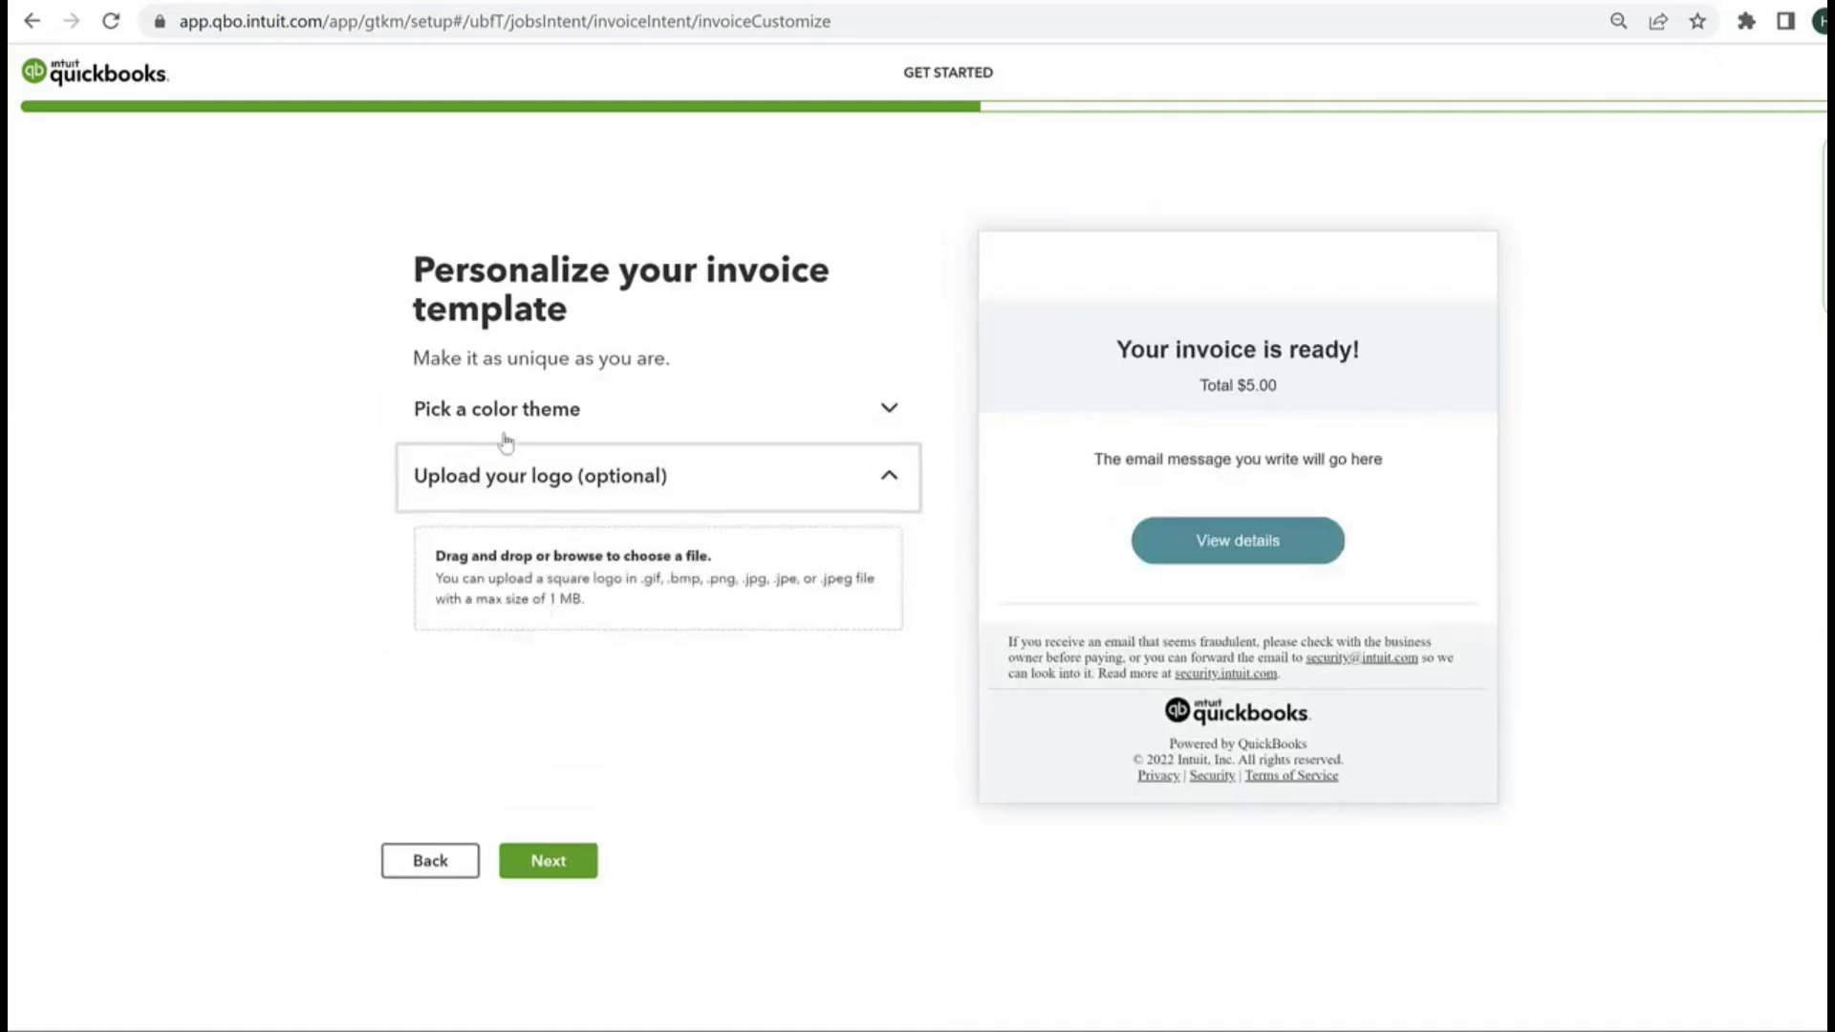
click(564, 862)
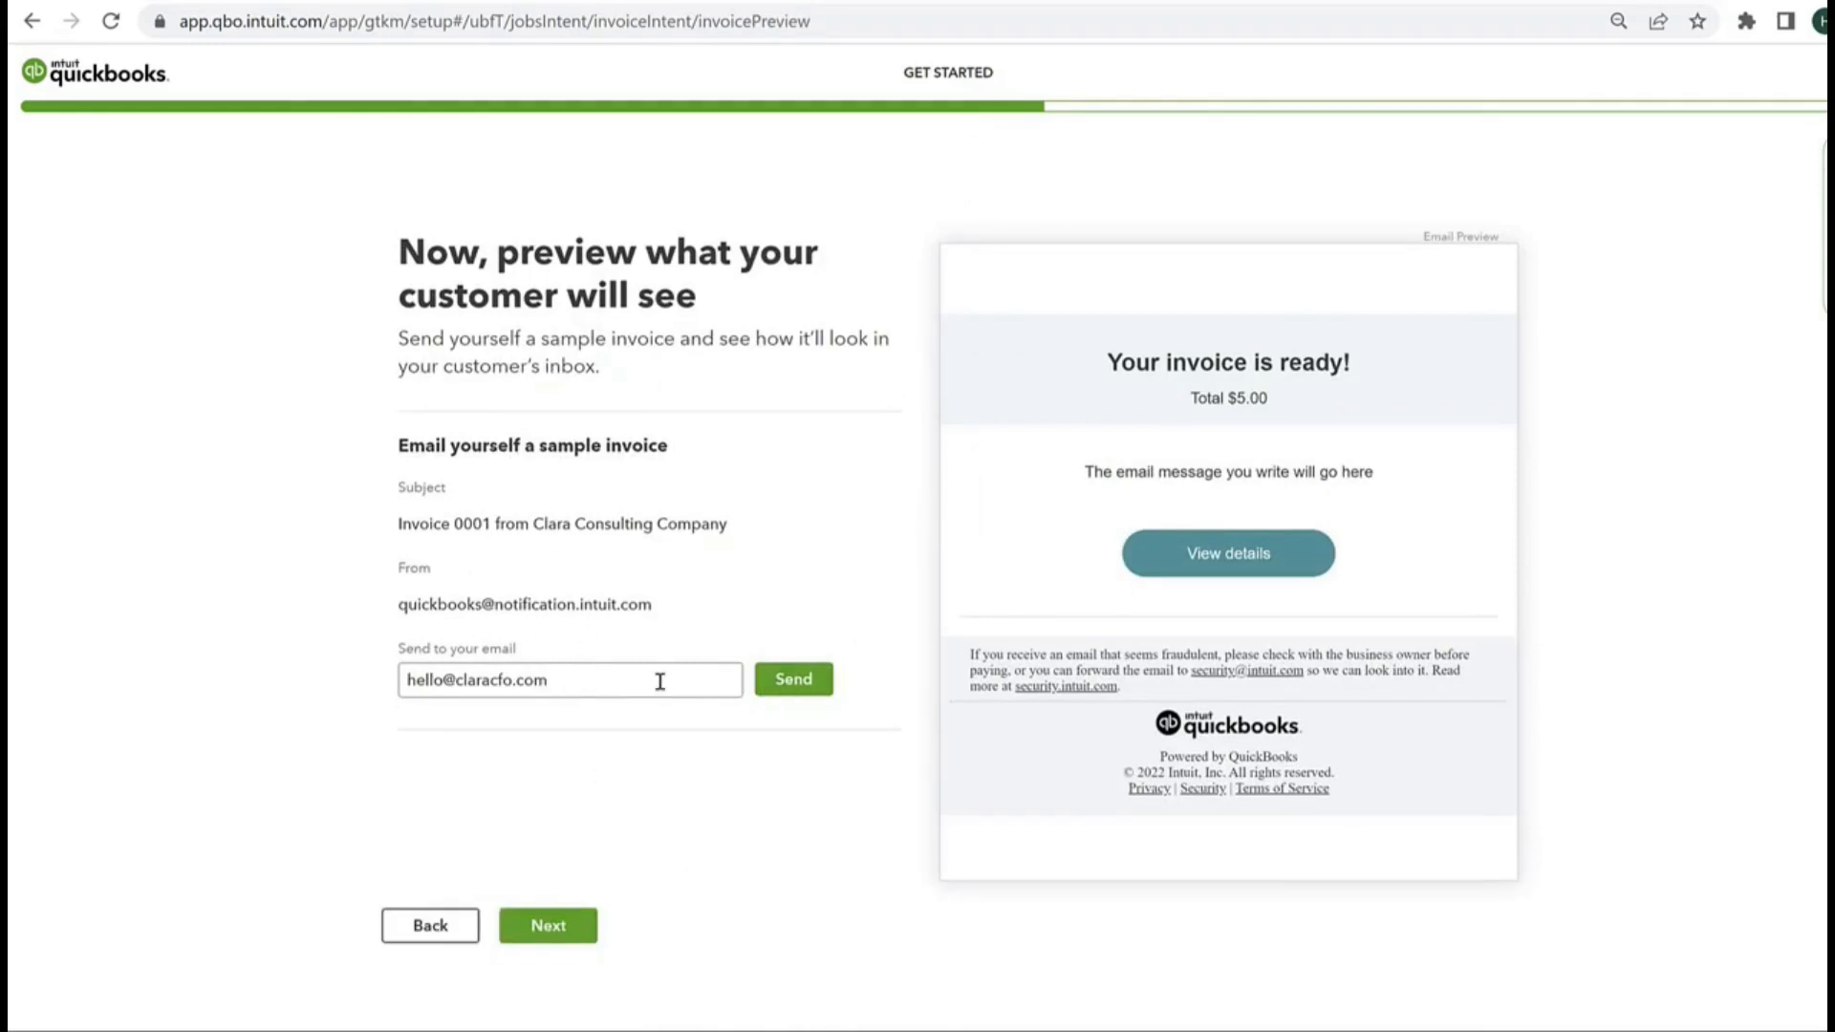
Step: Email a sample invoice to the company's own address, and review the received message and its attached invoice
click(760, 686)
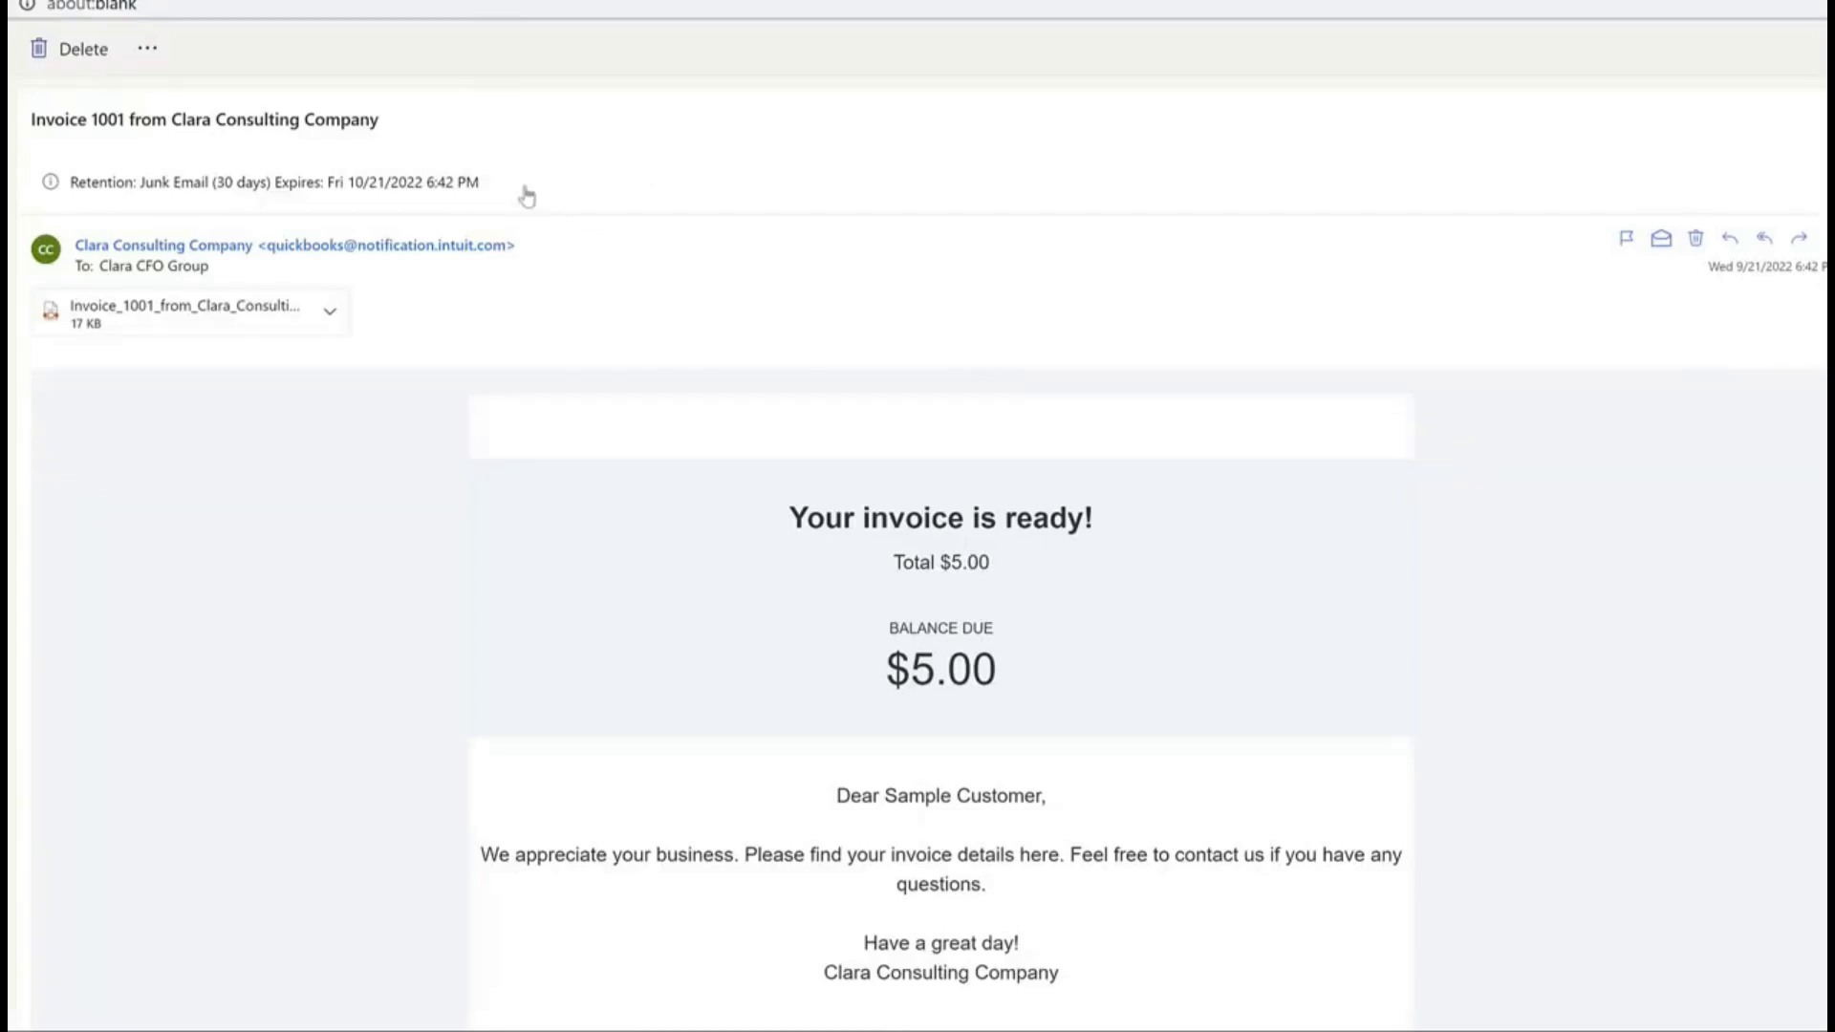
scroll(567, 341, down, 5)
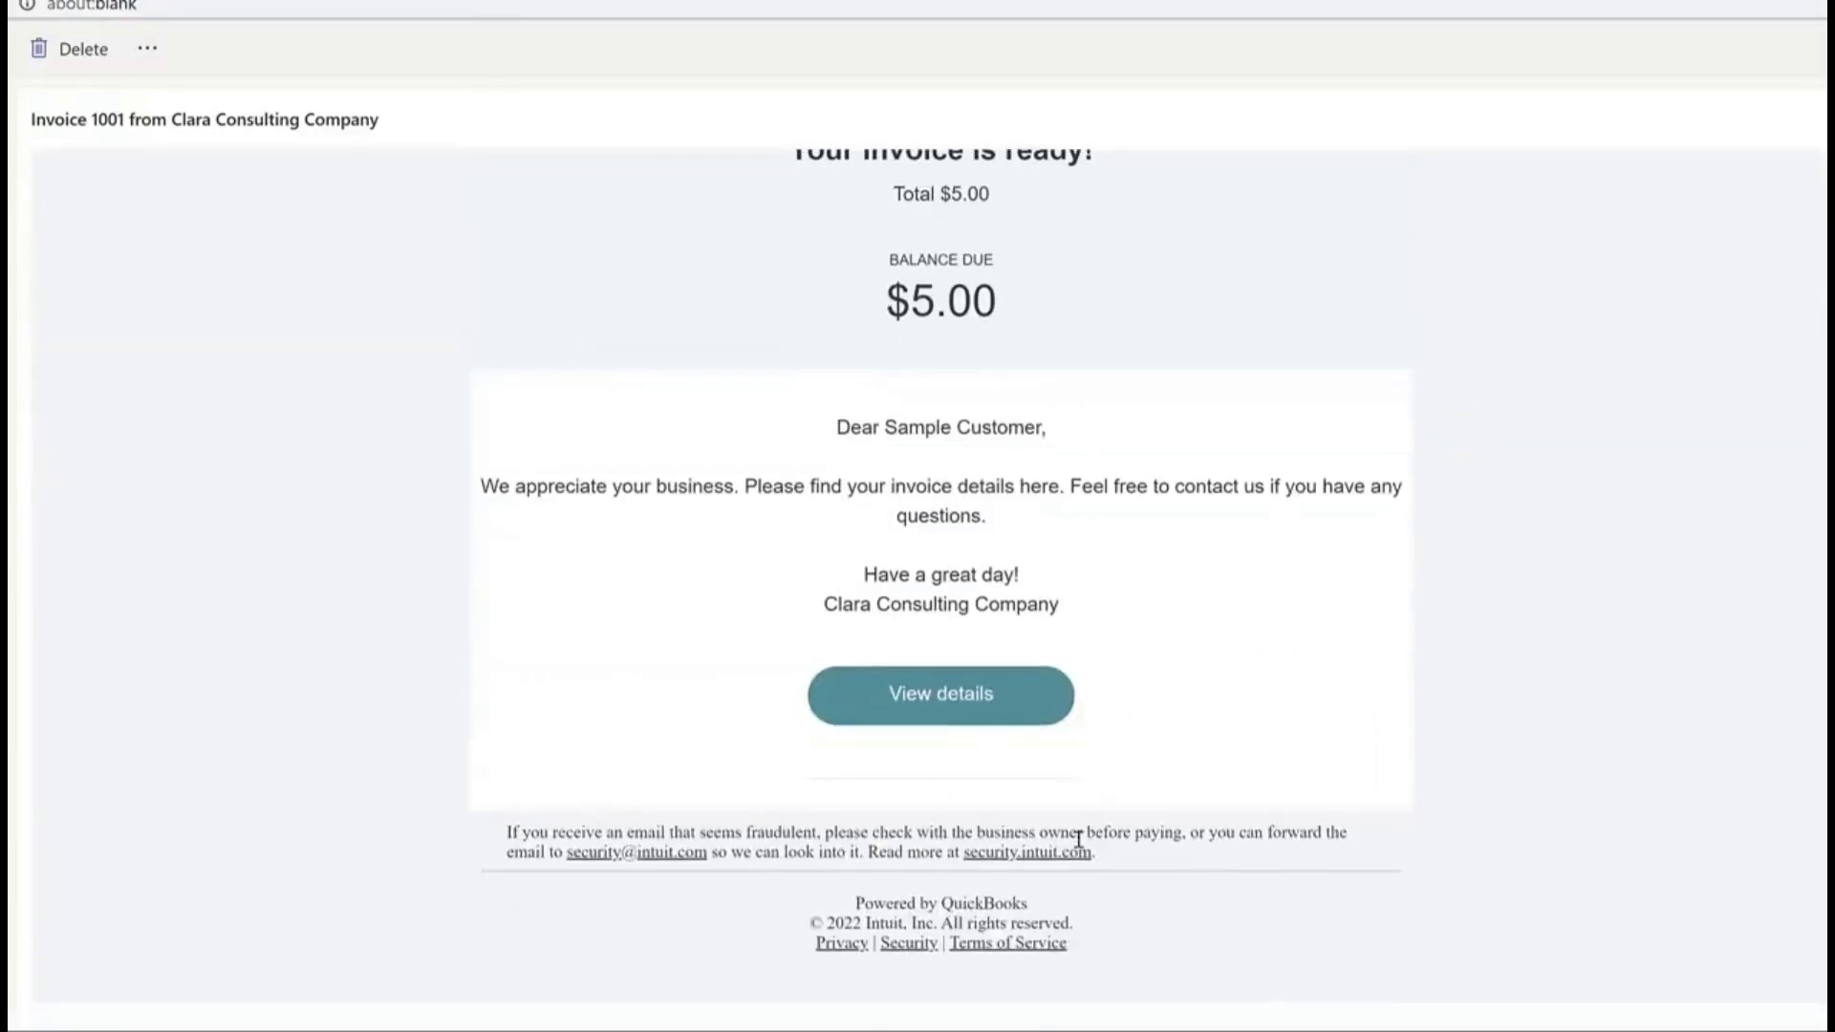
scroll(912, 583, up, 5)
click(173, 328)
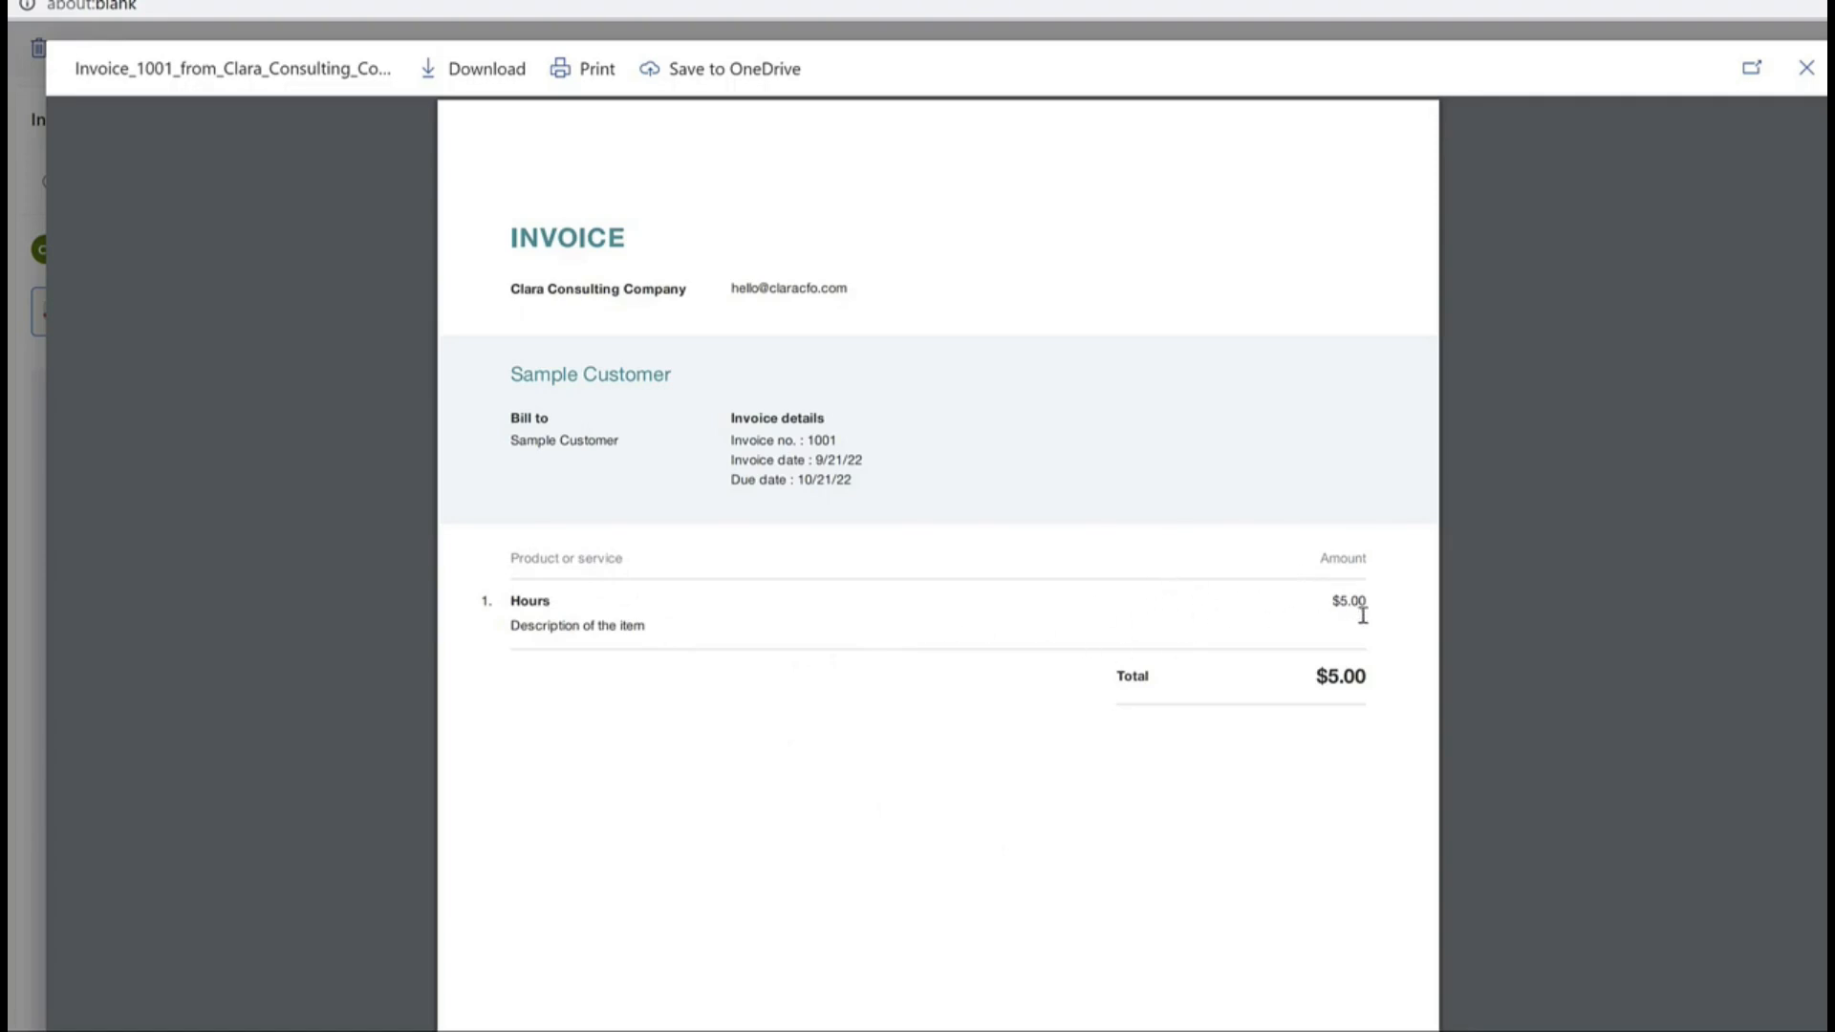
click(1809, 72)
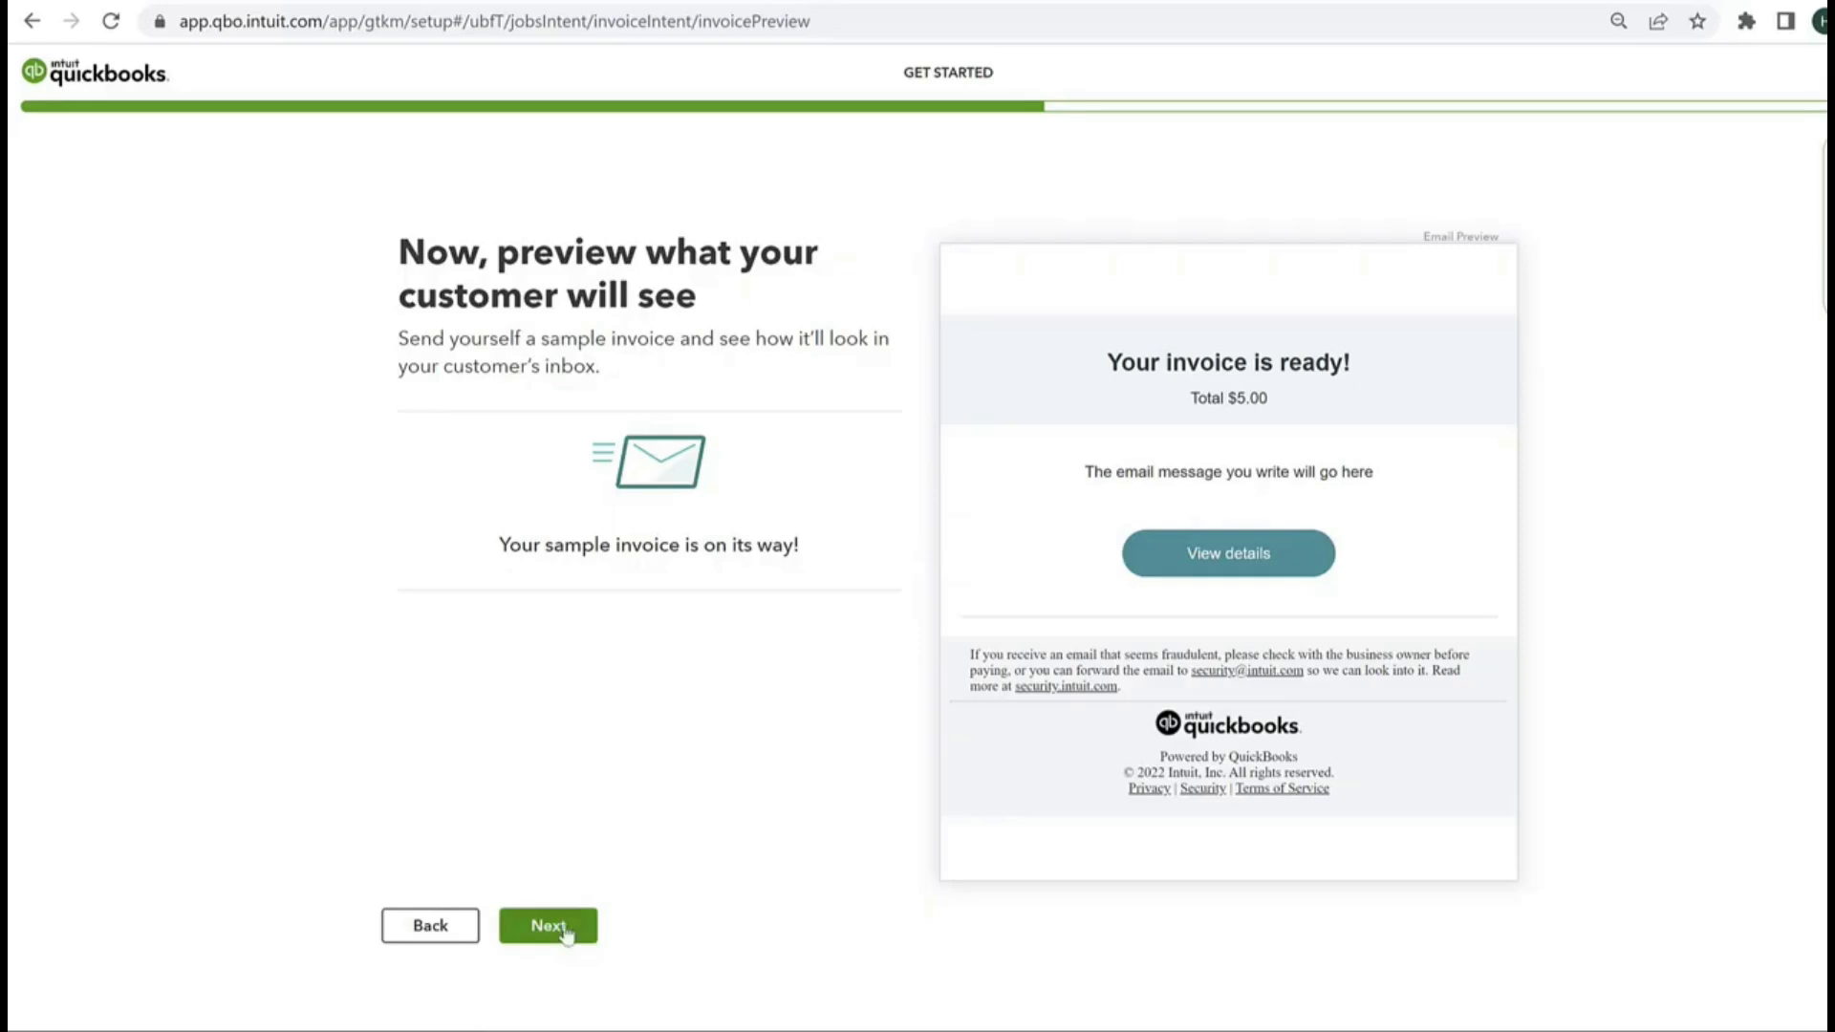
Step: Move on from the sample invoice preview and begin the online payments setup, looking over its sections
click(569, 934)
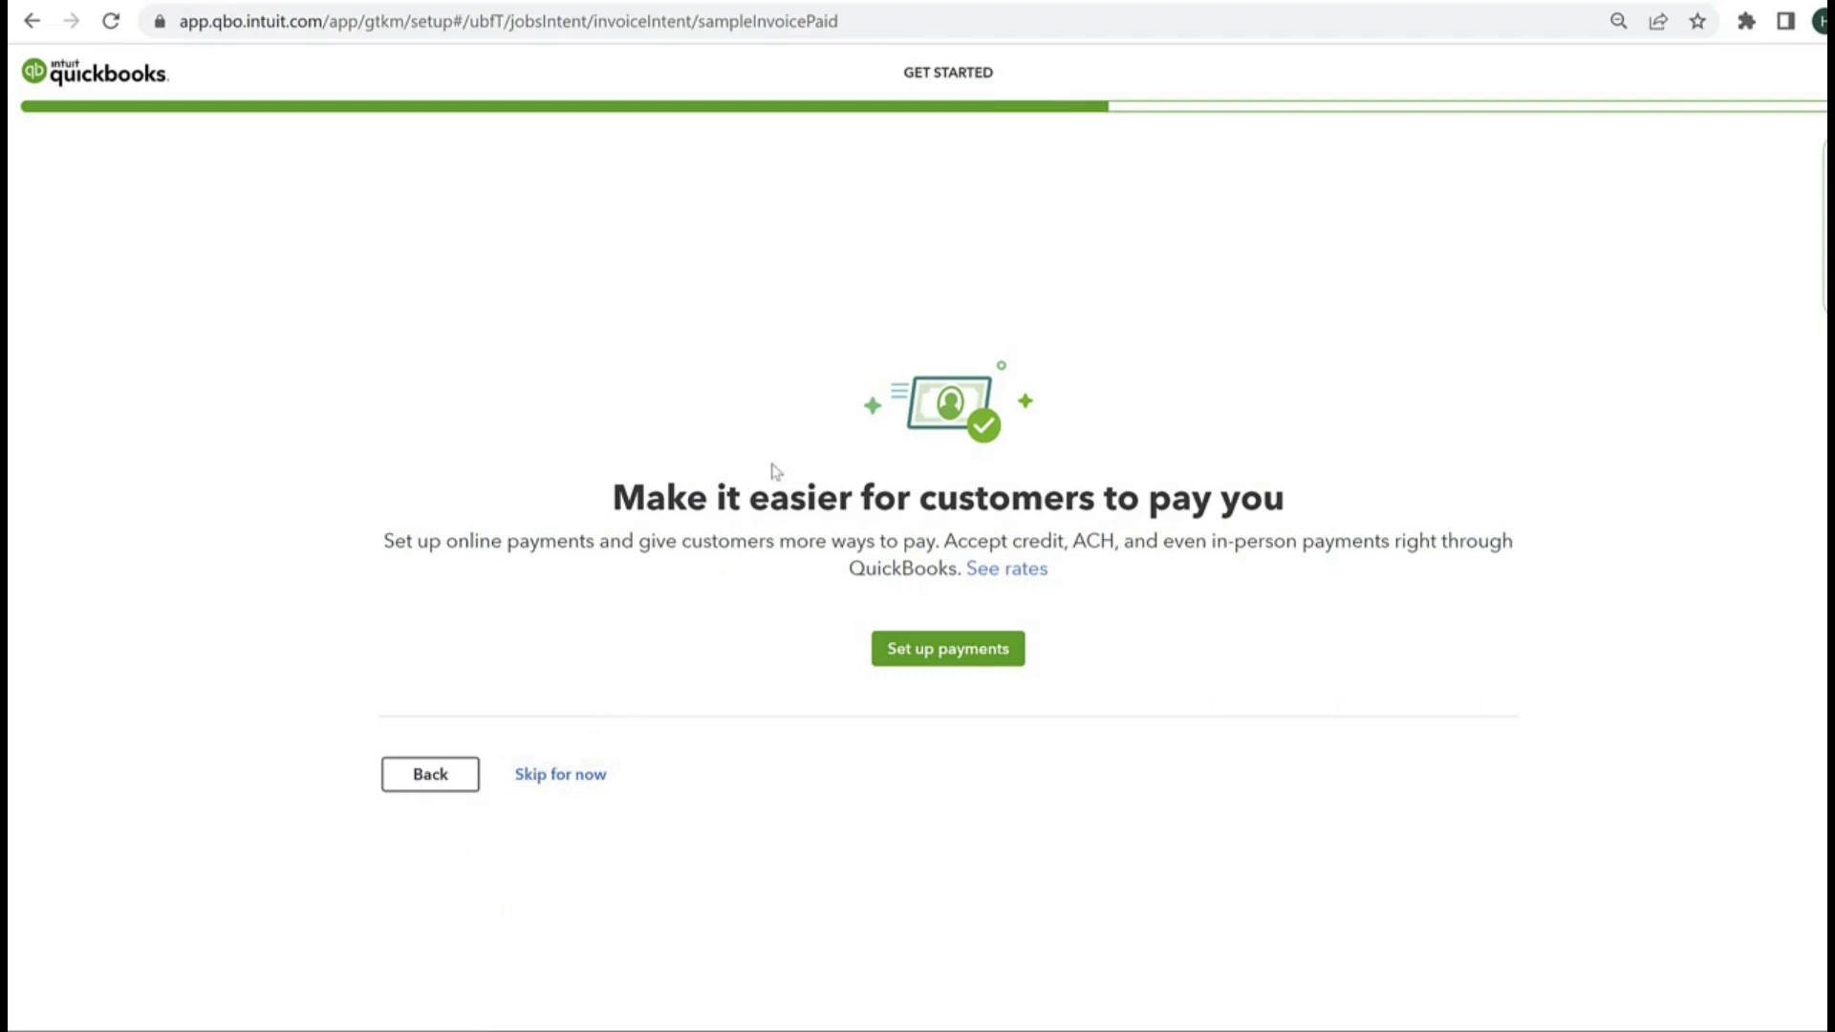
click(944, 651)
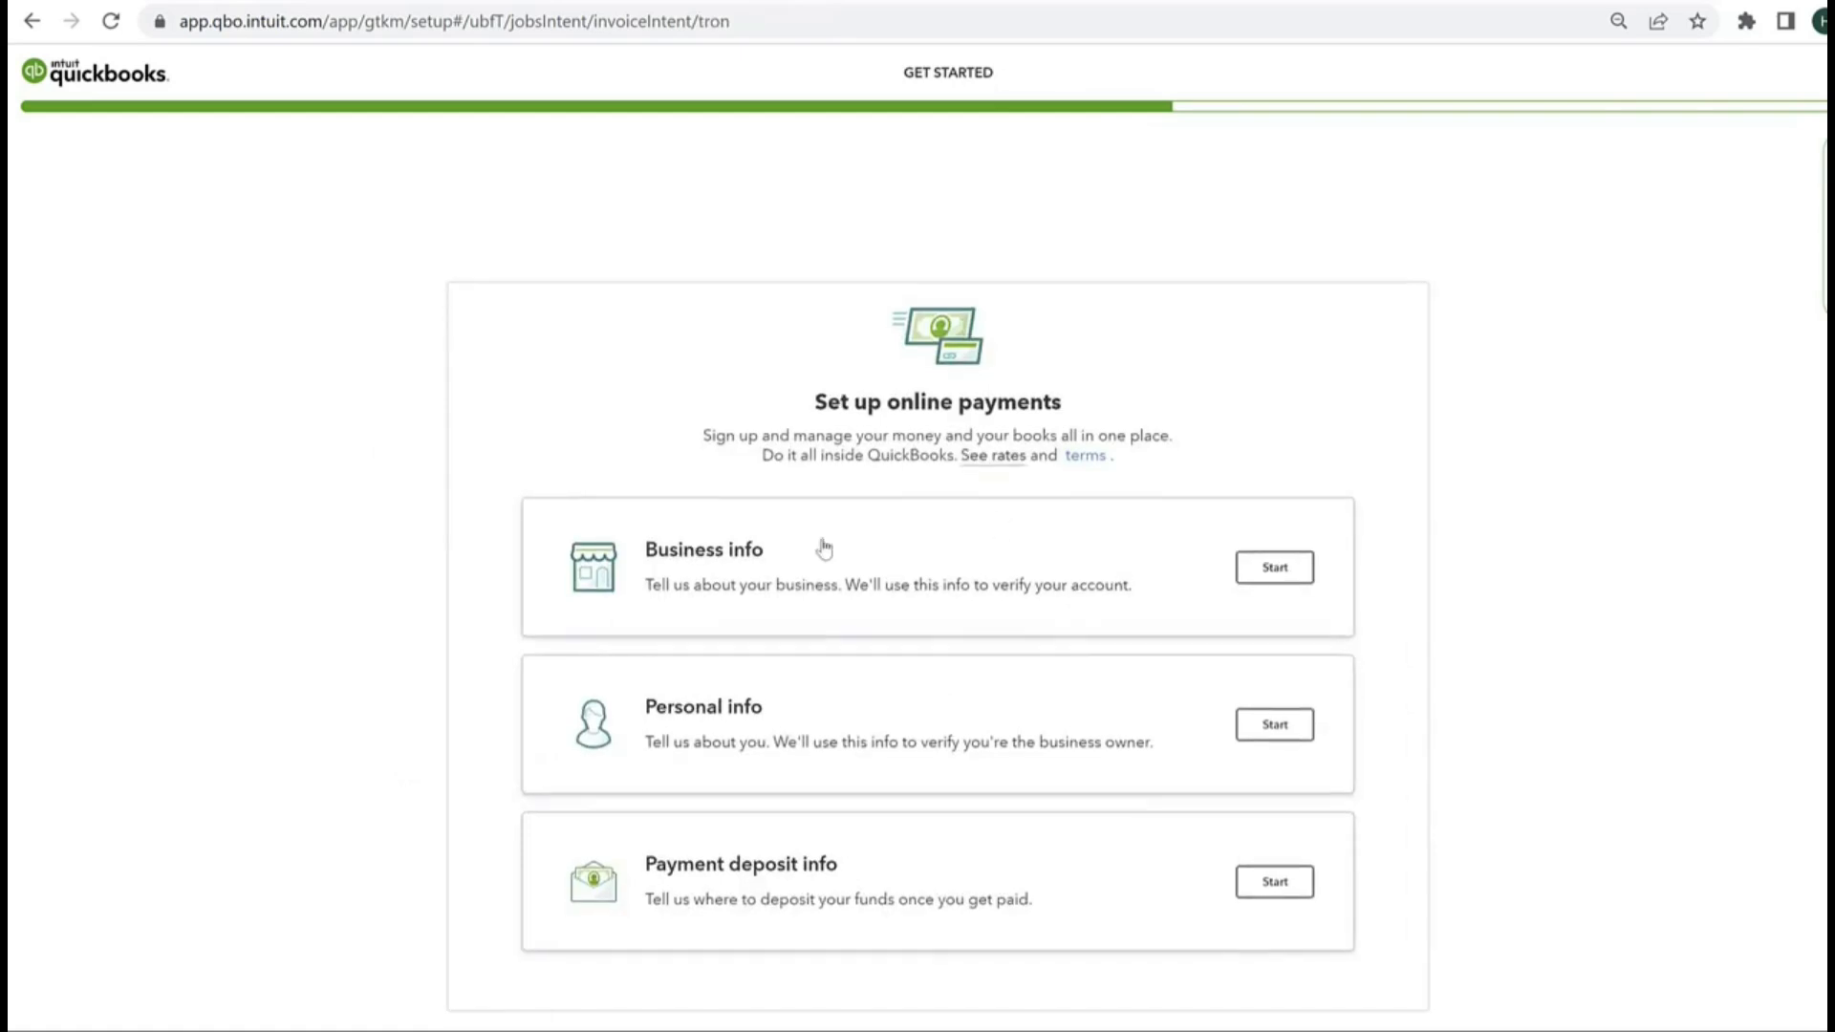
scroll(819, 545, down, 2)
scroll(805, 342, down, 1)
scroll(806, 349, up, 2)
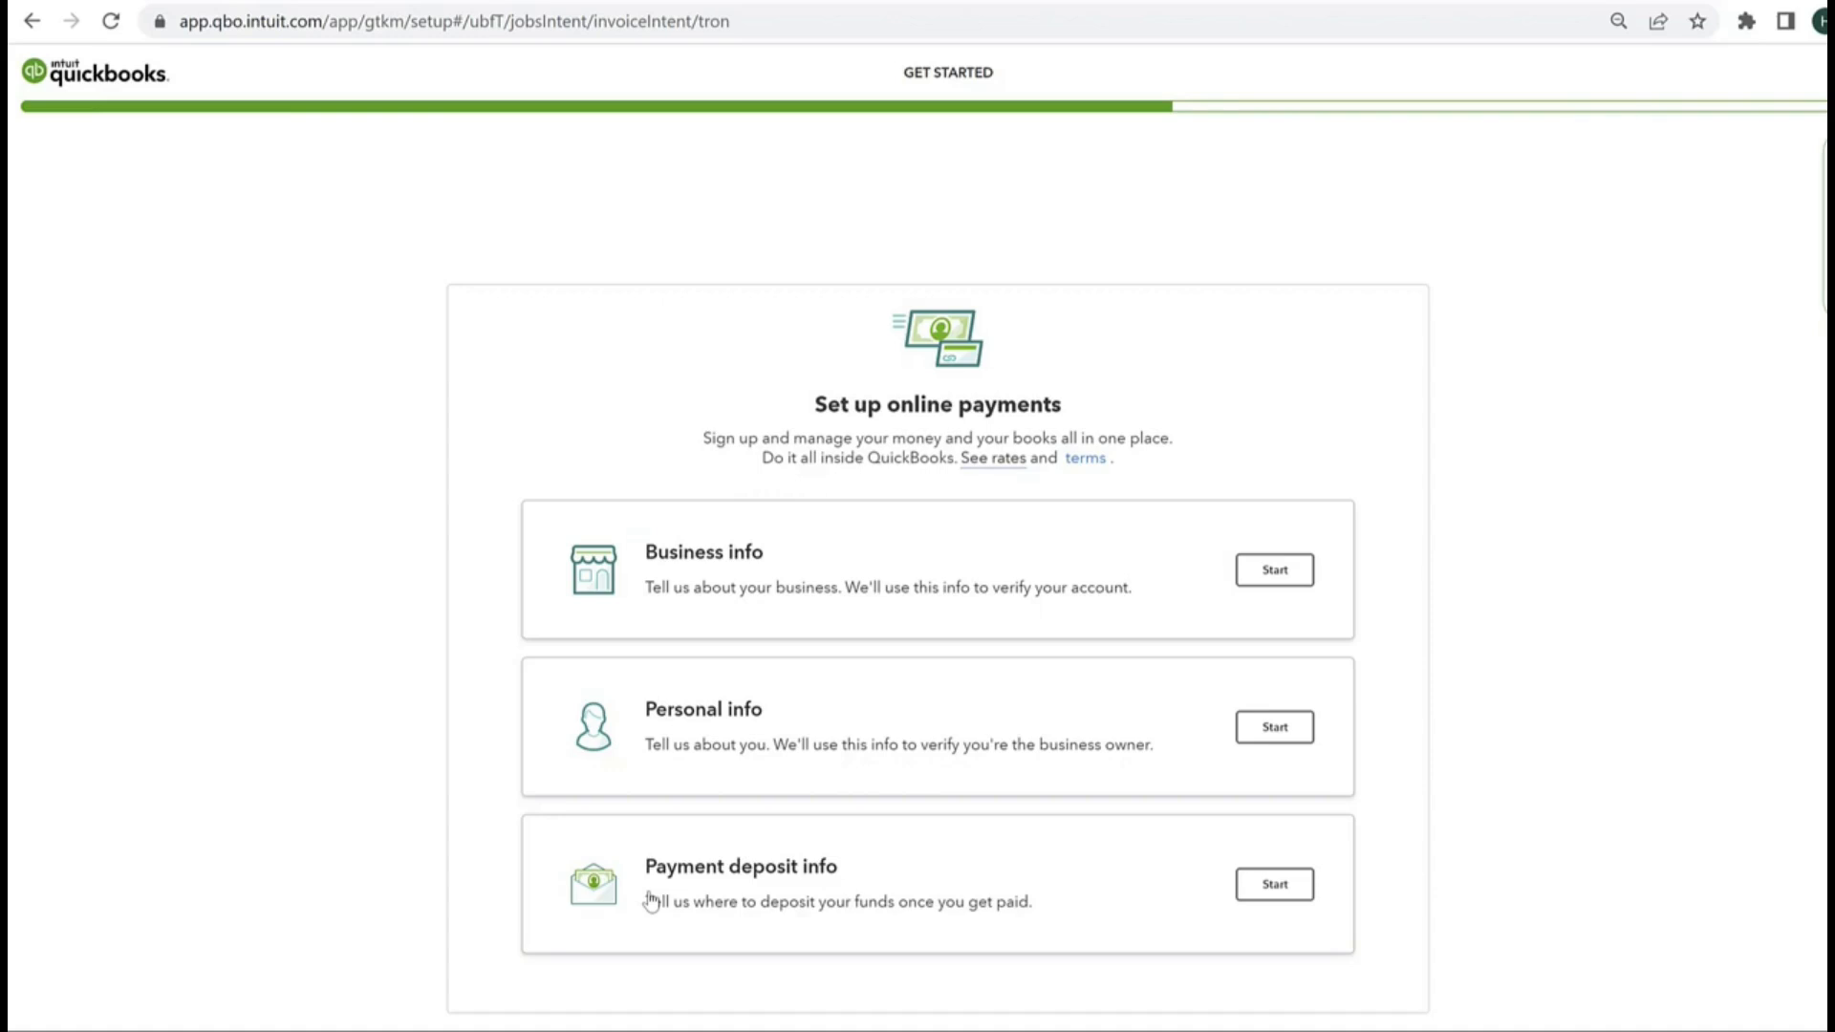
Step: Open the Business info section and examine its business type, industry, legal name, location and contact fields
click(1274, 571)
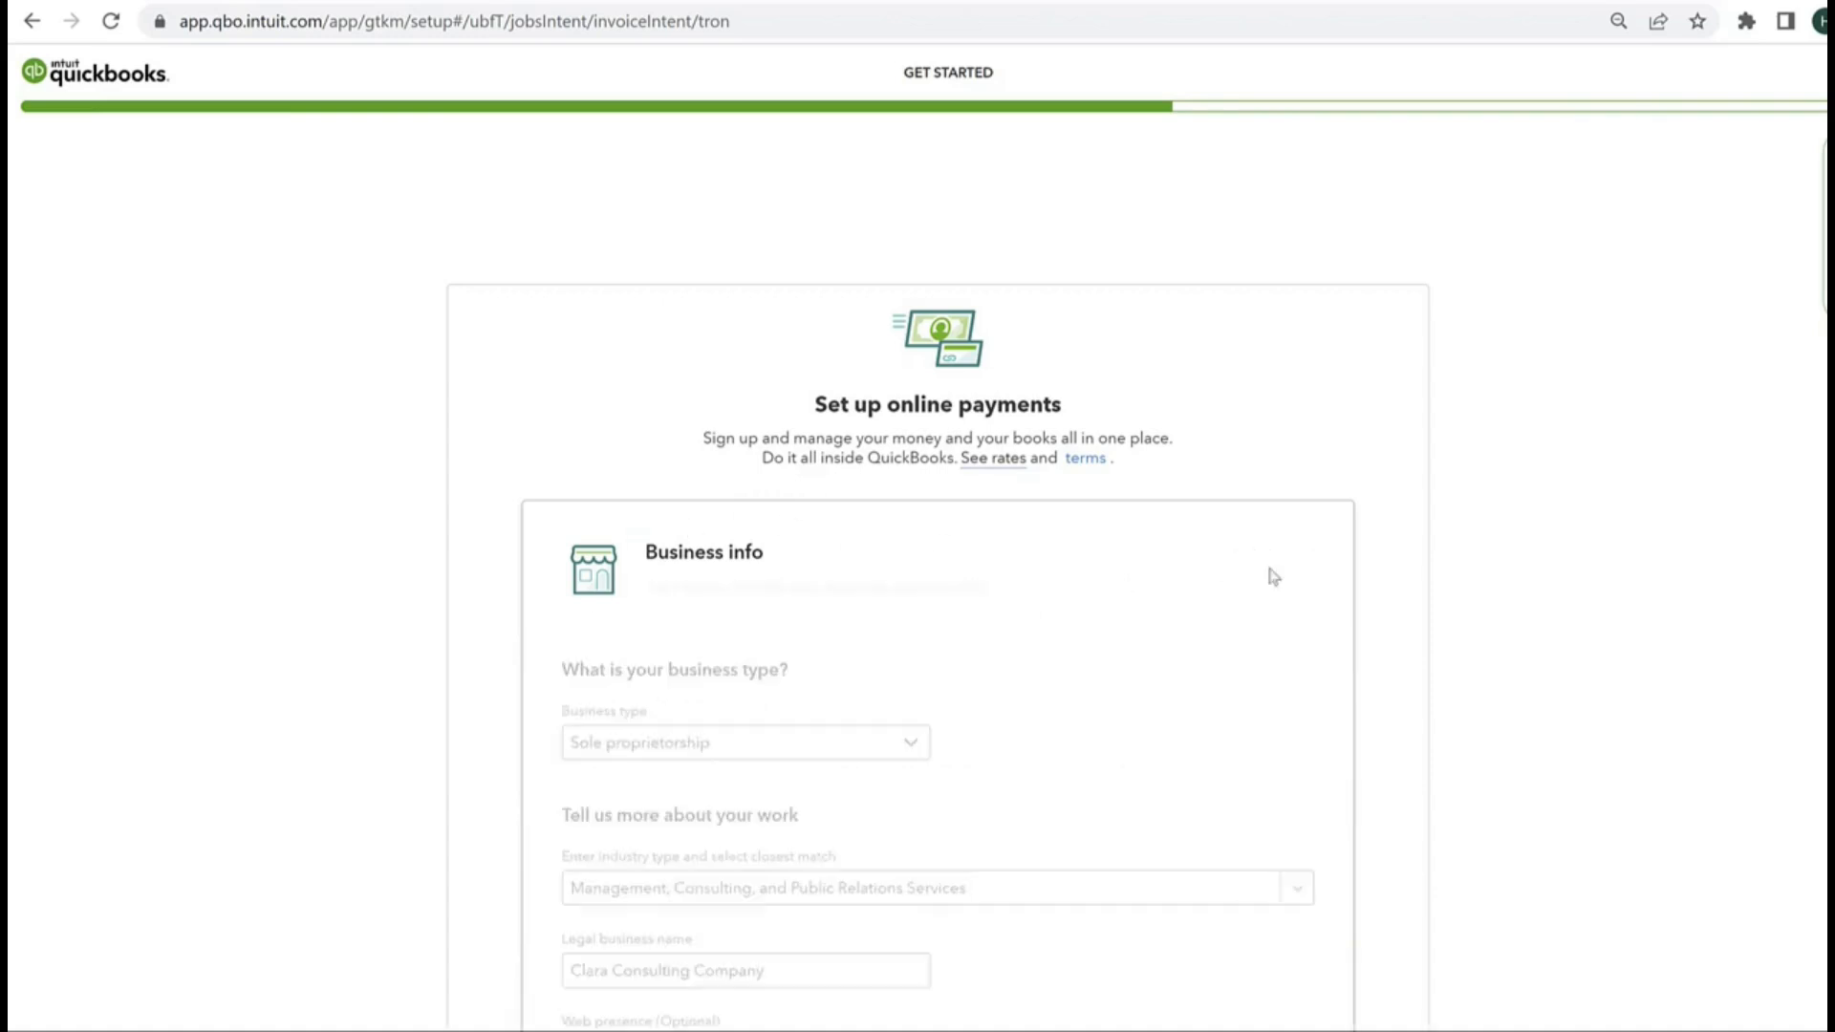
scroll(860, 435, down, 4)
scroll(631, 975, down, 1)
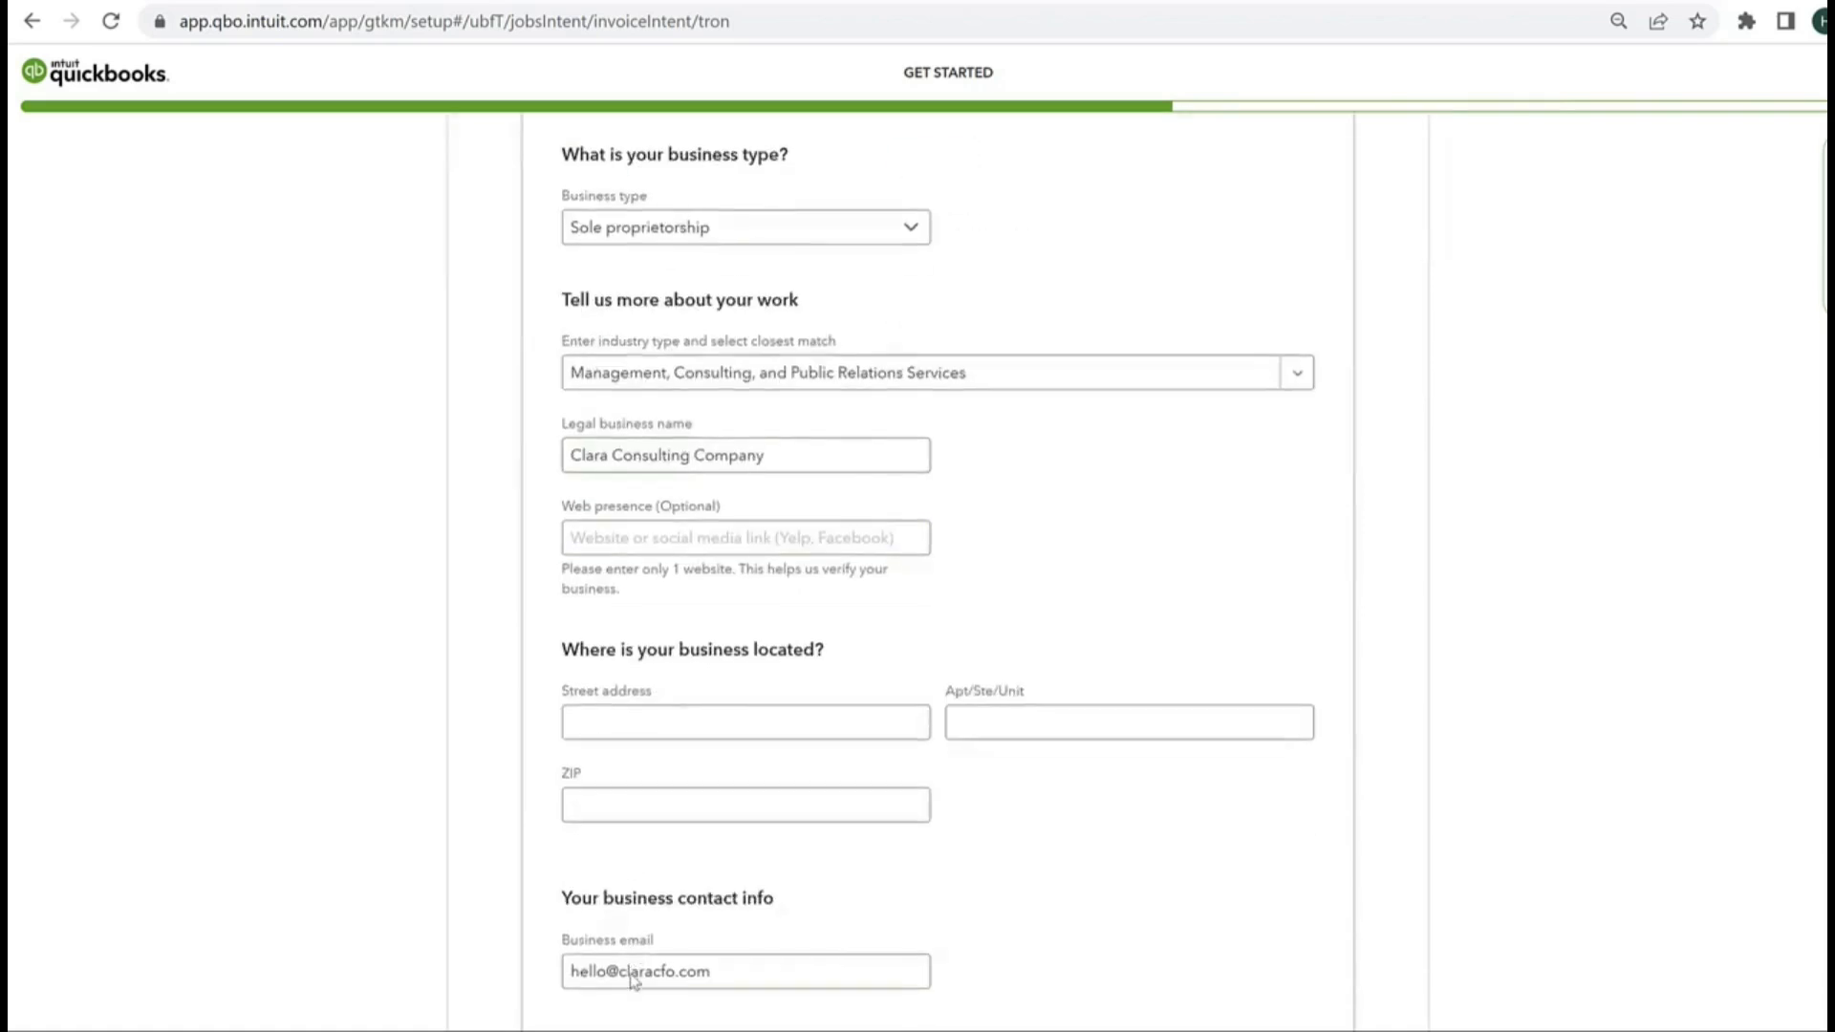
scroll(631, 980, down, 1)
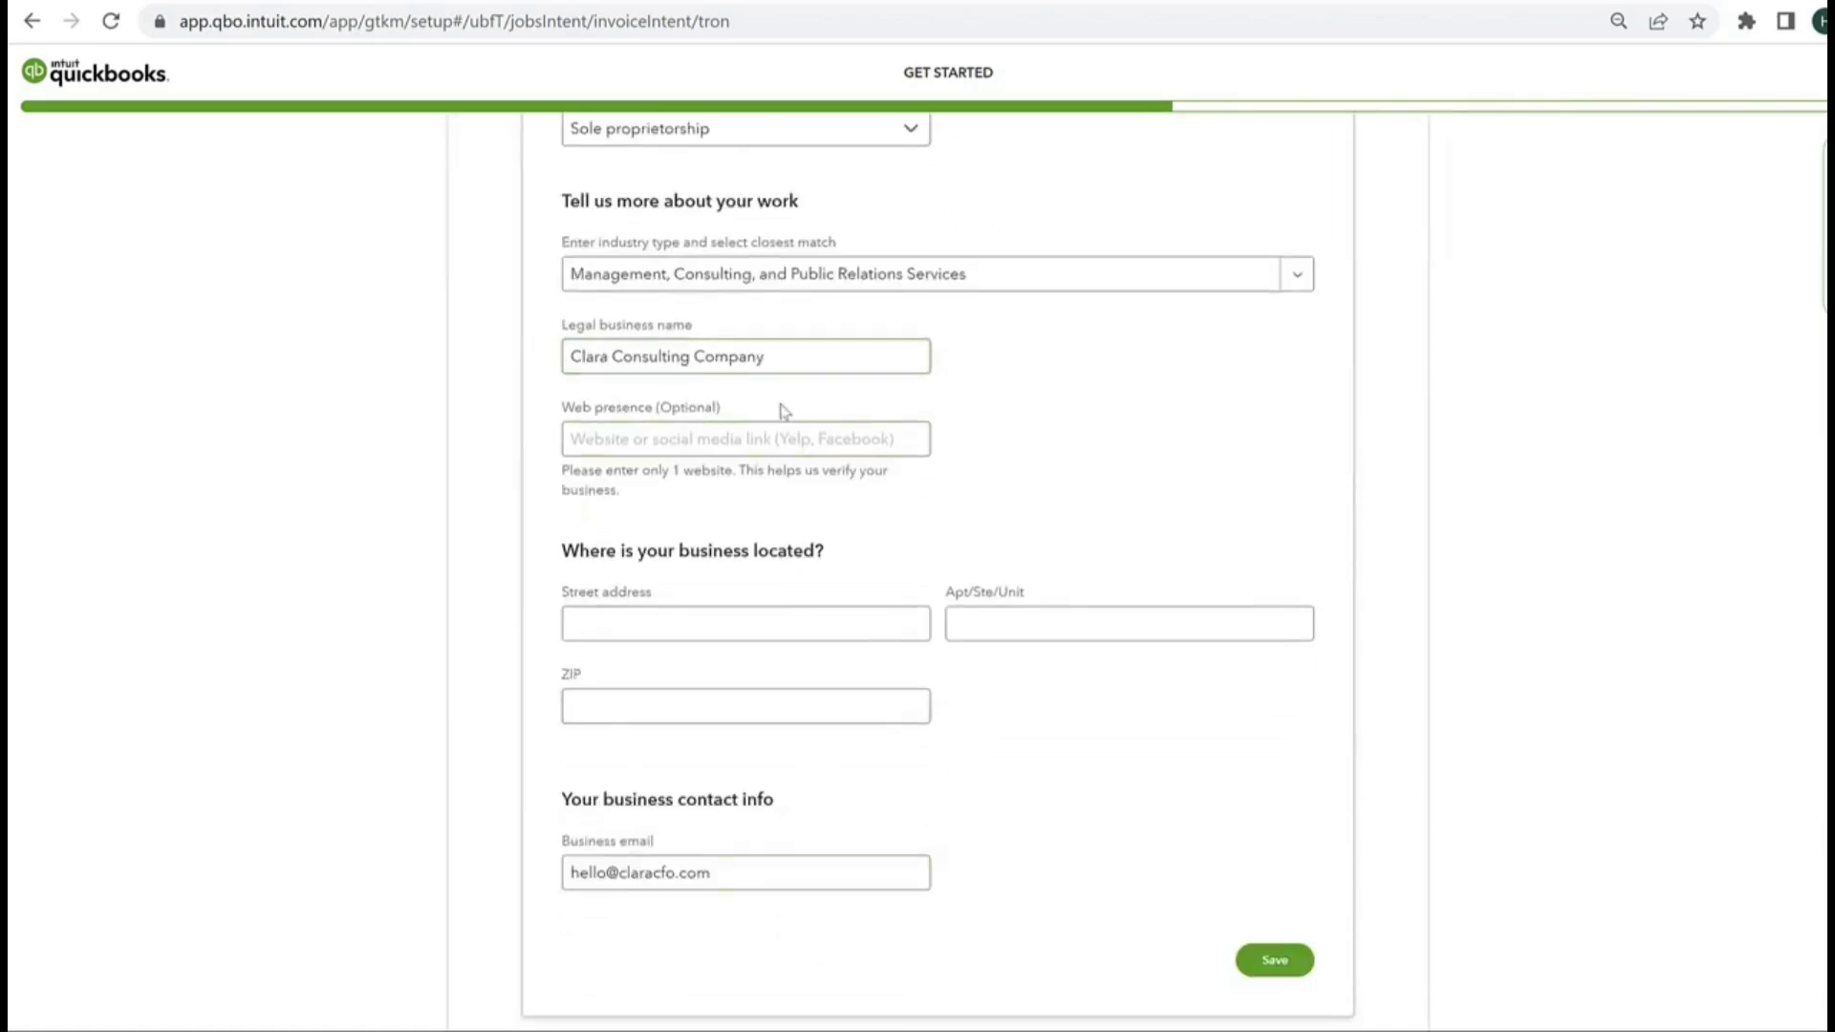
scroll(770, 548, down, 1)
scroll(737, 933, up, 2)
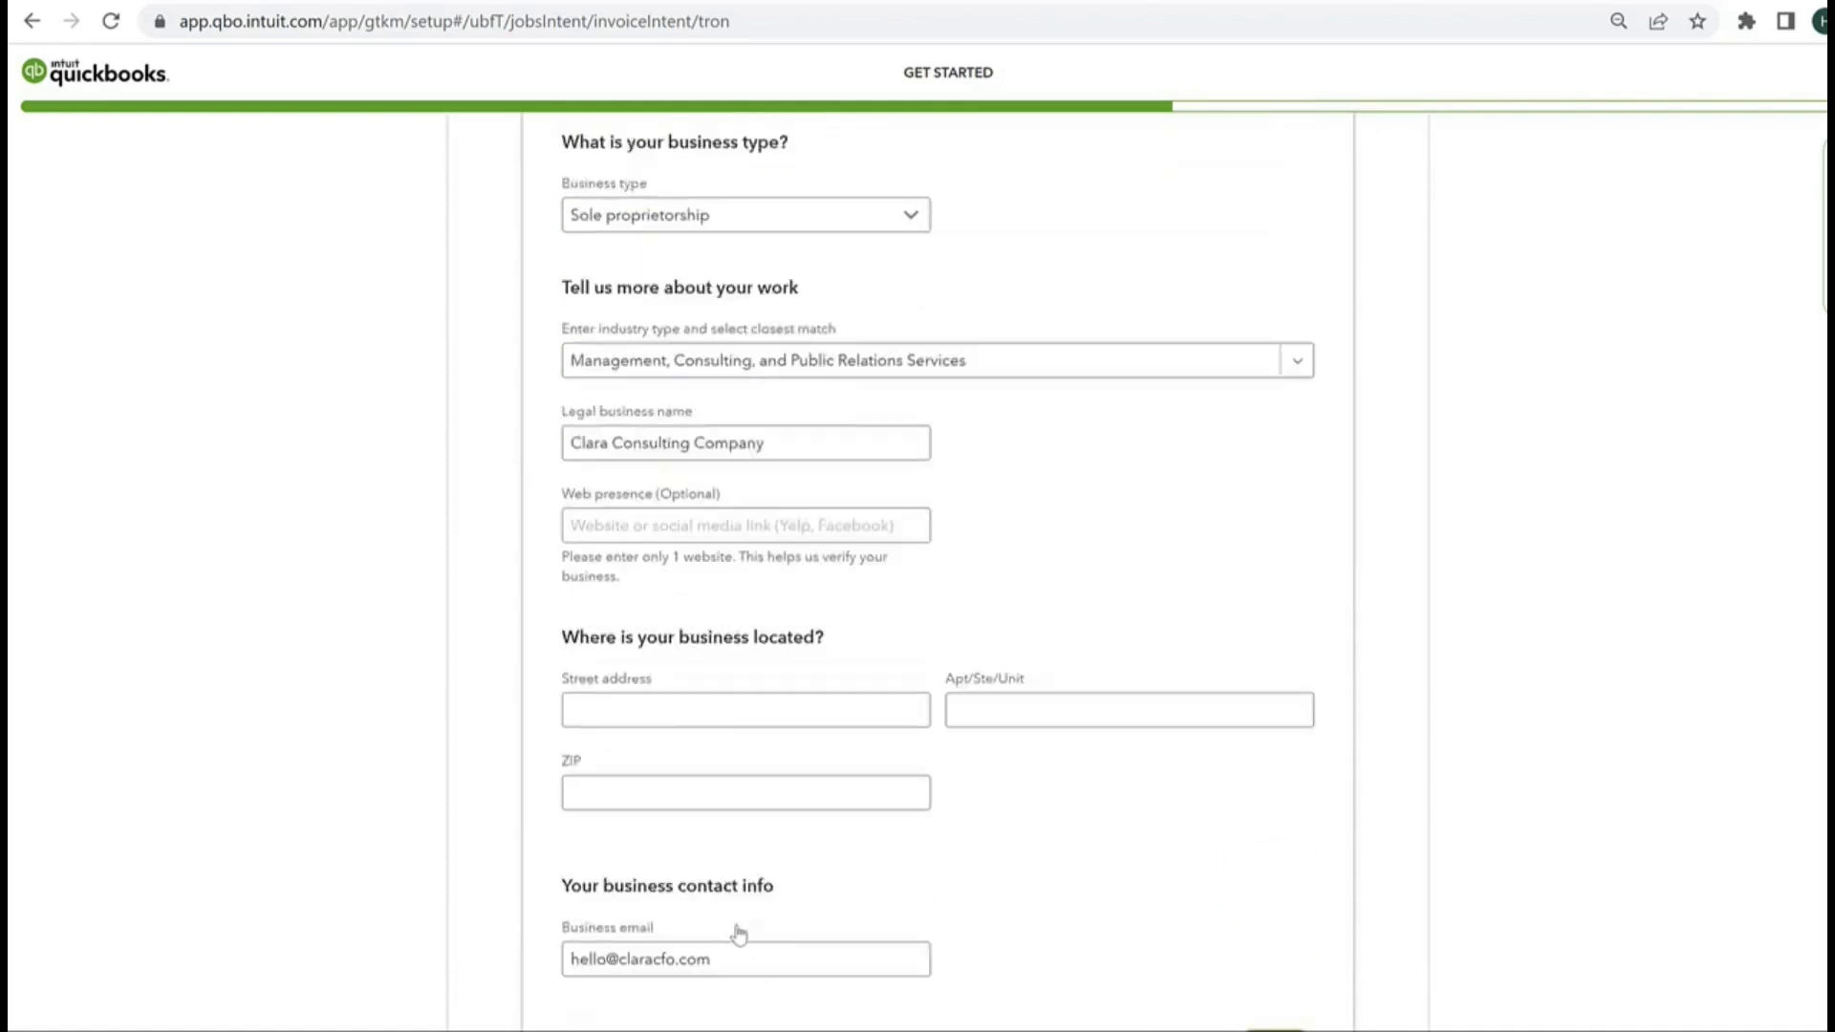
scroll(738, 934, up, 2)
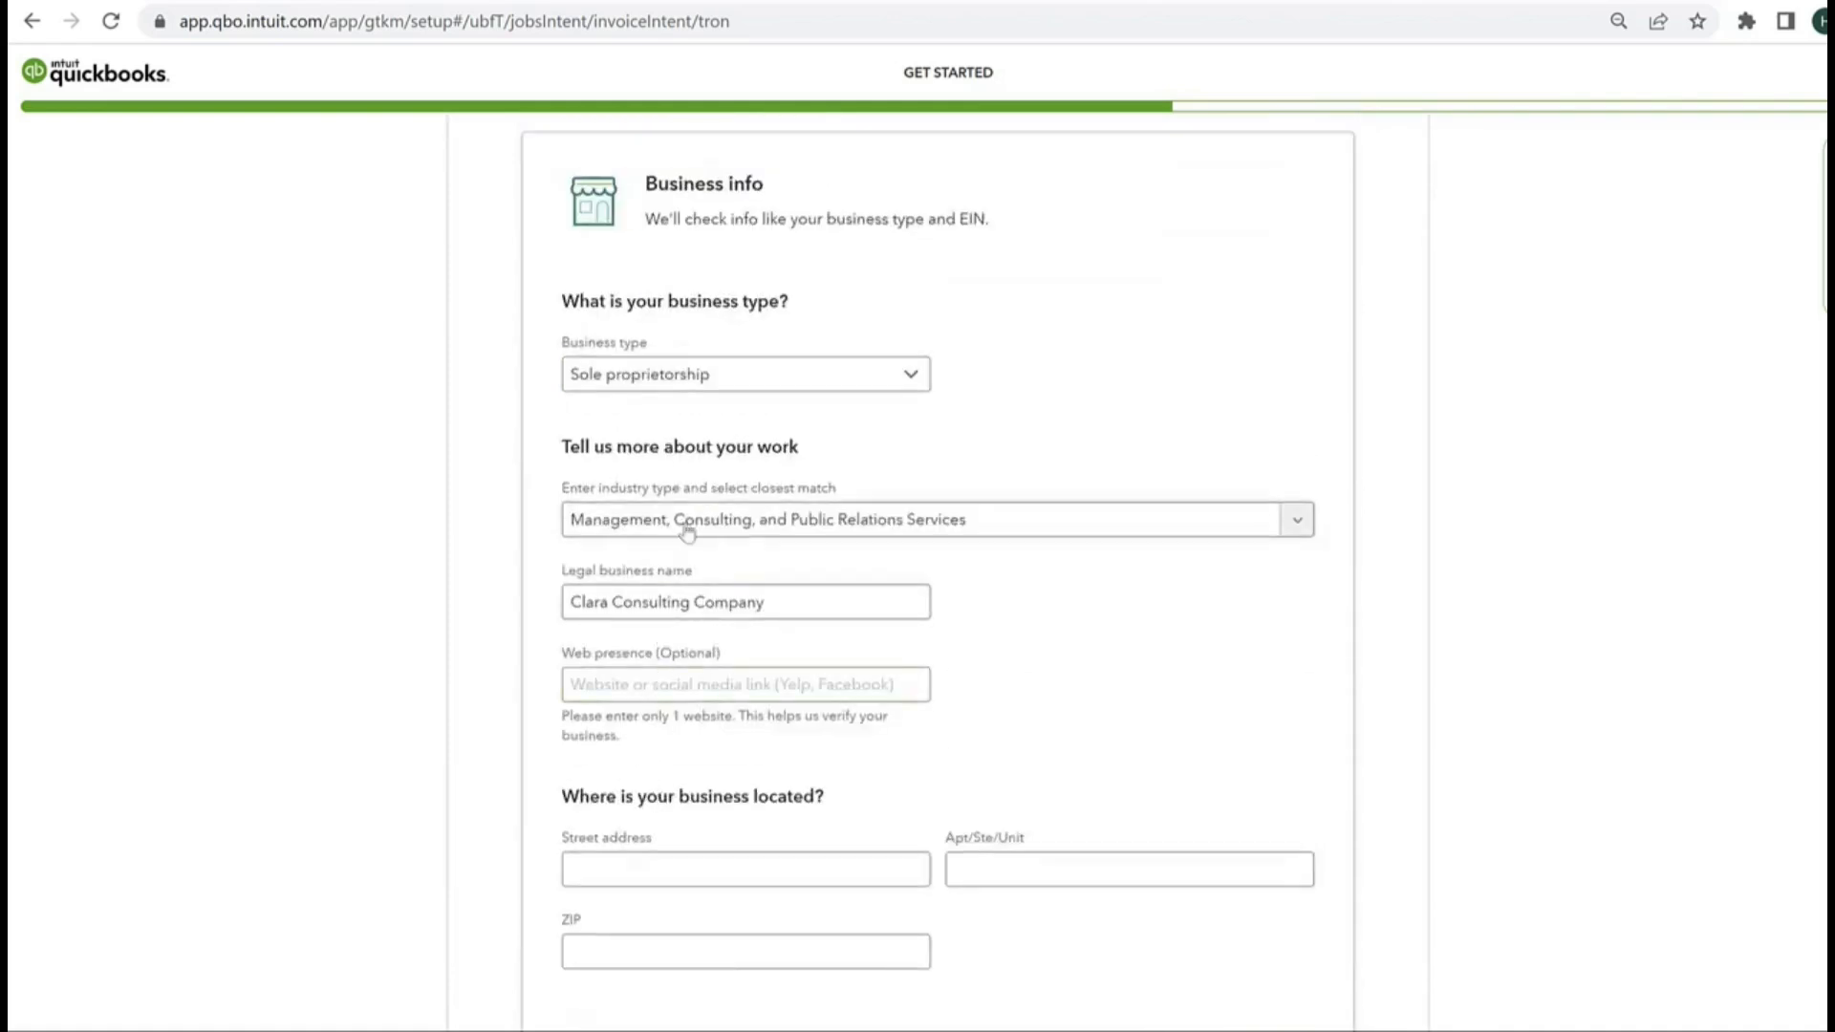
scroll(722, 488, down, 4)
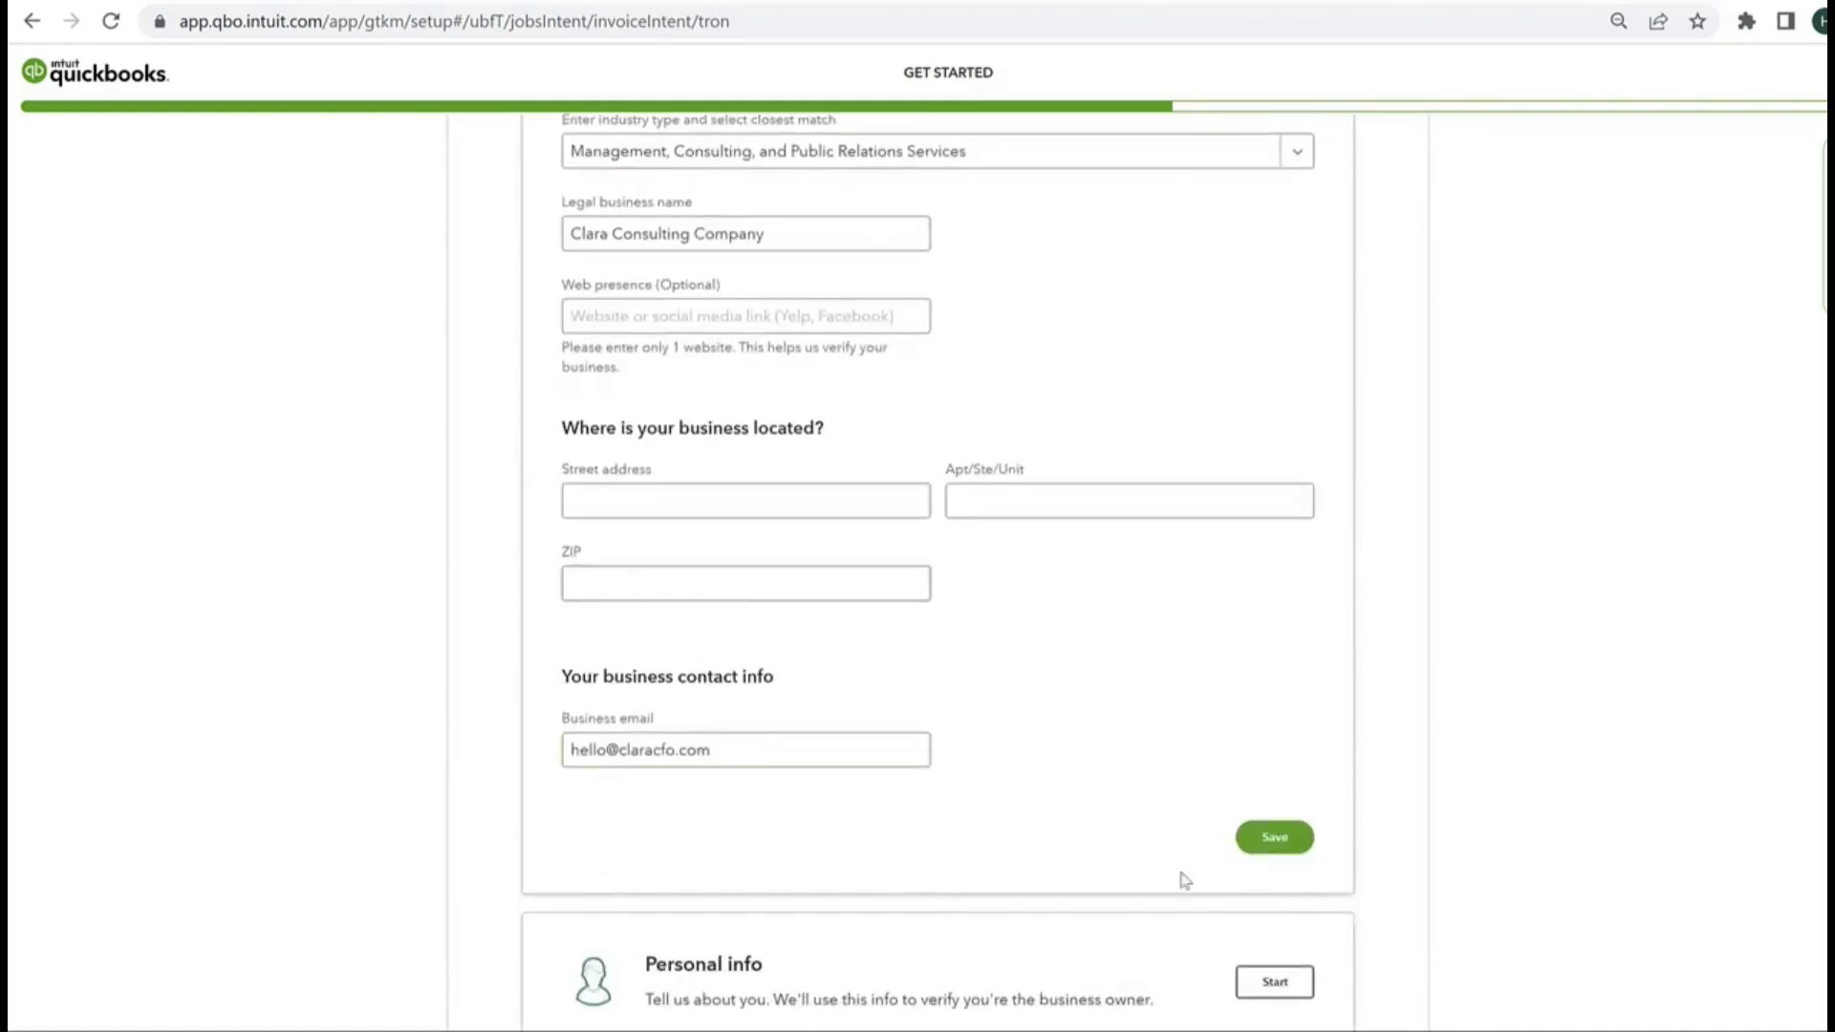
Step: Open the Personal info section and review the owner name, address and identity verification fields
click(1275, 979)
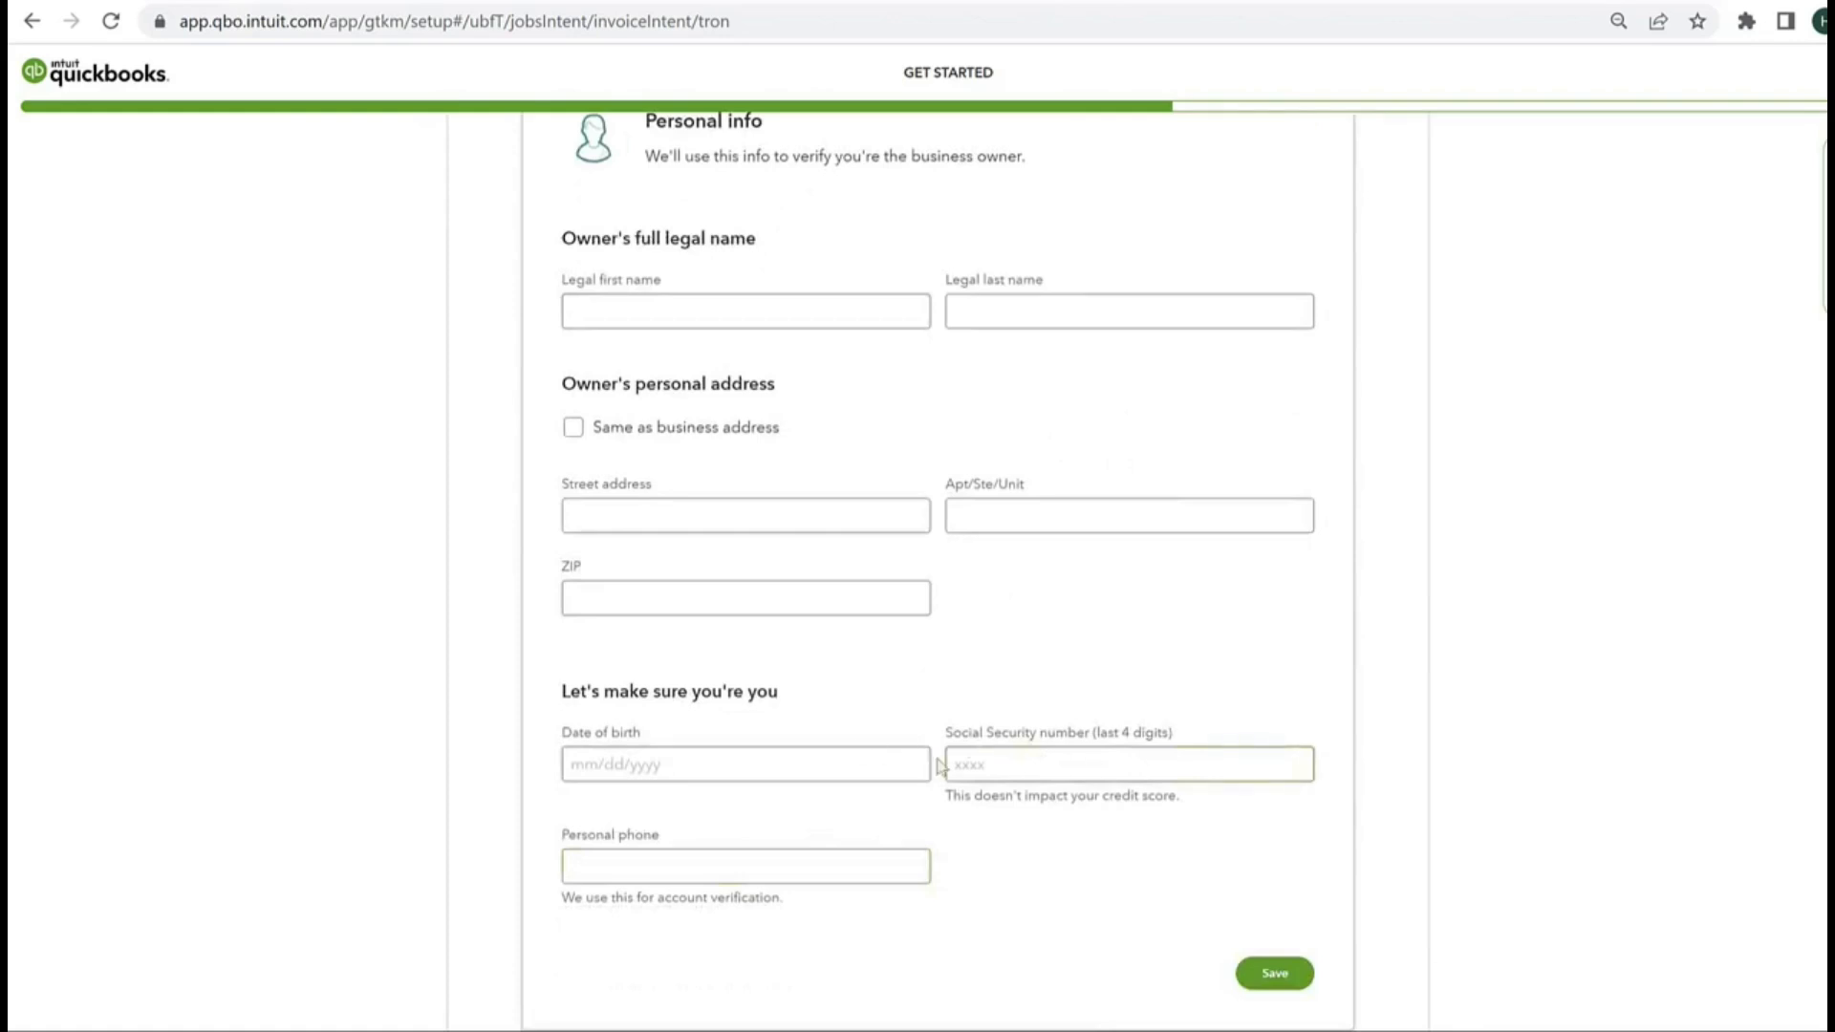
scroll(742, 283, up, 4)
scroll(663, 274, up, 2)
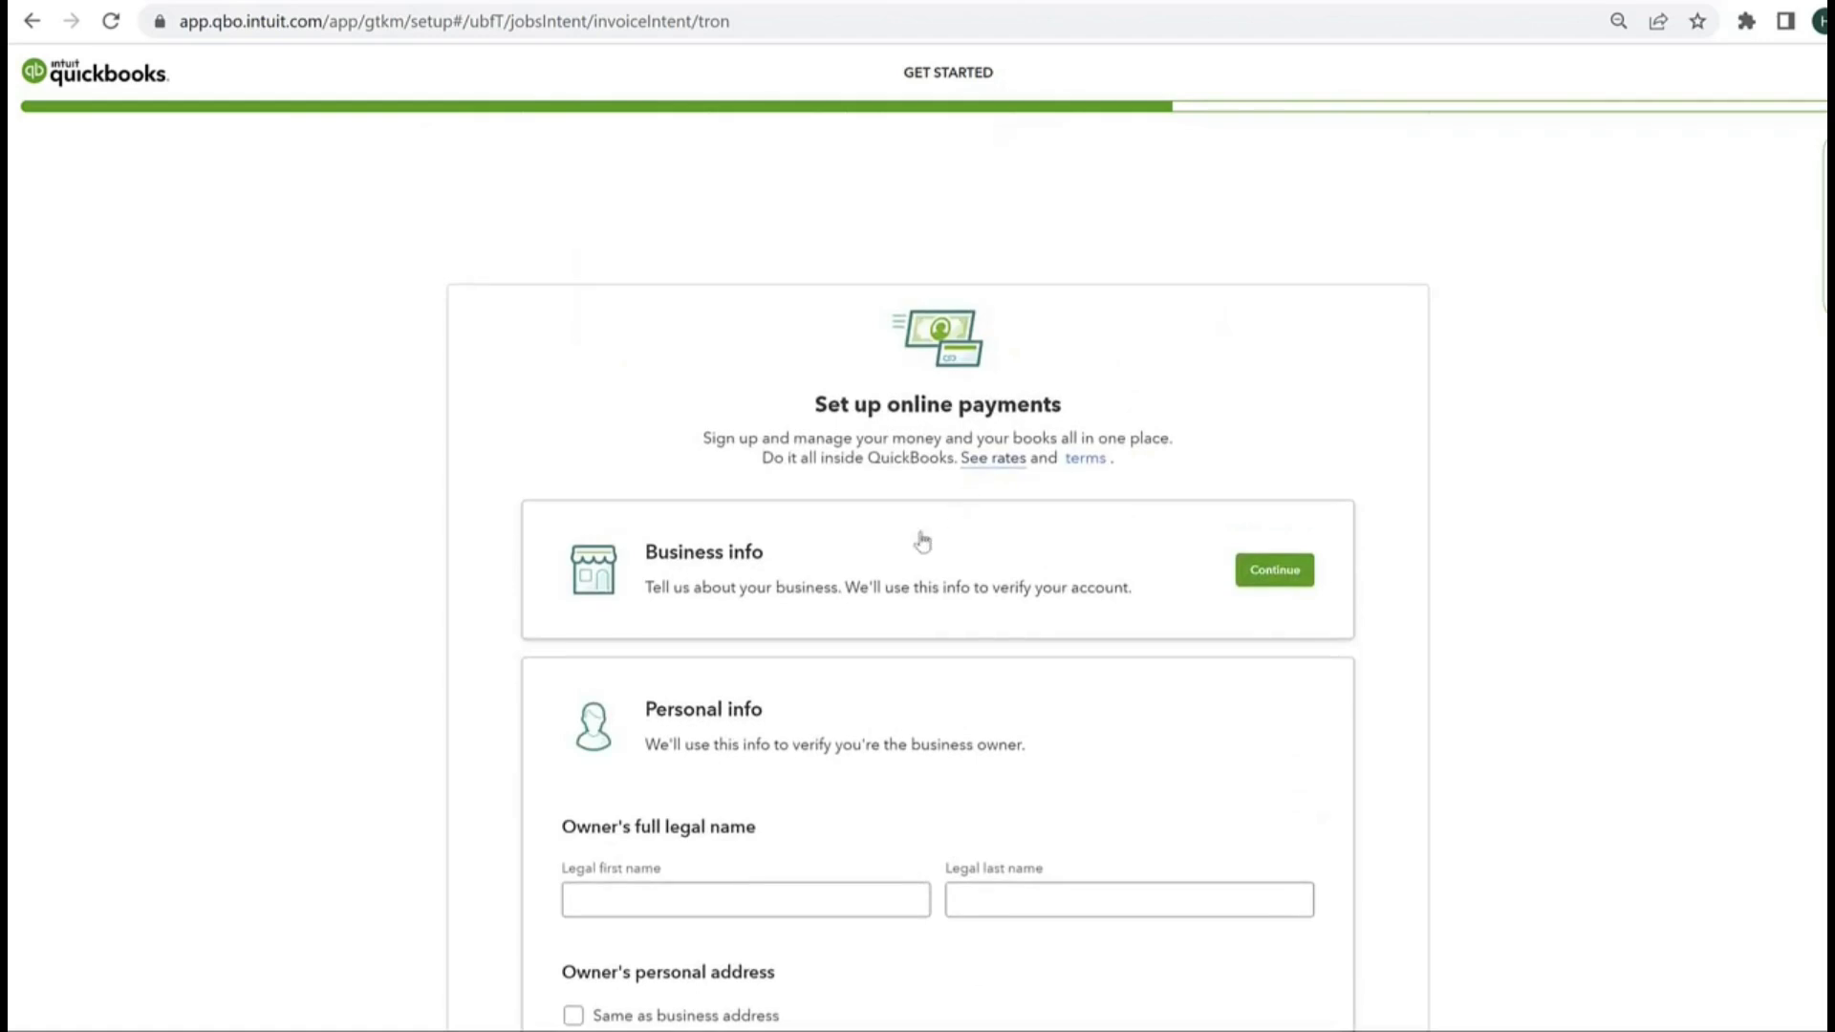
Step: Open the Payment deposit info section and examine the QuickBooks Checking Account option with its benefits and debit card name field
scroll(920, 540, down, 3)
scroll(922, 541, down, 8)
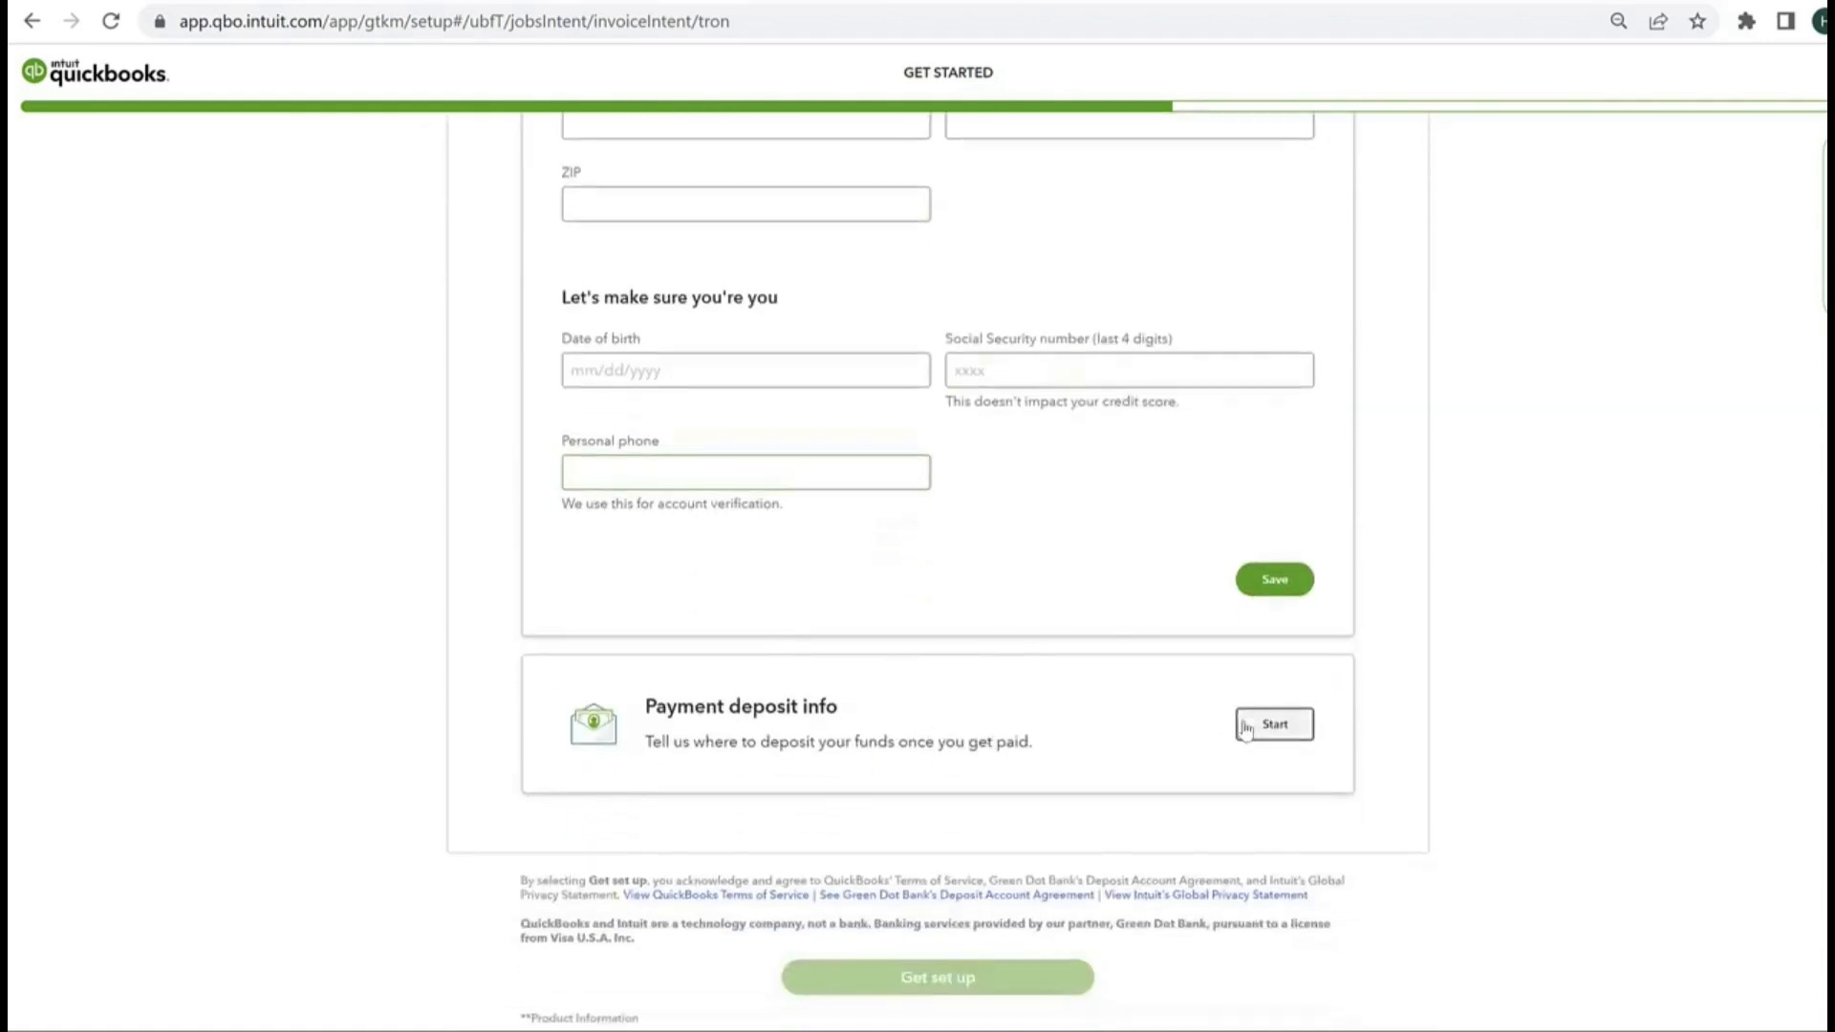
click(1274, 723)
scroll(1151, 631, down, 4)
scroll(1188, 512, up, 5)
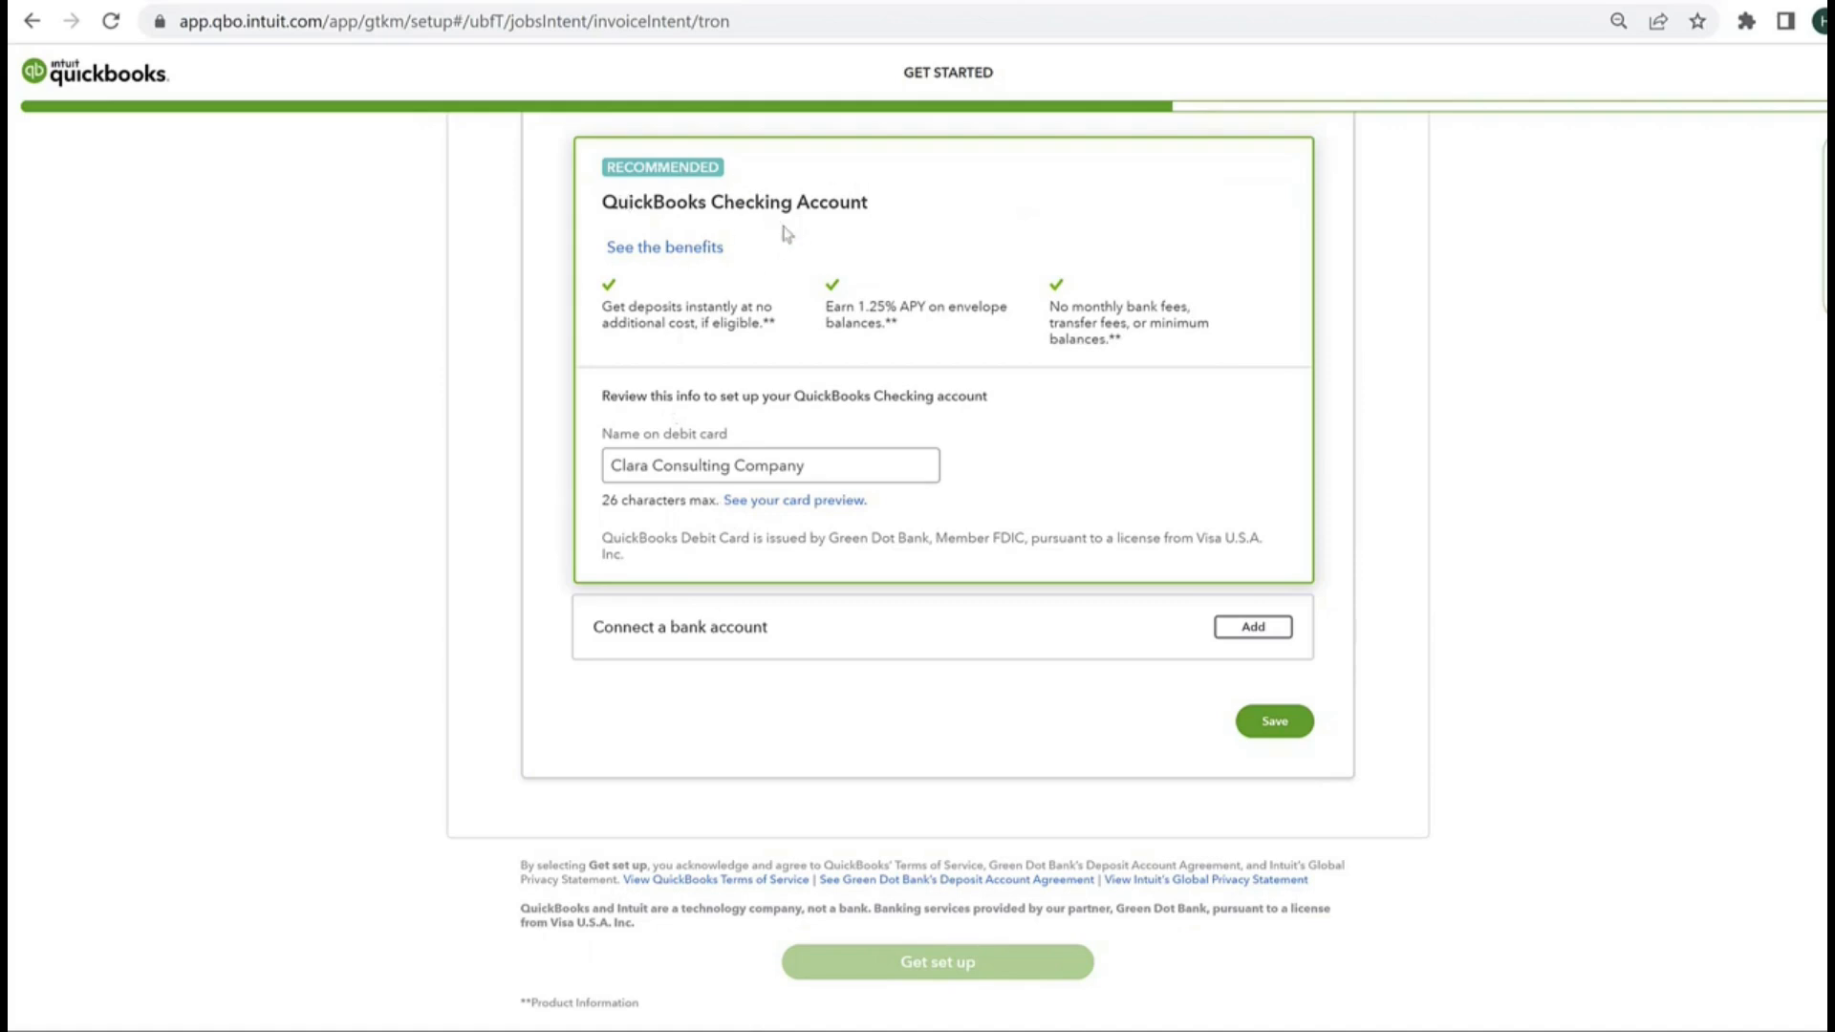
Step: View the banks available for connecting a deposit account, close the list without linking one, and review the deposit options
click(1267, 633)
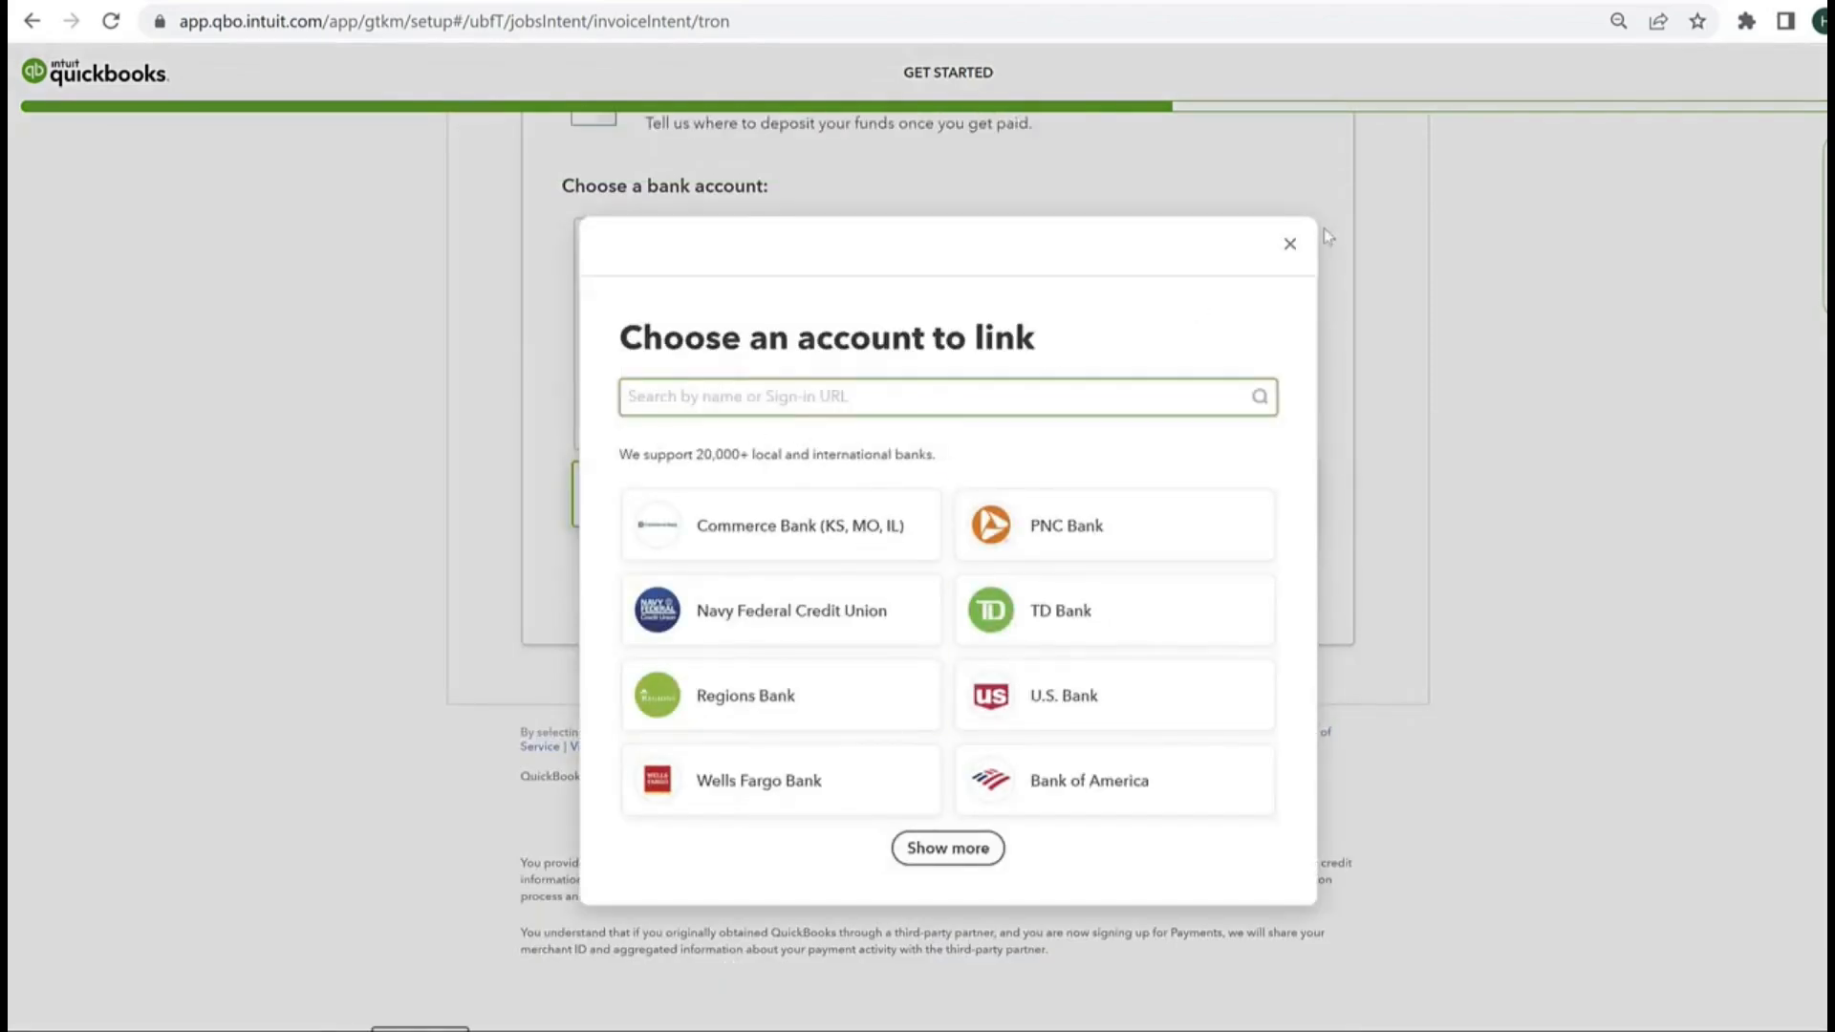
click(1290, 244)
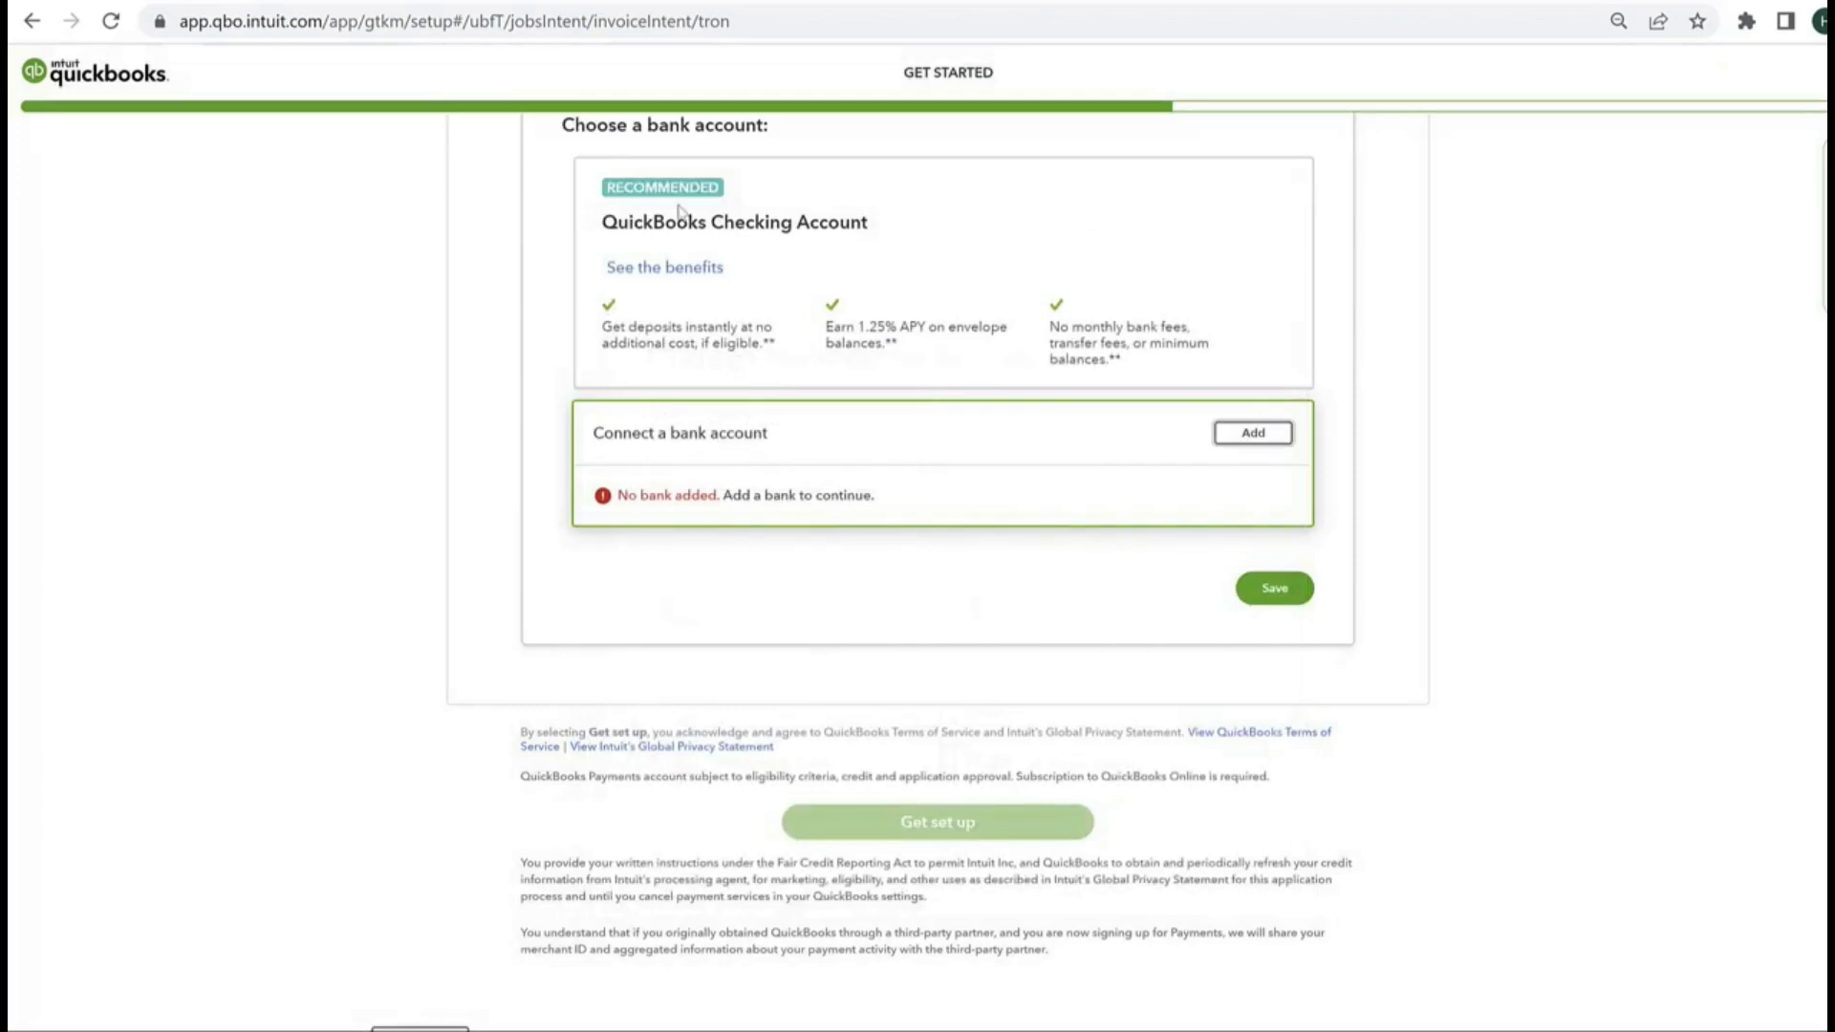
scroll(776, 507, up, 2)
scroll(792, 496, down, 1)
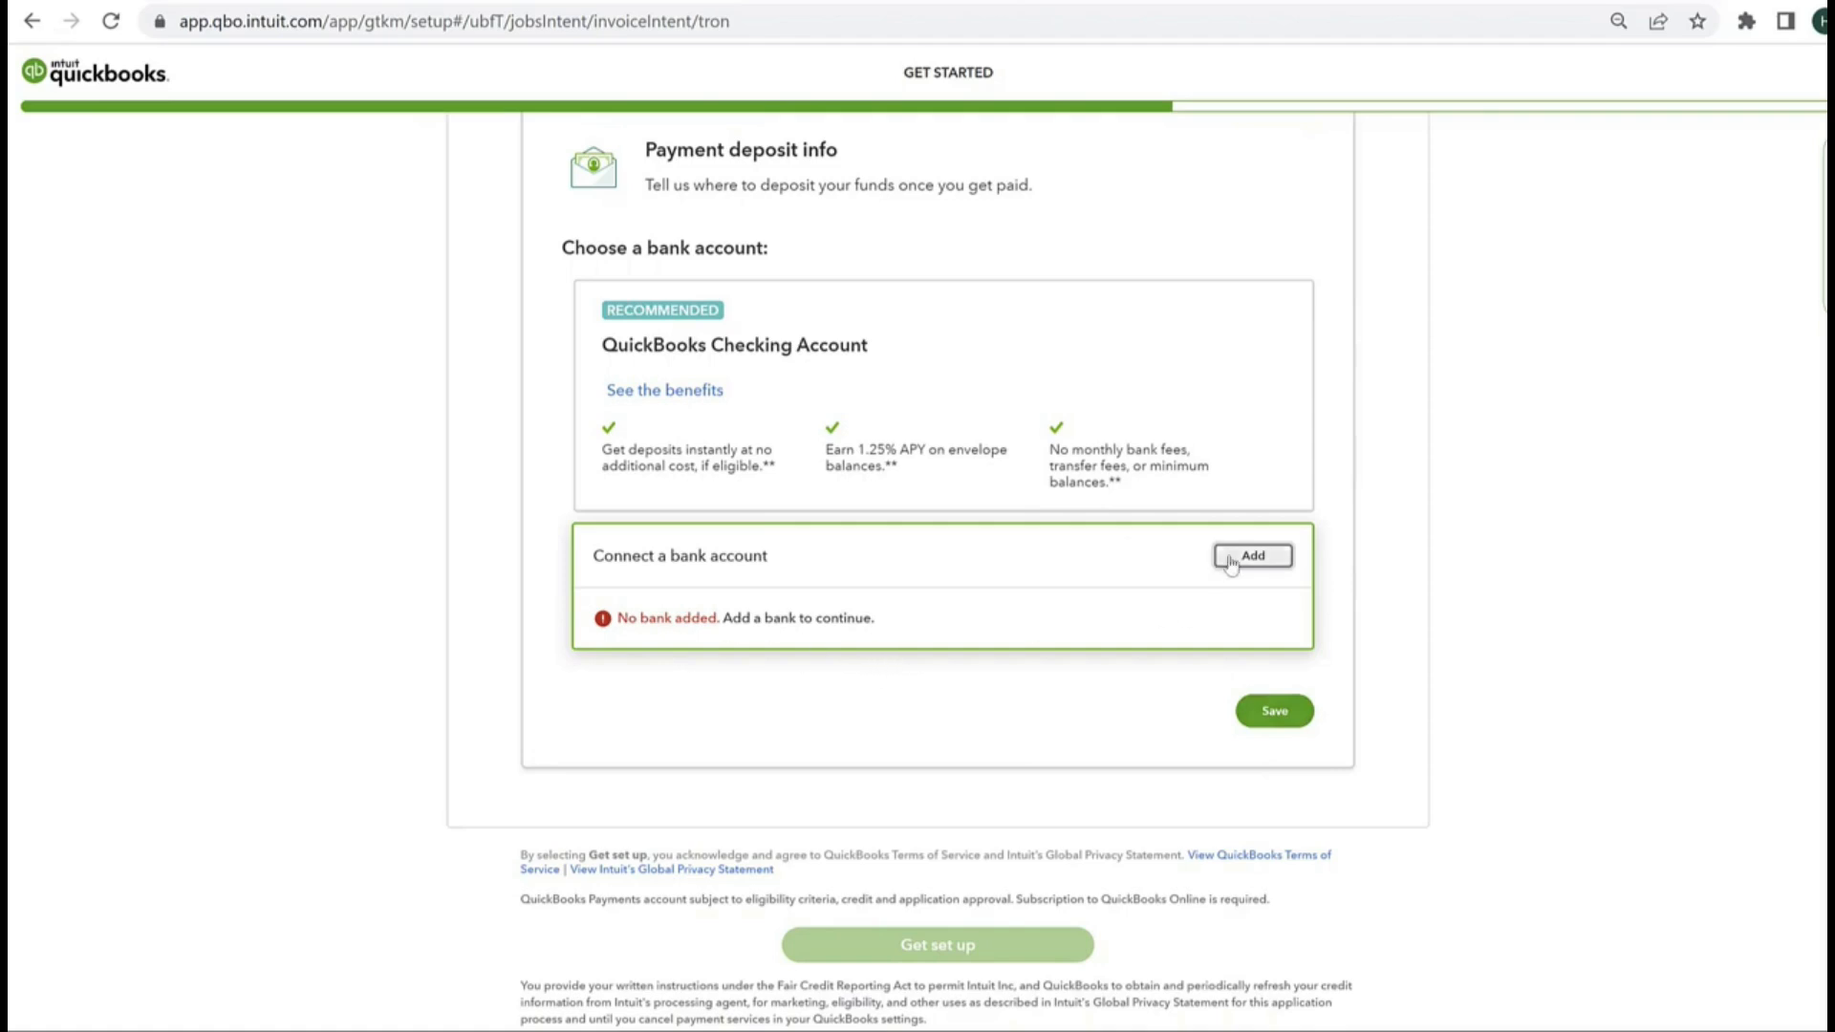
scroll(1101, 879, up, 5)
scroll(1101, 879, down, 6)
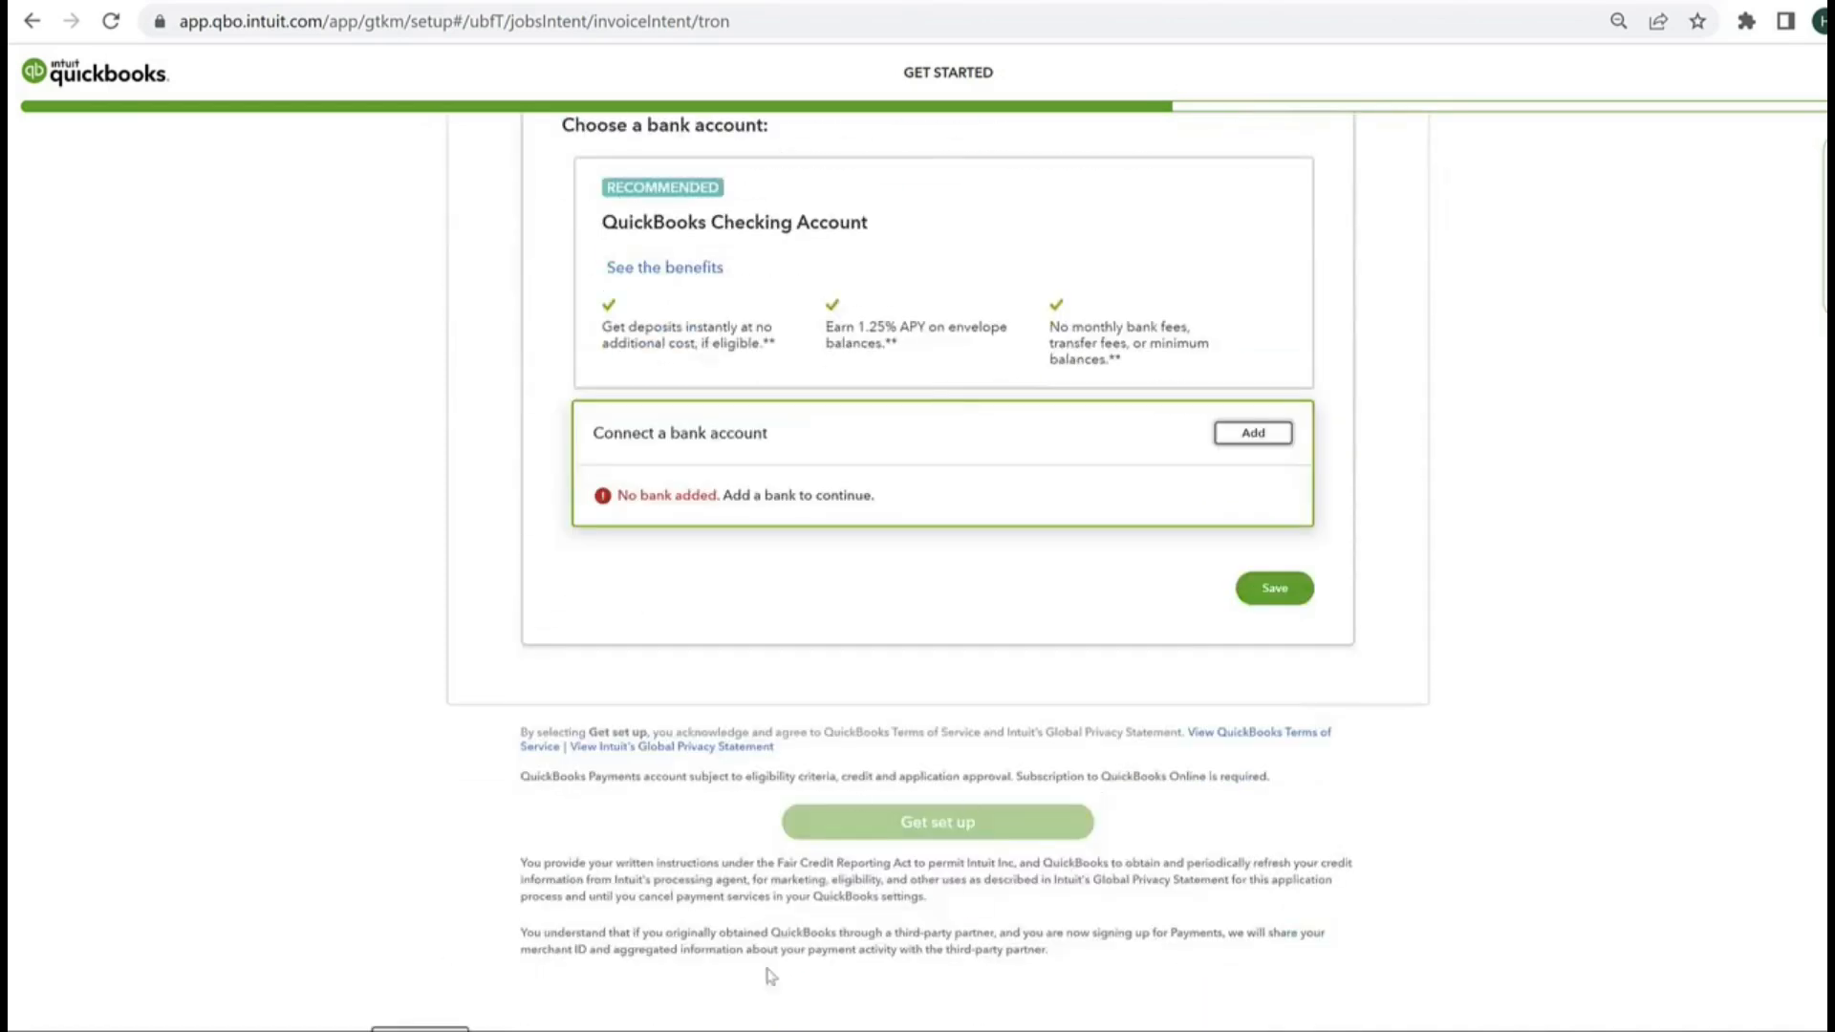
Step: Skip the online payments setup for now and move past the mobile app page
click(422, 1029)
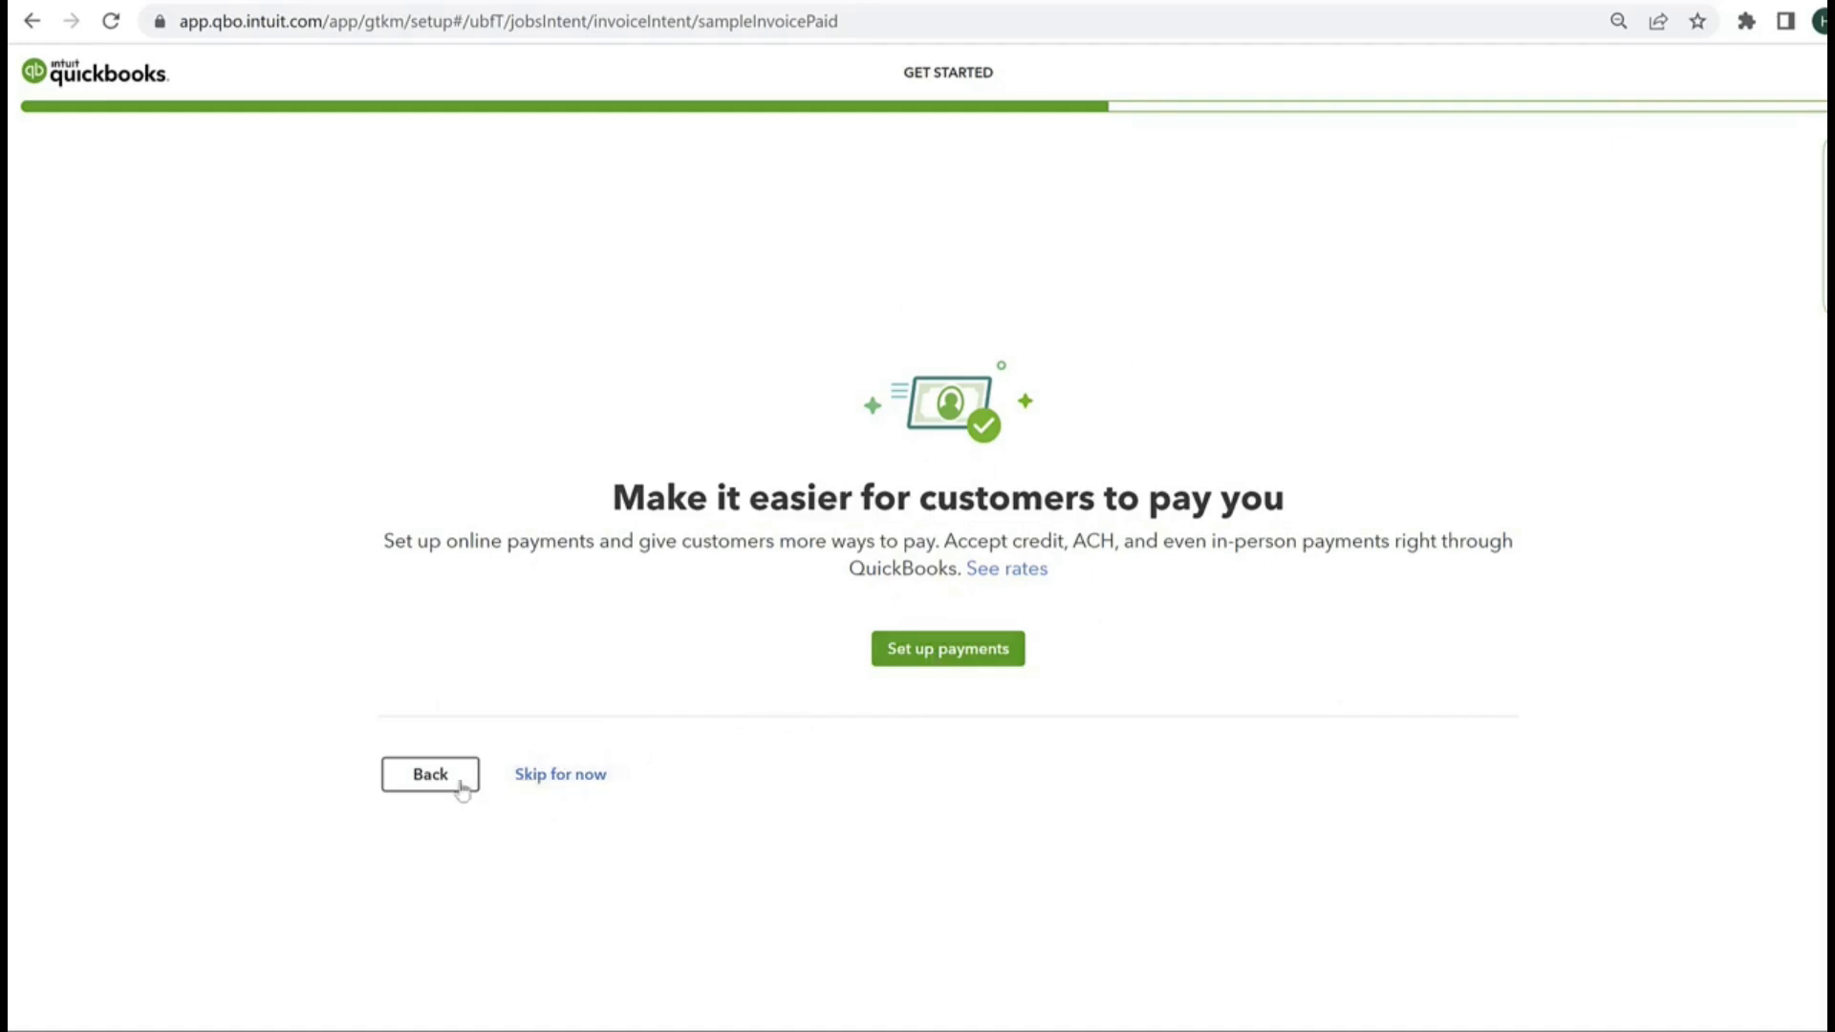
click(605, 791)
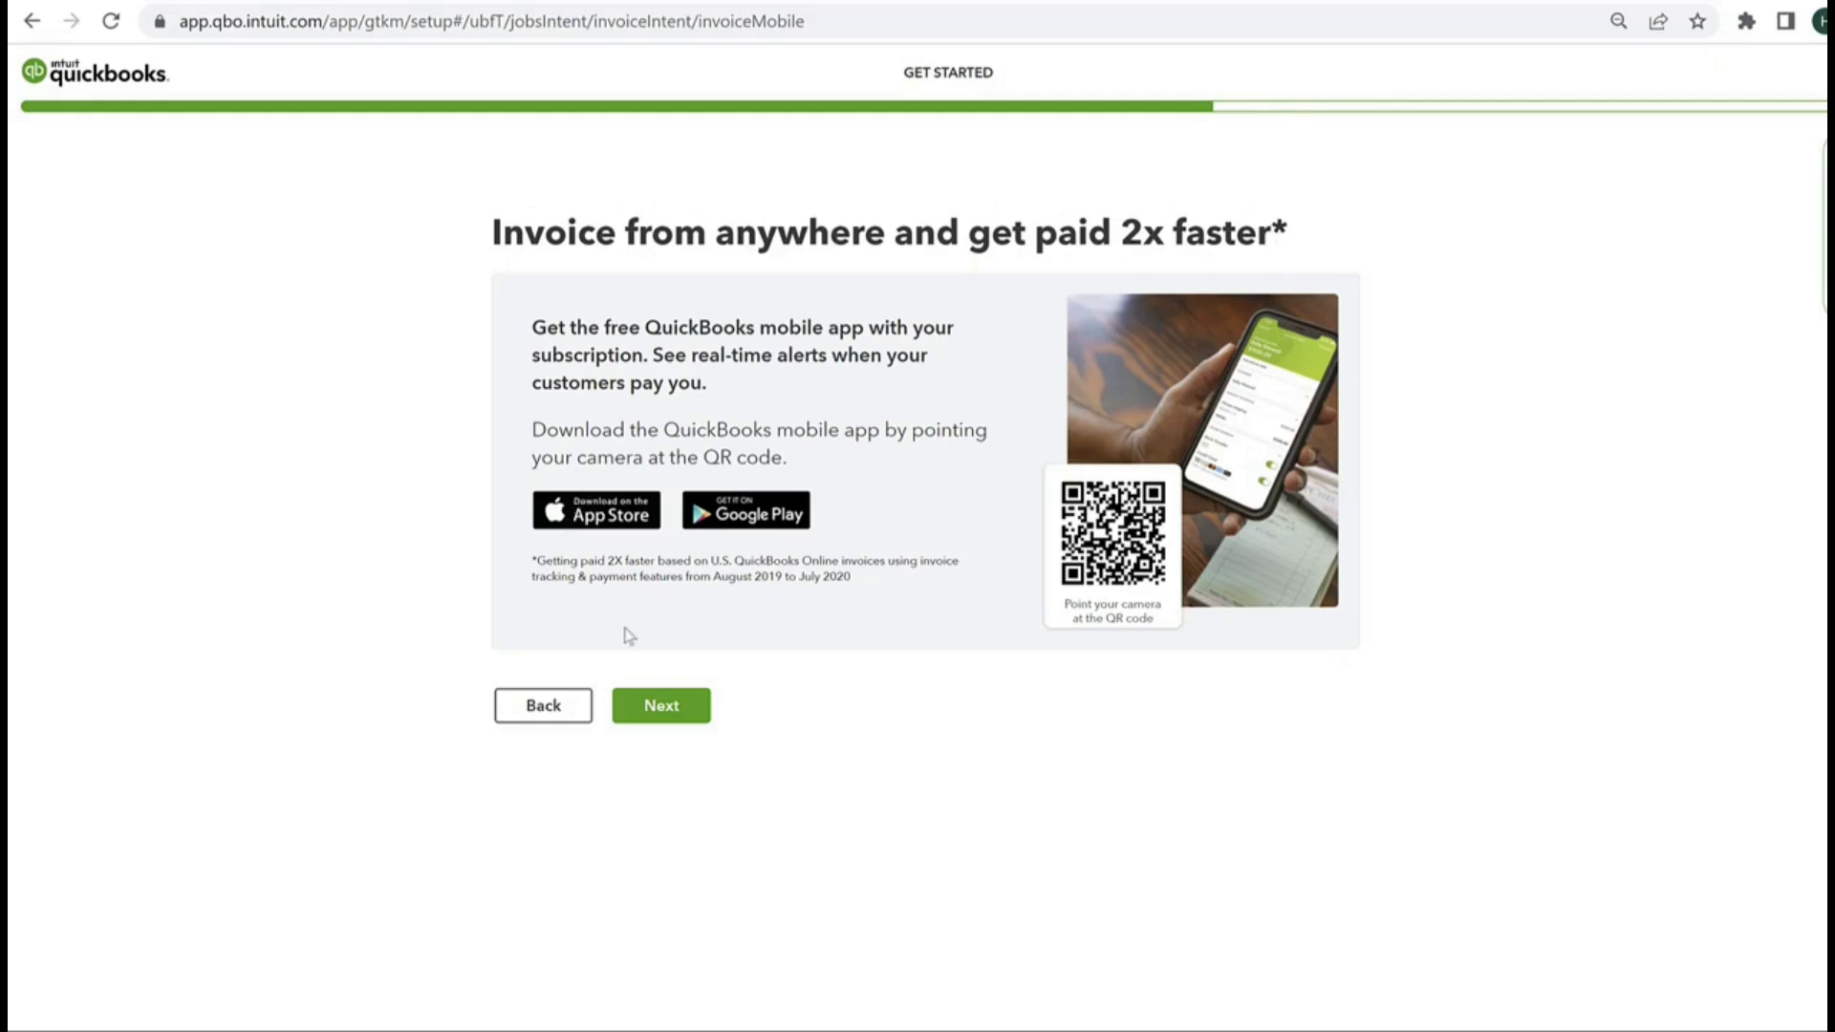
click(685, 719)
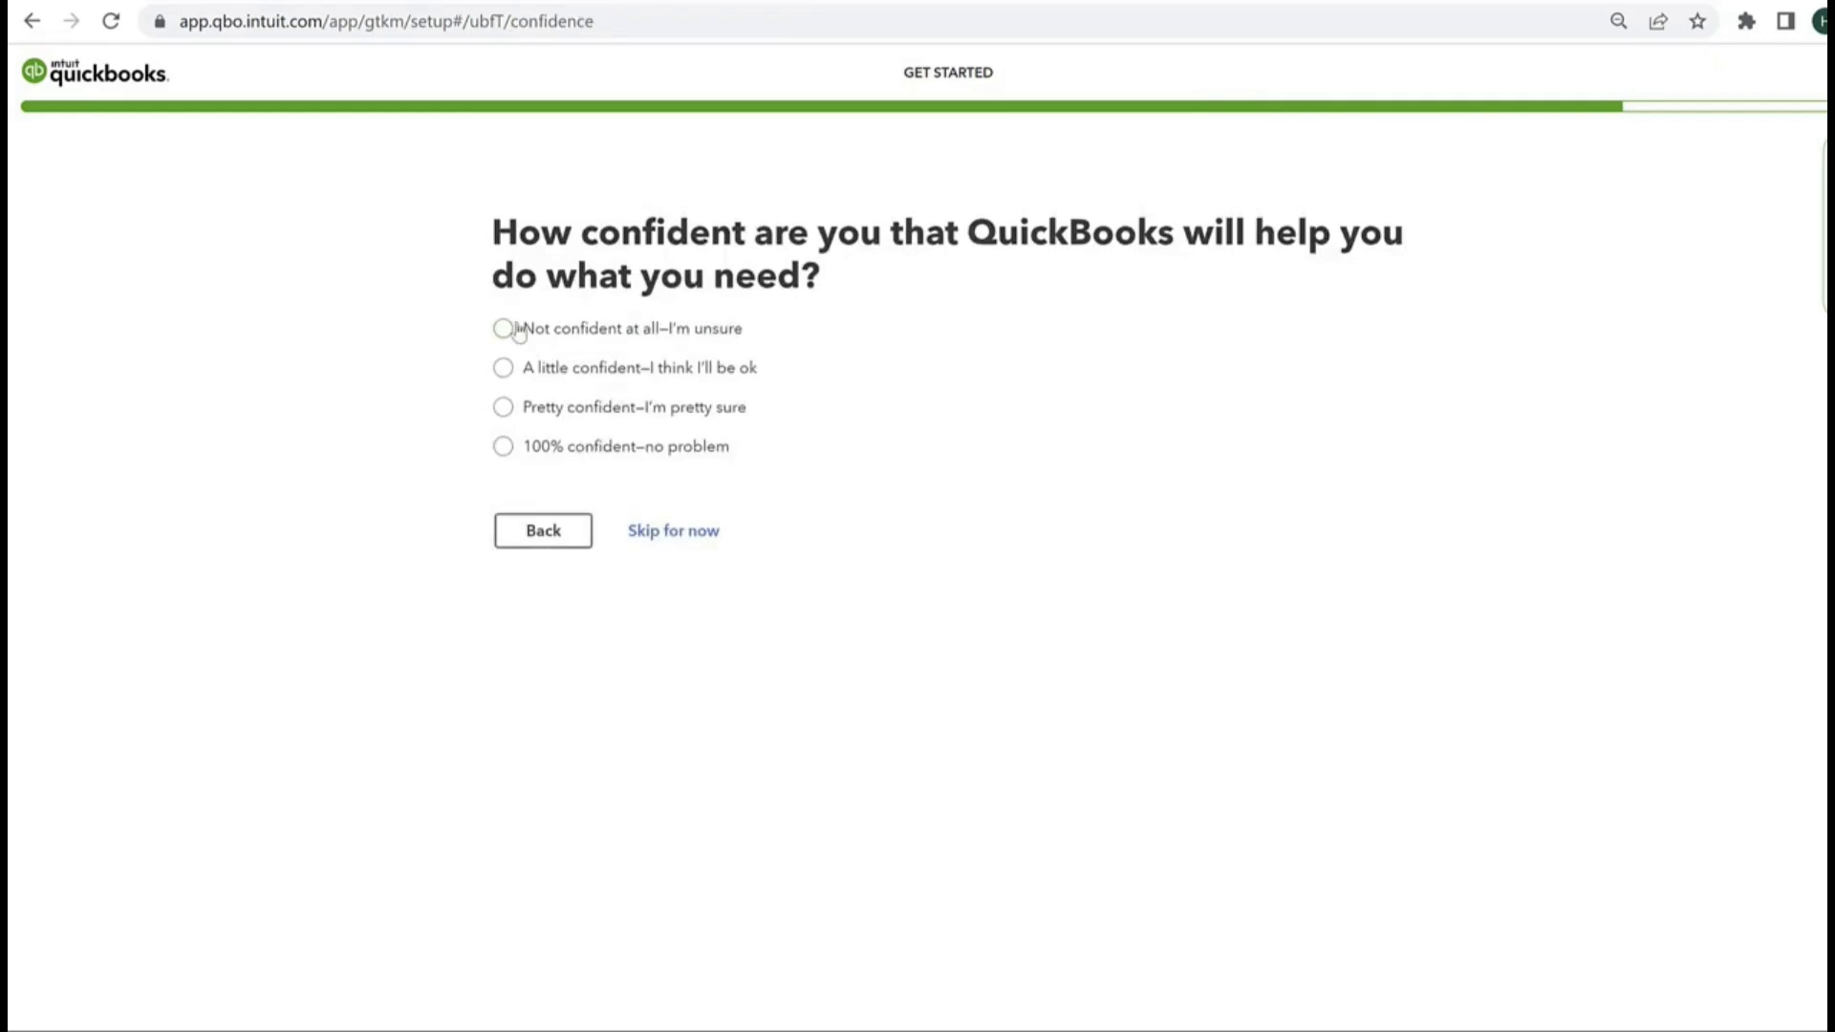
Step: Answer the survey with "Pretty confident" for confidence and "A little" for progress, and finish the setup to reach the homepage
click(503, 407)
click(646, 630)
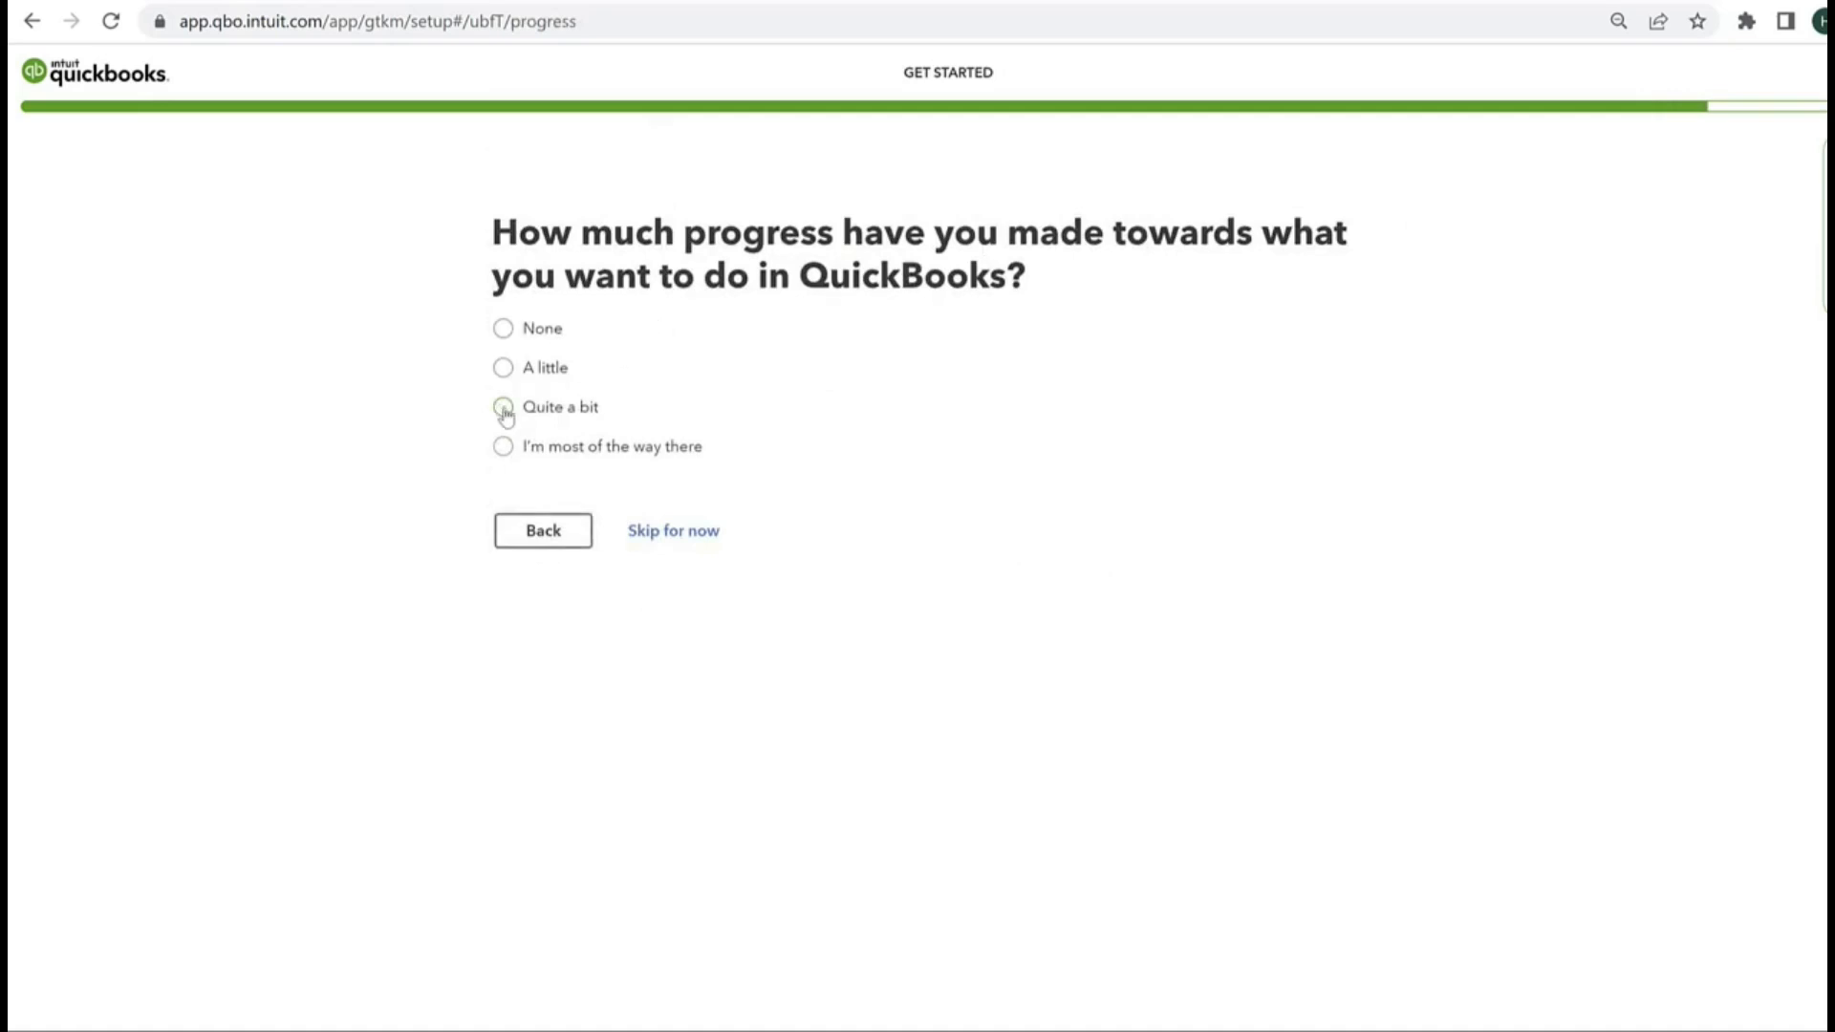
click(503, 368)
click(669, 641)
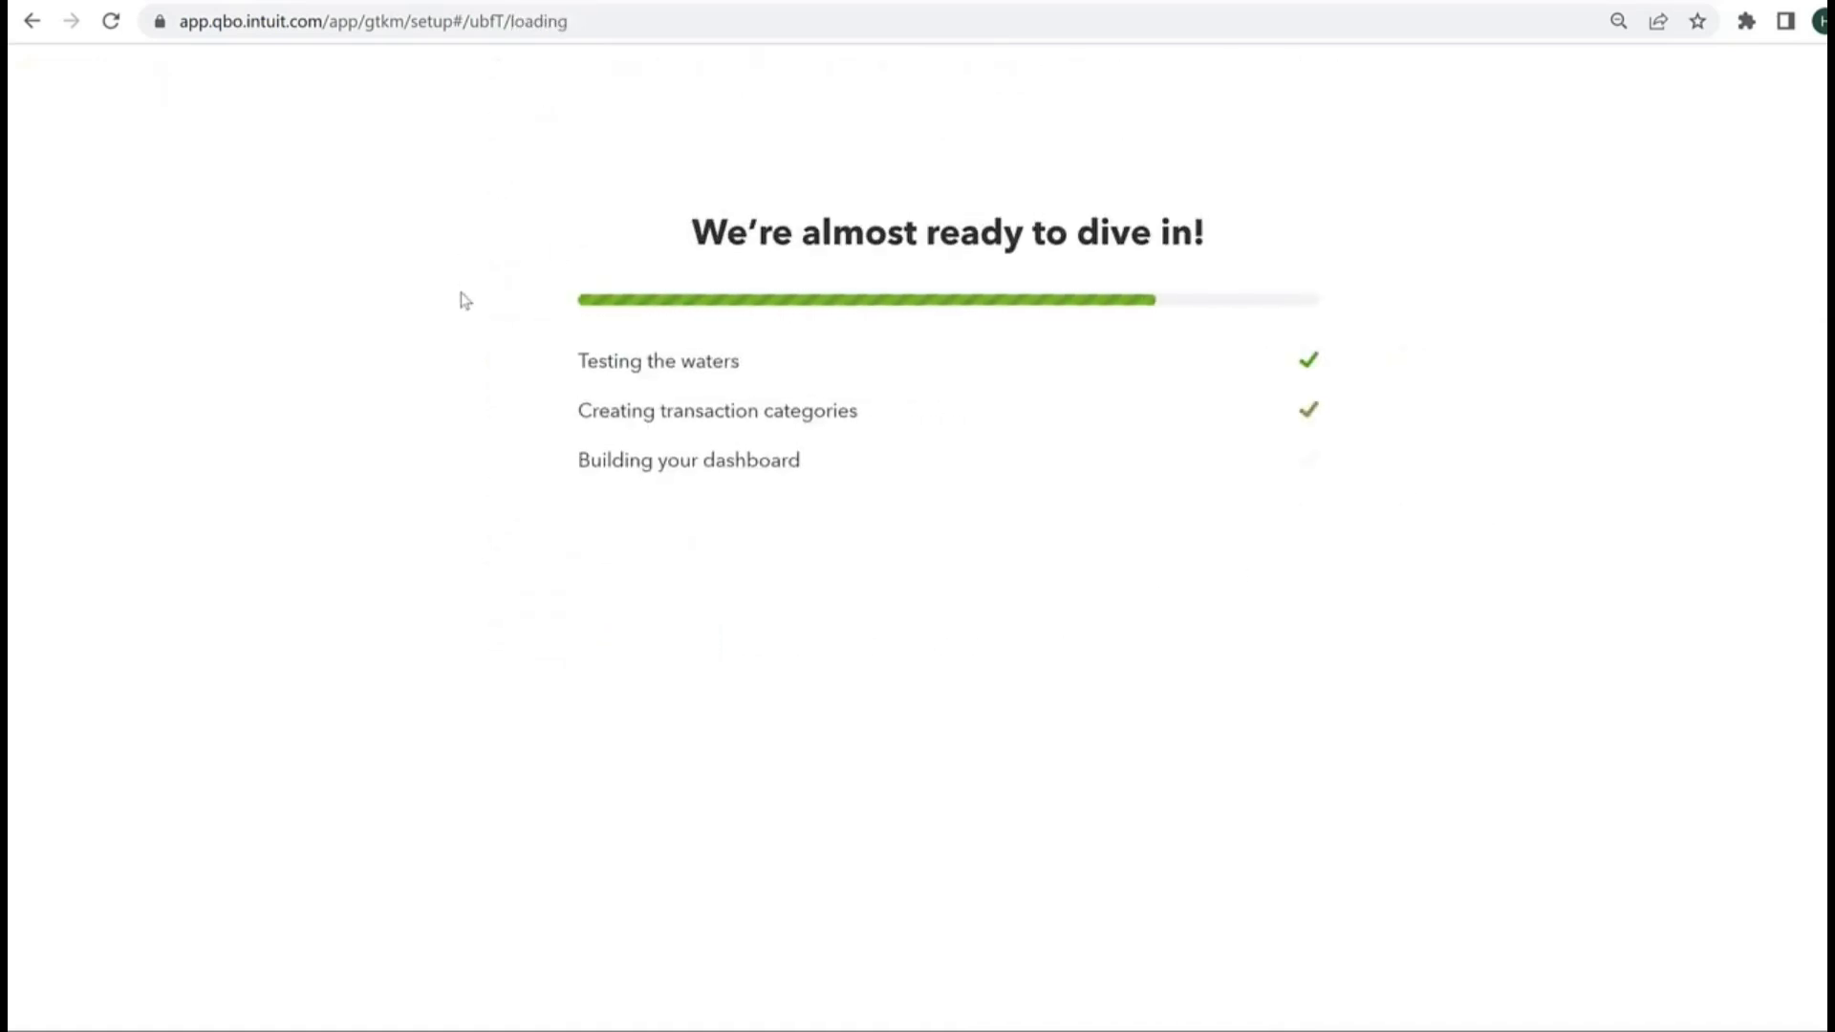
click(633, 532)
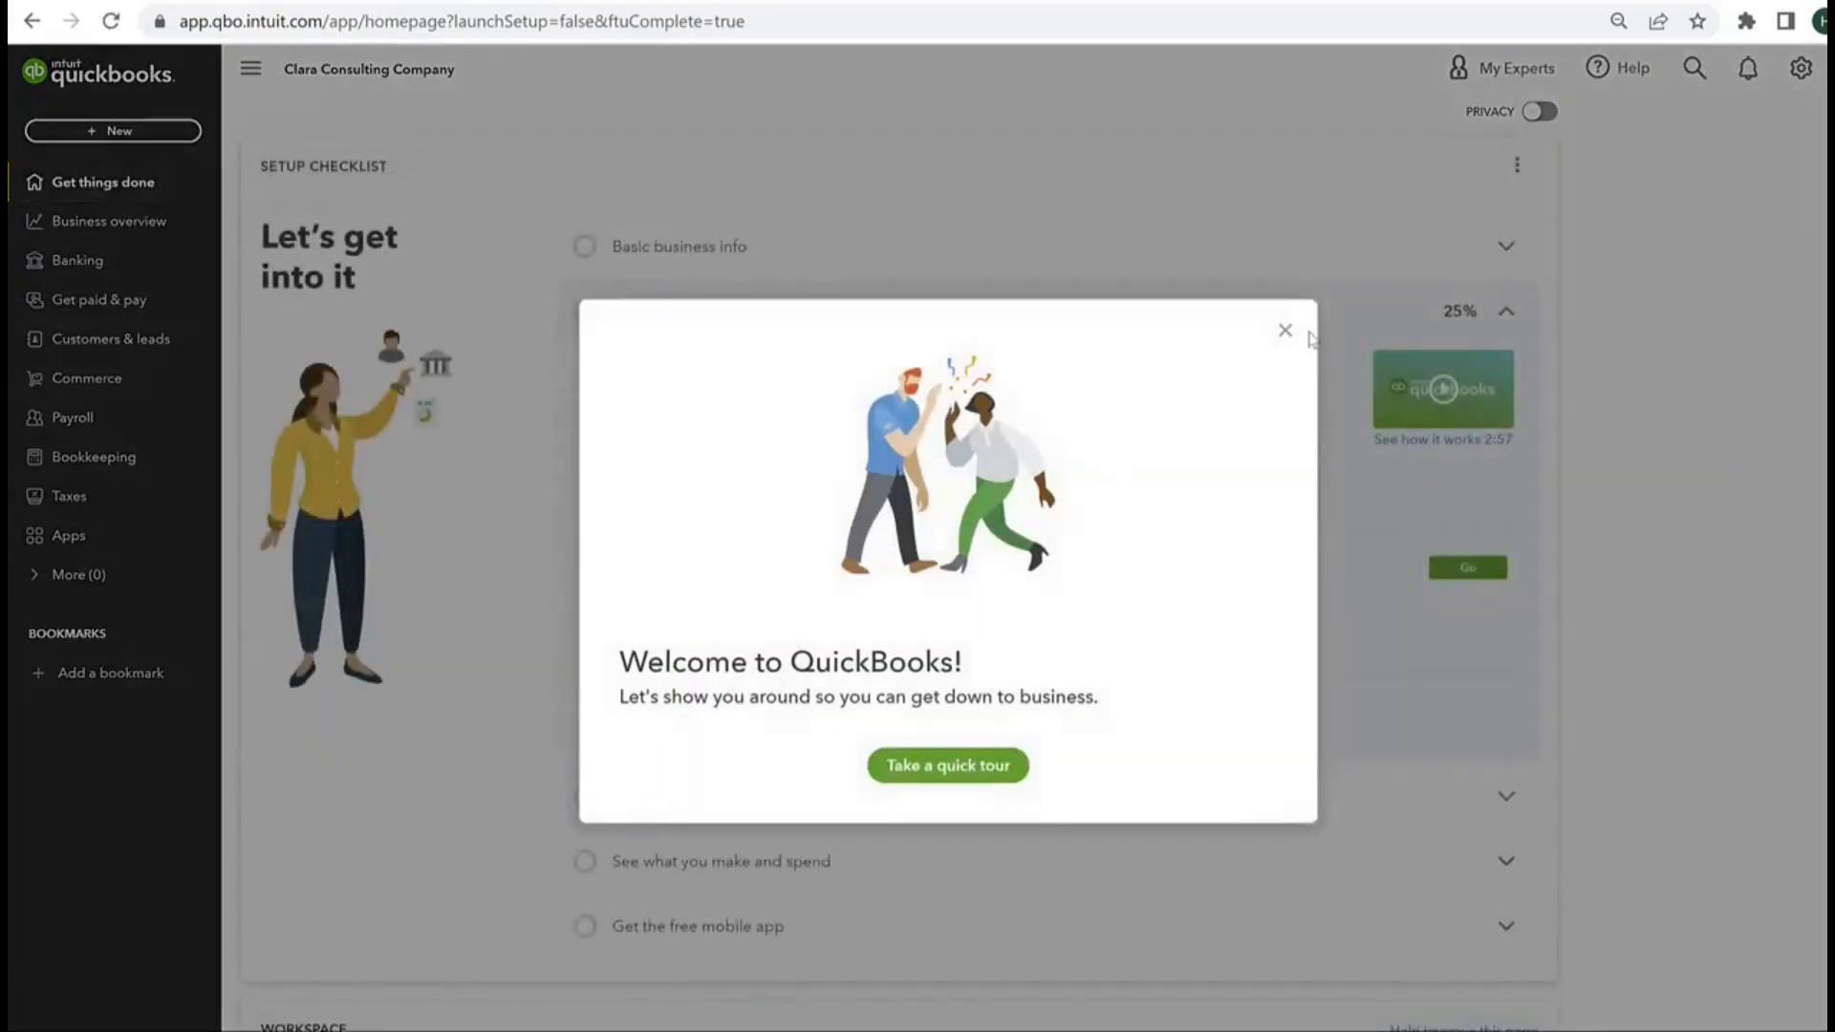
Step: Take the three-part welcome tour through to its end and open the Get things done page
click(935, 776)
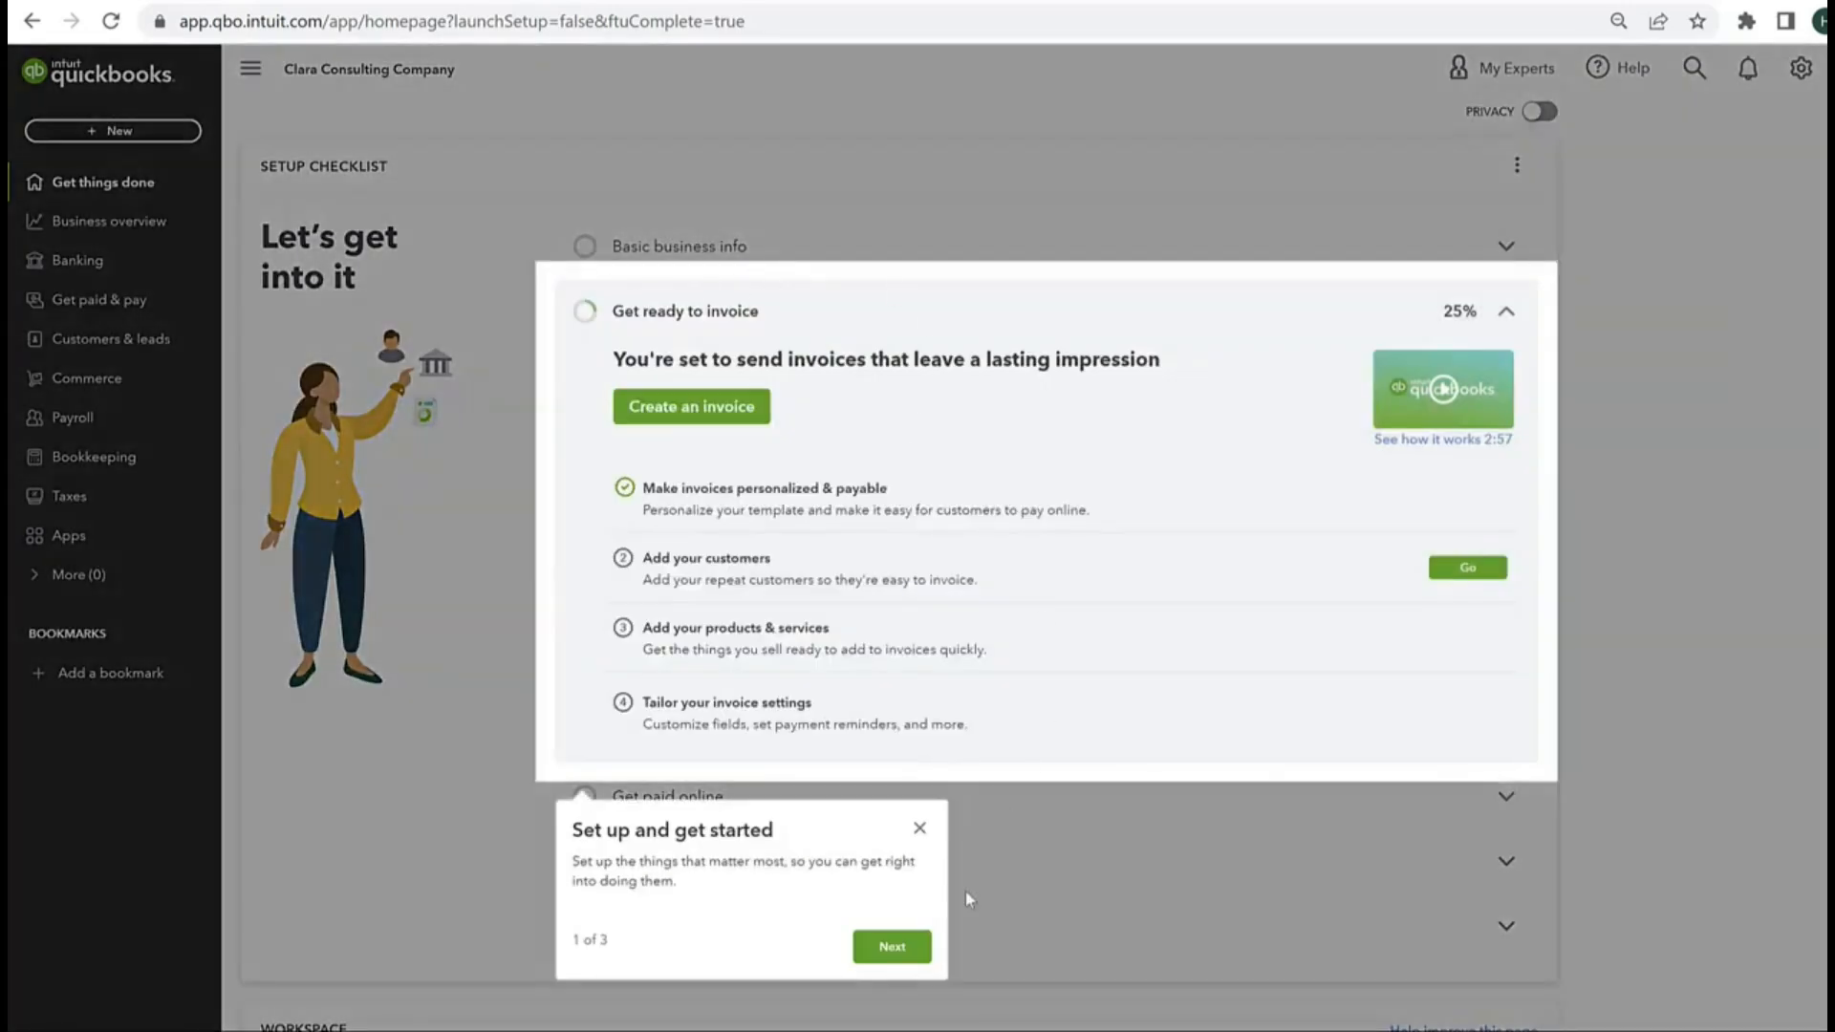
click(895, 948)
click(1510, 350)
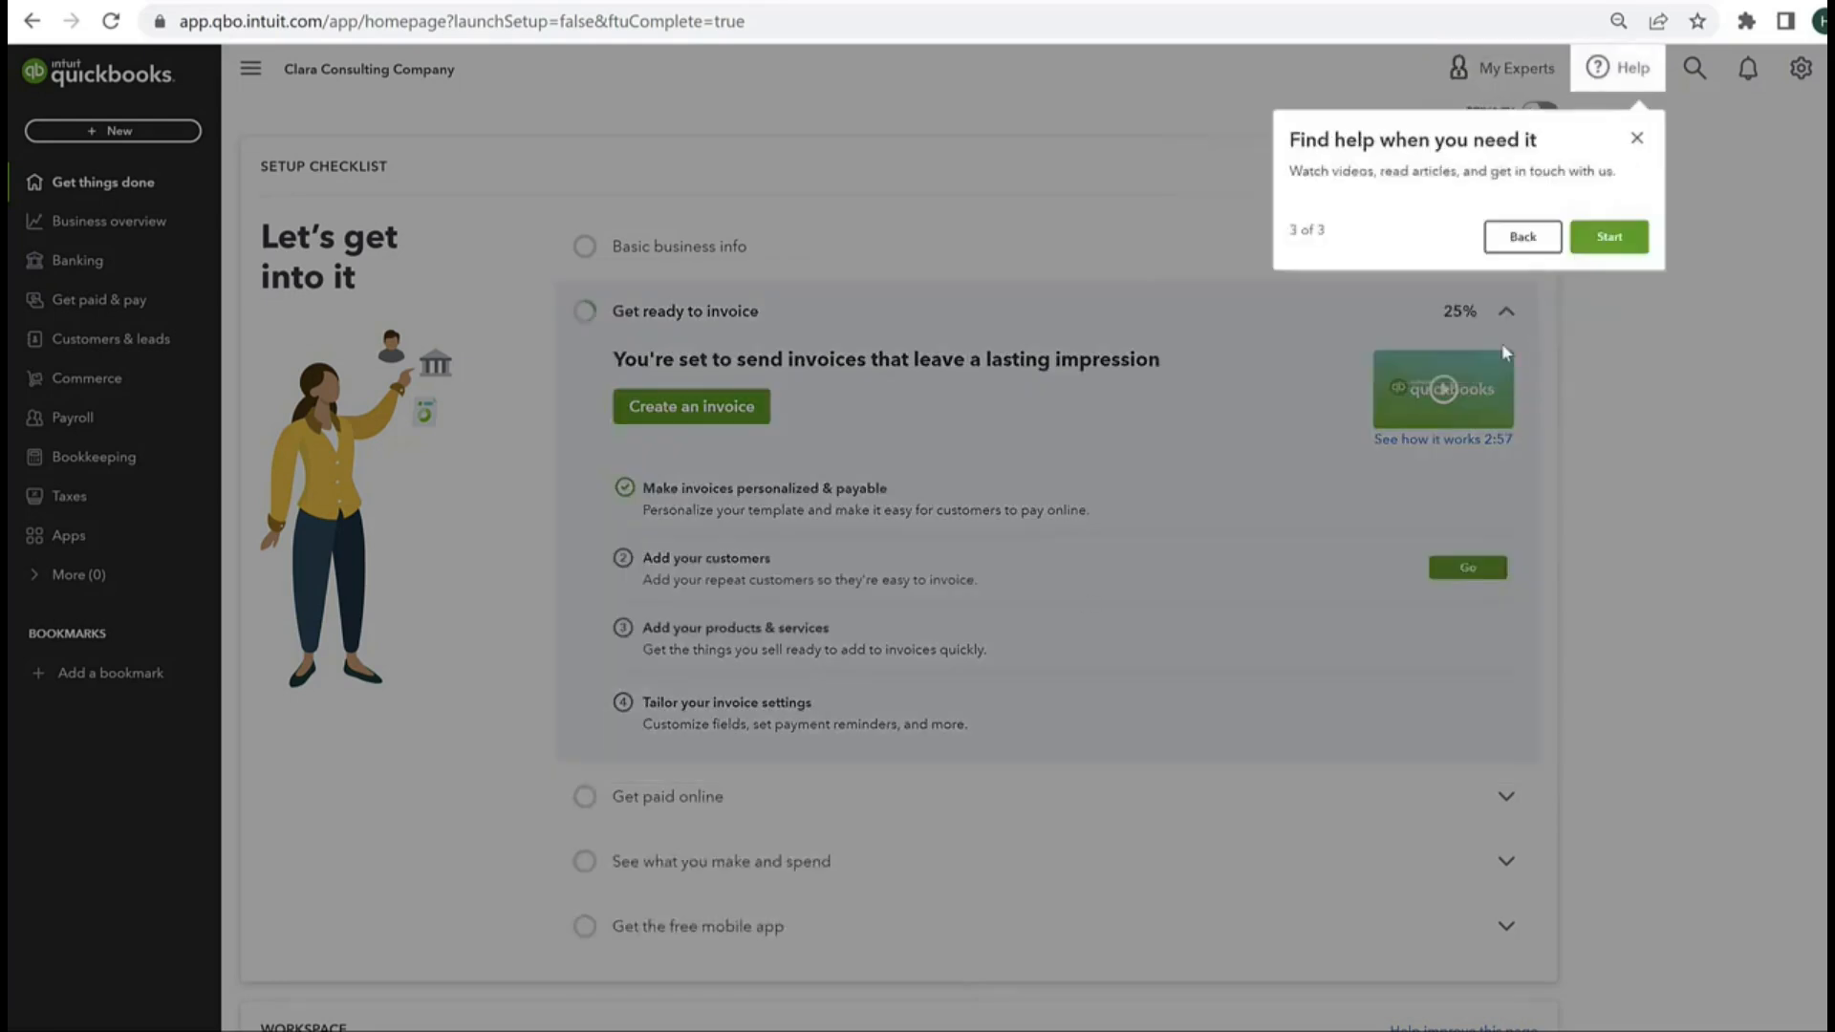
click(1611, 236)
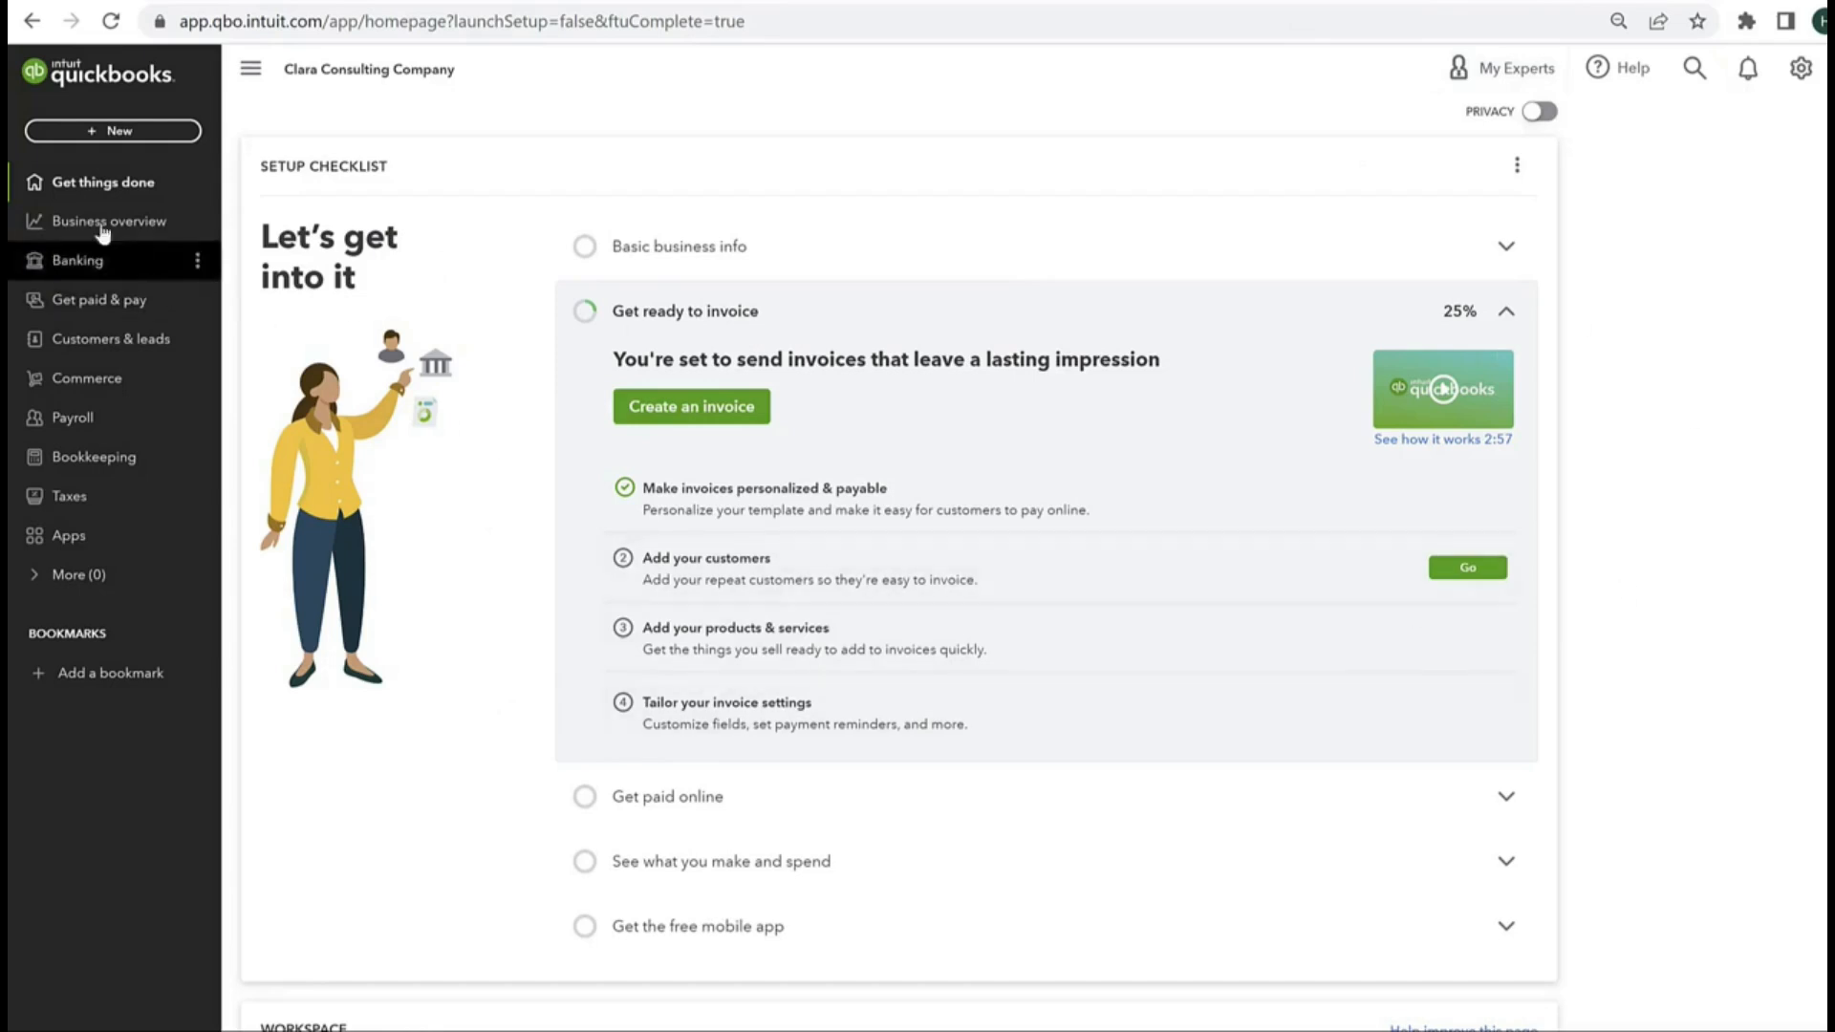
click(96, 182)
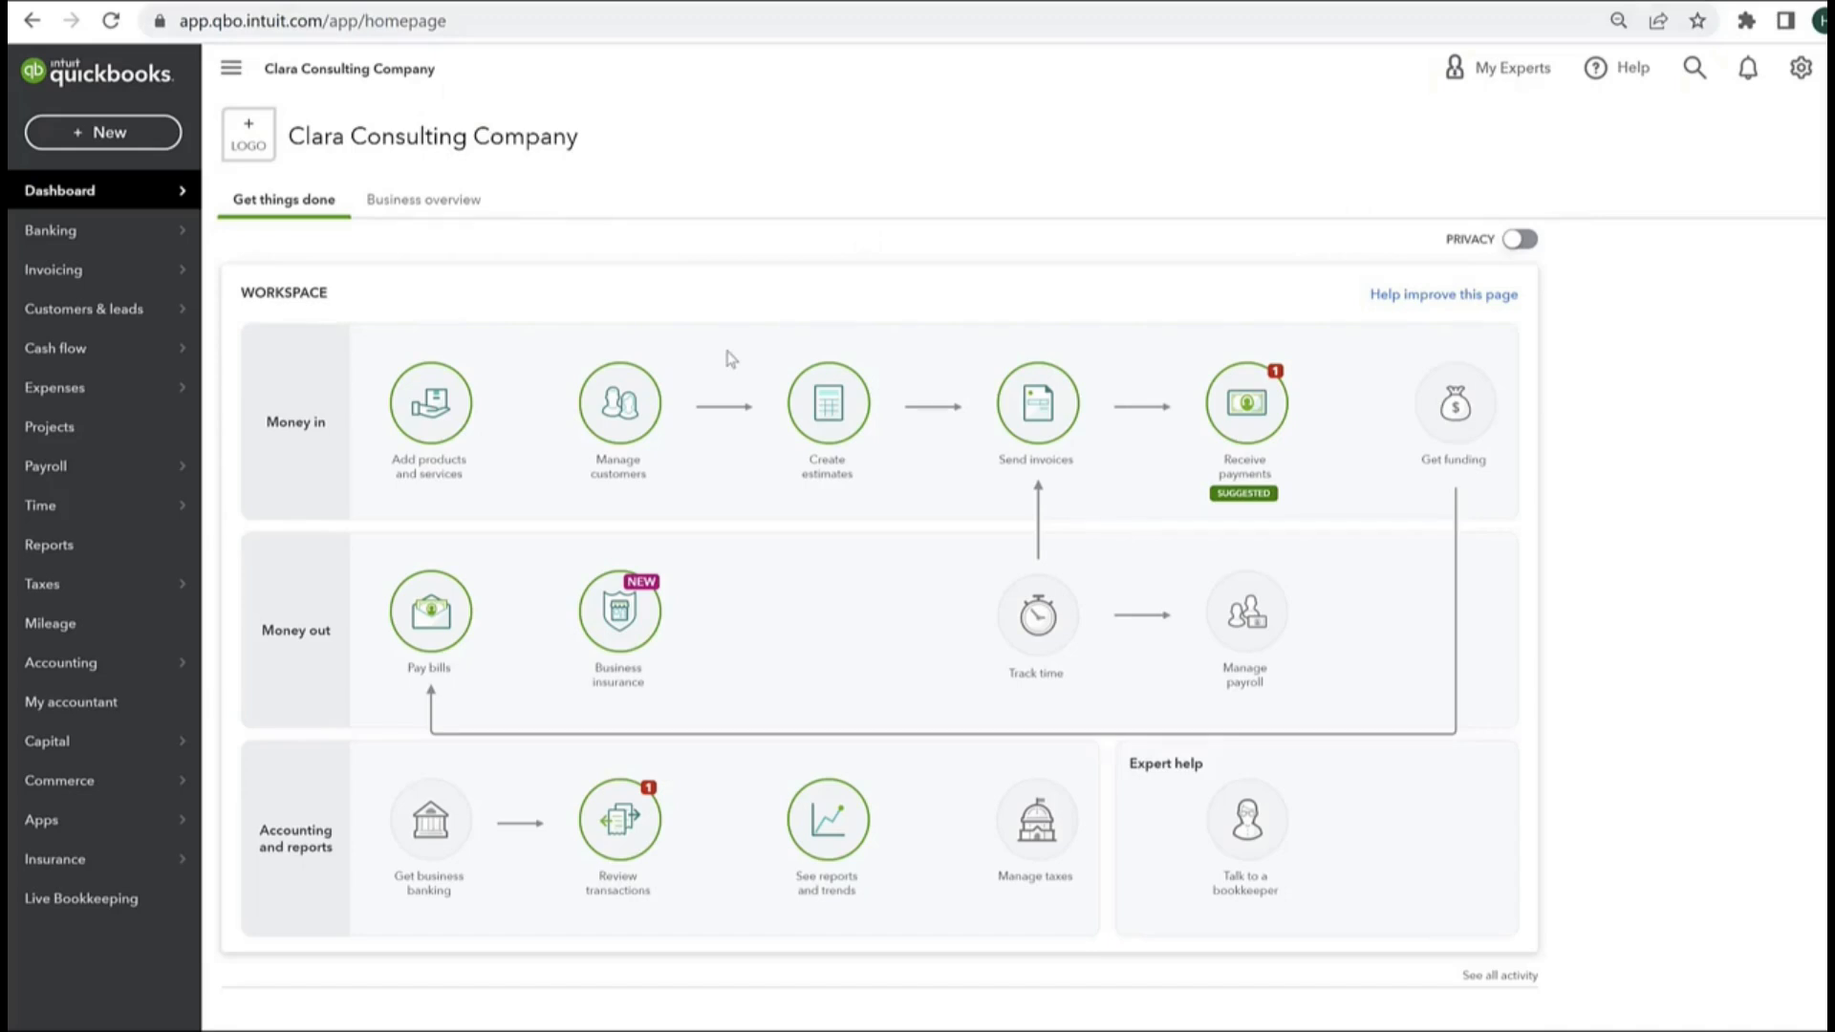
Step: Open the company's Billing & subscription settings and start the subscription for QuickBooks Plus
click(1800, 69)
click(1013, 179)
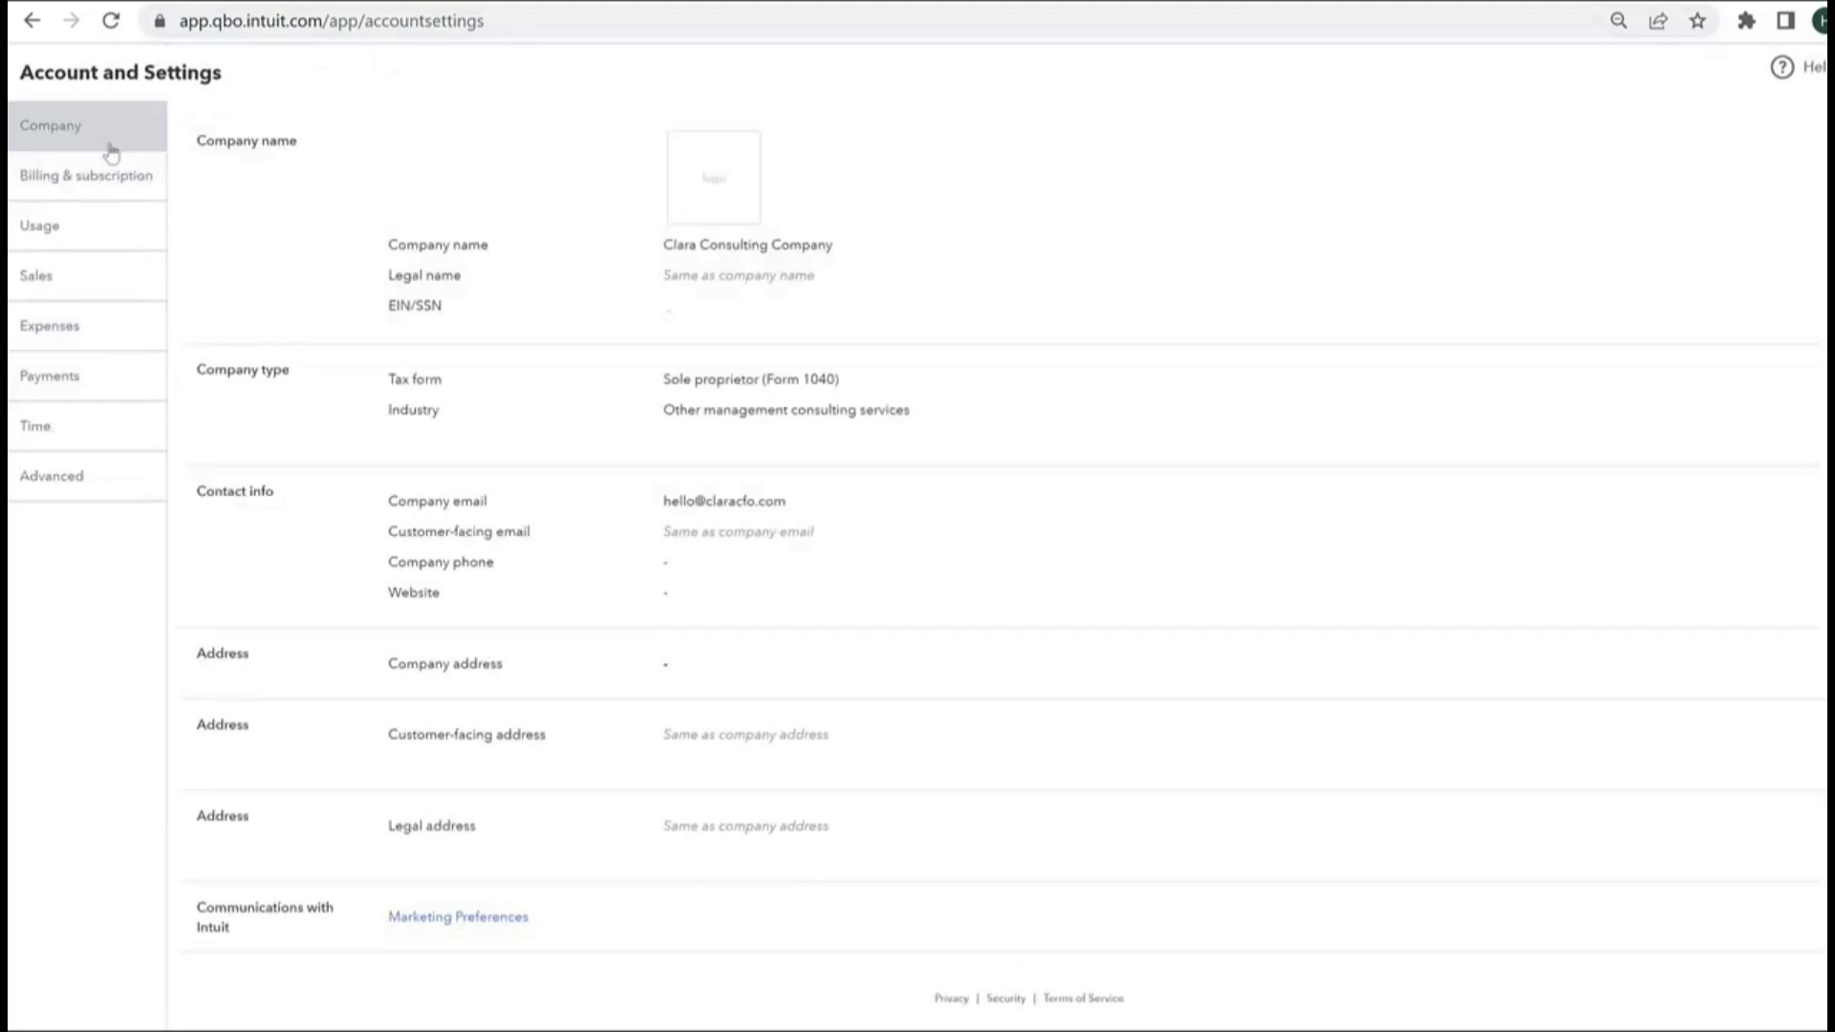
click(88, 182)
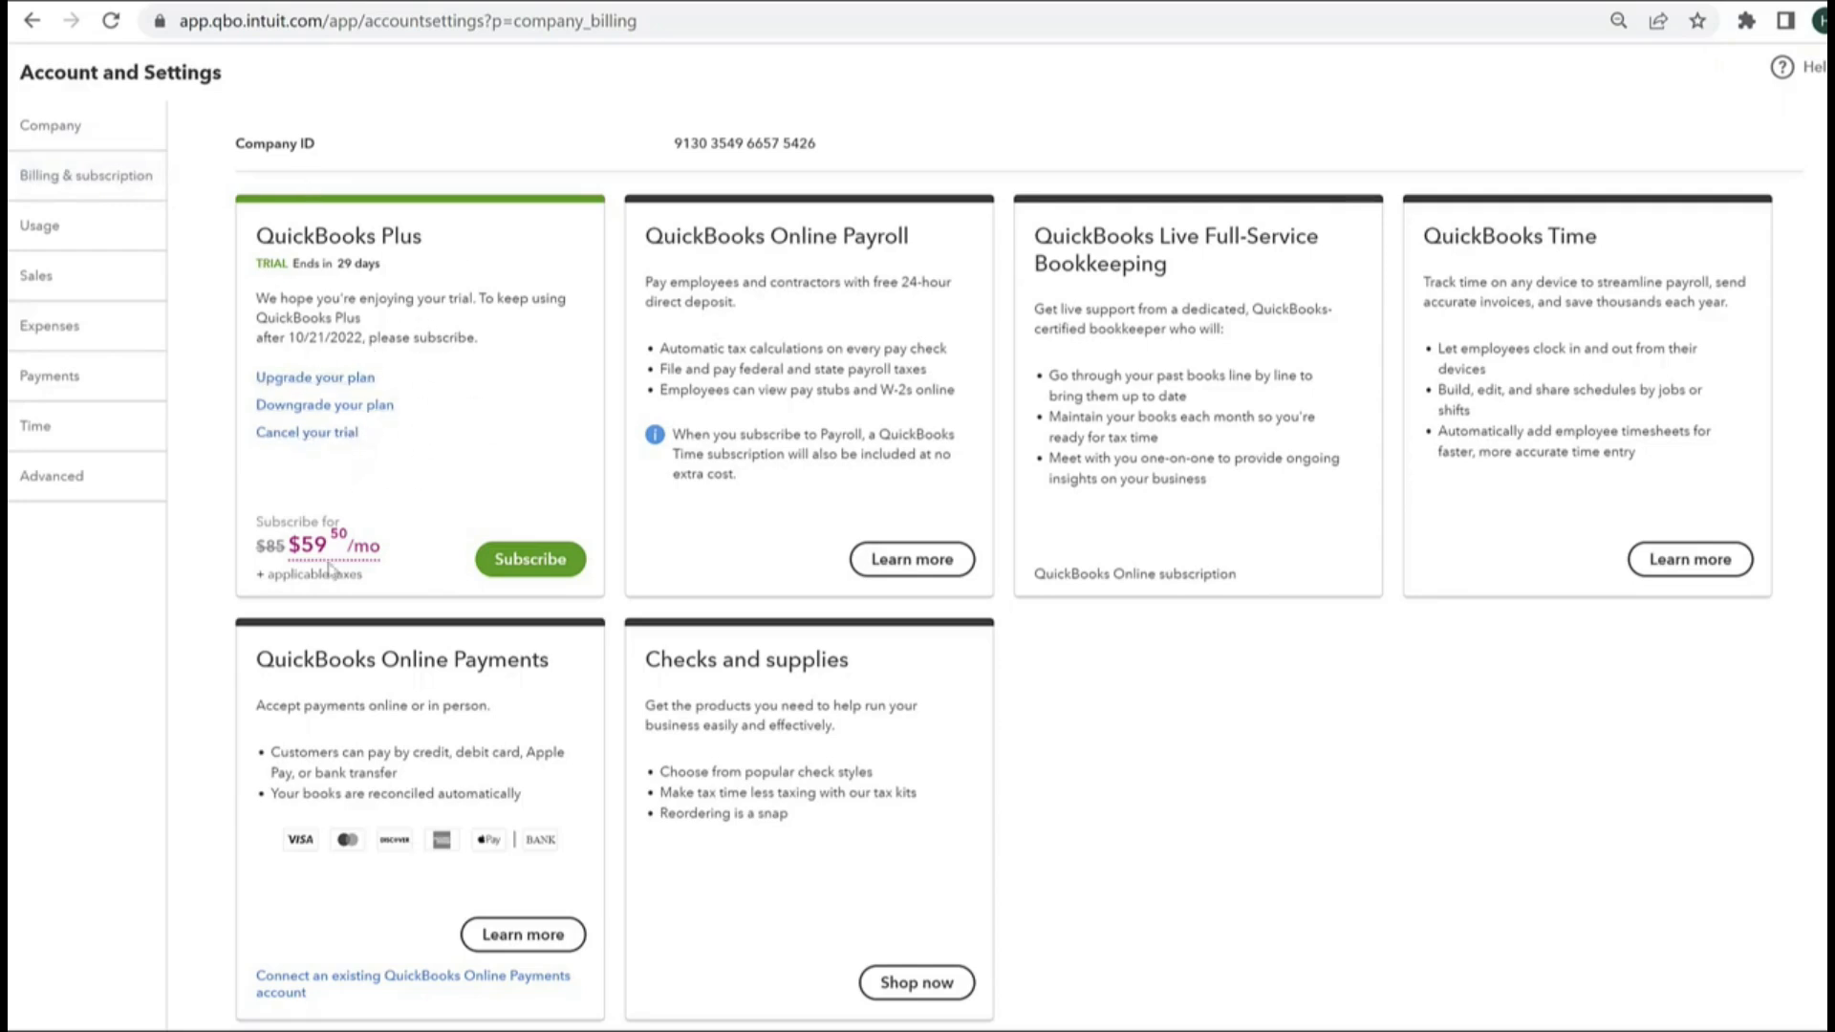
mouse_move(316, 550)
click(527, 566)
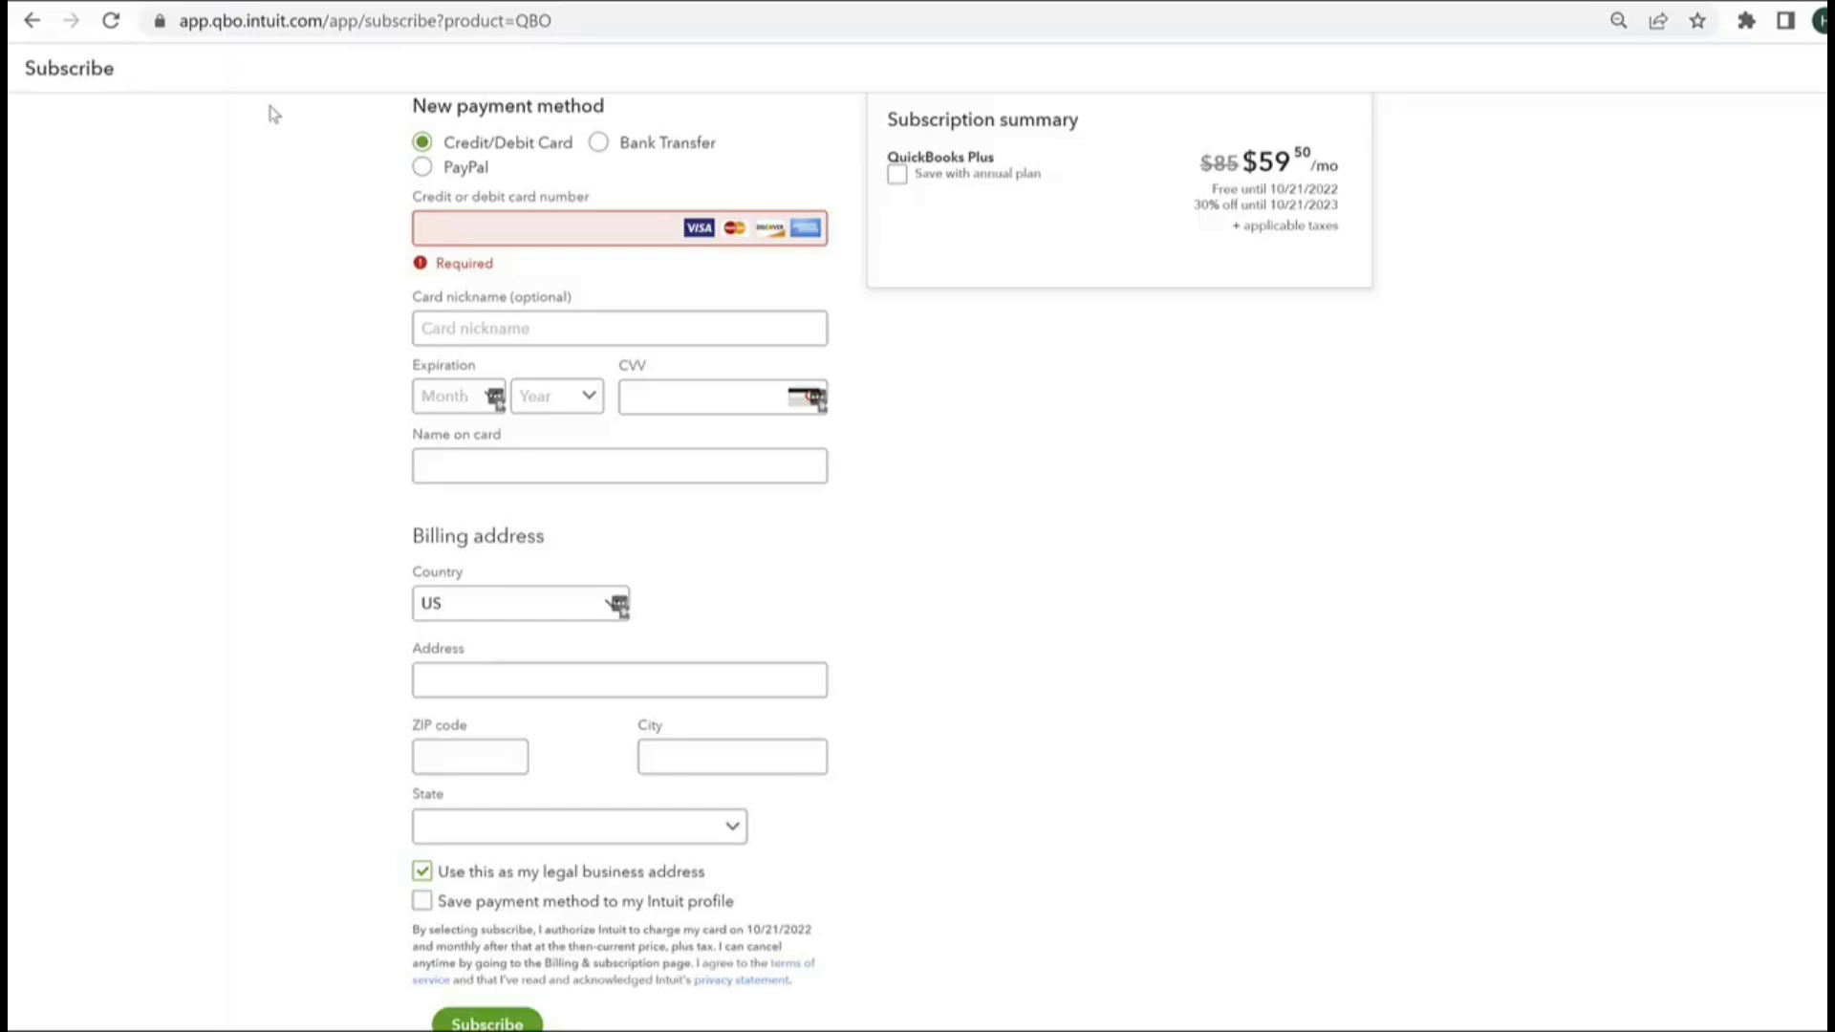
Step: Review the payment form and choose to save the payment method to the Intuit profile
scroll(411, 157, up, 1)
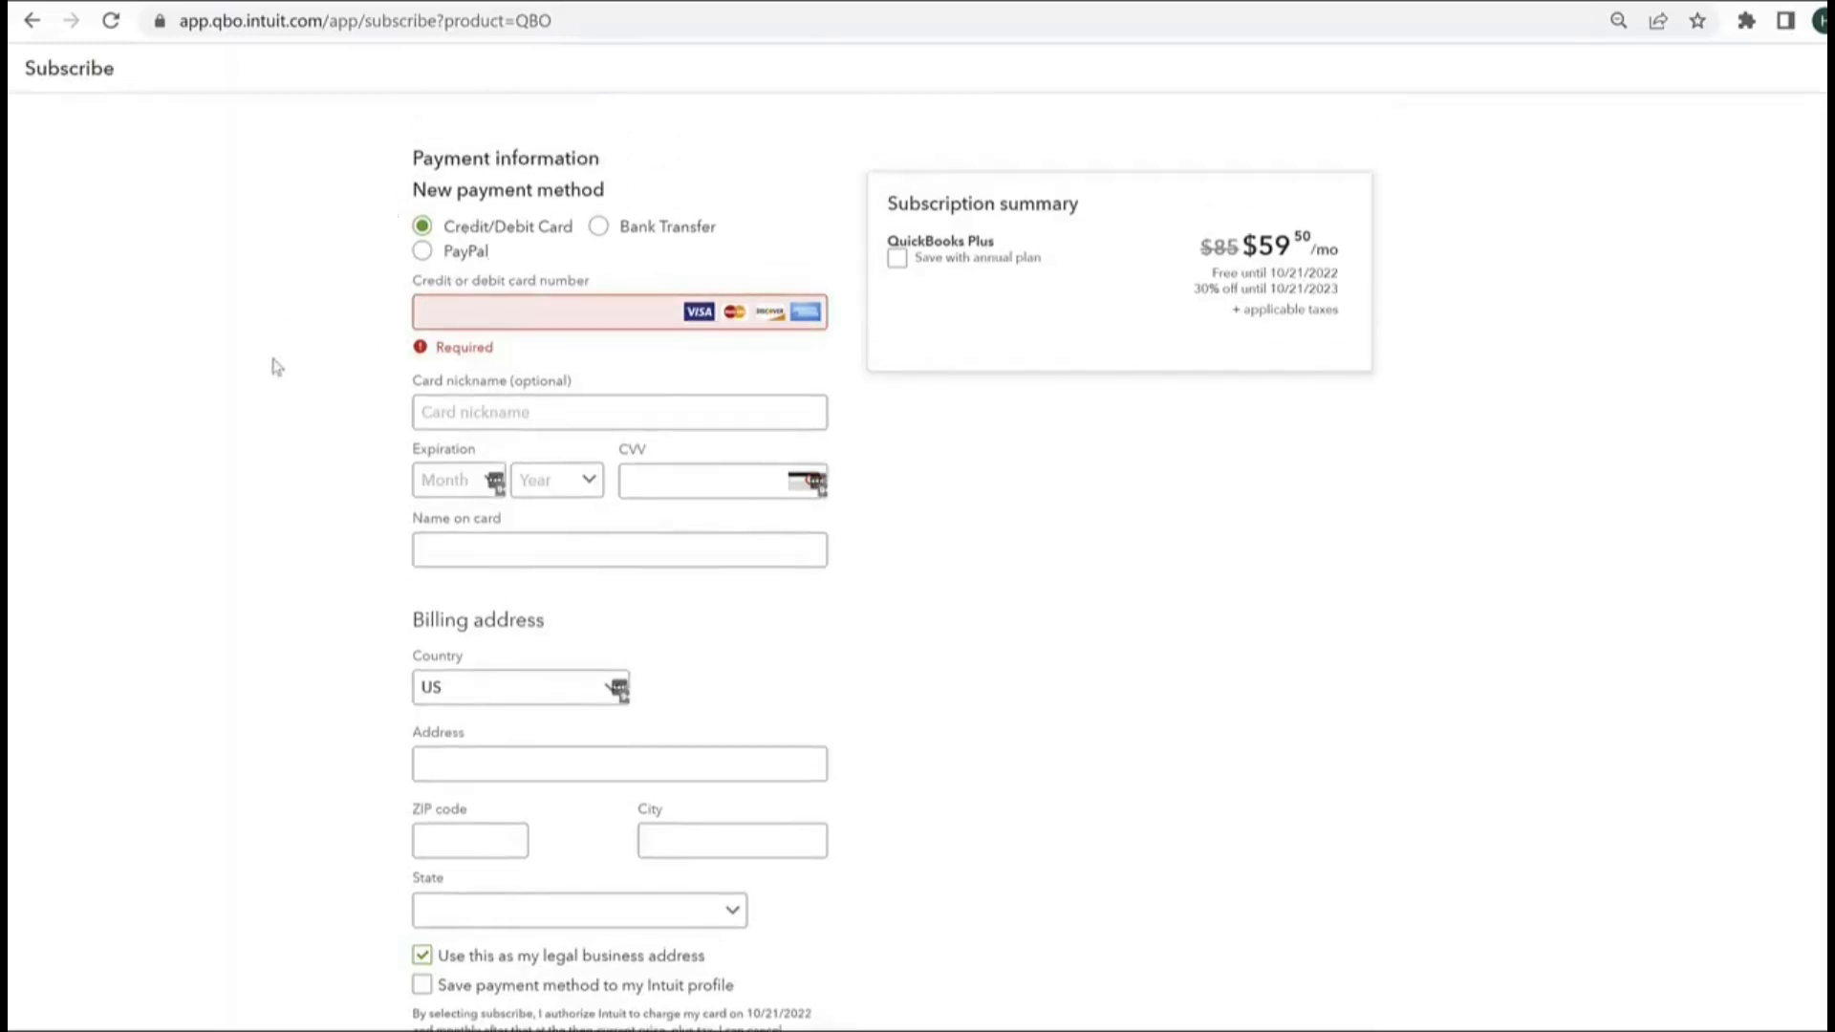
scroll(331, 427, down, 1)
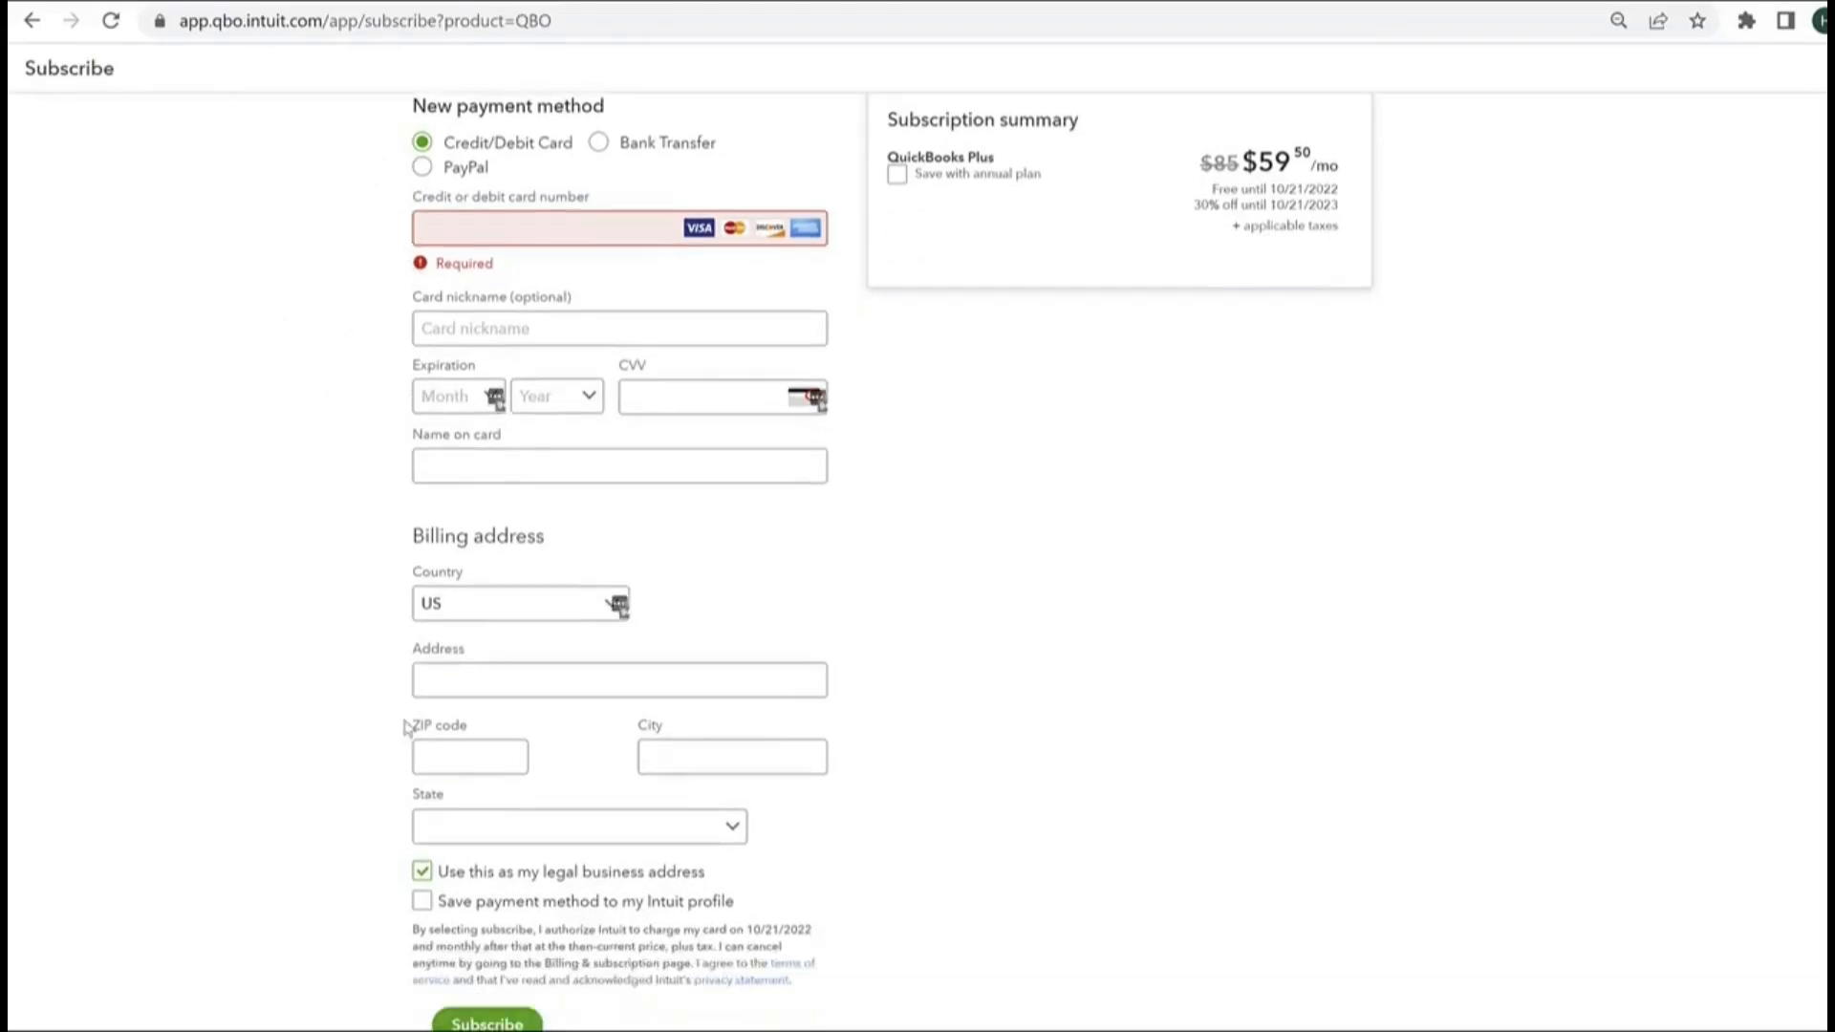
click(422, 902)
Step: Compare the QuickBooks Plus annual and monthly pricing by turning the annual plan option on and off
scroll(1008, 299, up, 1)
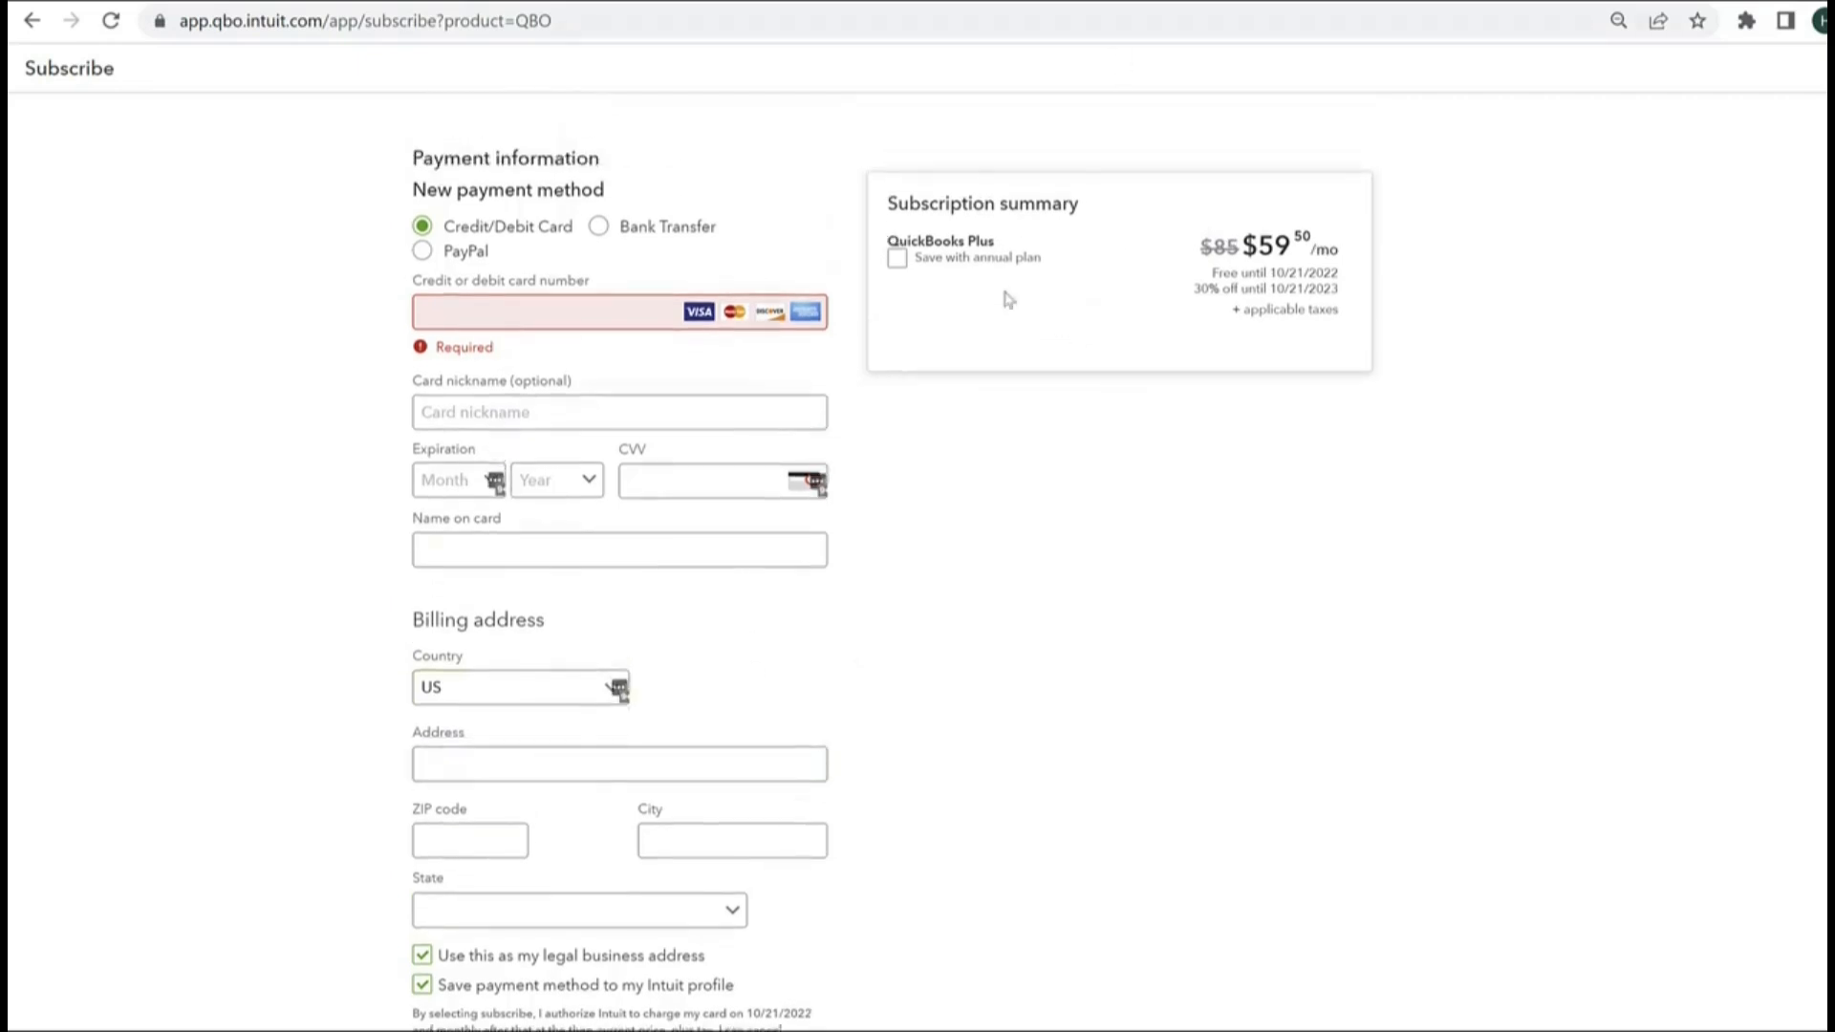
click(896, 261)
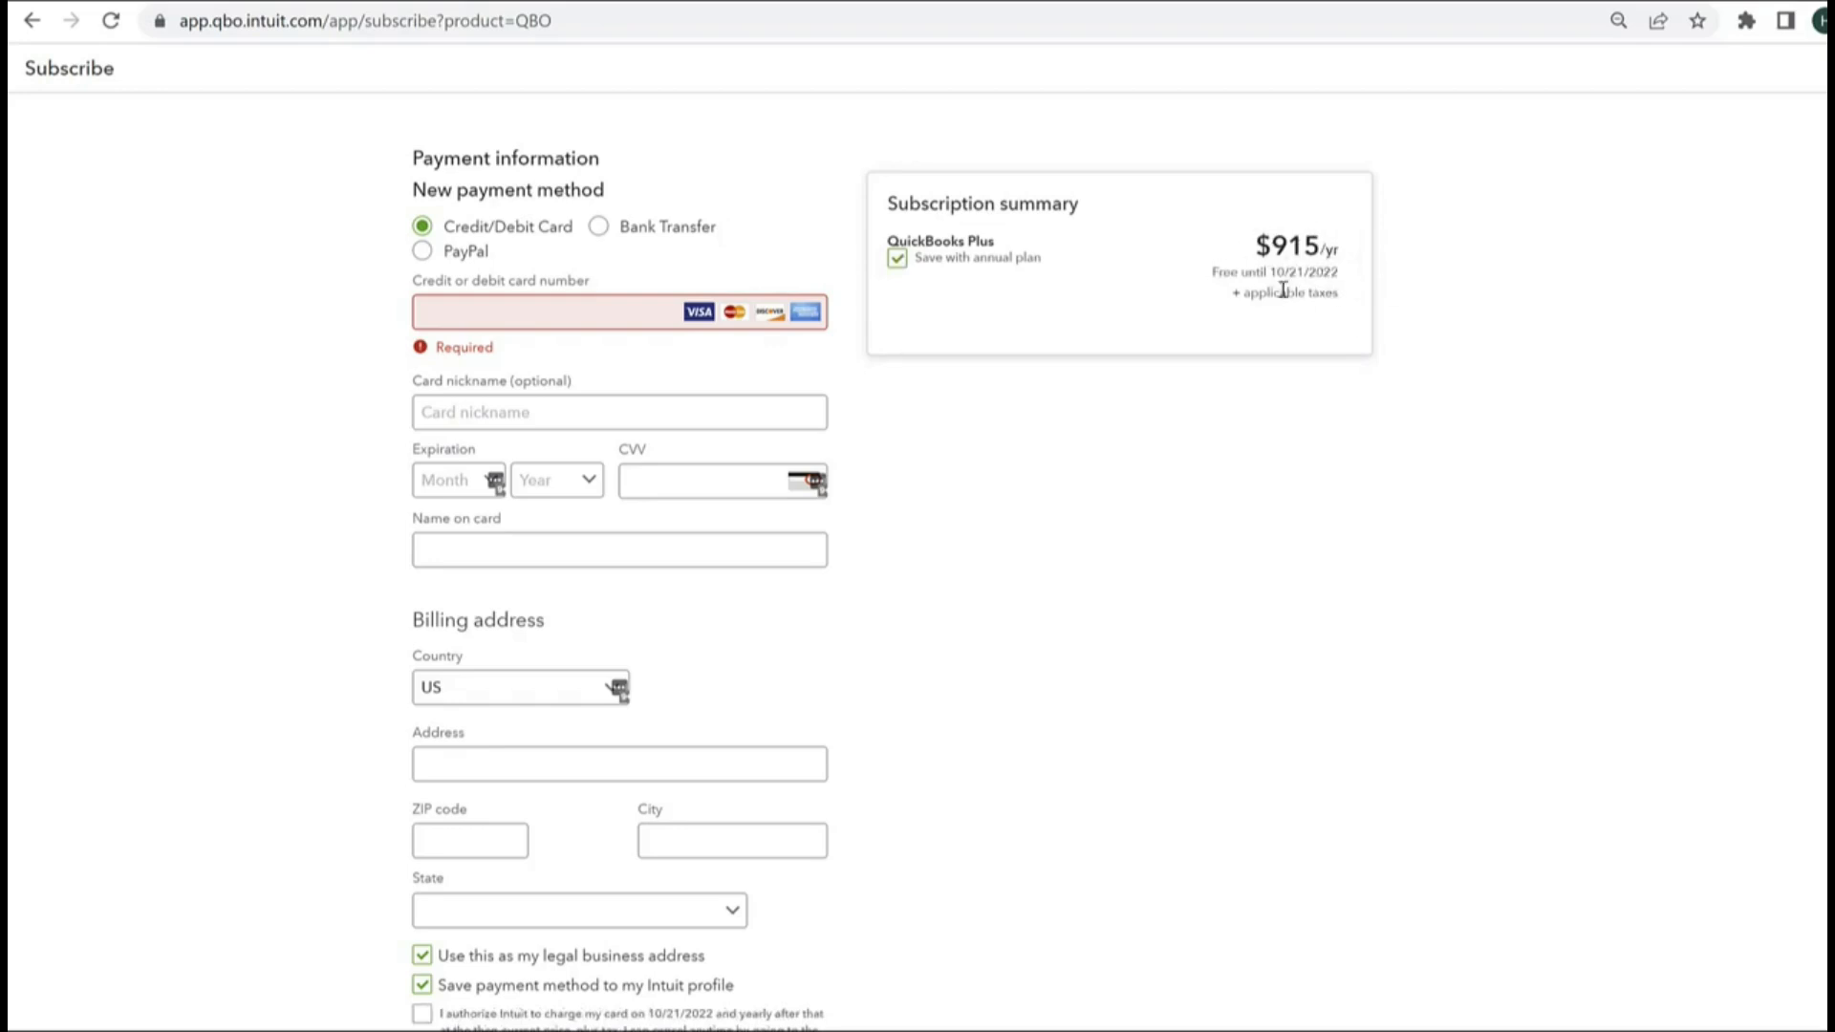
click(900, 262)
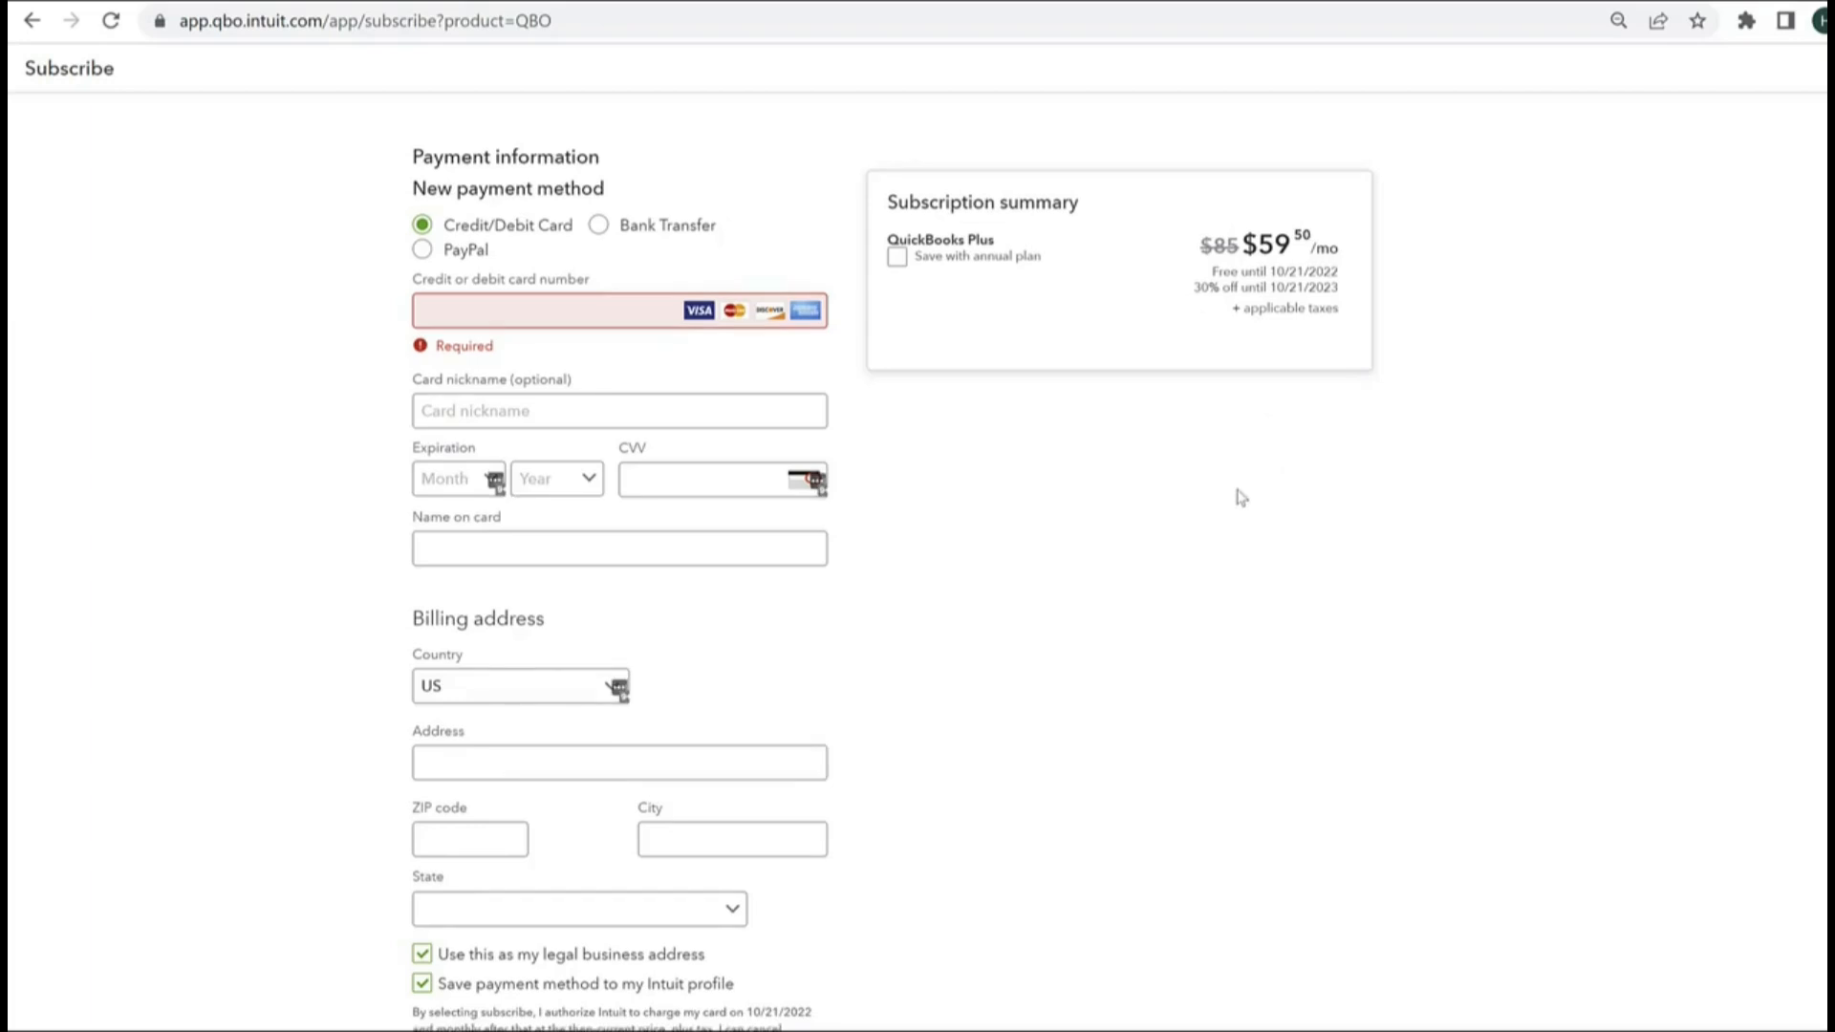
scroll(1238, 492, down, 1)
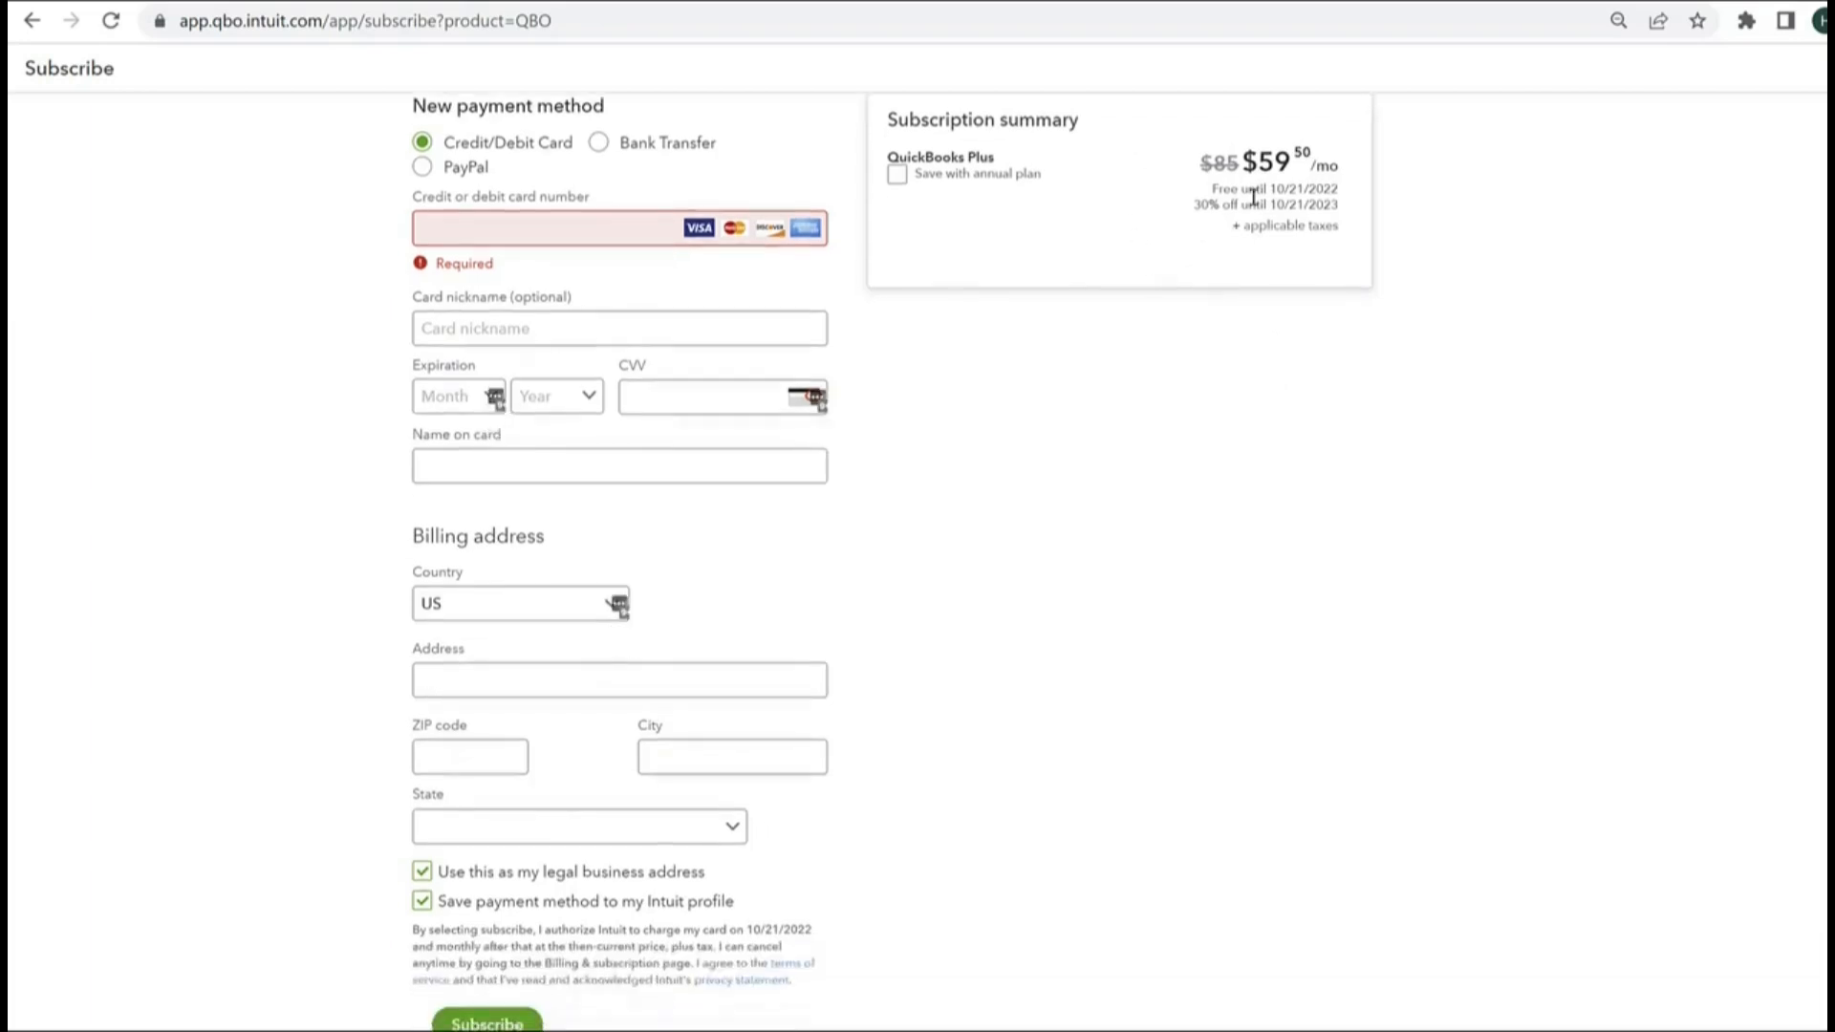
scroll(916, 234, up, 1)
click(896, 258)
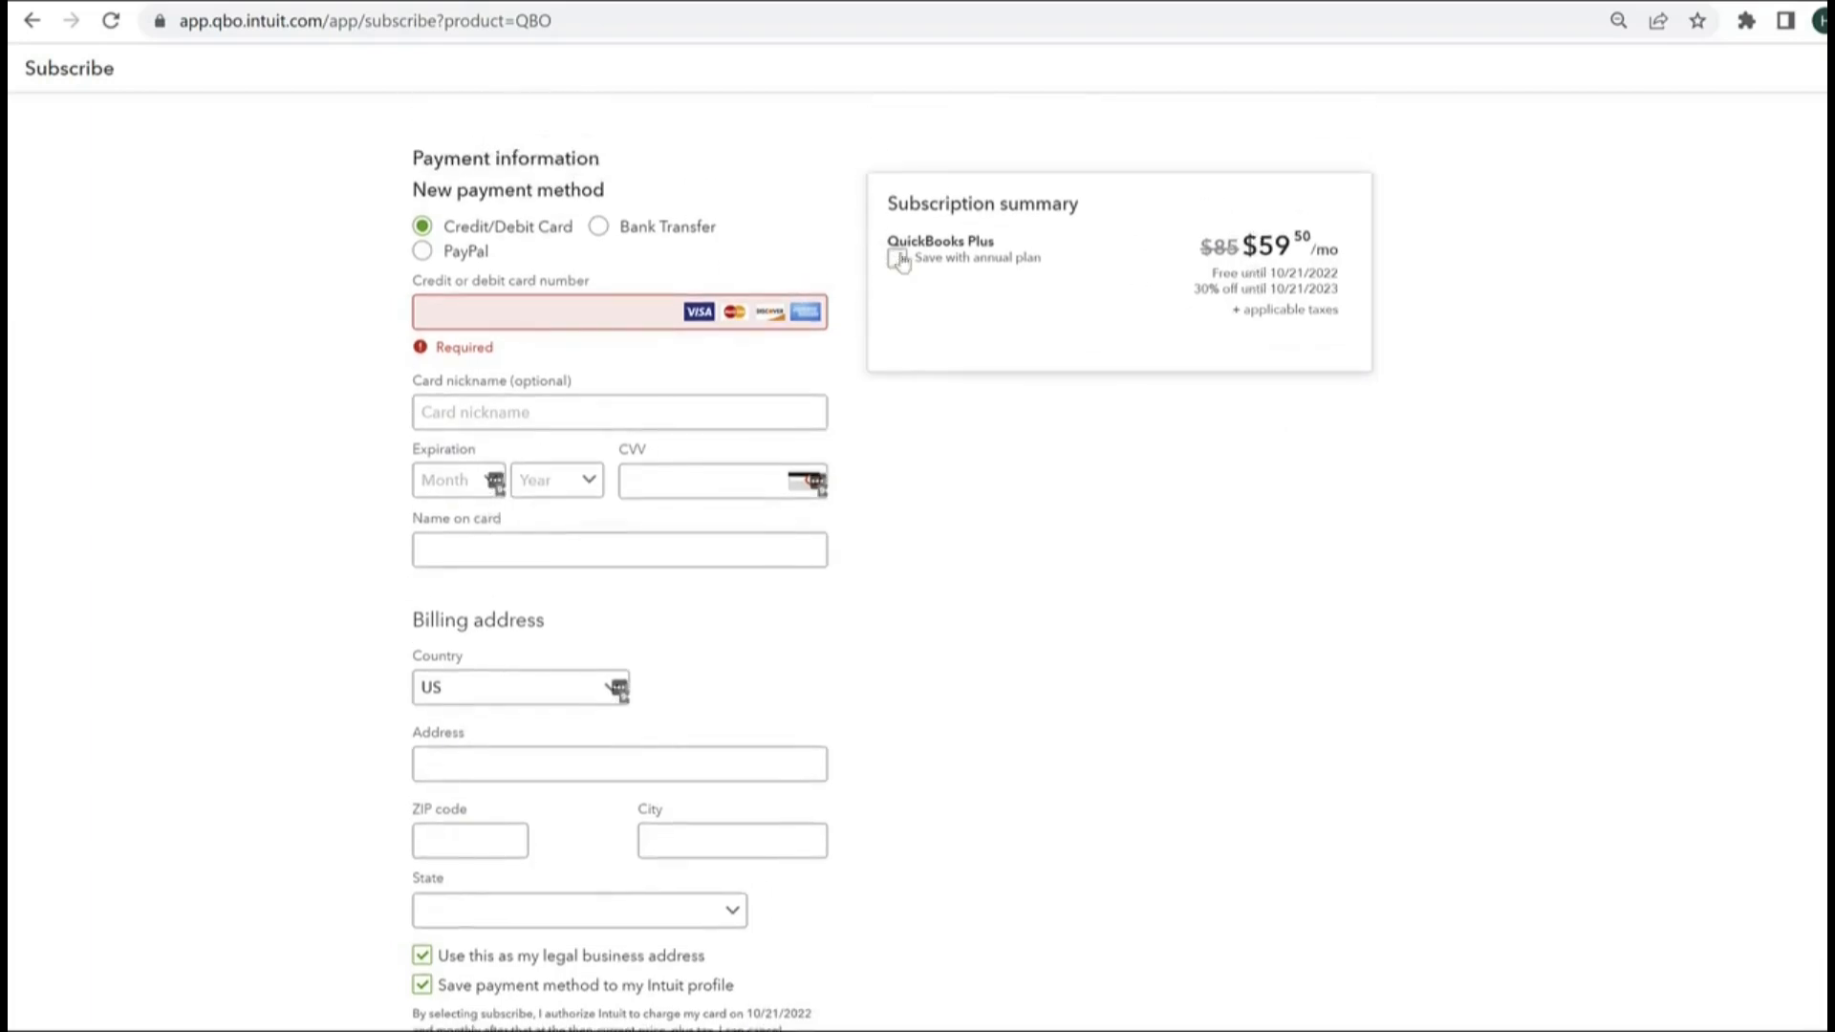
click(898, 260)
scroll(1393, 381, down, 1)
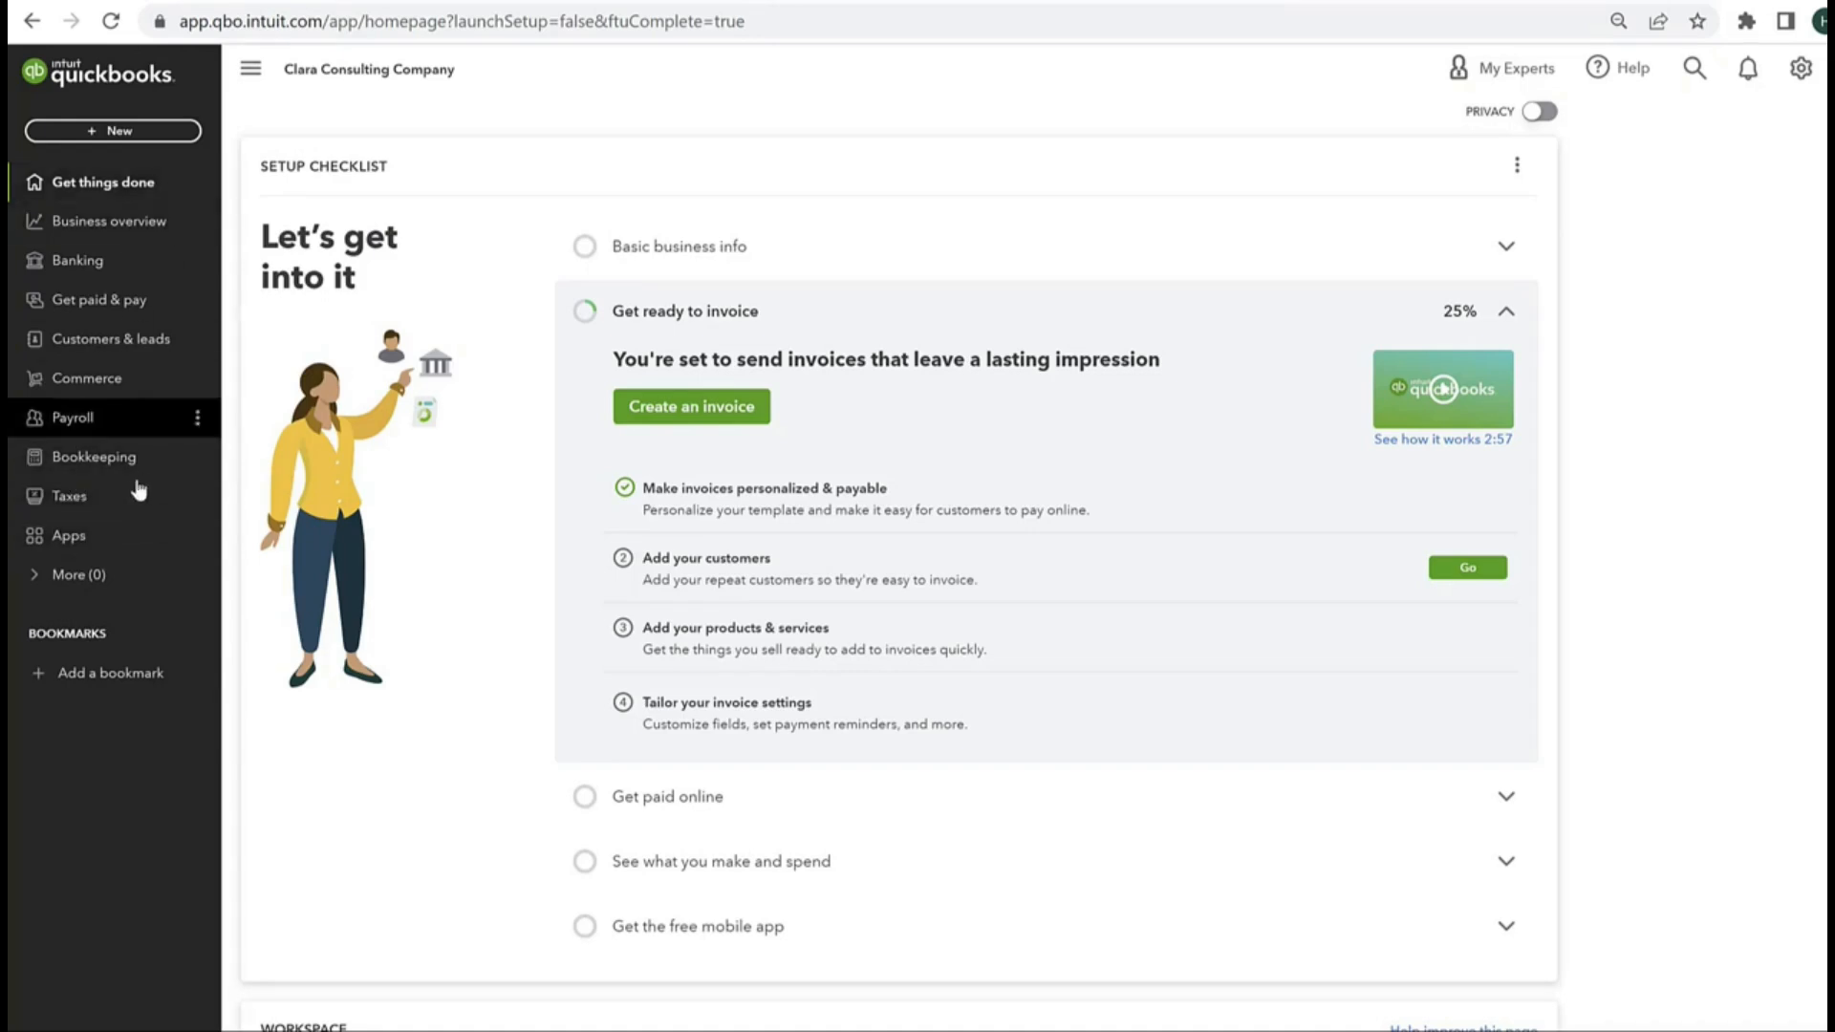
Step: Switch the company from Business view to Accountant view and reveal the Banking submenu
click(1800, 69)
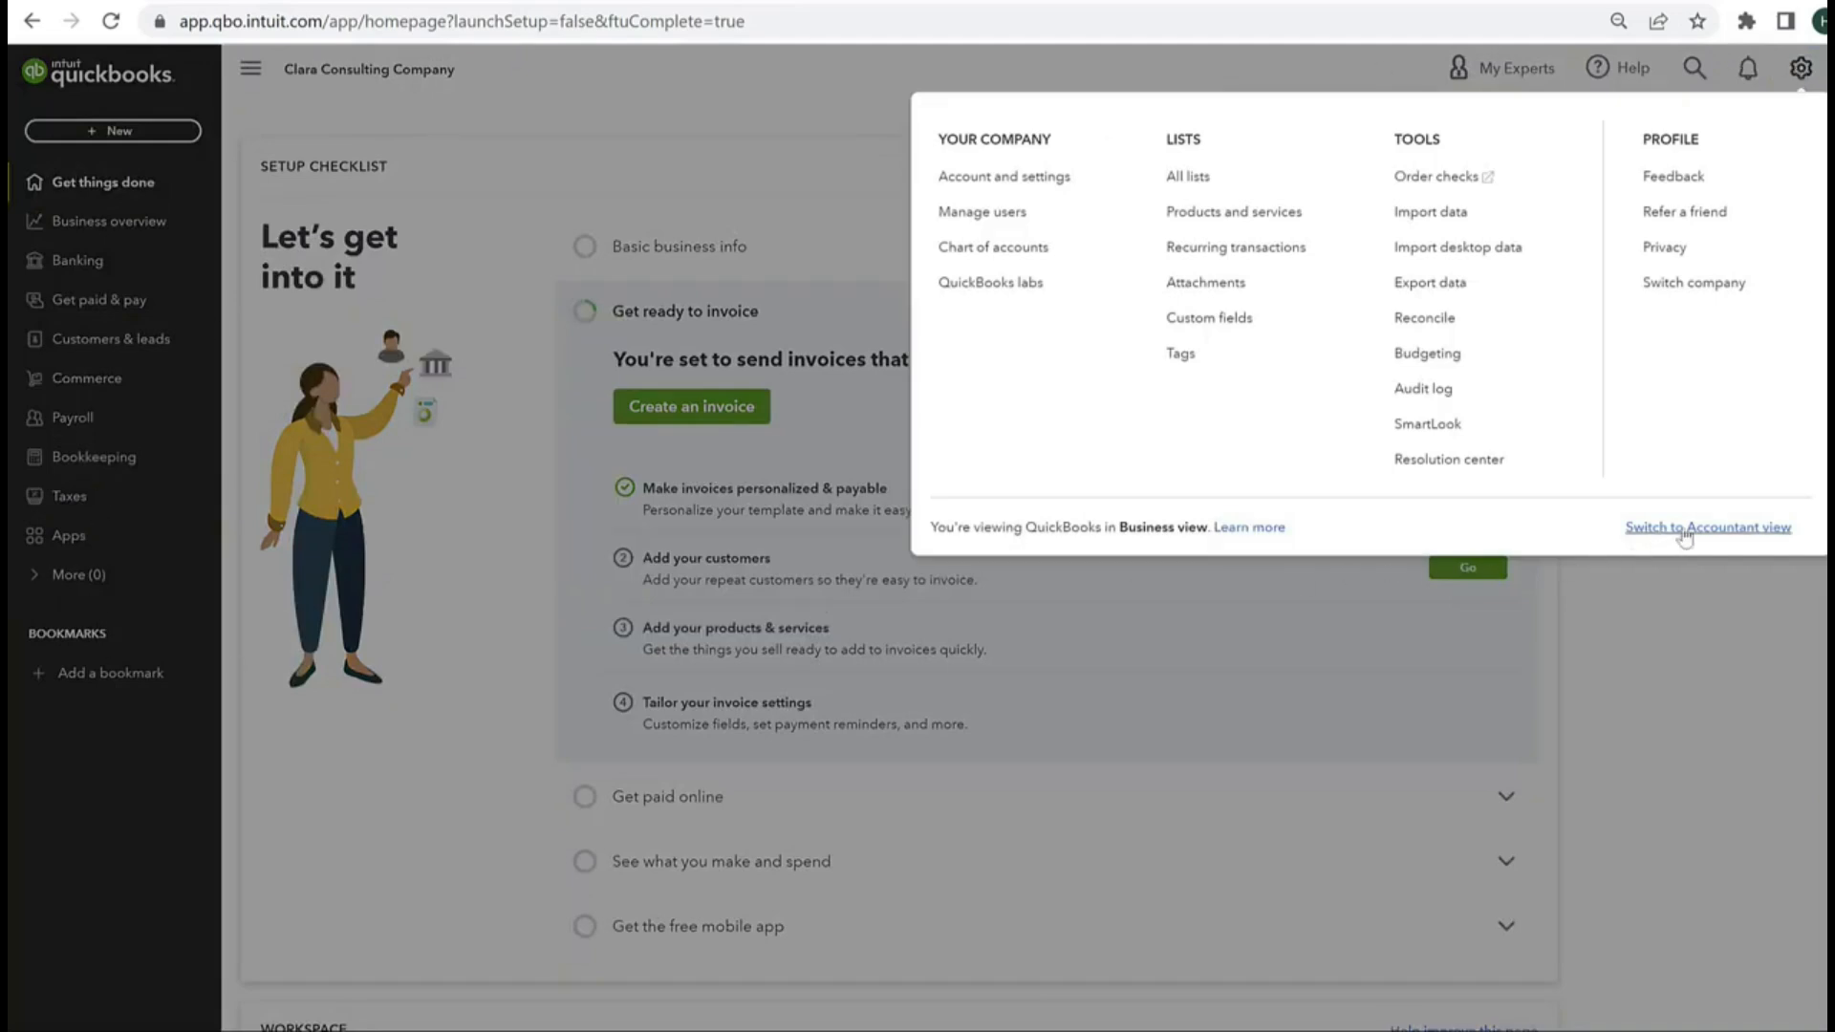
click(1800, 69)
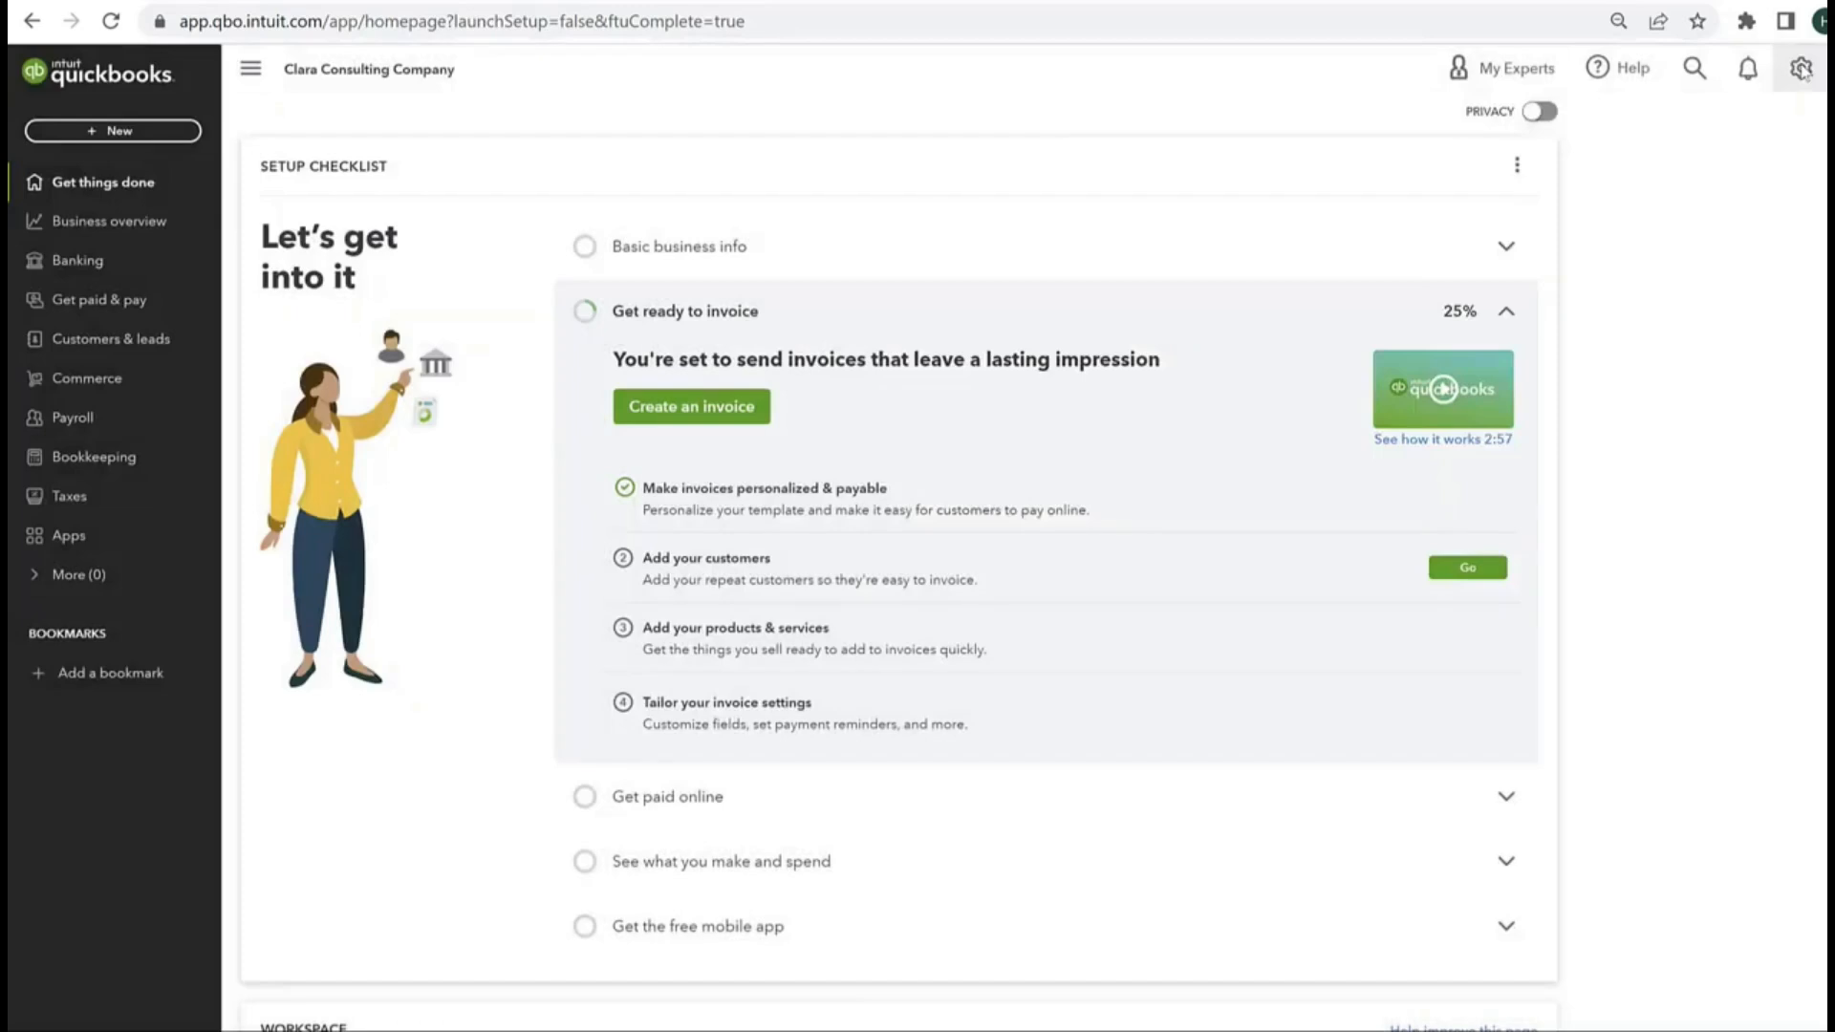
click(1800, 69)
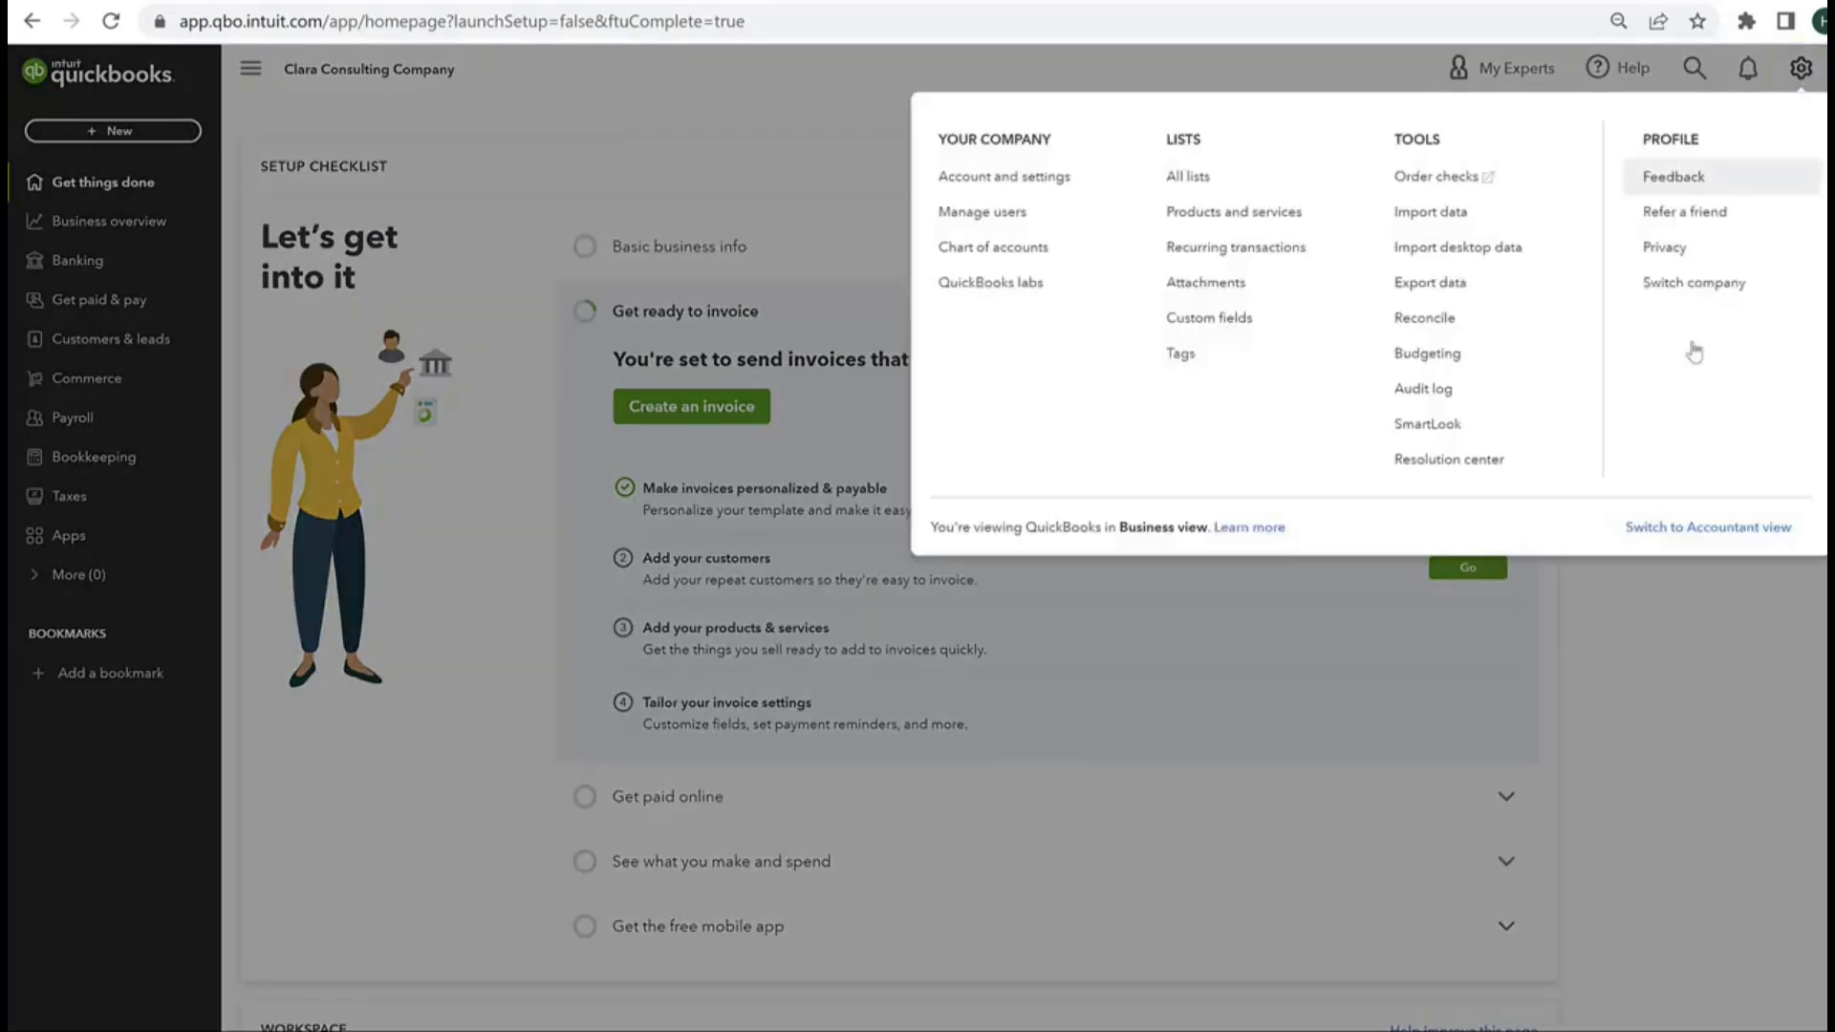
click(1666, 535)
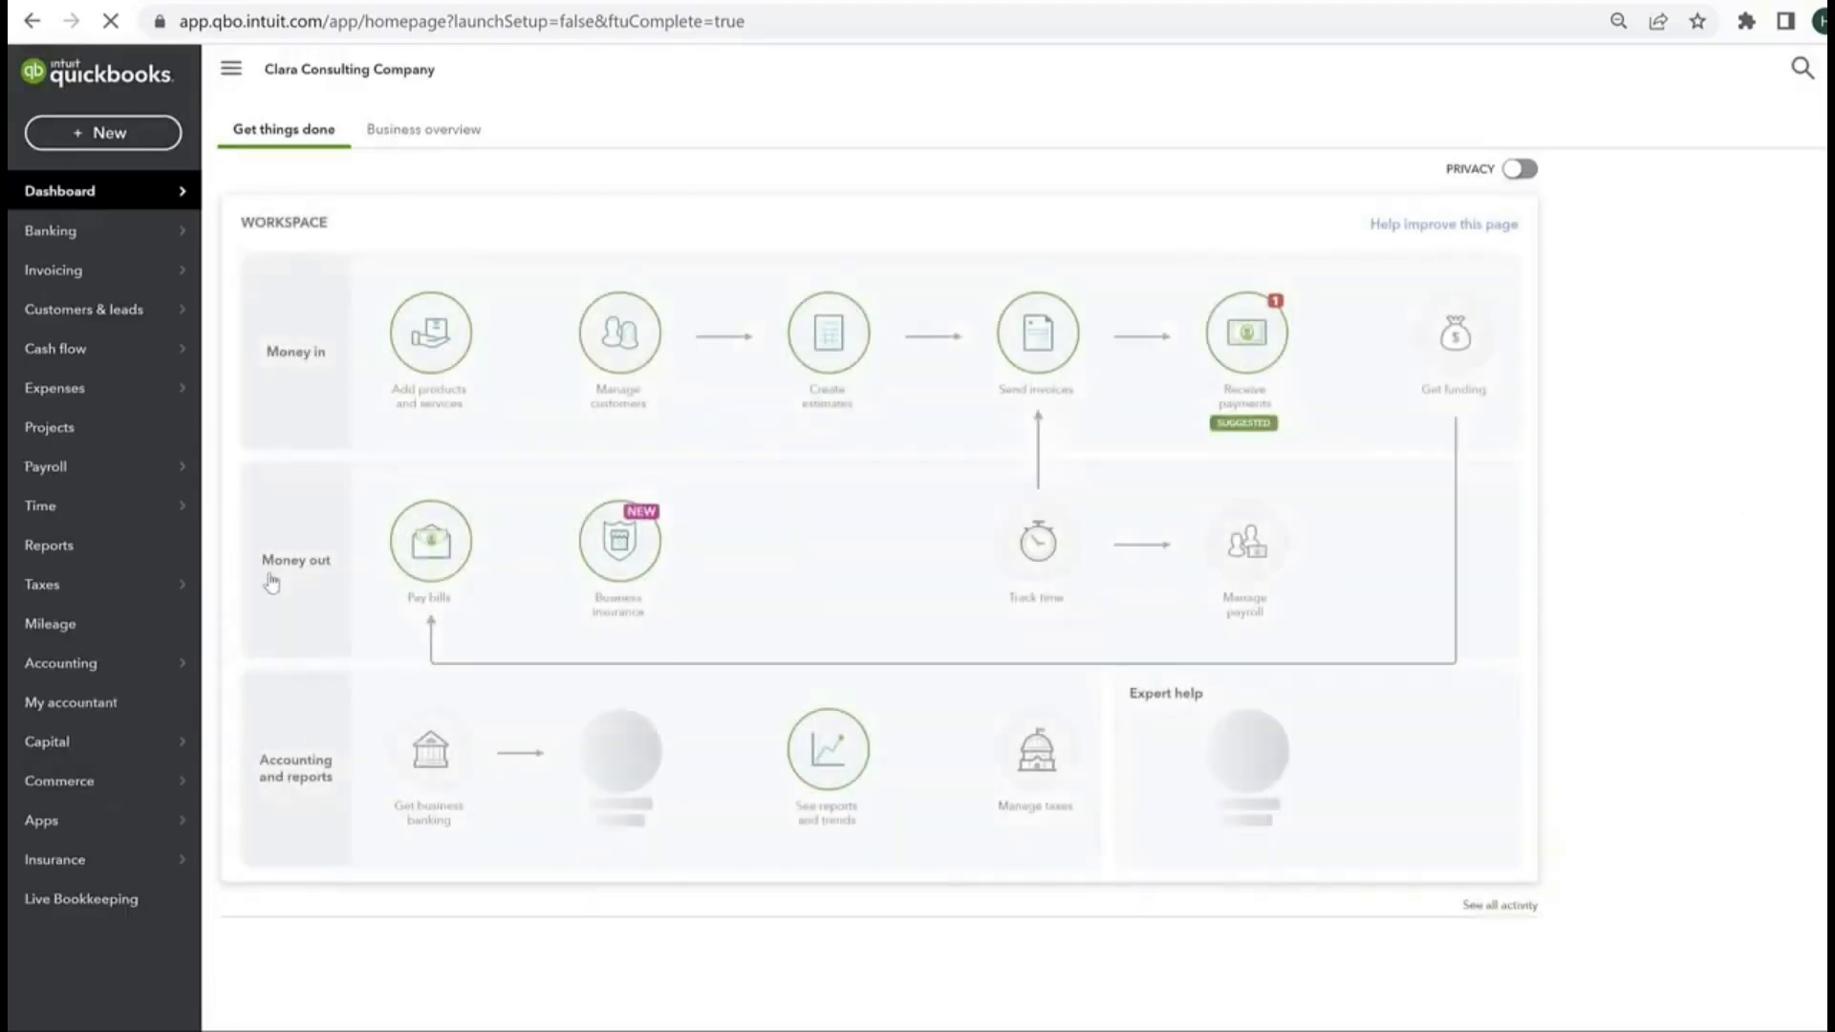
mouse_move(94, 269)
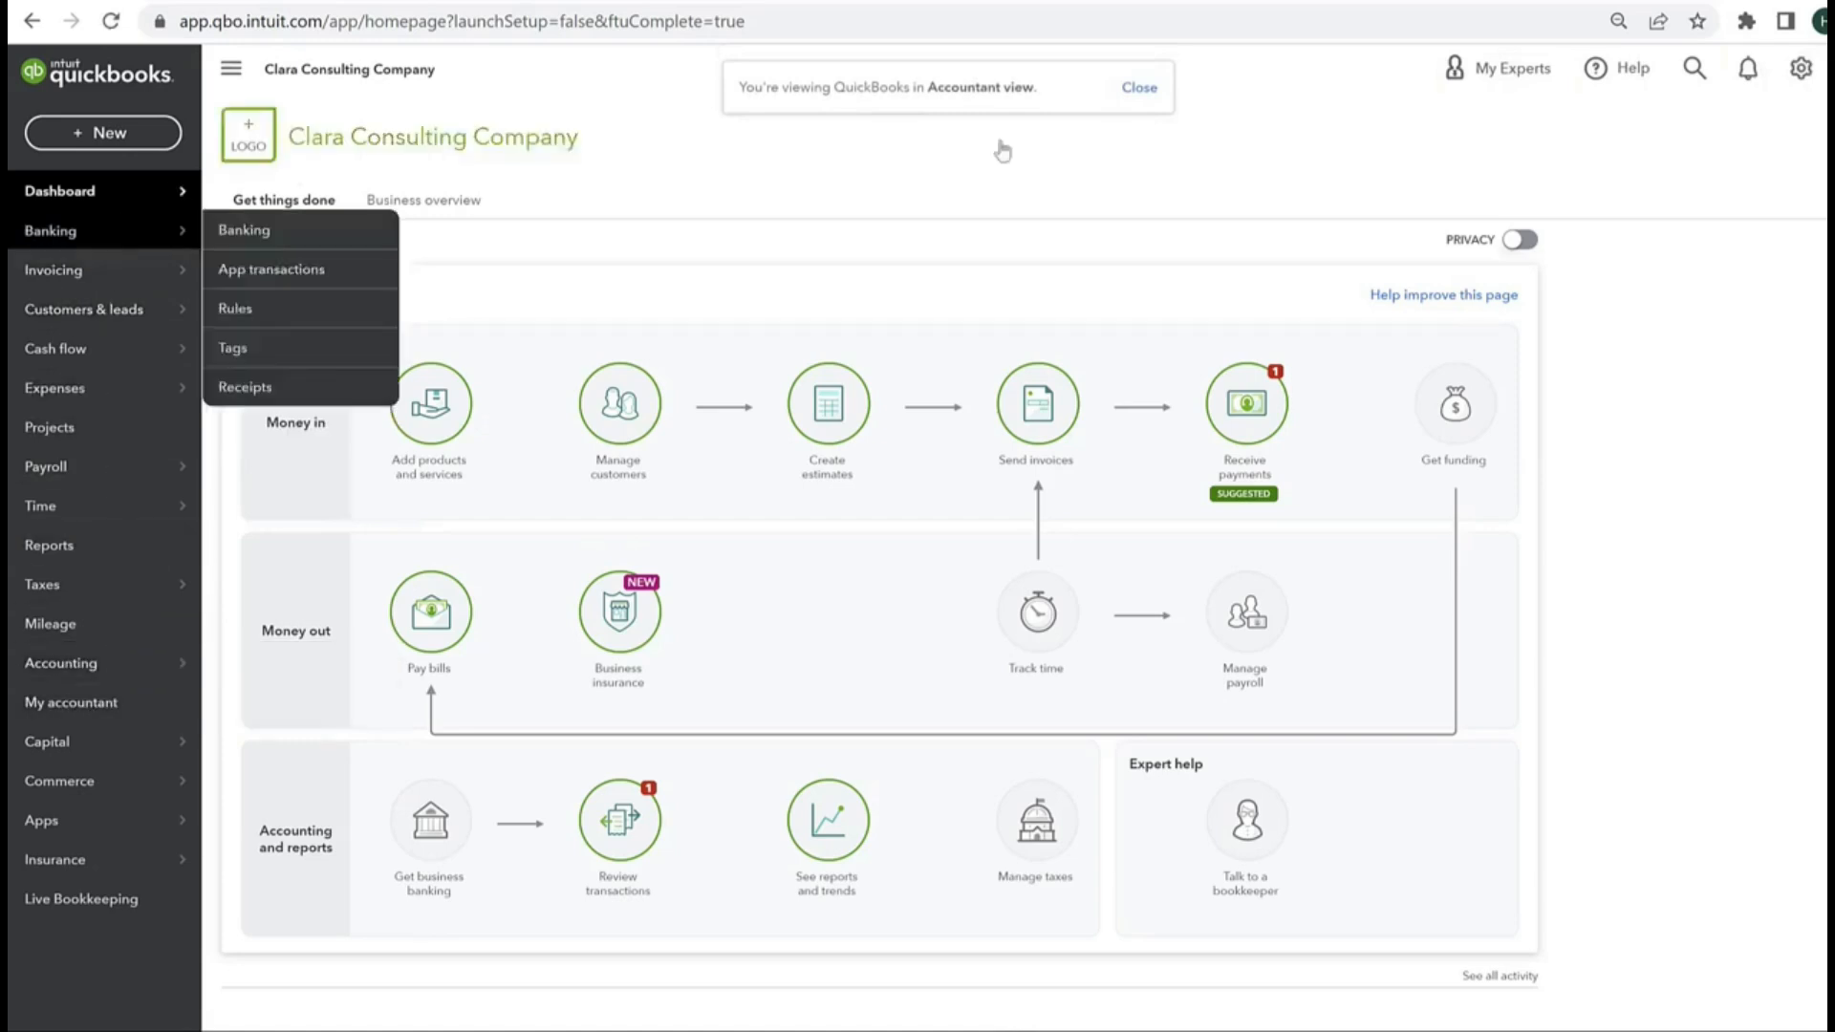
Step: Switch back to Business view, expand the More section of the navigation, and open the Get things done page
click(1809, 77)
click(1726, 528)
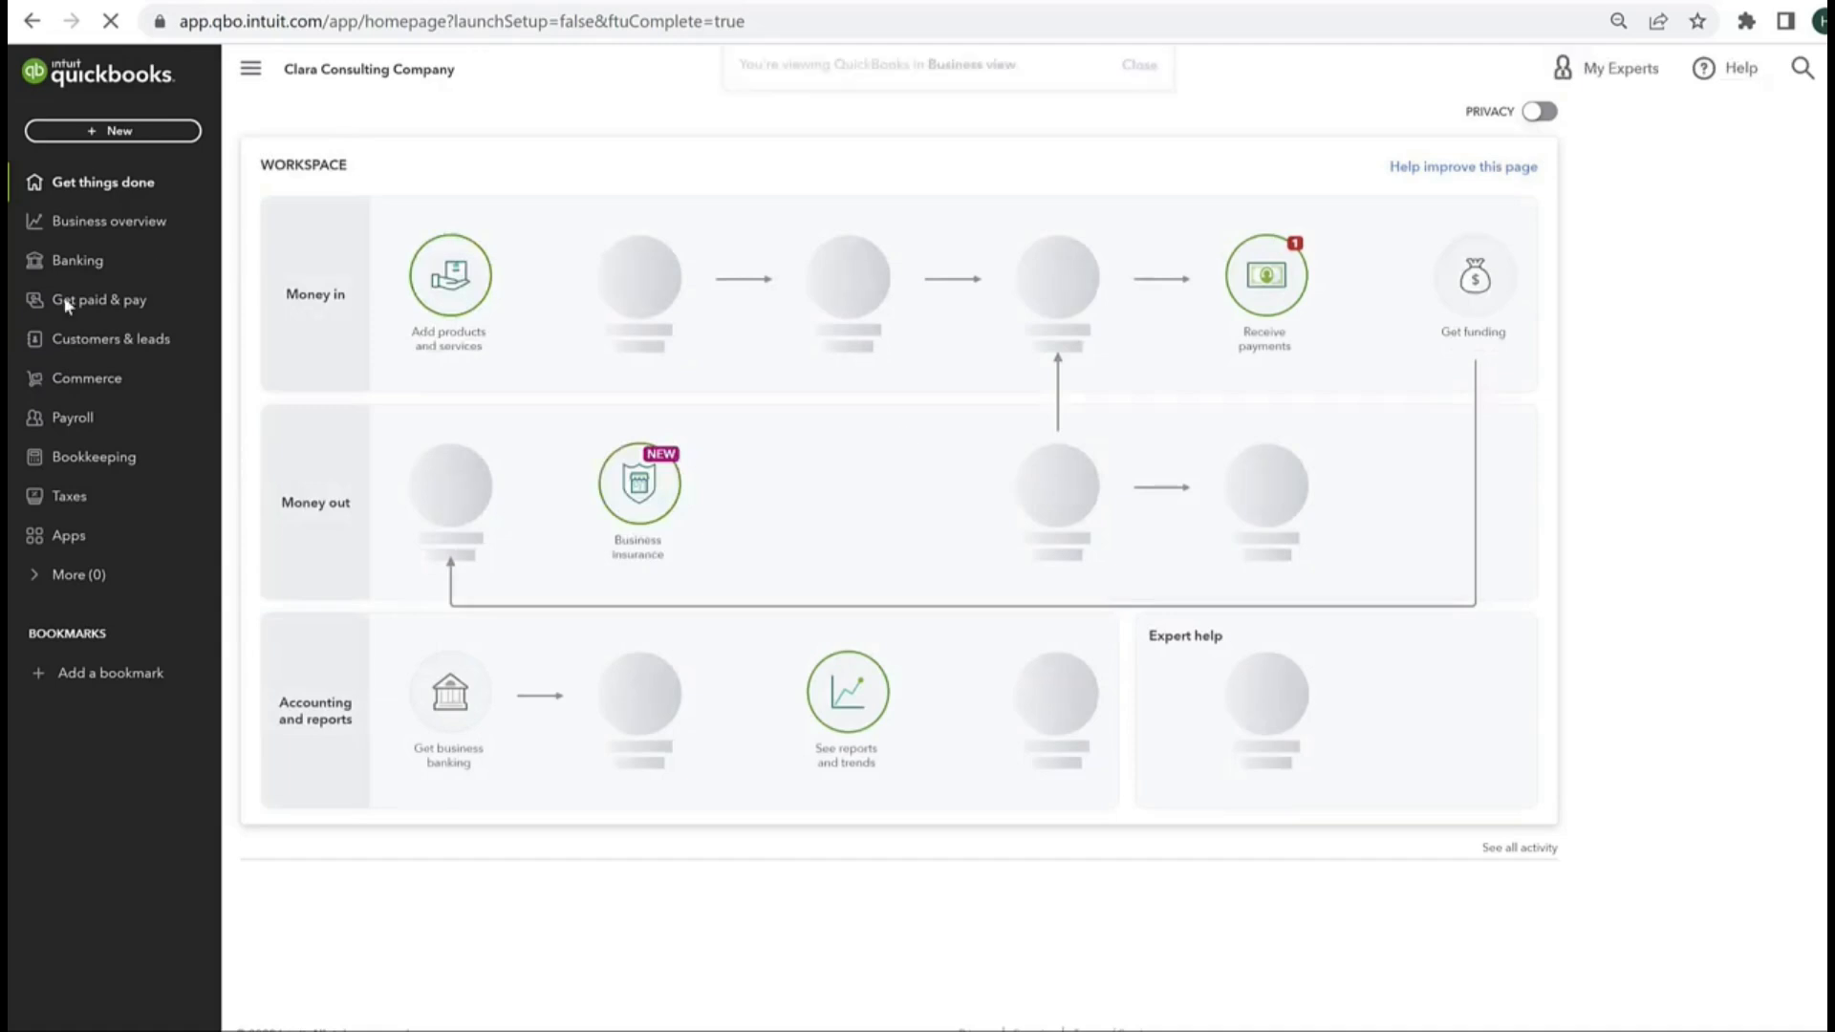
click(33, 573)
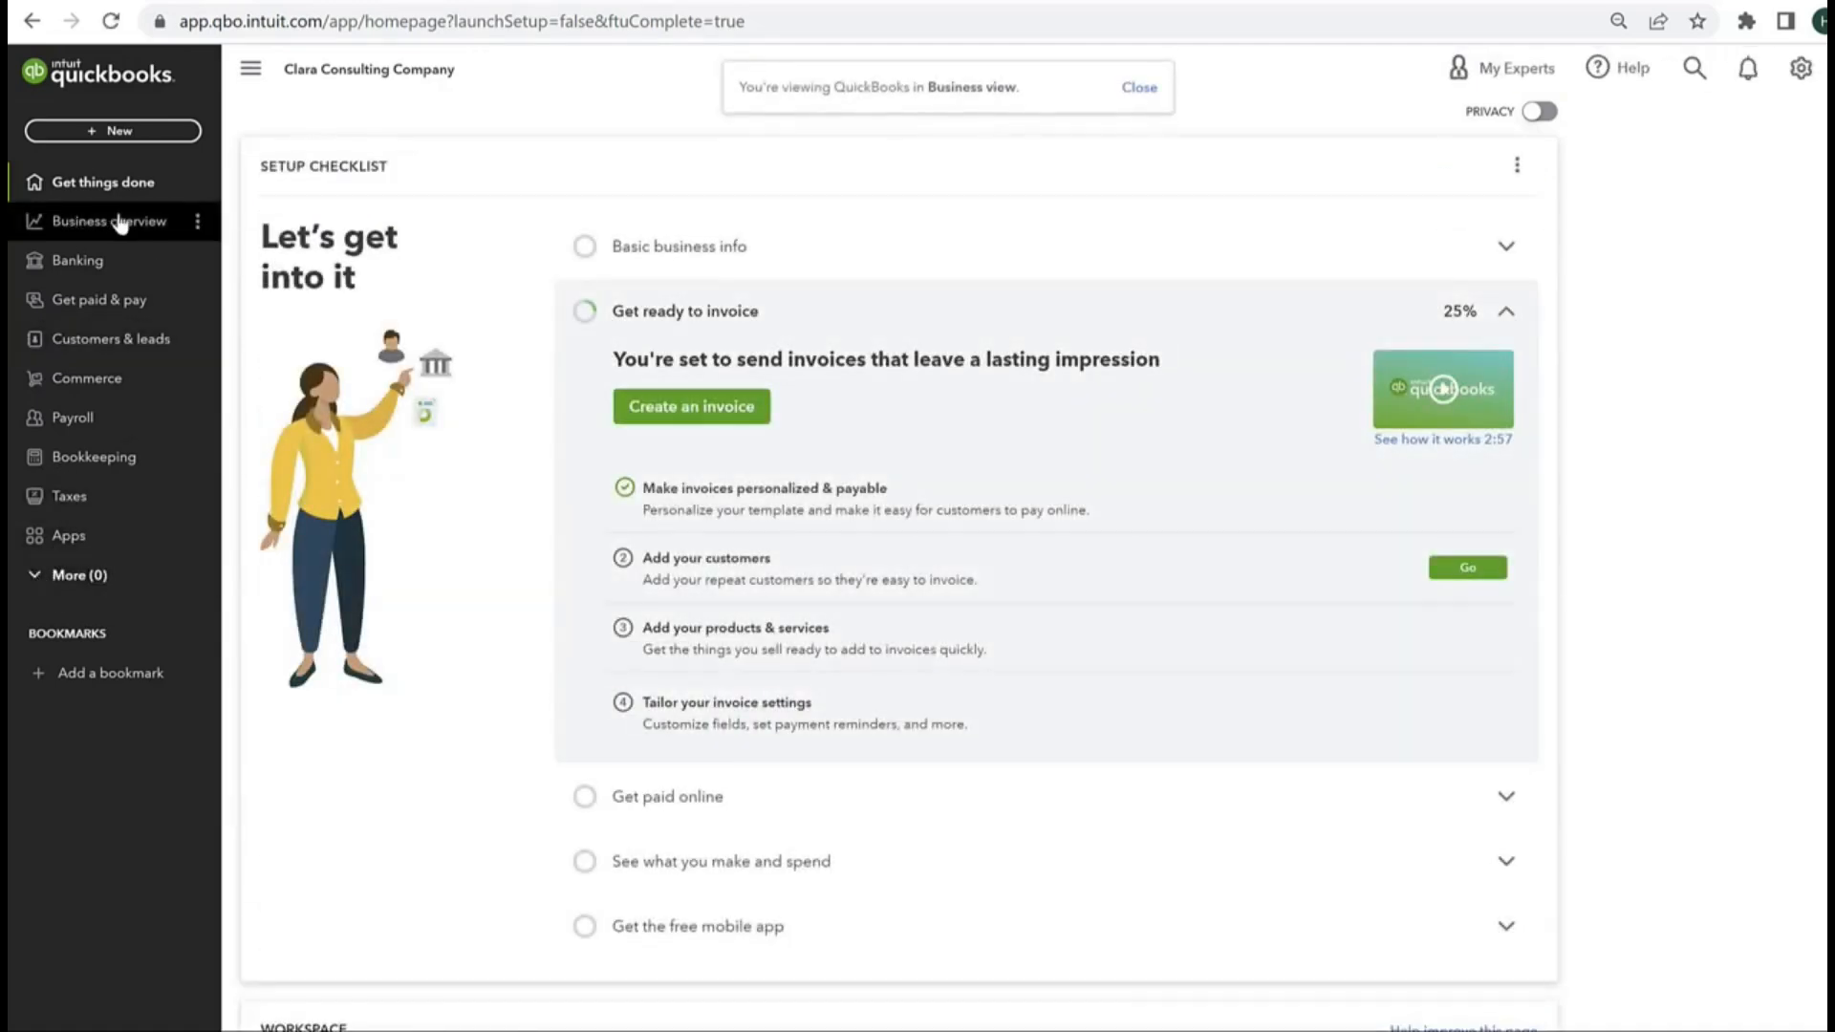
click(103, 187)
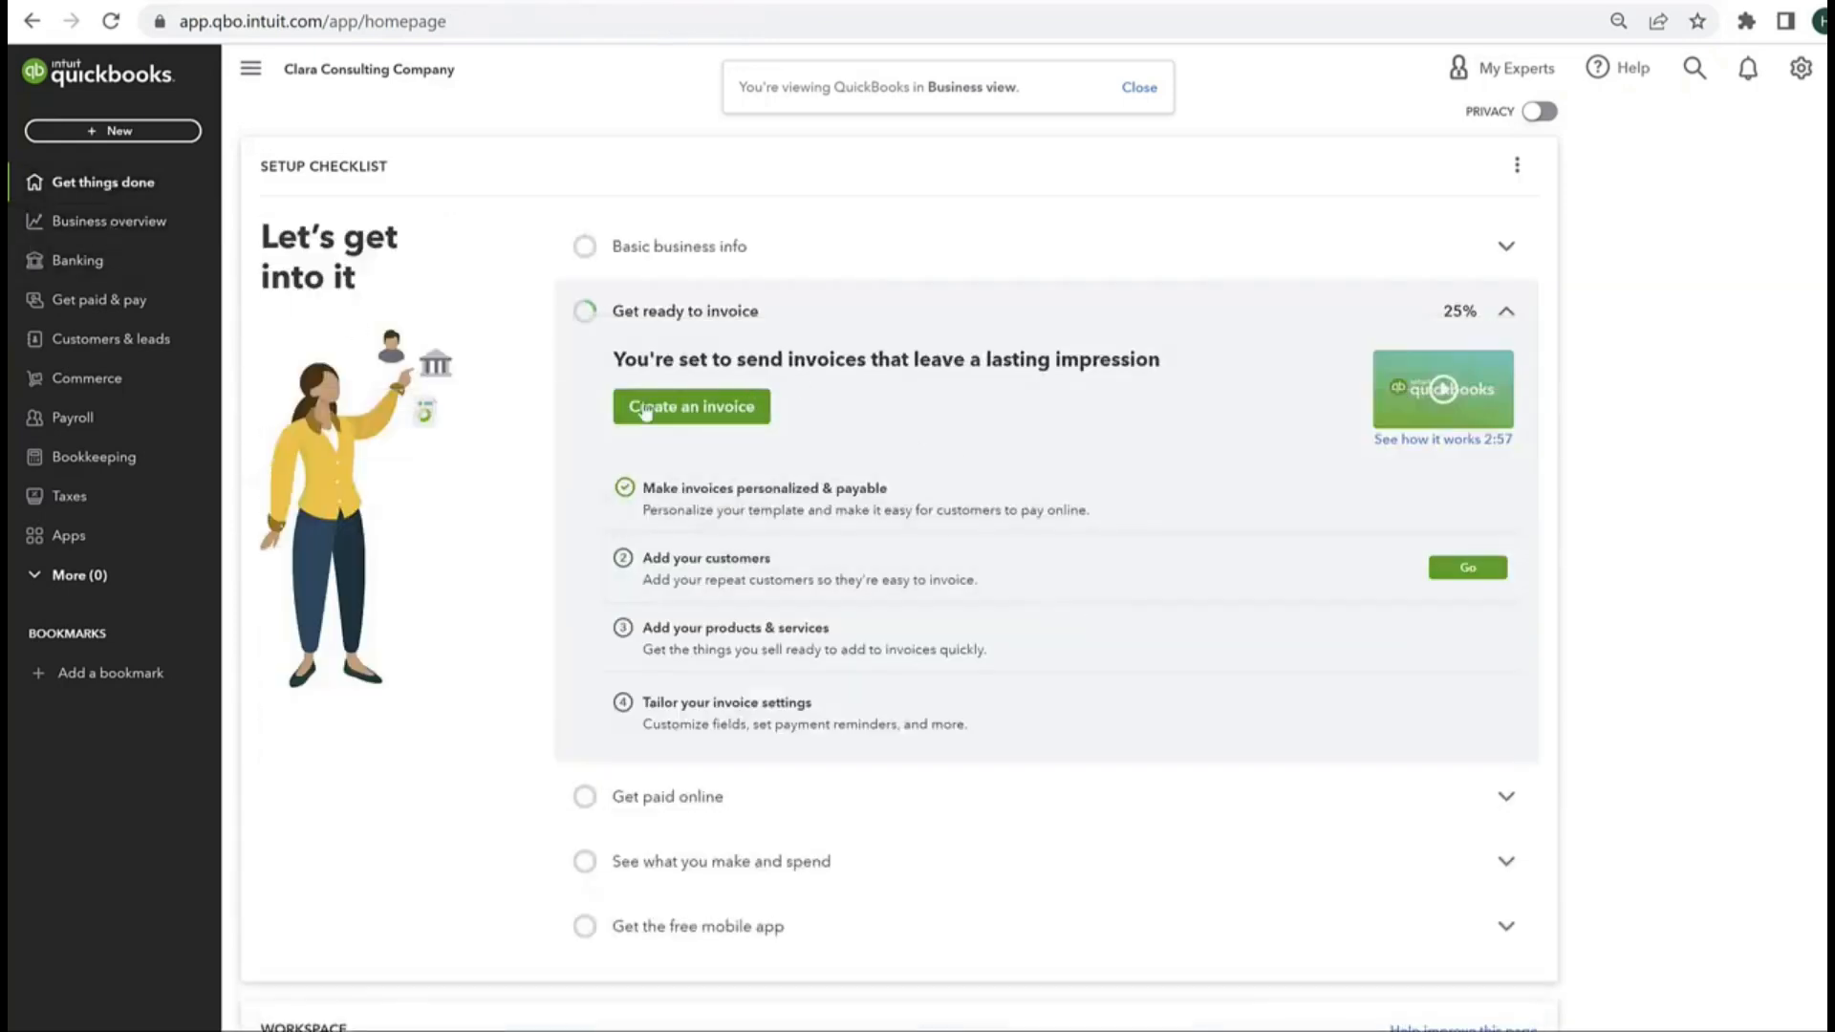
Step: Look over the workspace on the Get things done page, and review the Get paid & pay overview and its online payments setup item
scroll(559, 556, down, 1)
scroll(559, 556, down, 5)
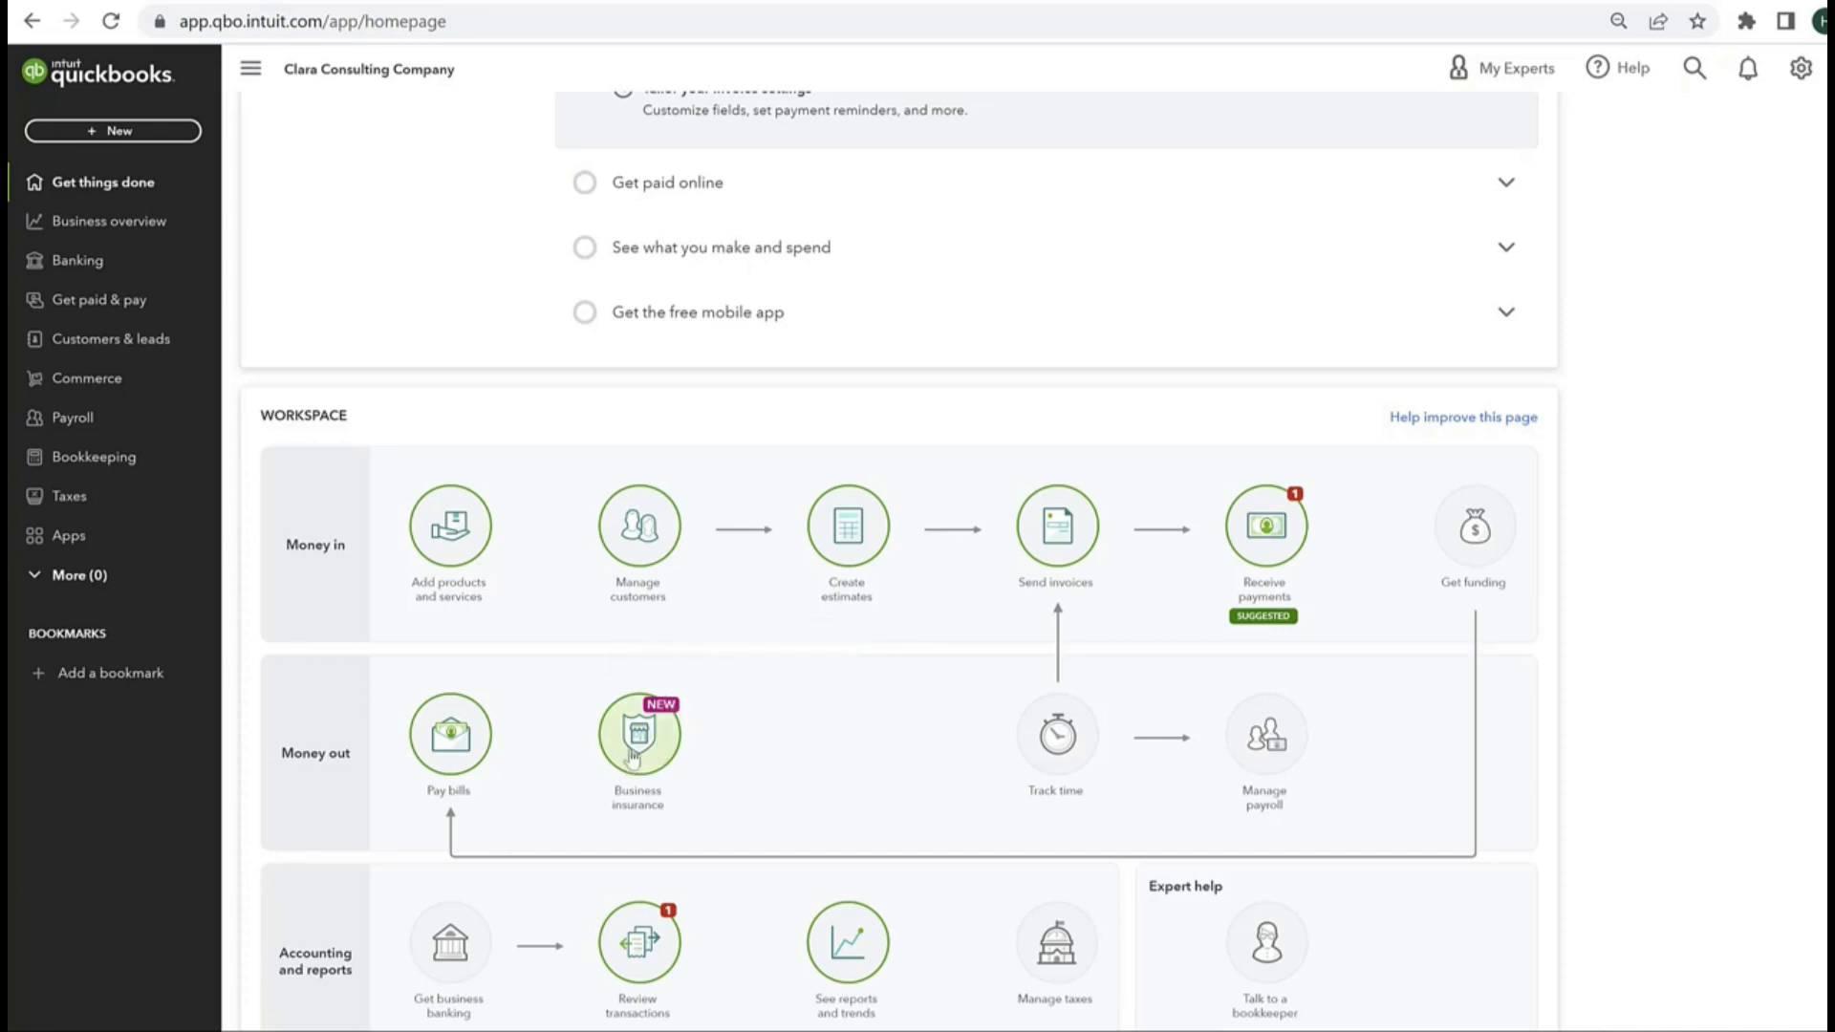
click(98, 299)
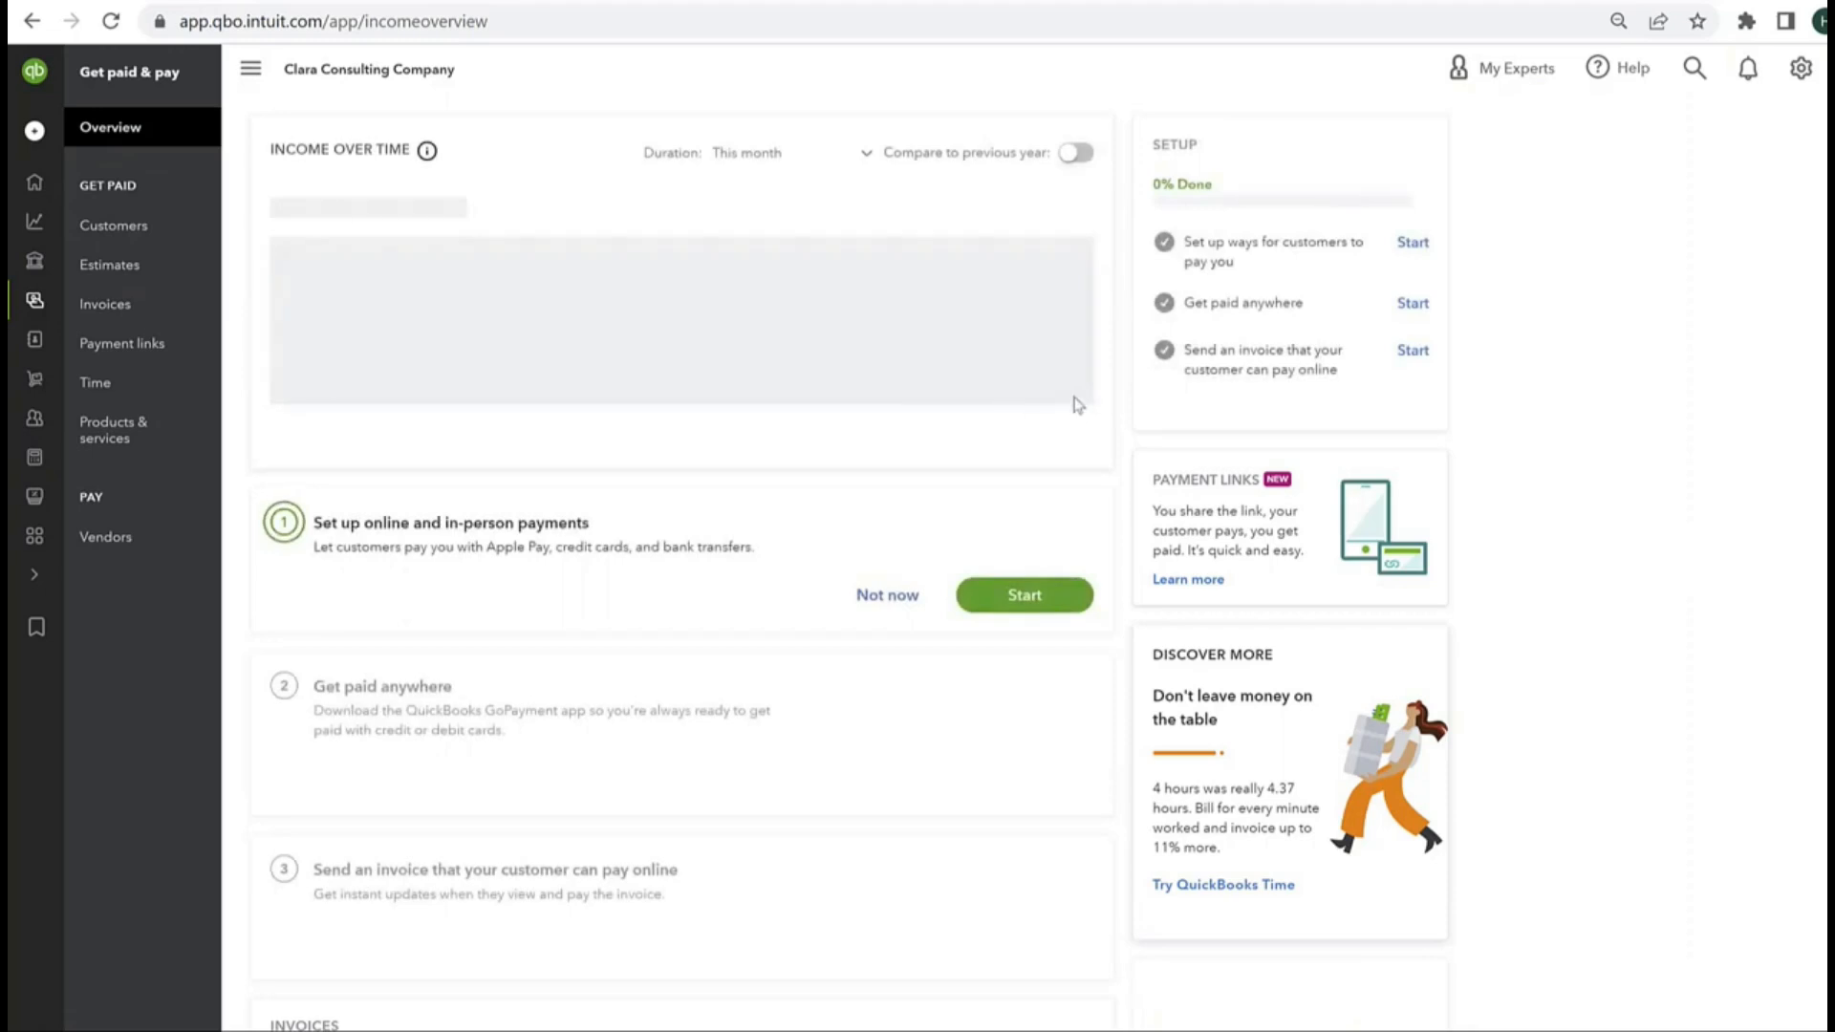
scroll(469, 704, down, 2)
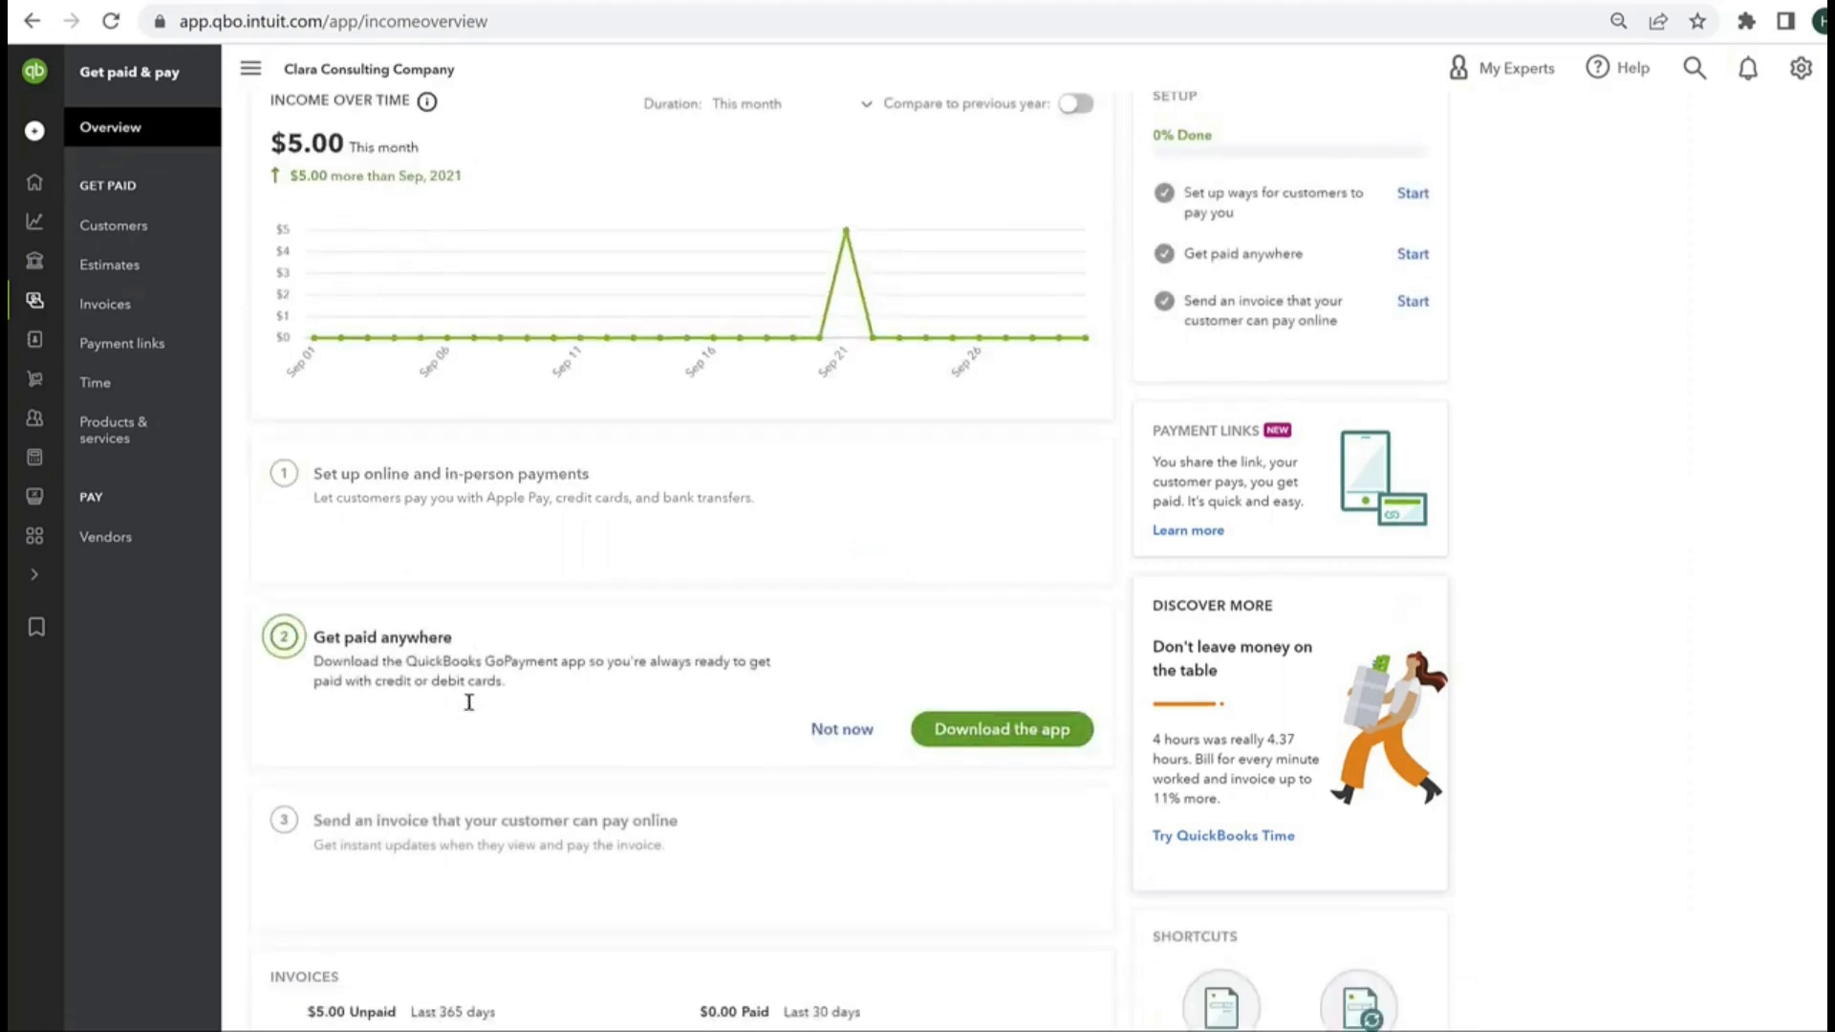
scroll(569, 717, up, 2)
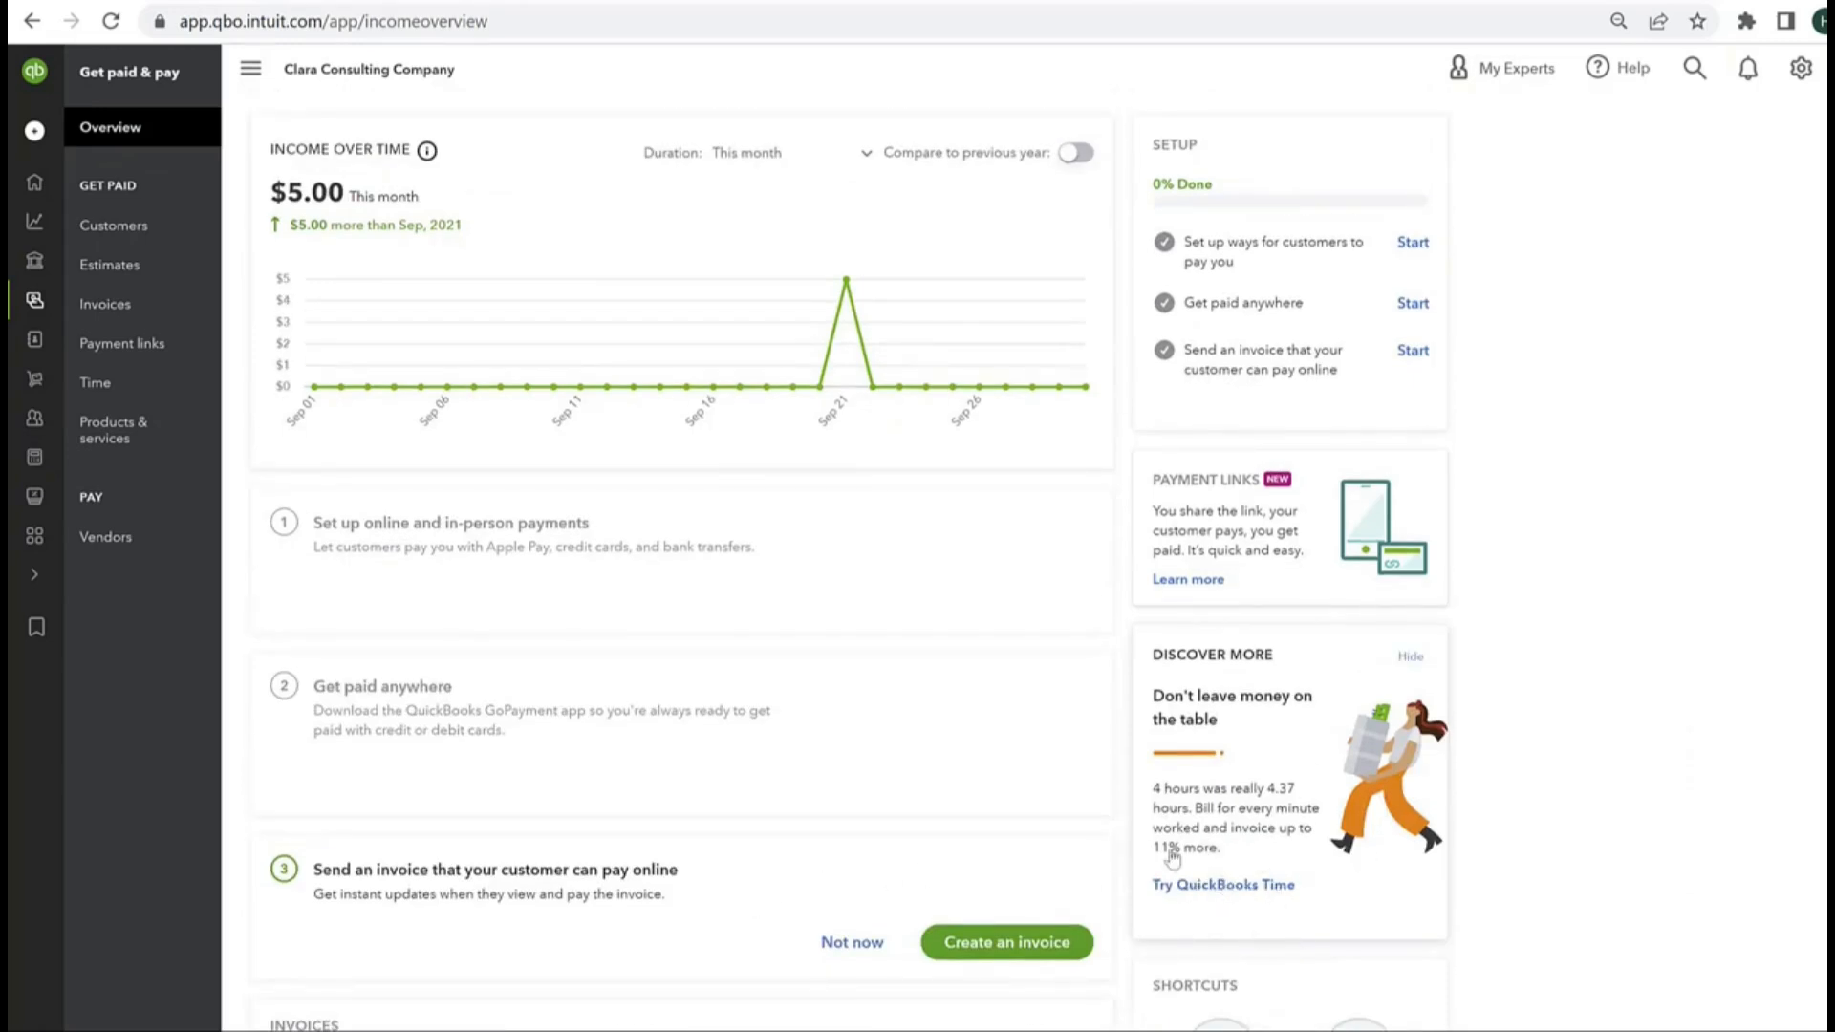
click(684, 524)
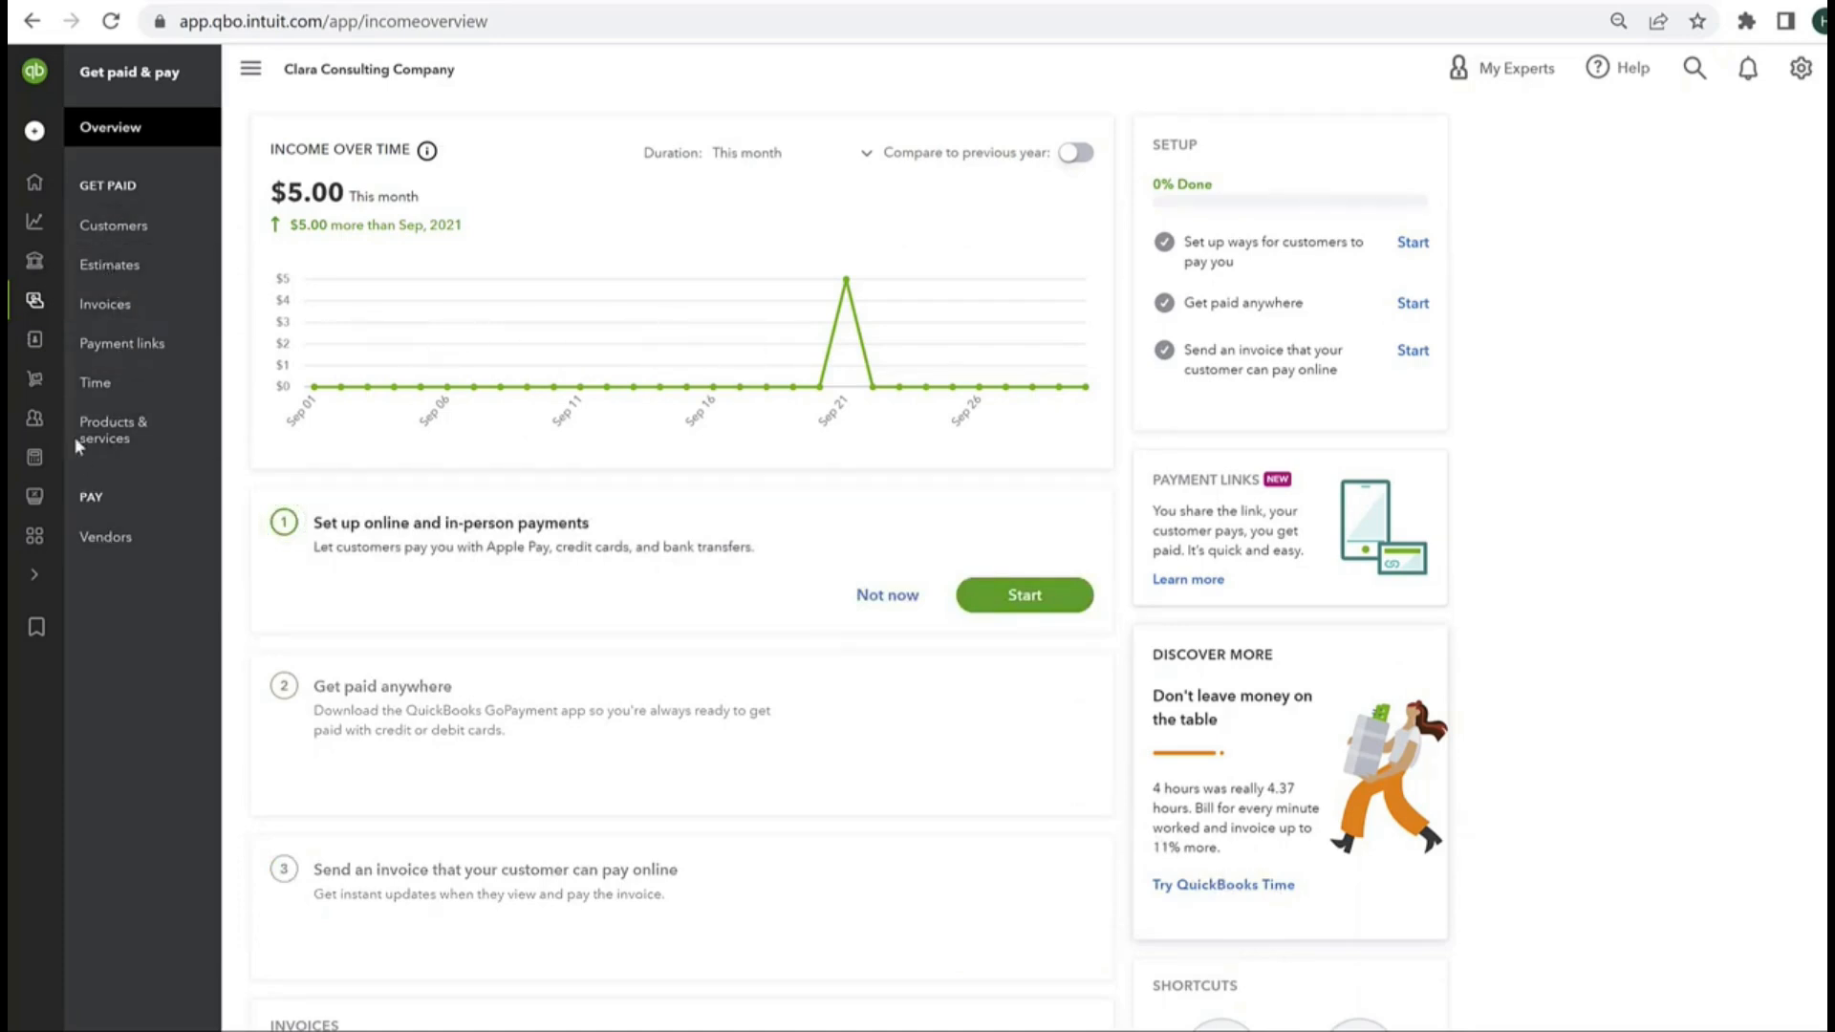
Step: View the Products & services page under Get paid & pay, and the Customers page under Customers & leads
click(113, 430)
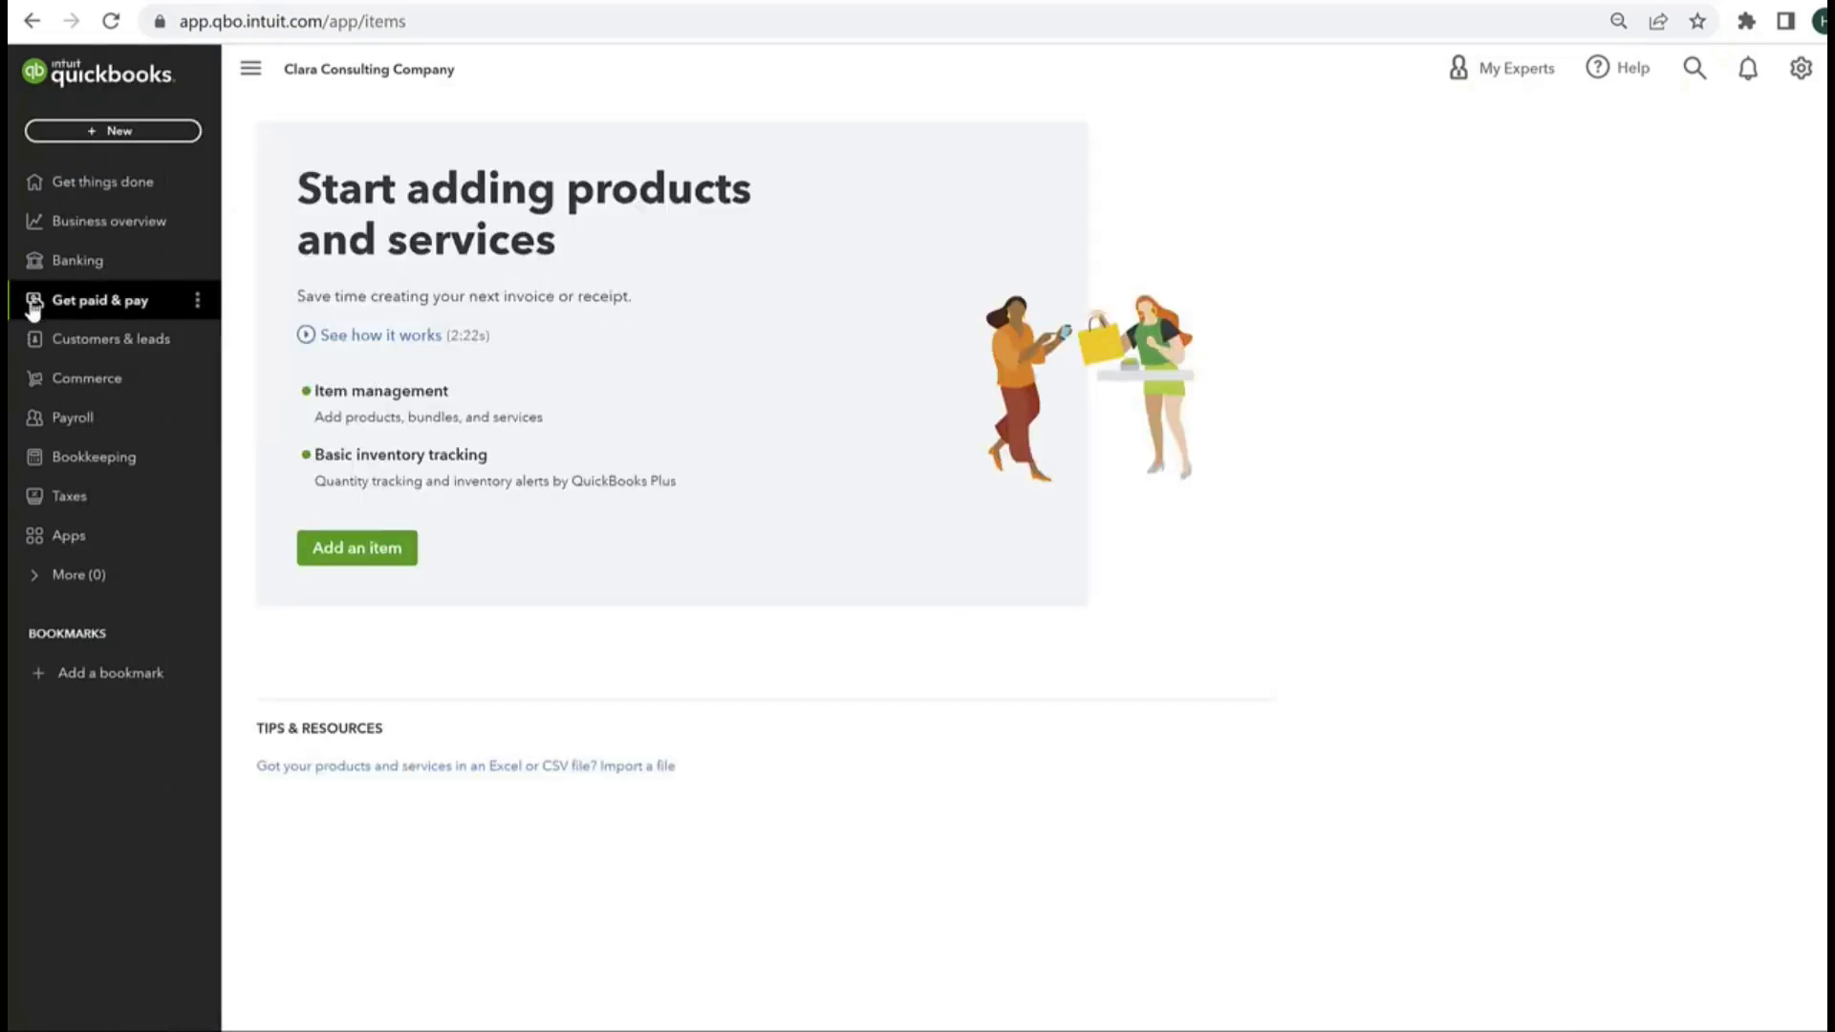
click(82, 341)
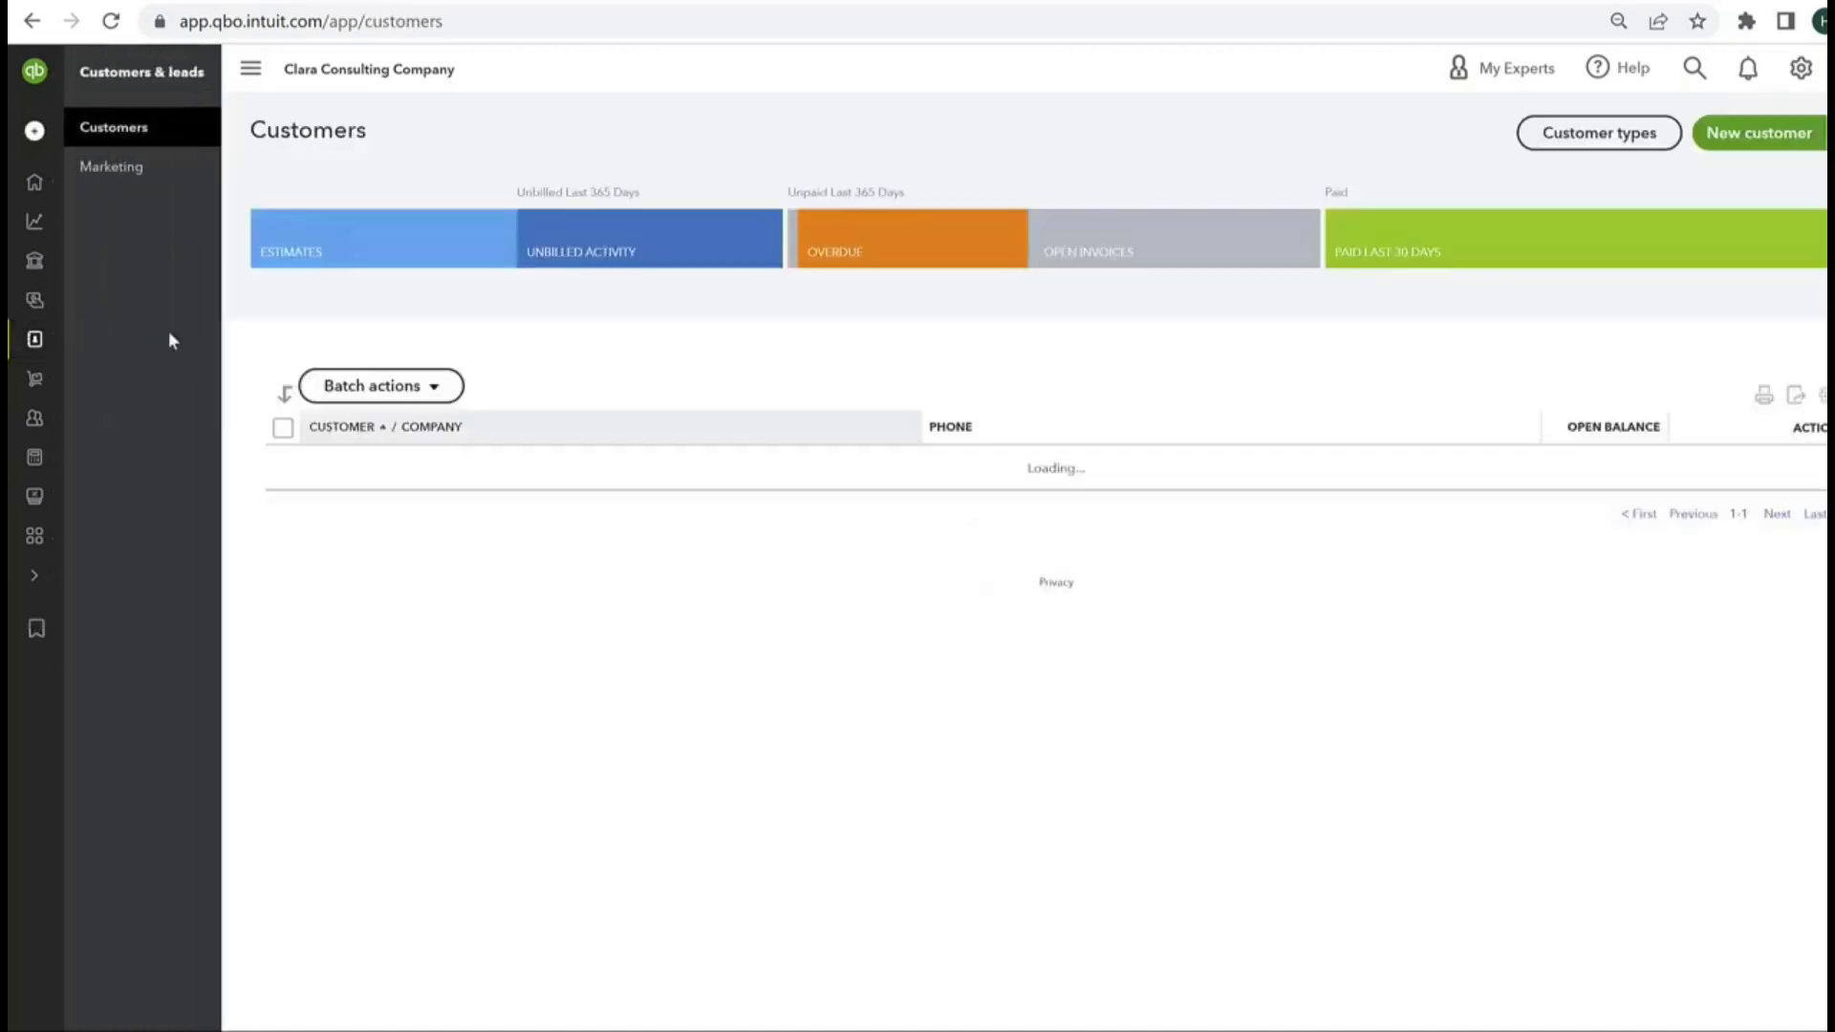
Step: Switch the company to Accountant view and open the Banking page
click(1800, 68)
click(1708, 526)
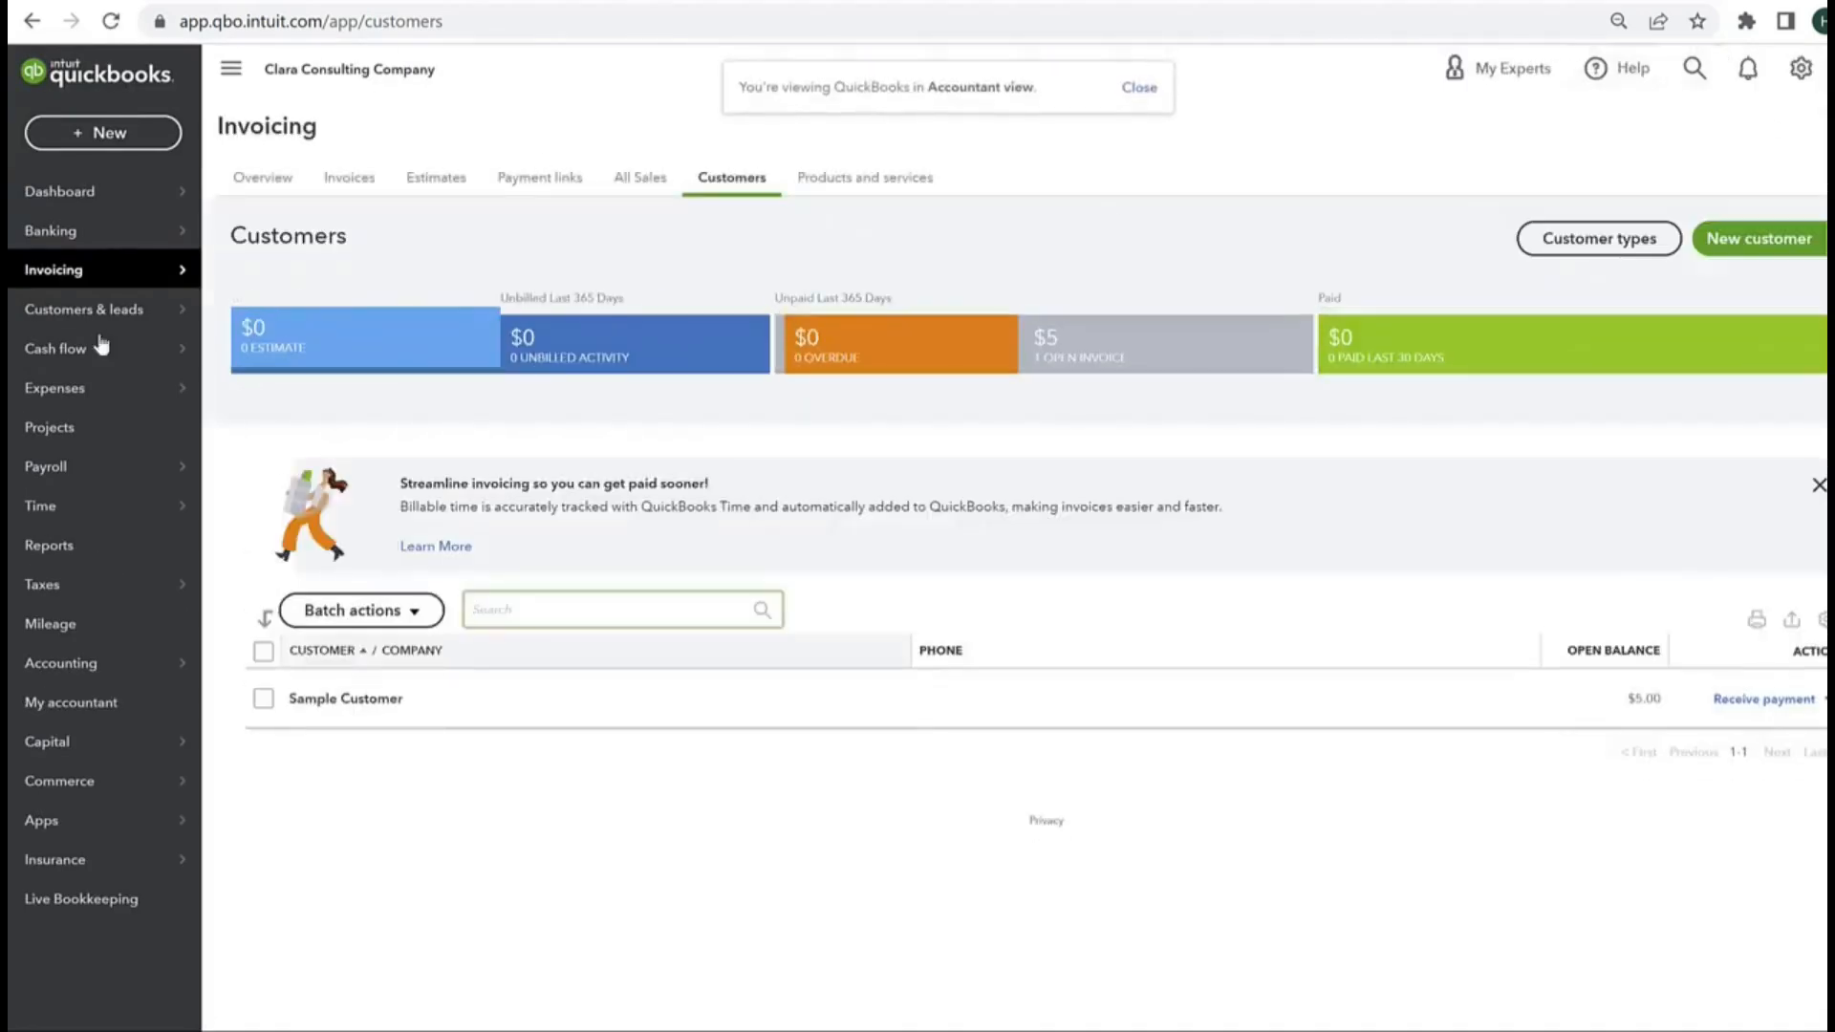
mouse_move(124, 517)
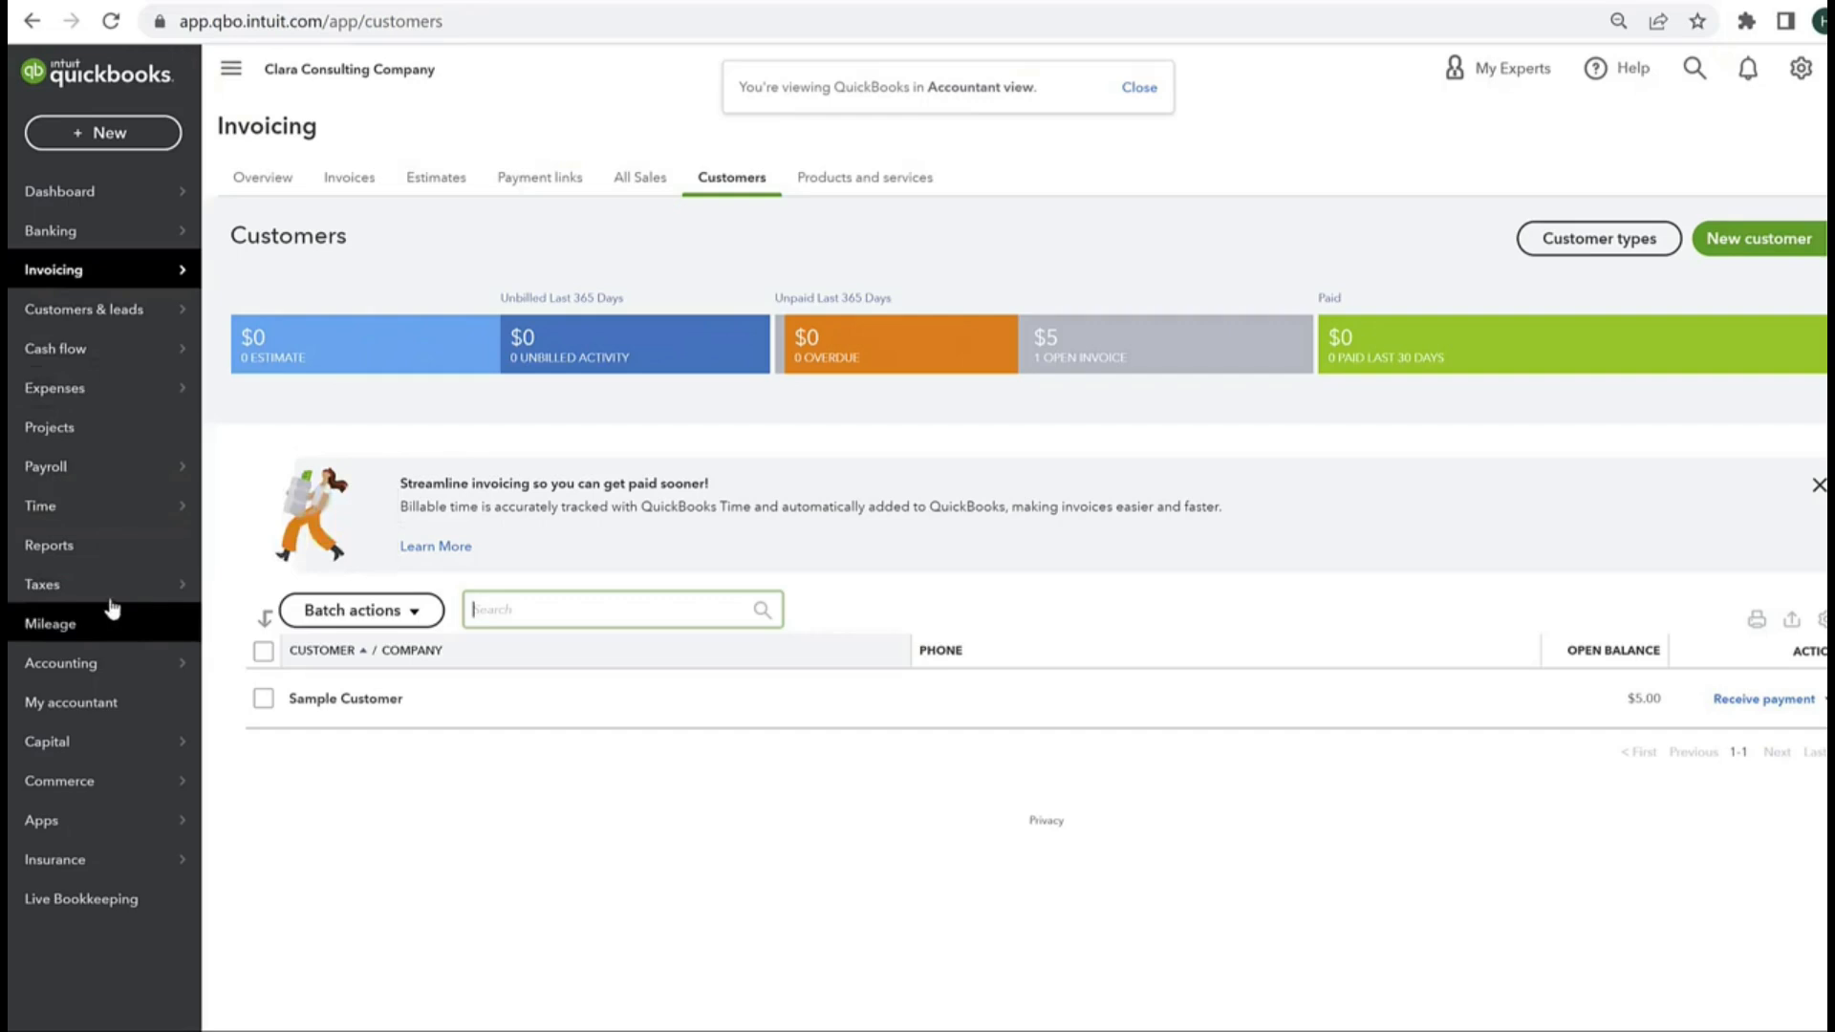
click(52, 239)
mouse_move(115, 270)
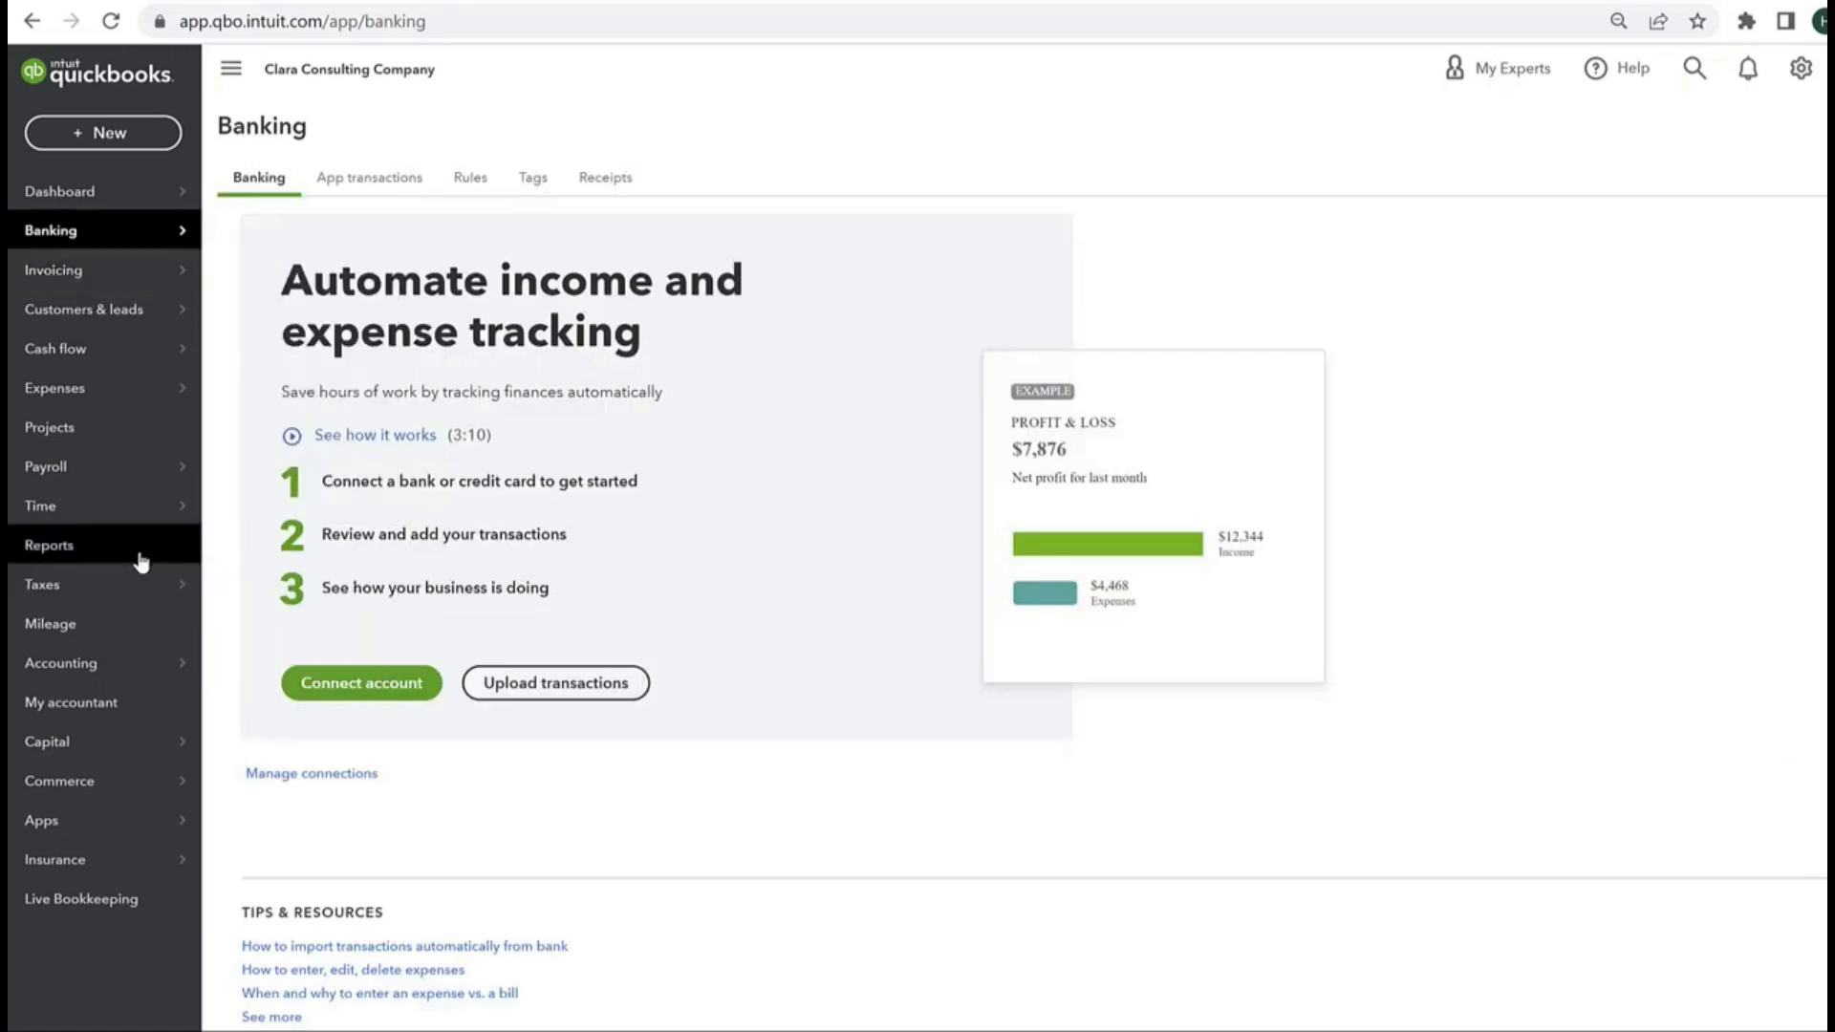
Step: Go to the Accounting section and display the company's chart of accounts
click(96, 678)
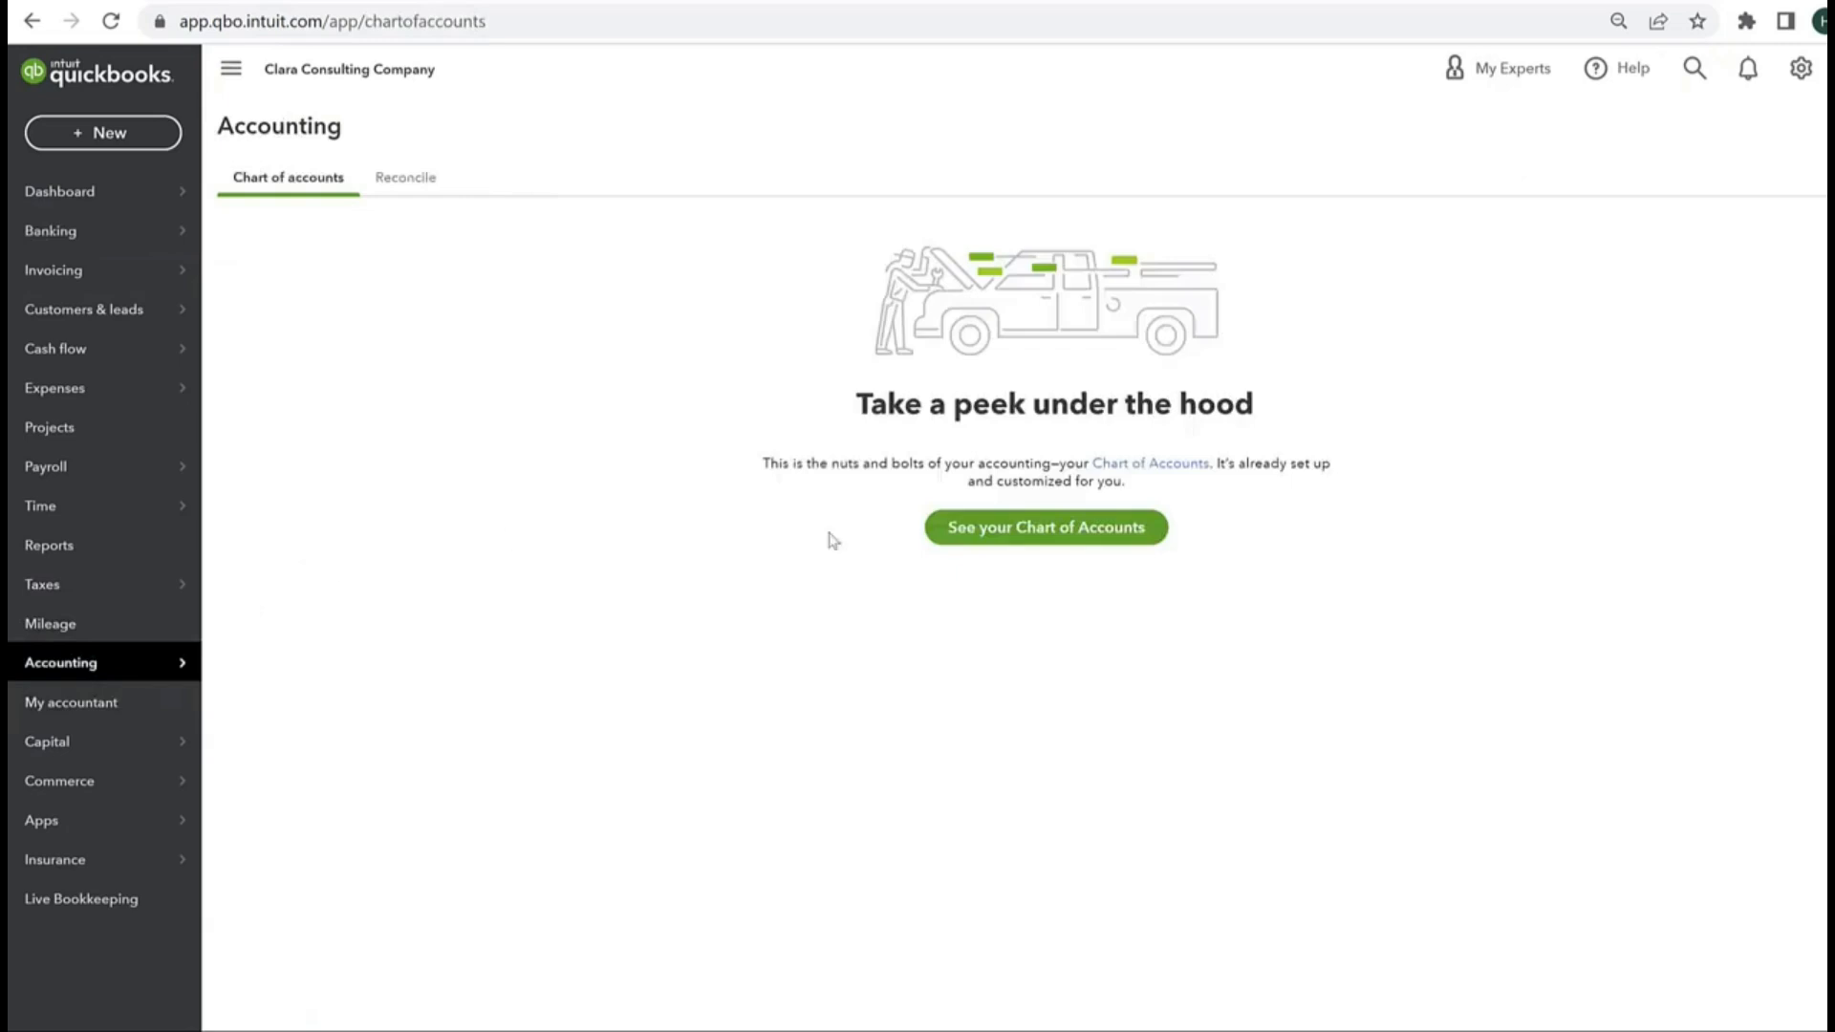
click(975, 527)
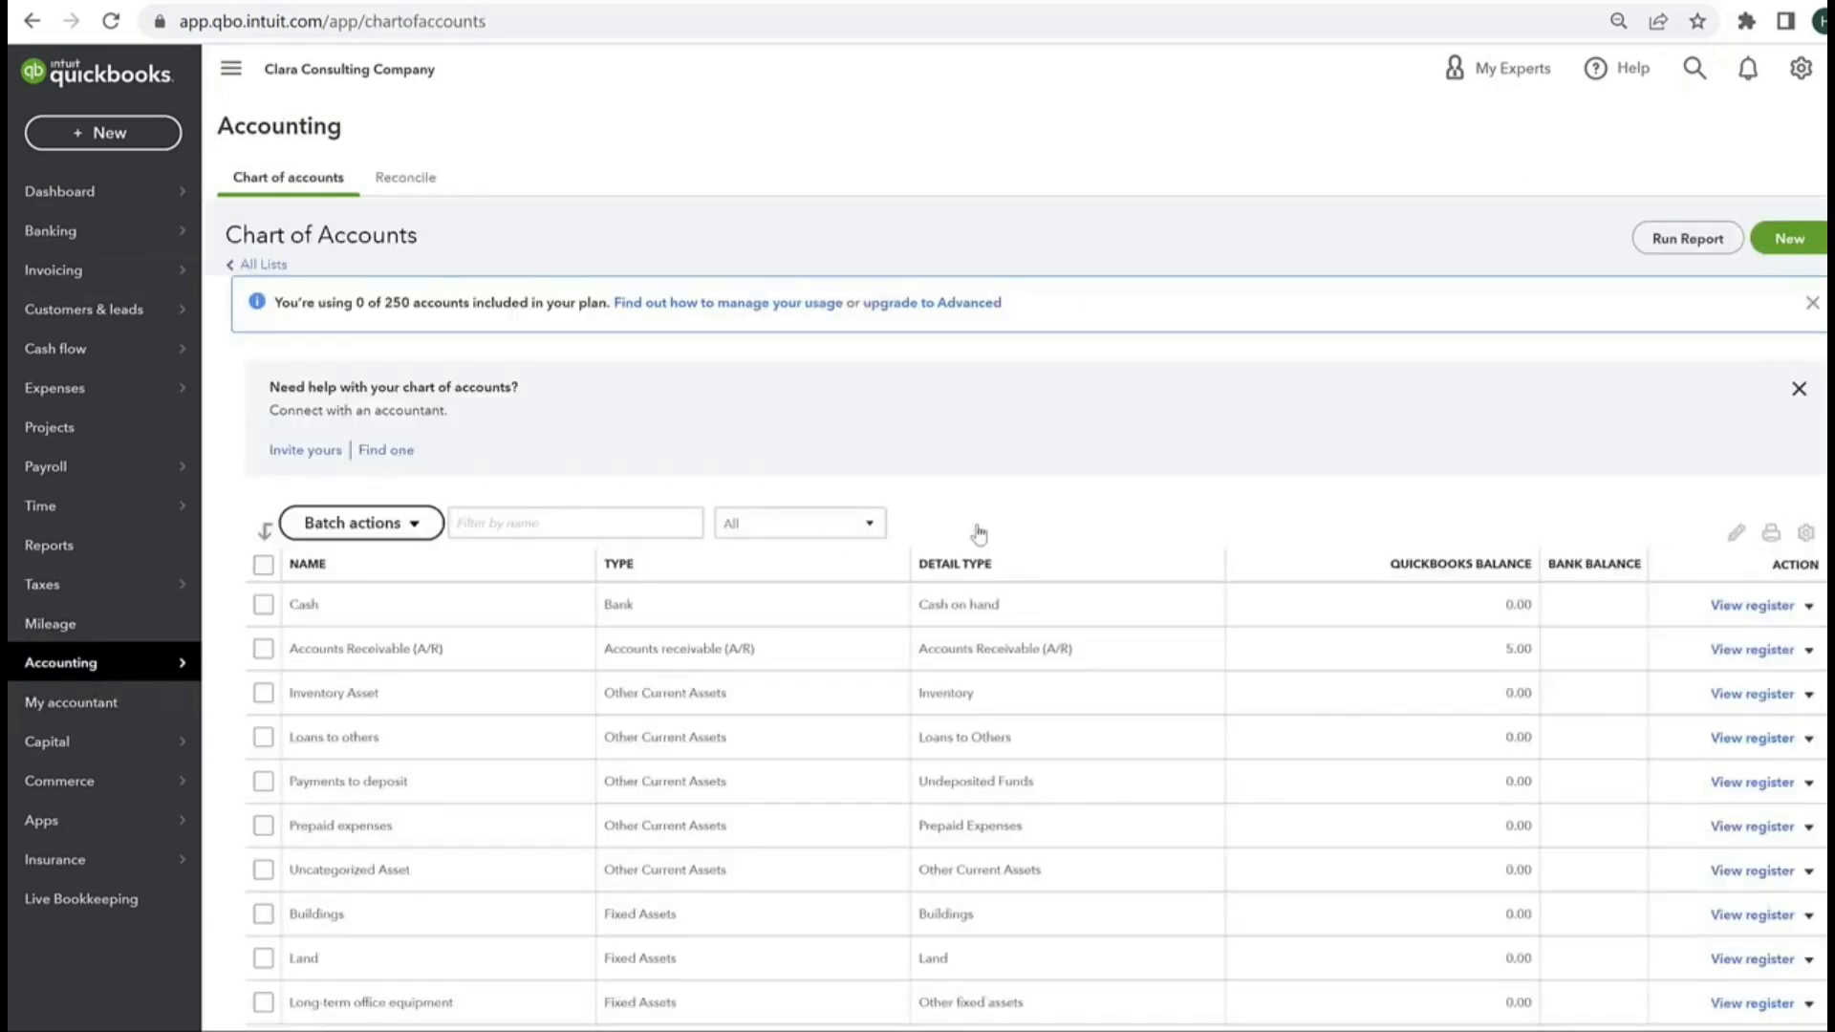
mouse_move(100, 668)
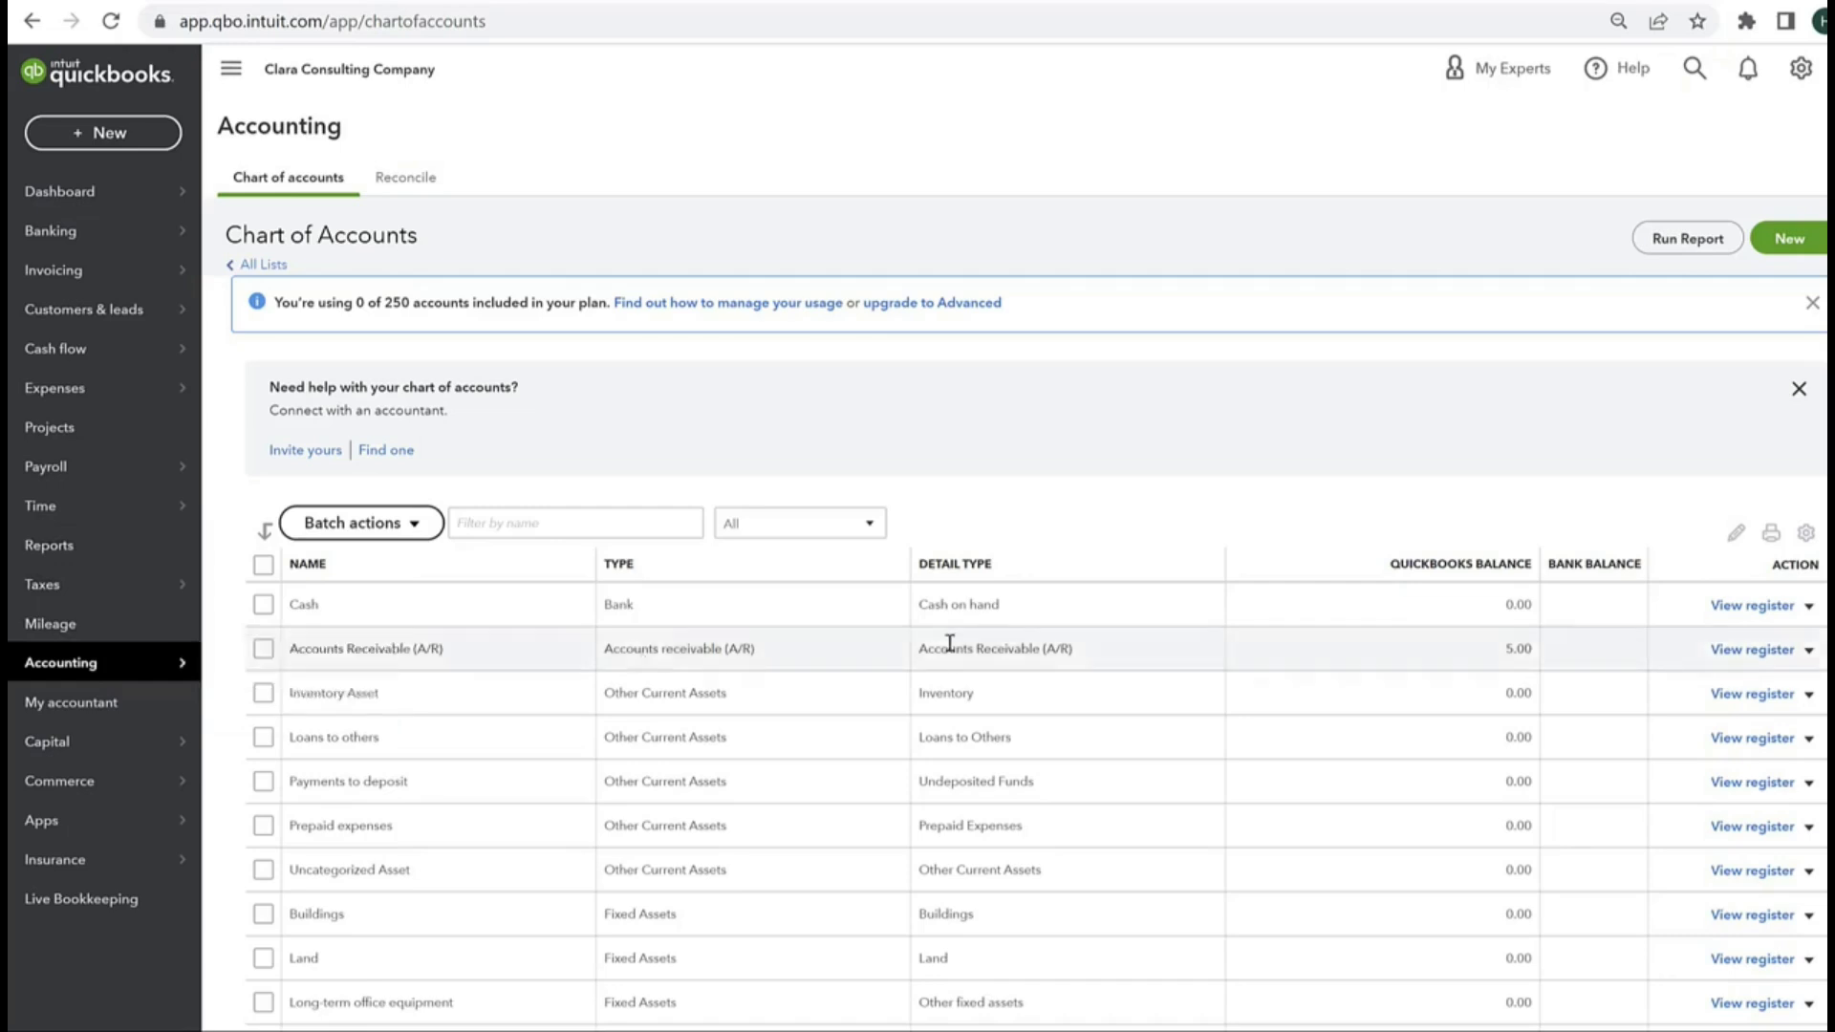
Step: Examine the full chart of accounts, from assets, liabilities and equity through income, cost of goods sold and expense accounts
scroll(666, 588, down, 4)
scroll(368, 1000, down, 4)
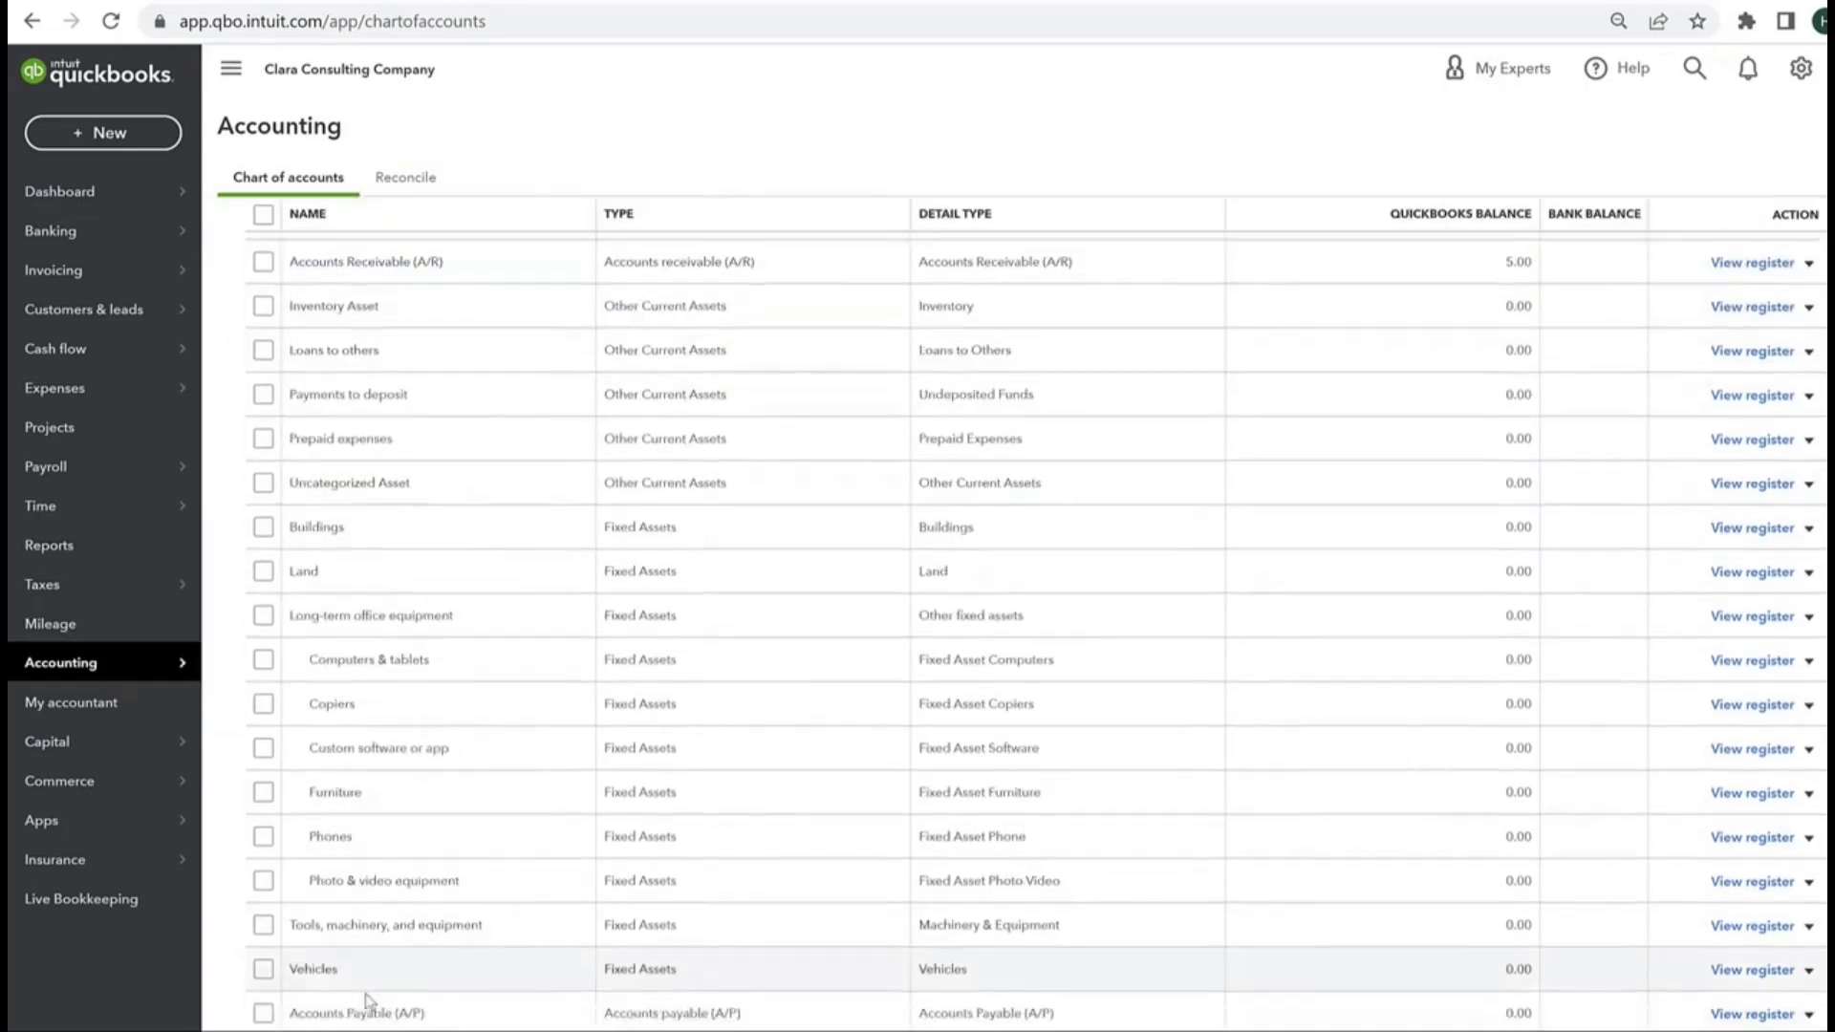
scroll(363, 993, down, 1)
scroll(344, 986, up, 4)
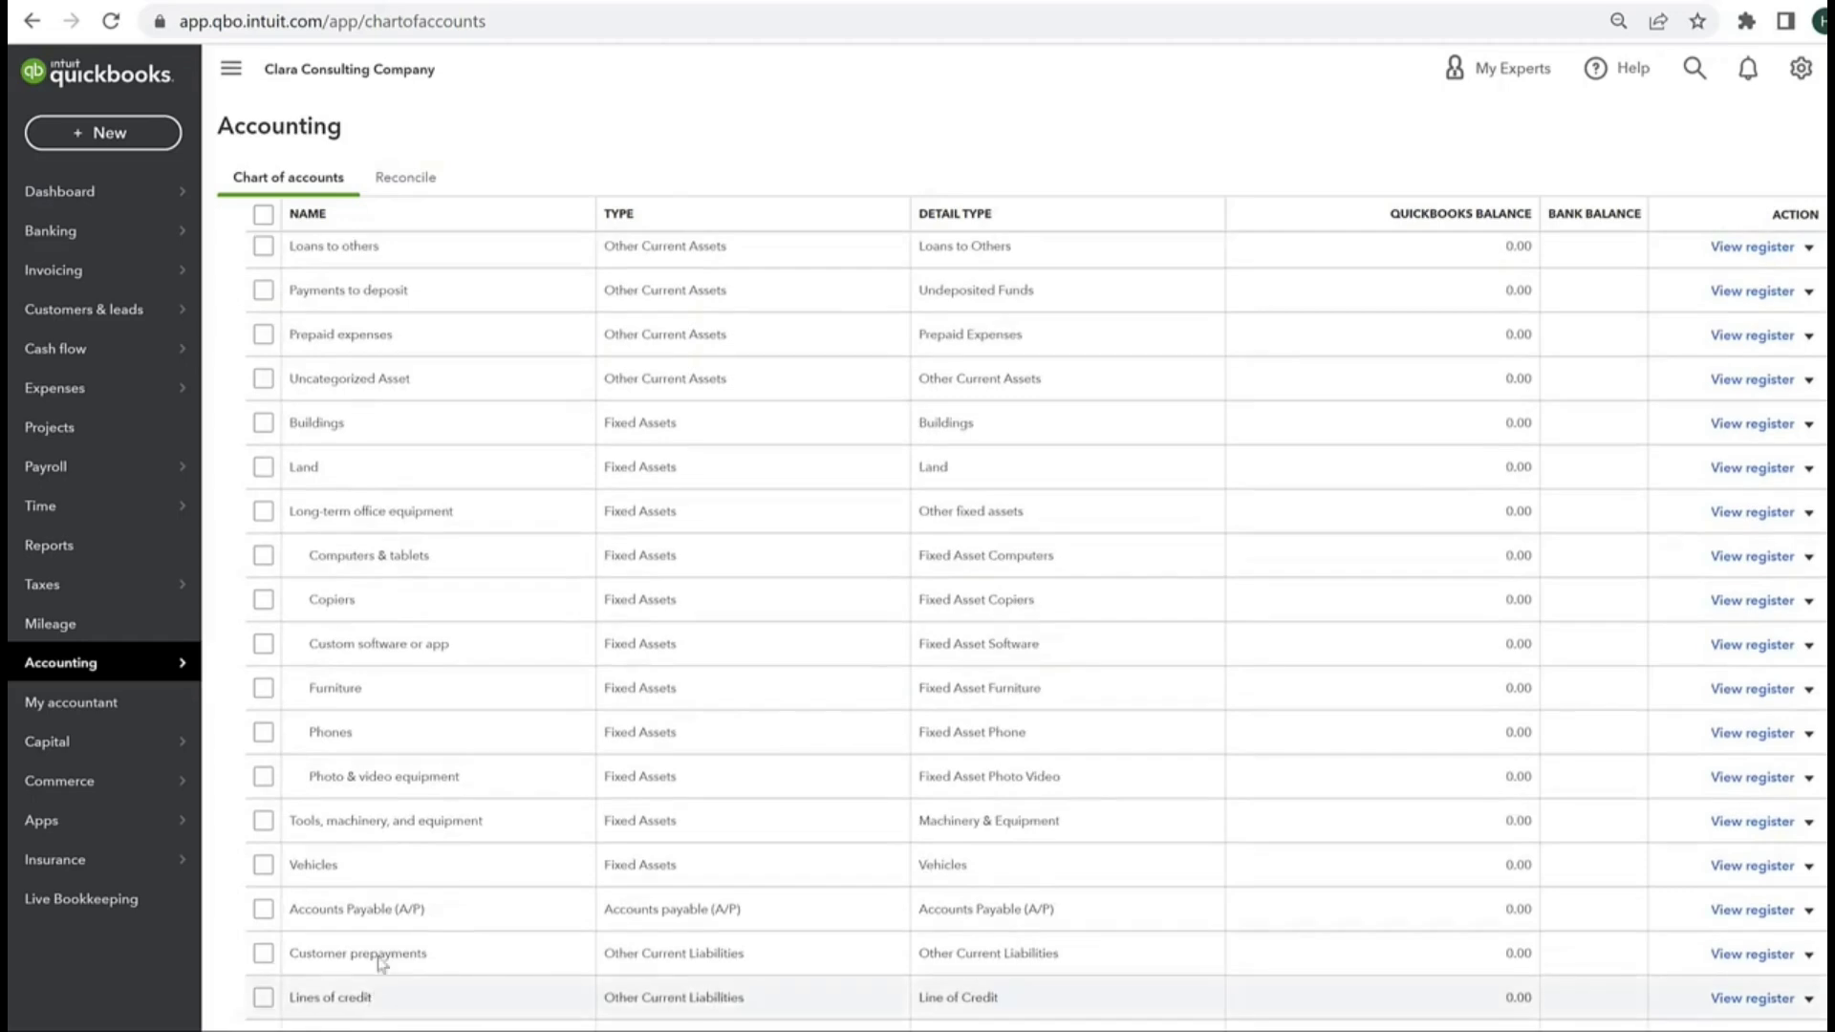
scroll(470, 841, down, 8)
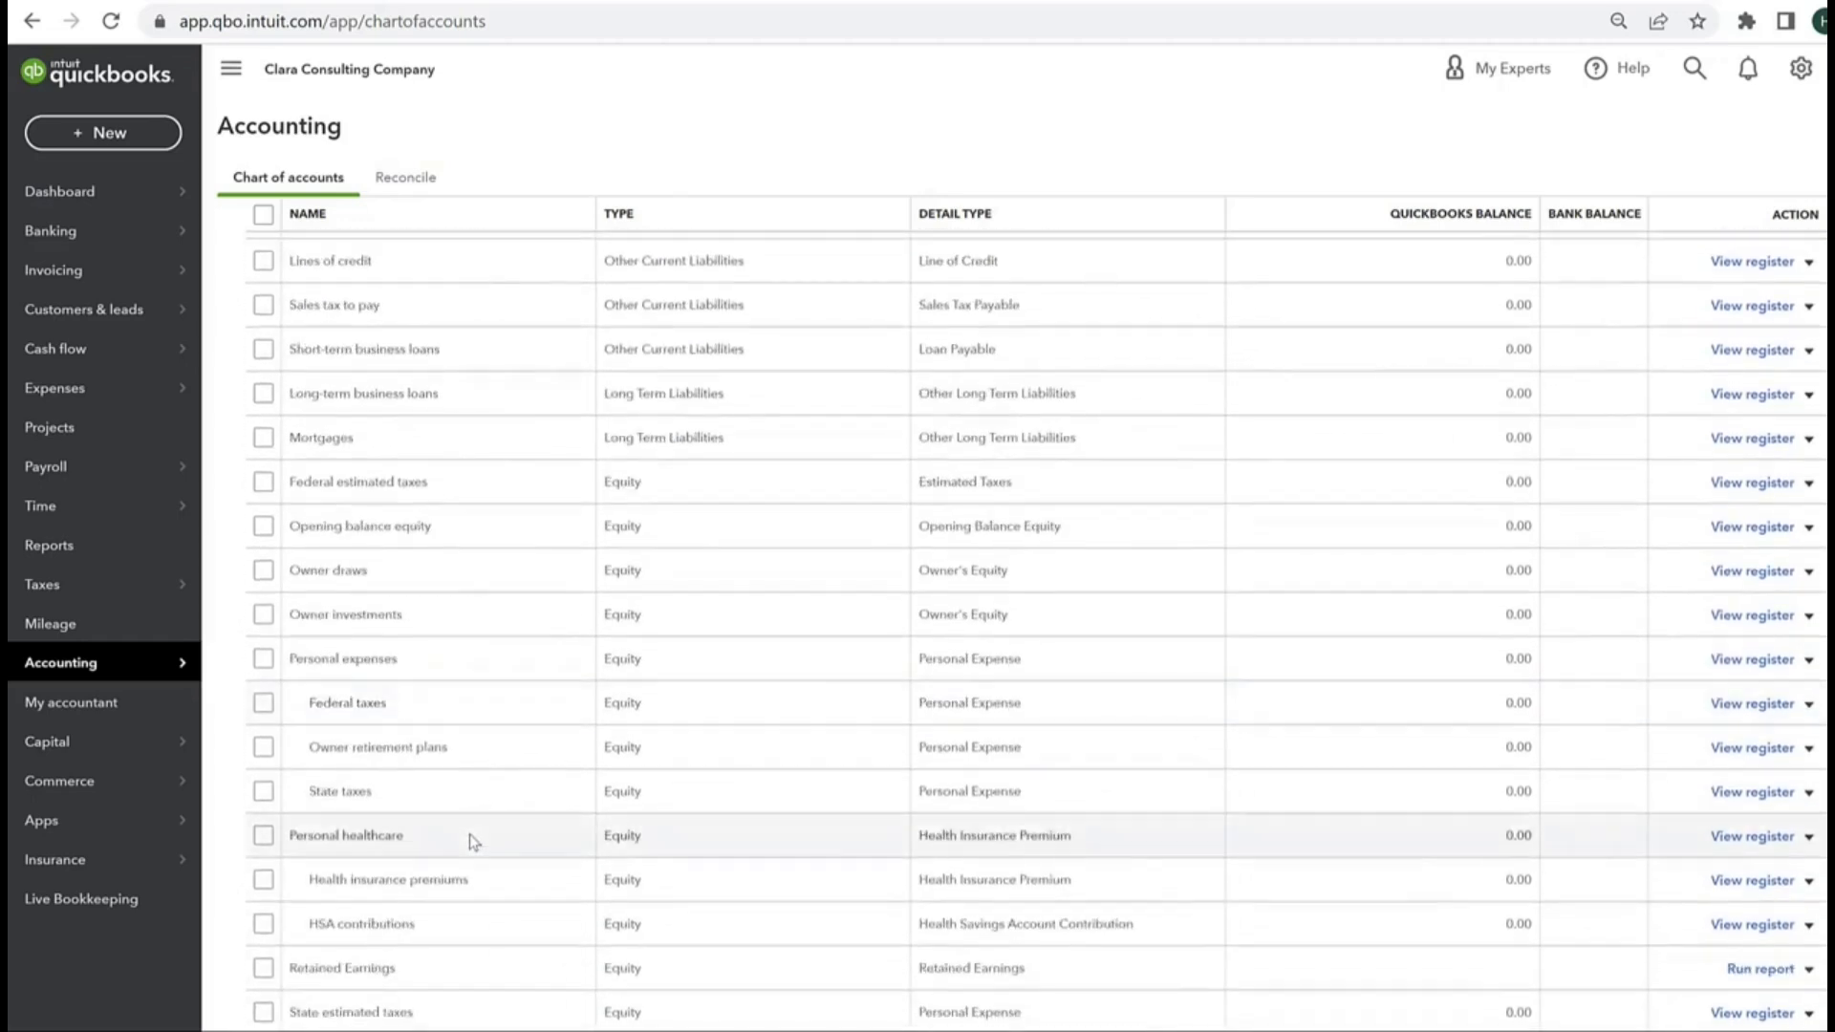
scroll(469, 837, down, 7)
scroll(469, 837, down, 1)
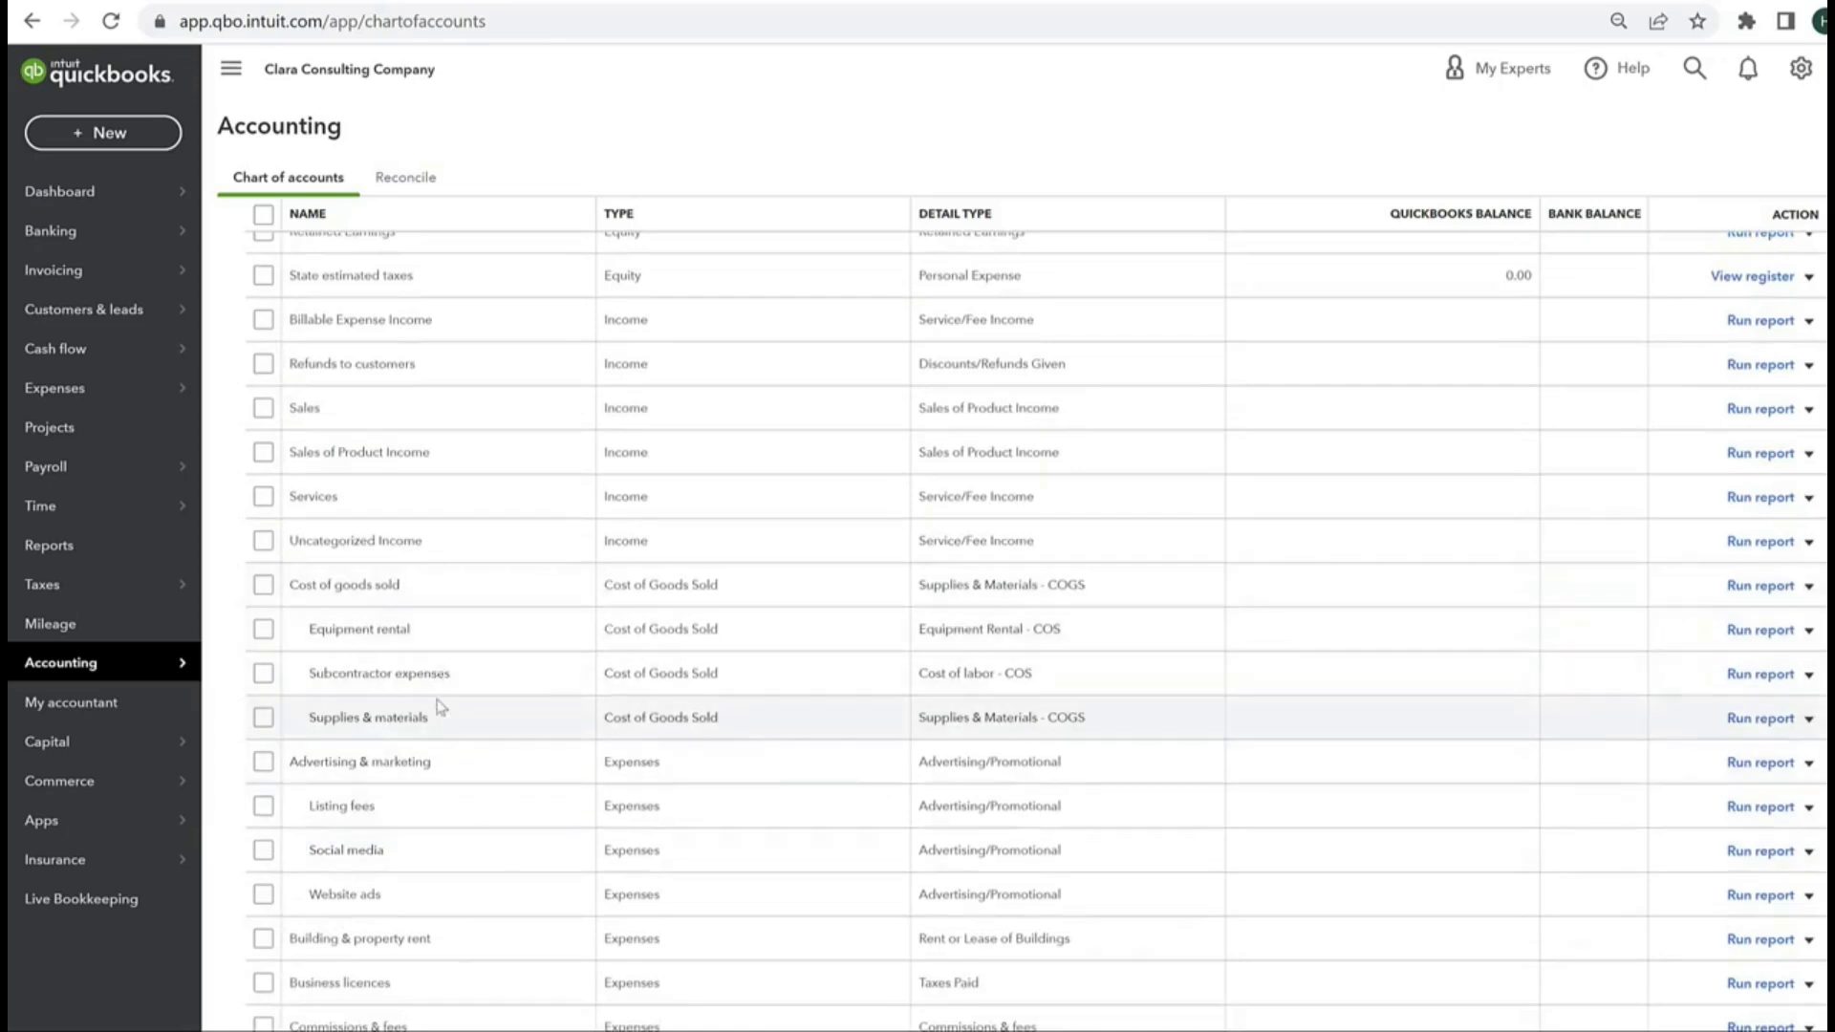
scroll(451, 774, down, 5)
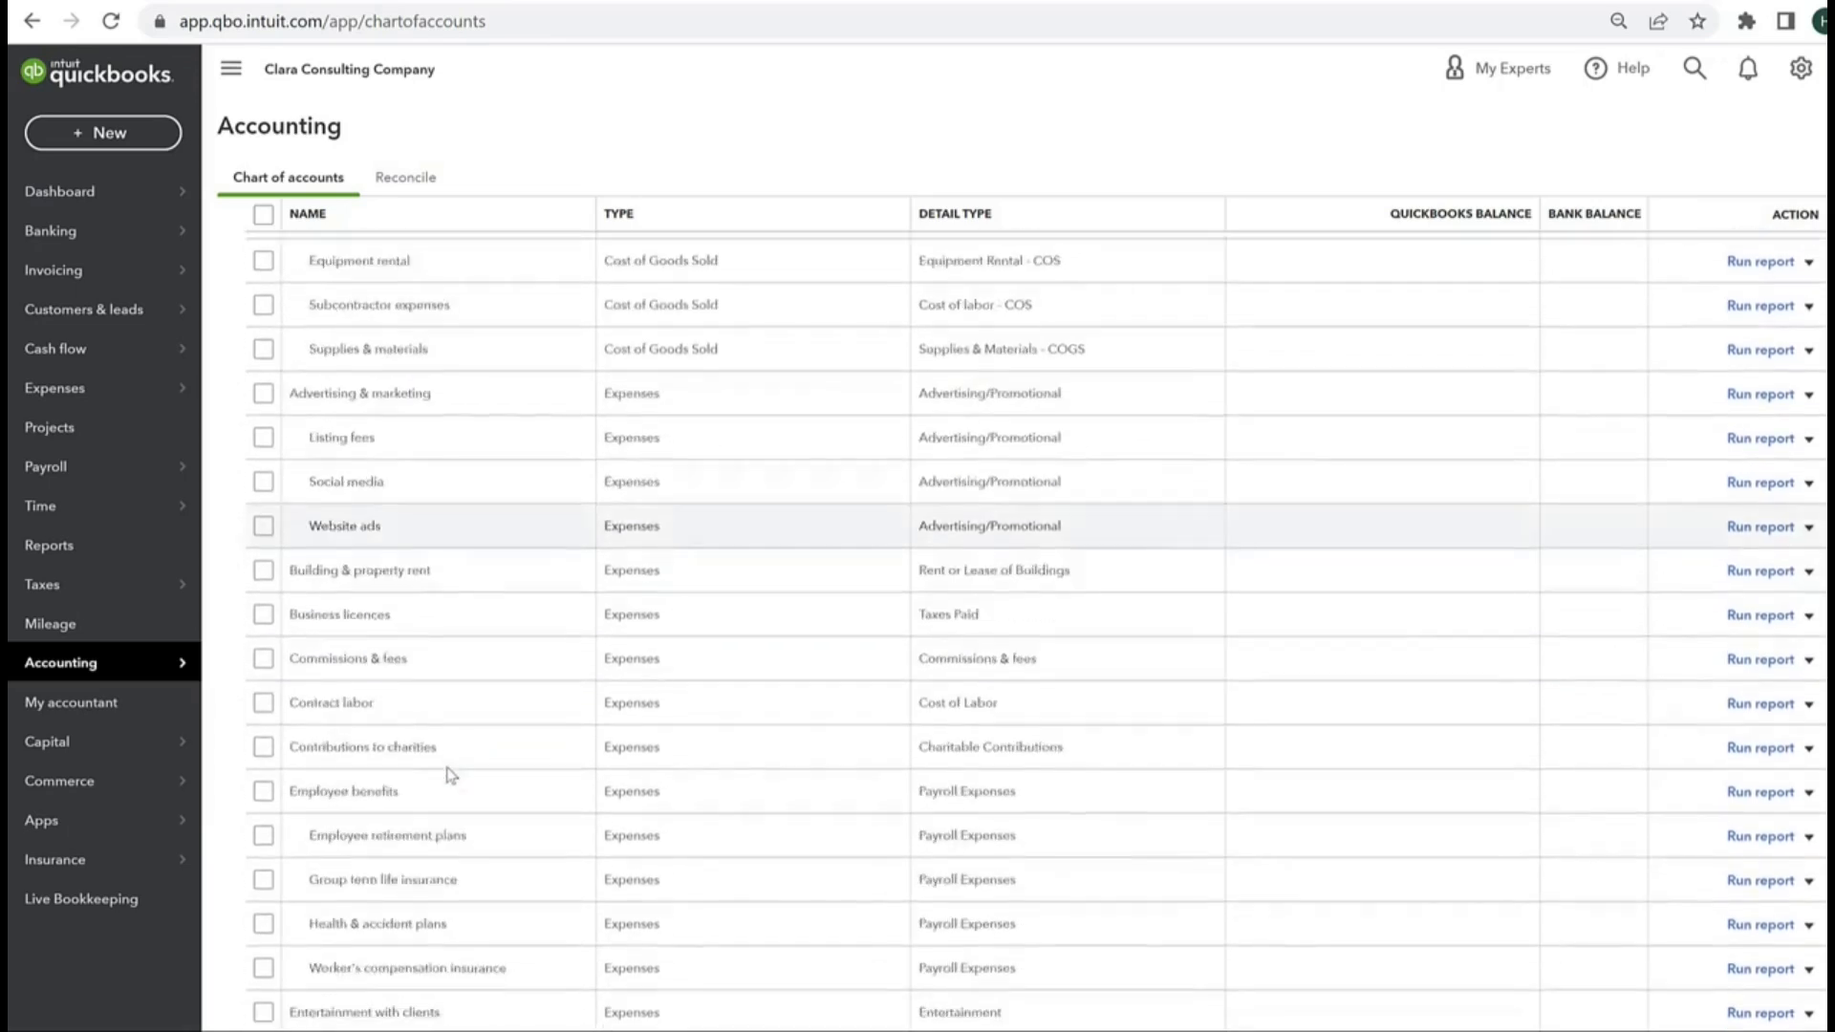
scroll(451, 774, down, 5)
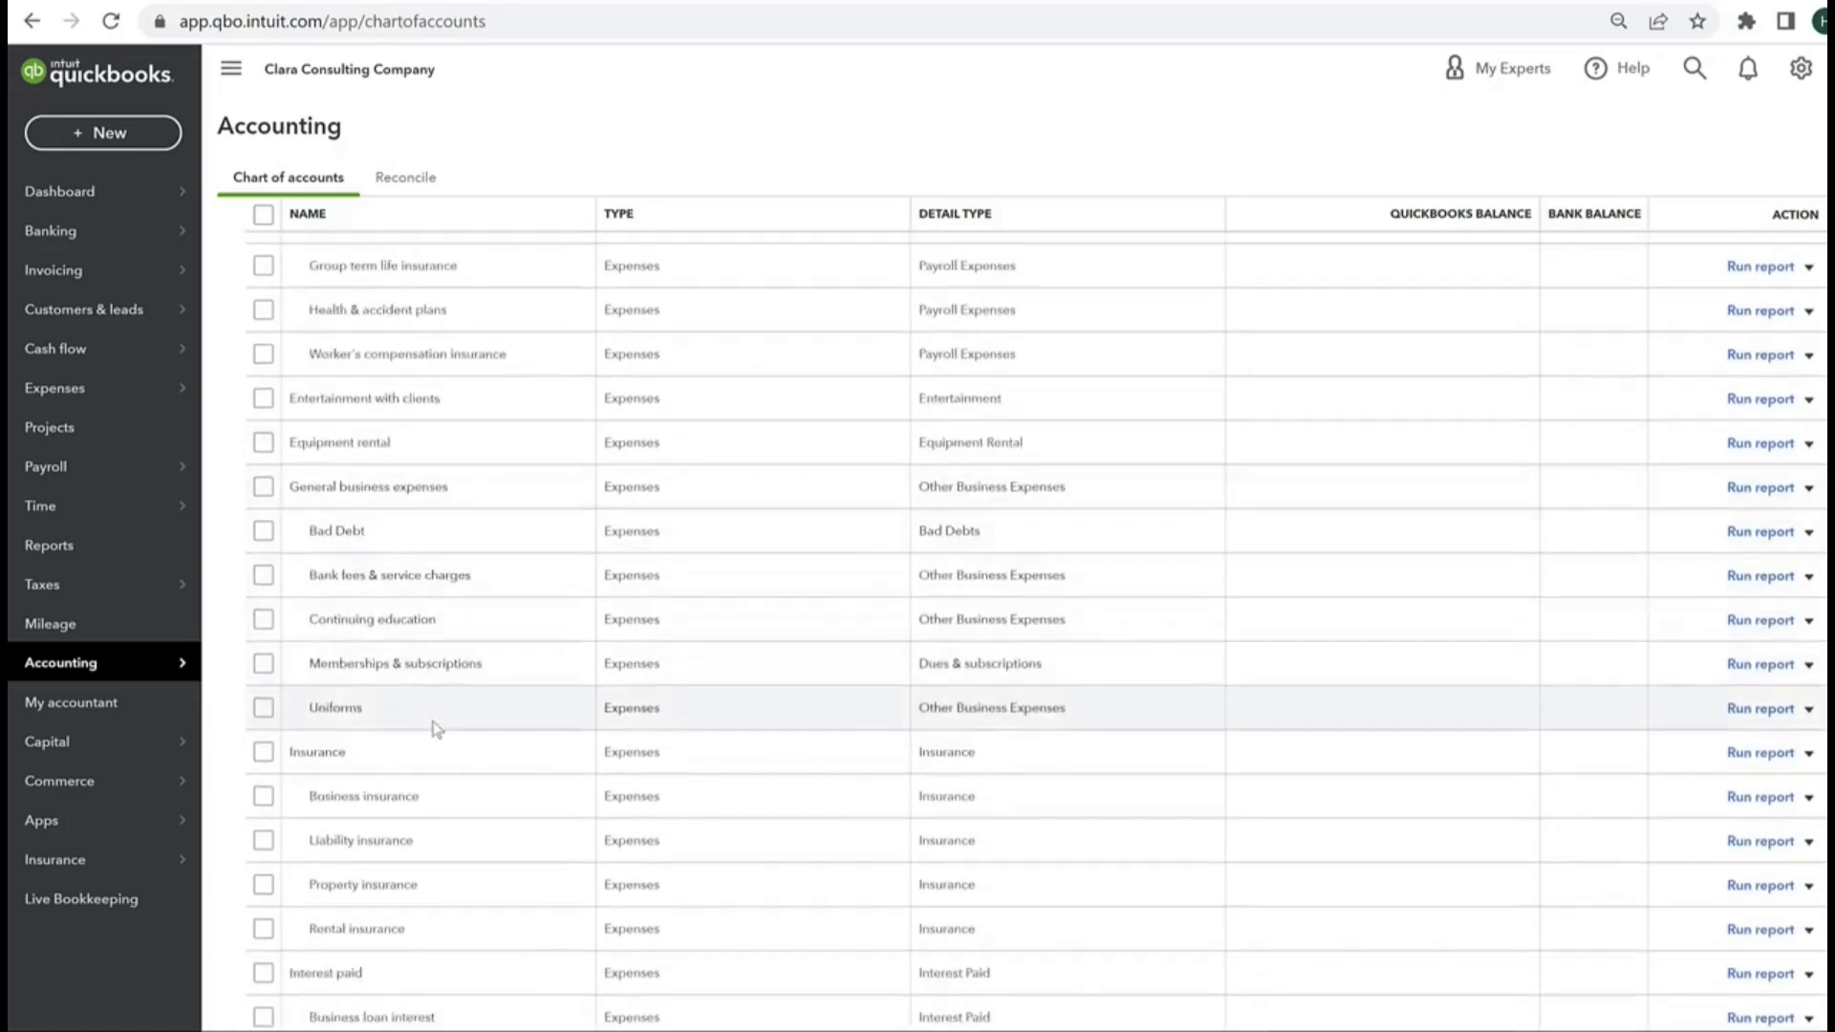
scroll(435, 729, down, 4)
scroll(435, 729, down, 3)
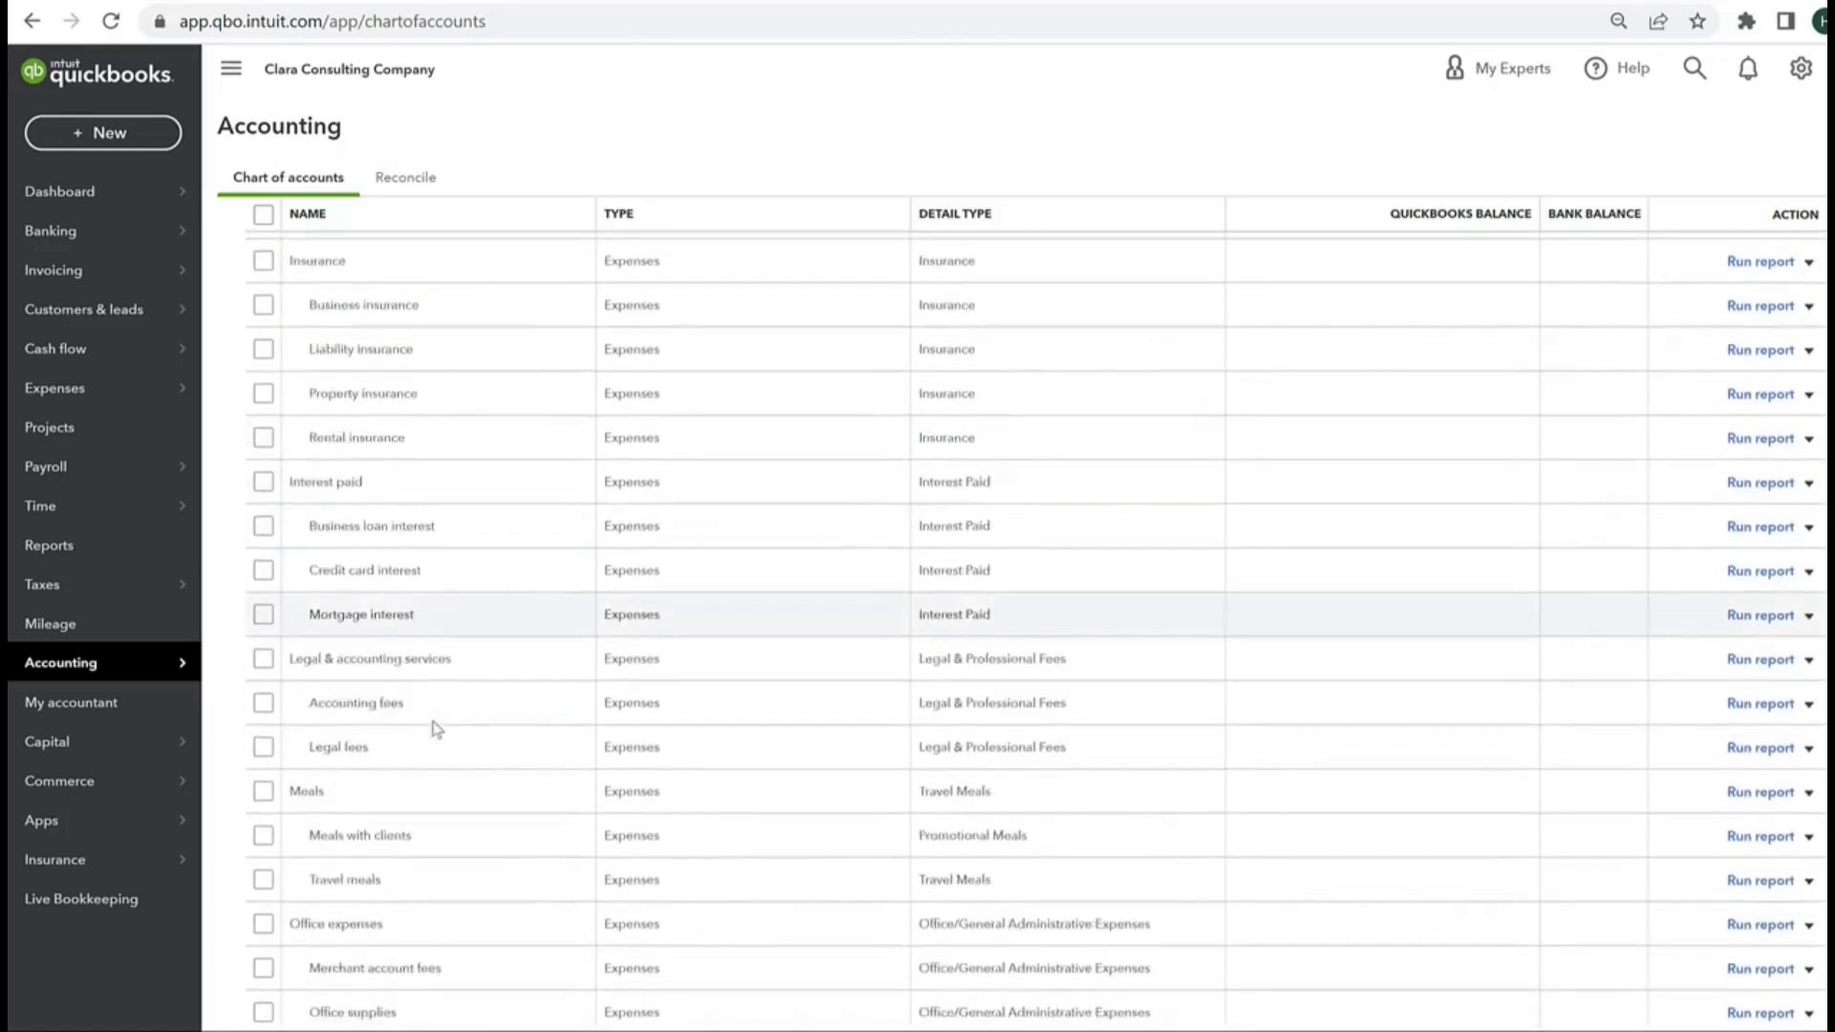
scroll(430, 765, down, 2)
scroll(424, 798, down, 4)
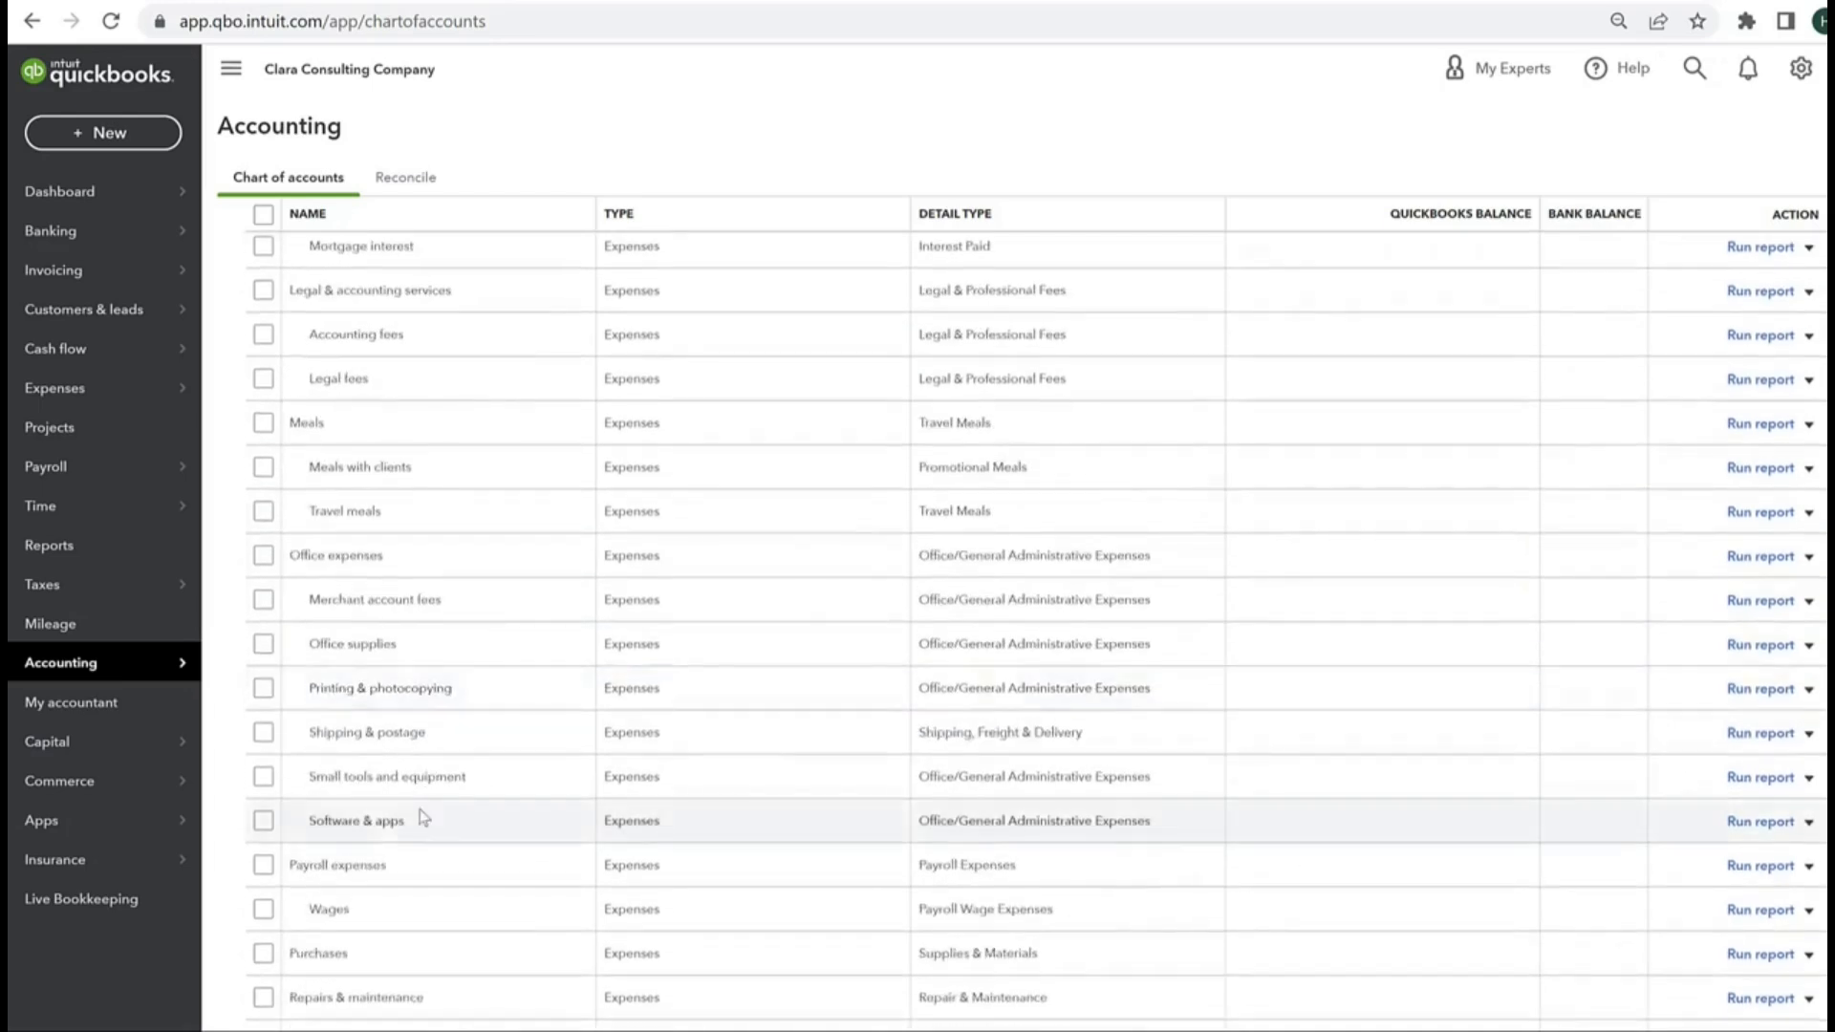
scroll(427, 801, down, 3)
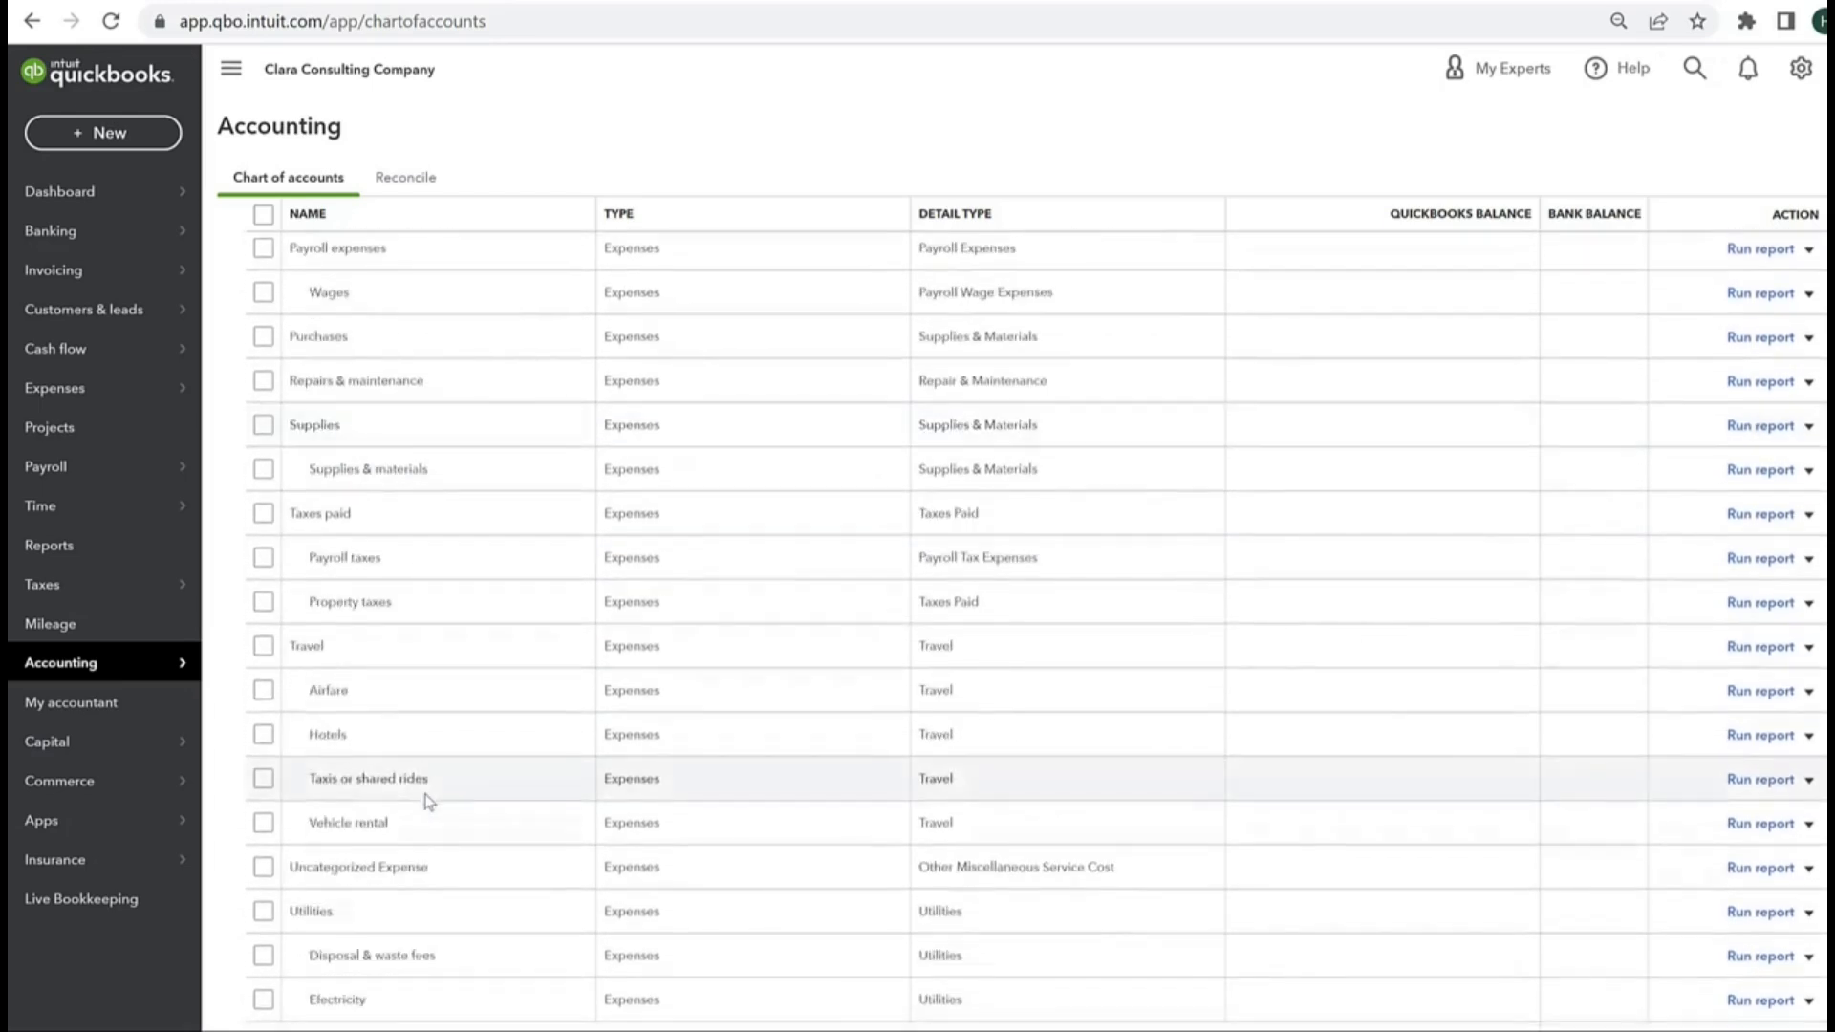
scroll(427, 801, down, 2)
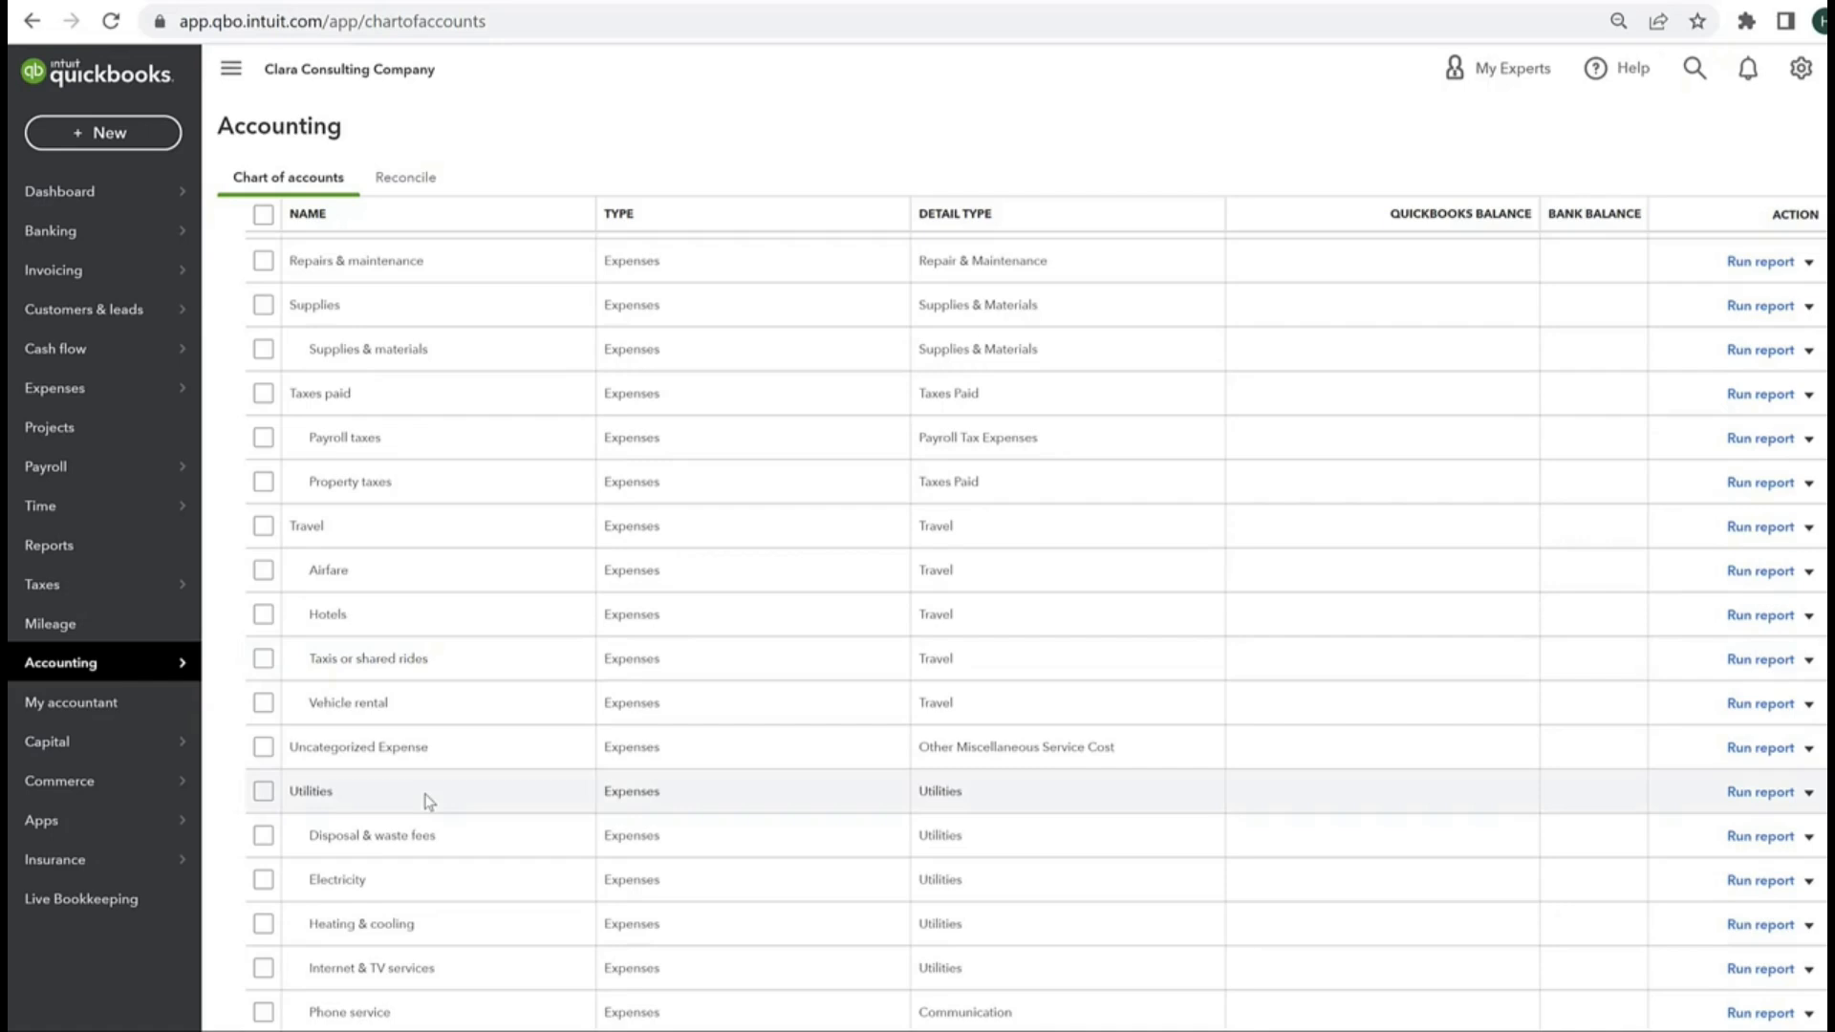
scroll(427, 801, down, 5)
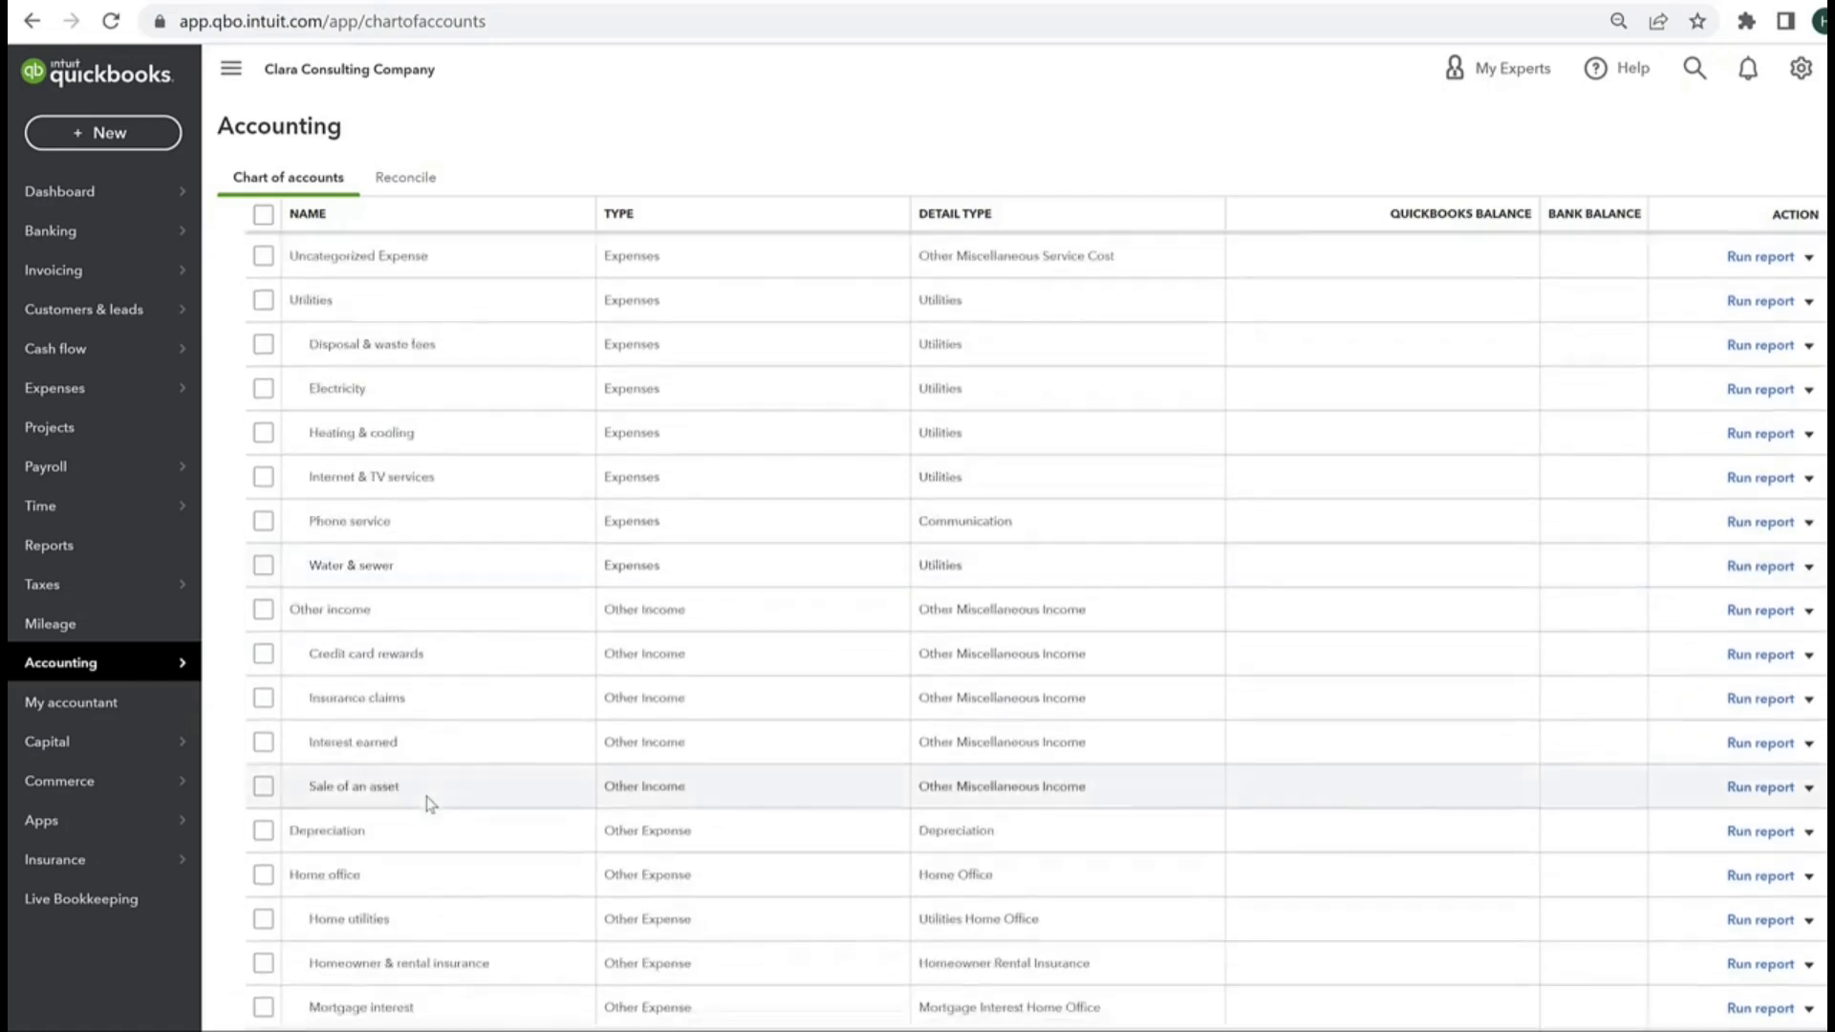
scroll(429, 804, down, 3)
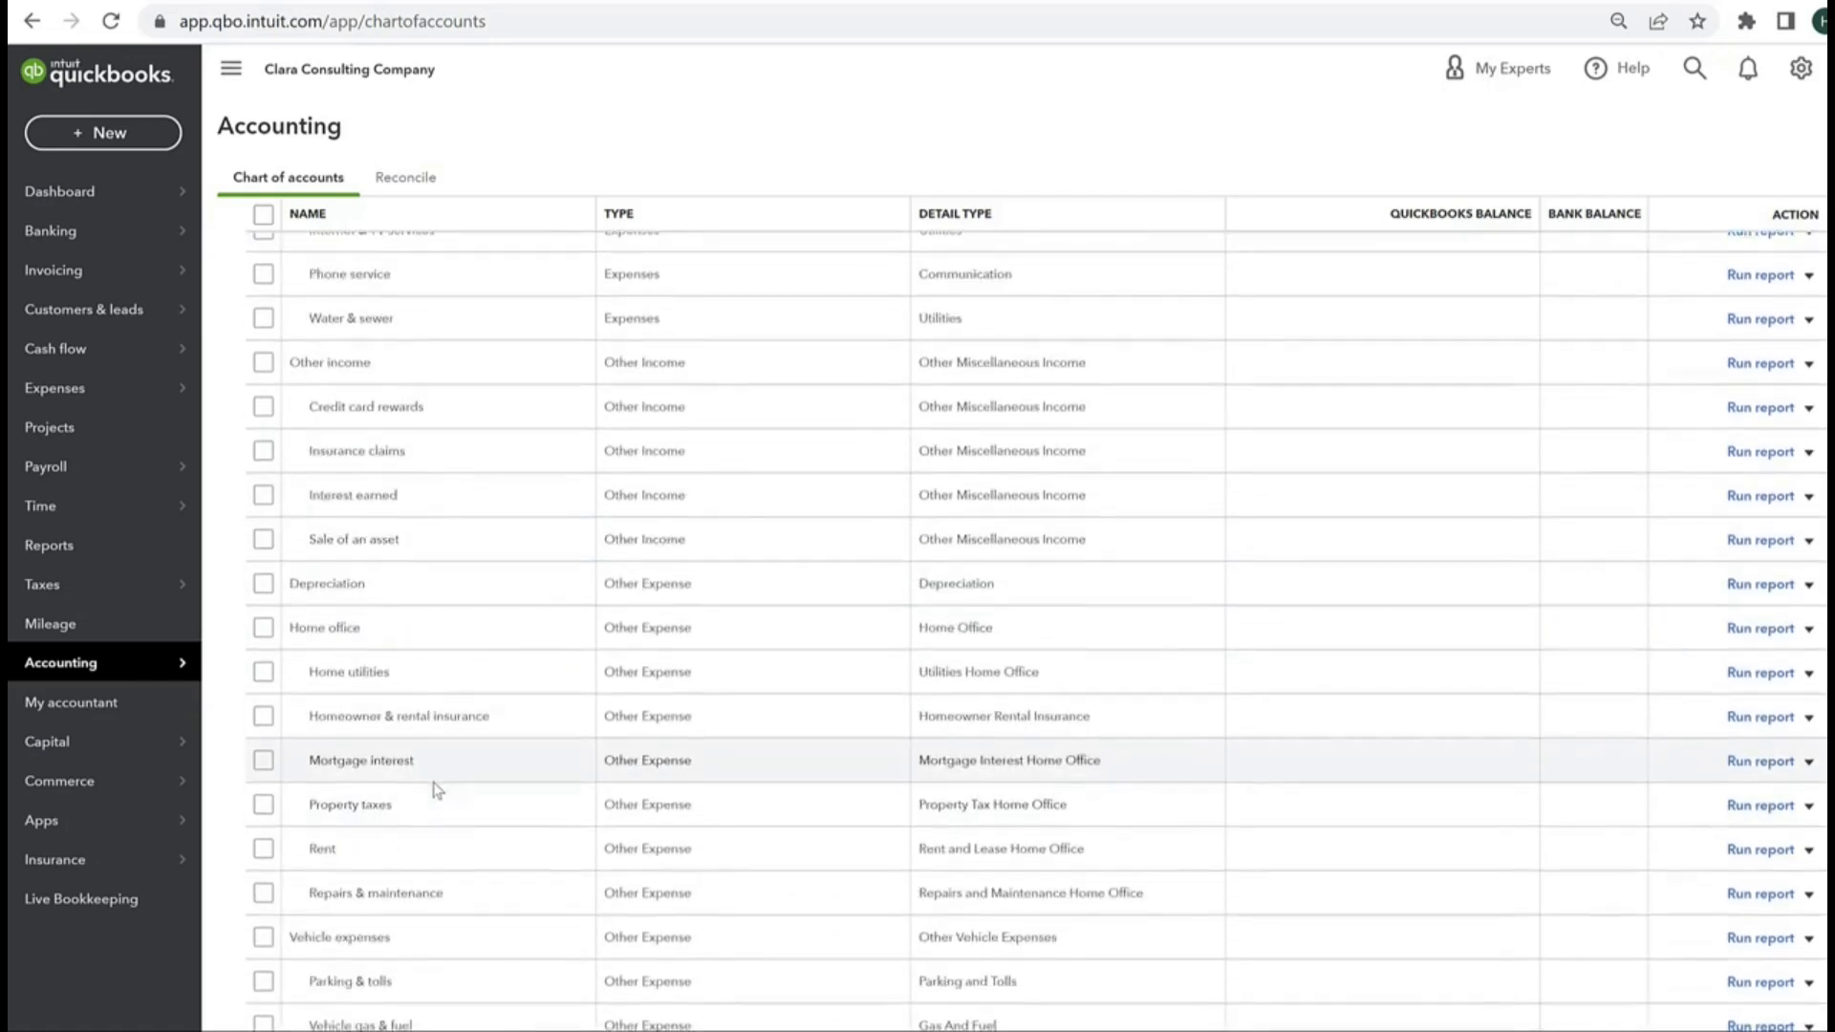
scroll(437, 790, down, 3)
scroll(437, 792, down, 2)
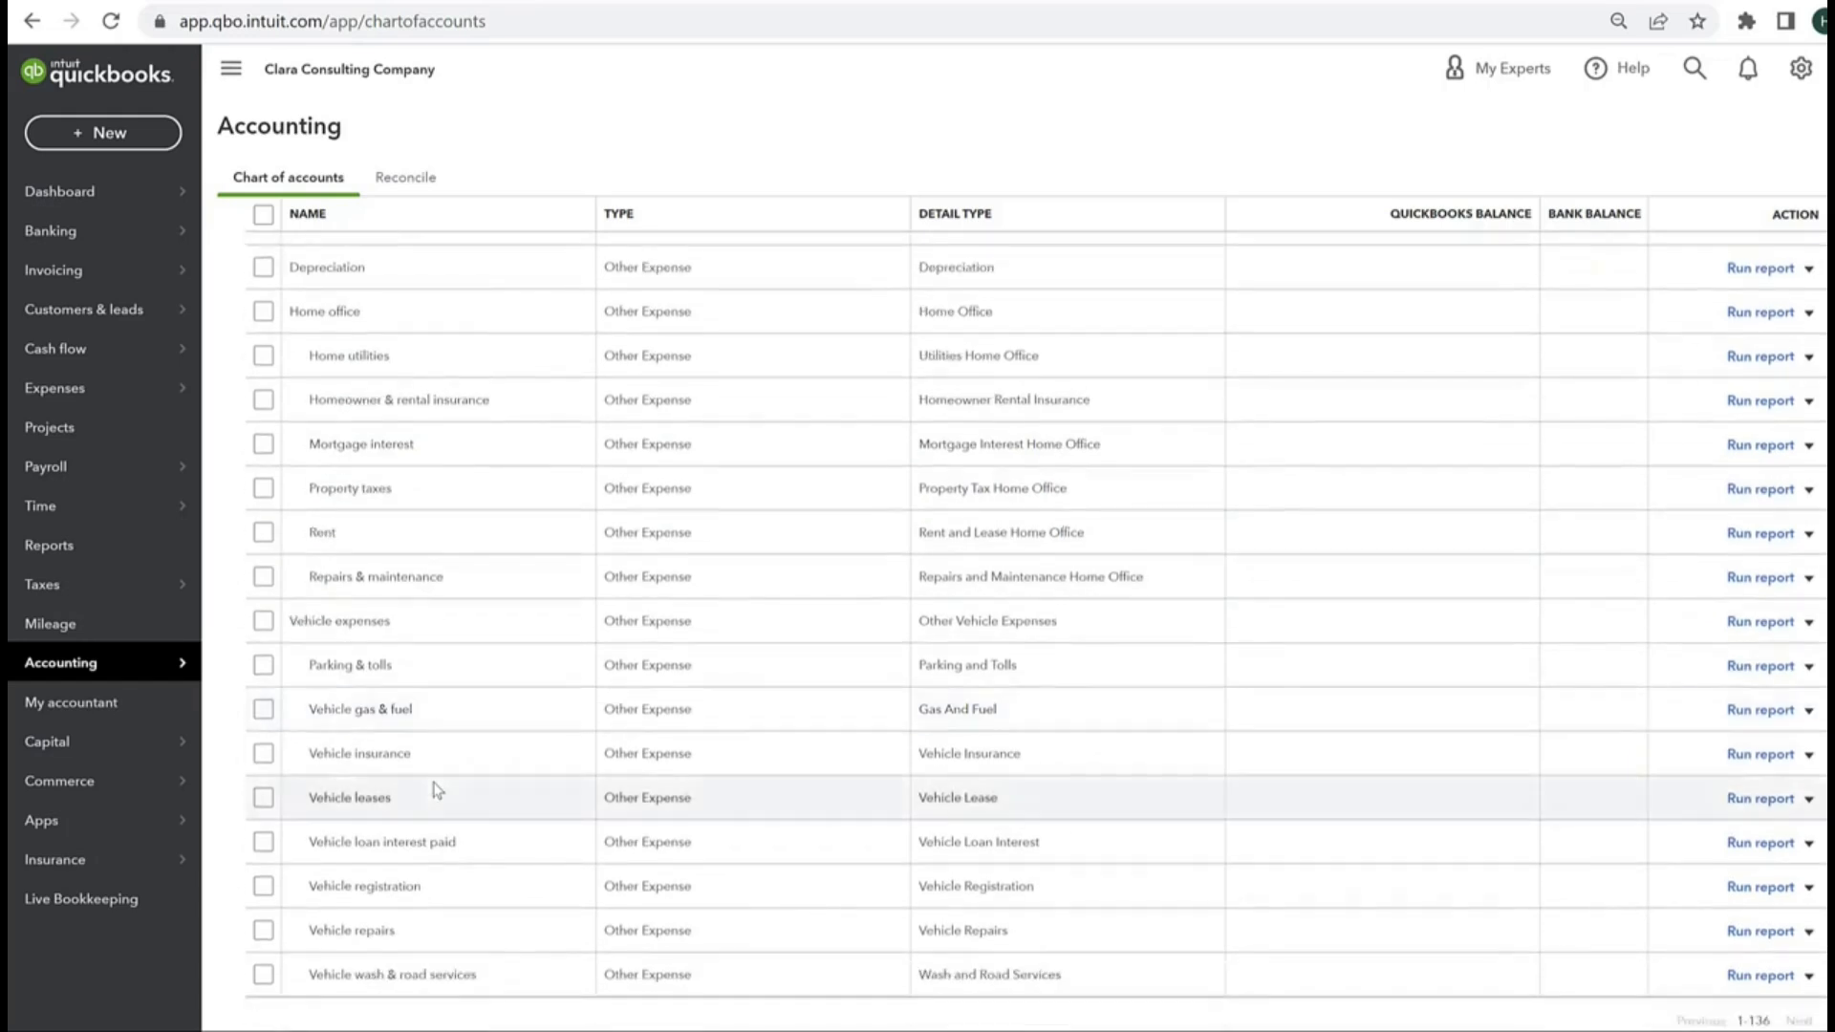
Step: Show the available actions for the Parking & tolls account in the chart of accounts
scroll(463, 645, up, 2)
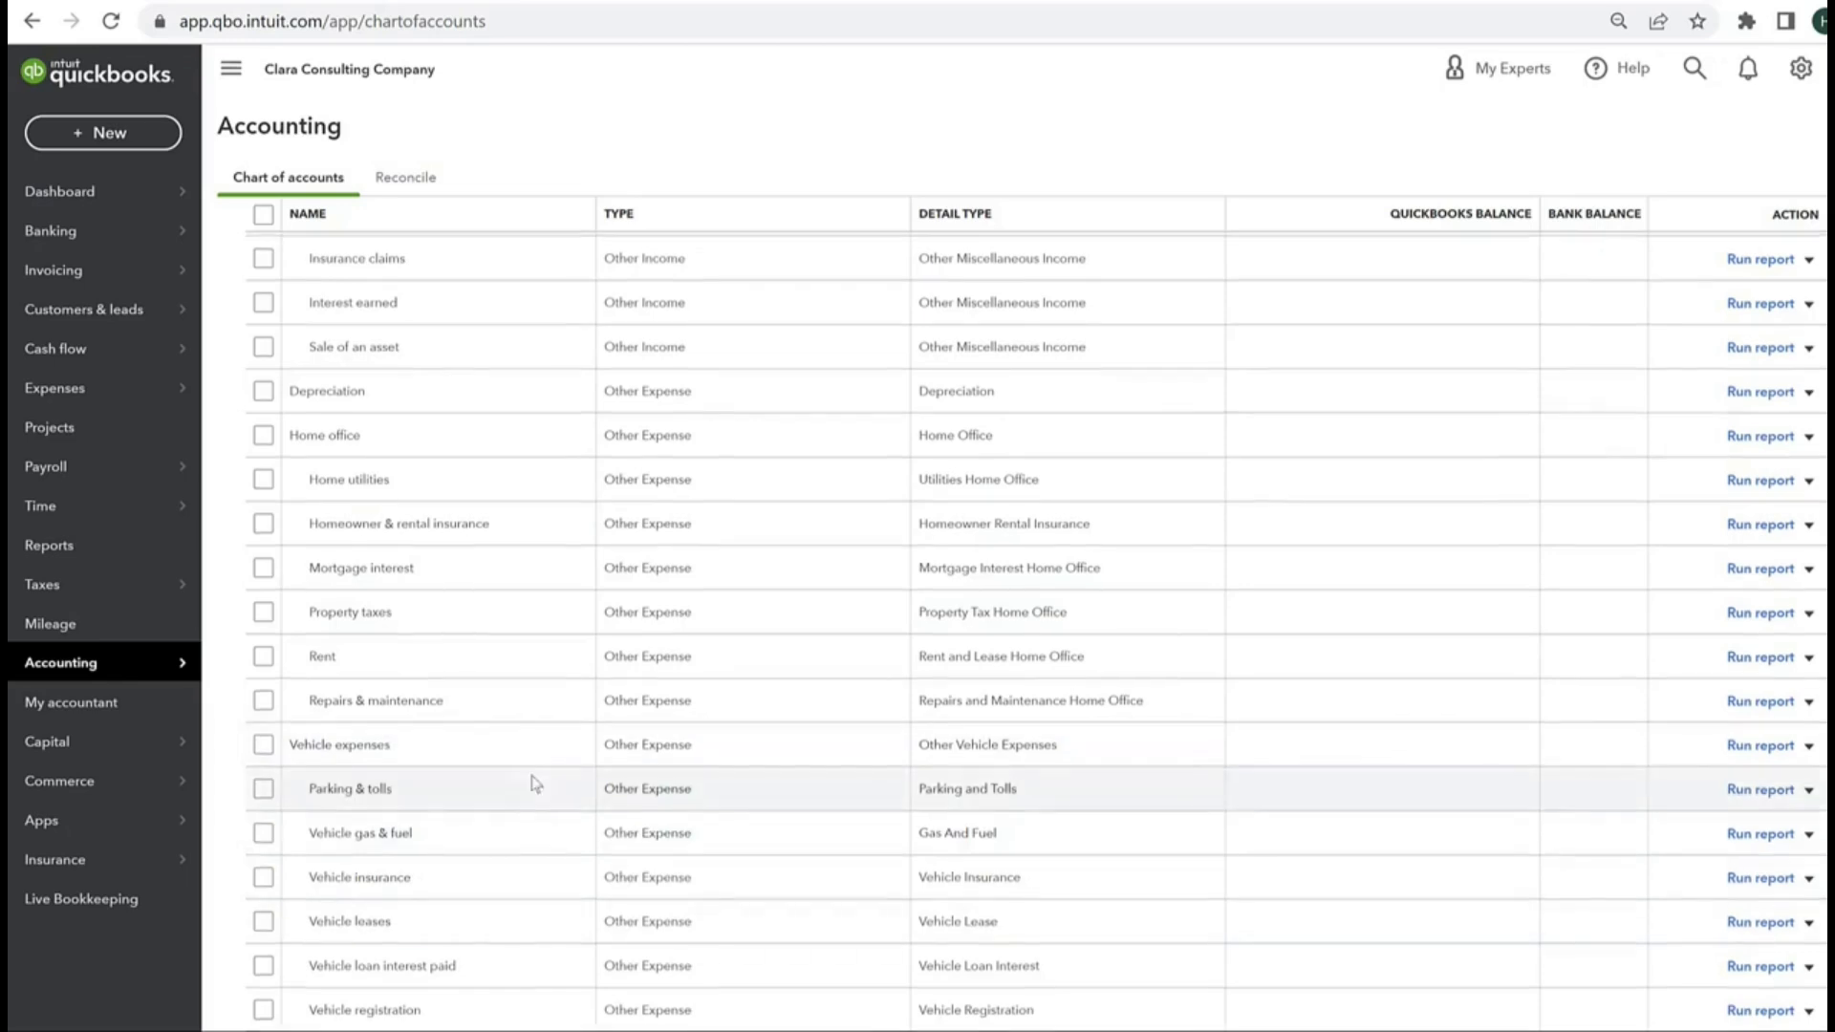
scroll(532, 778, up, 4)
scroll(1188, 888, down, 5)
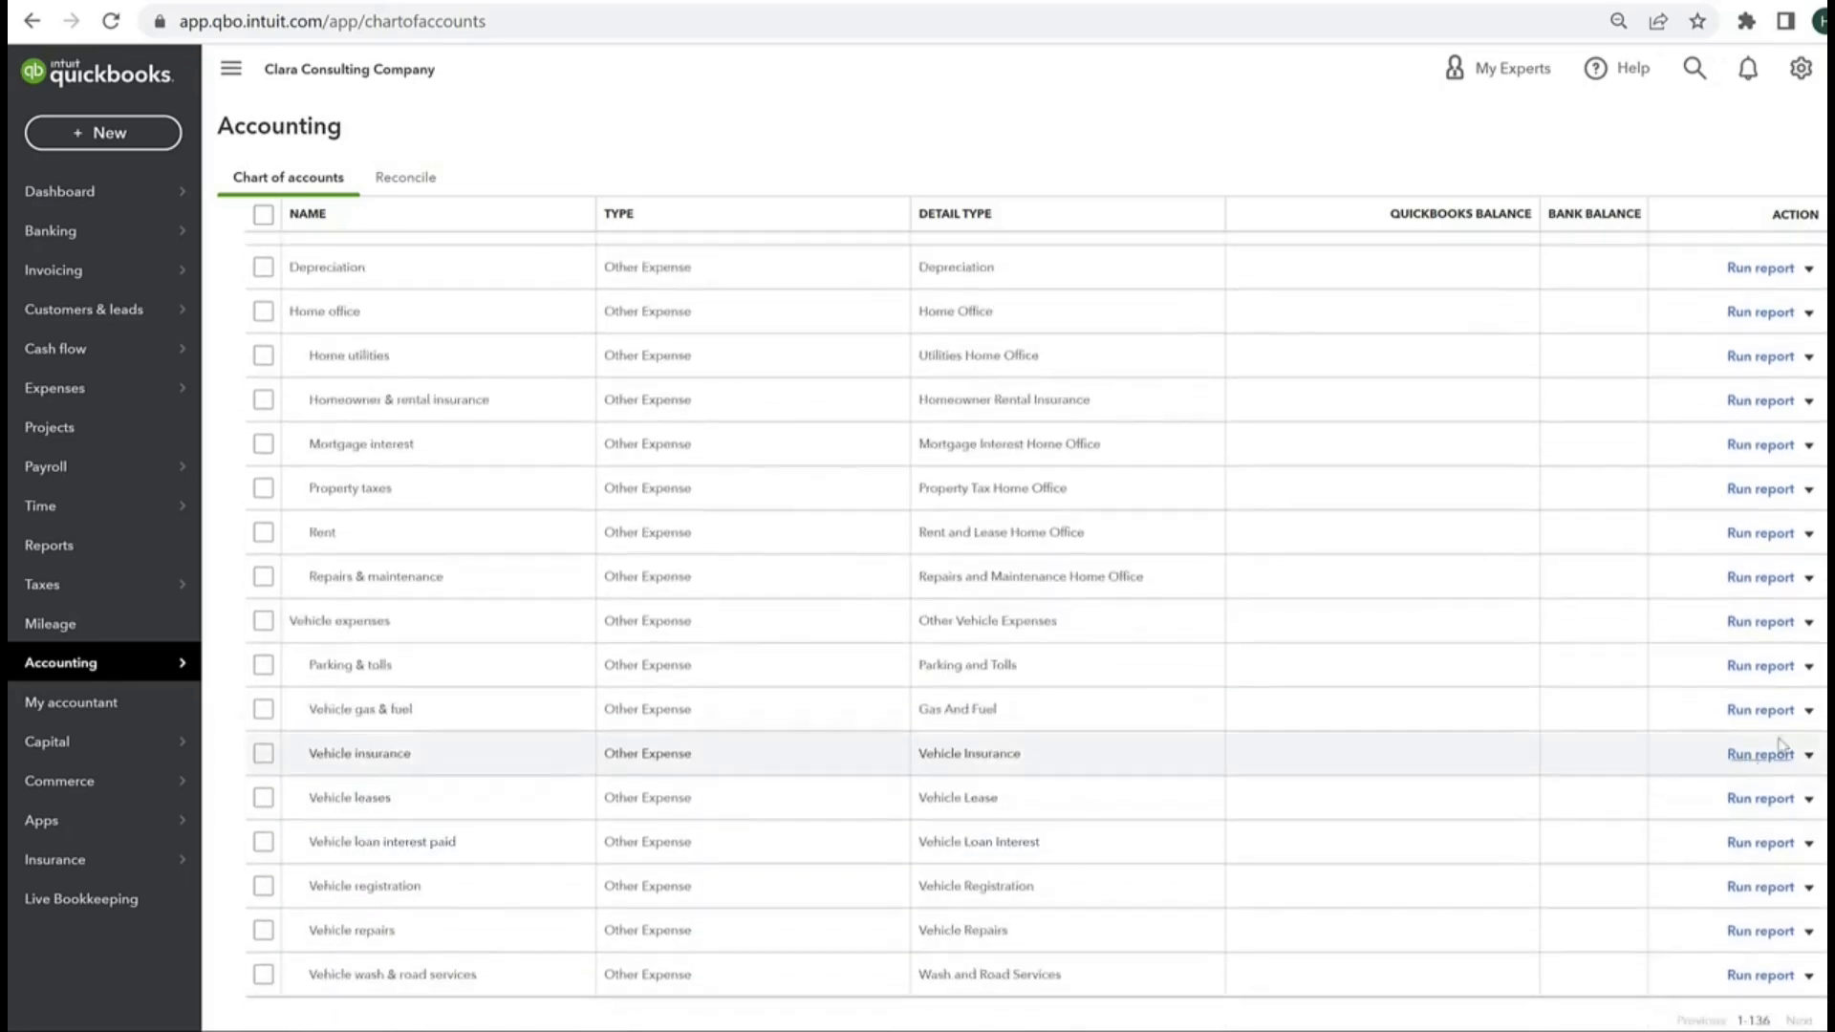
click(1810, 669)
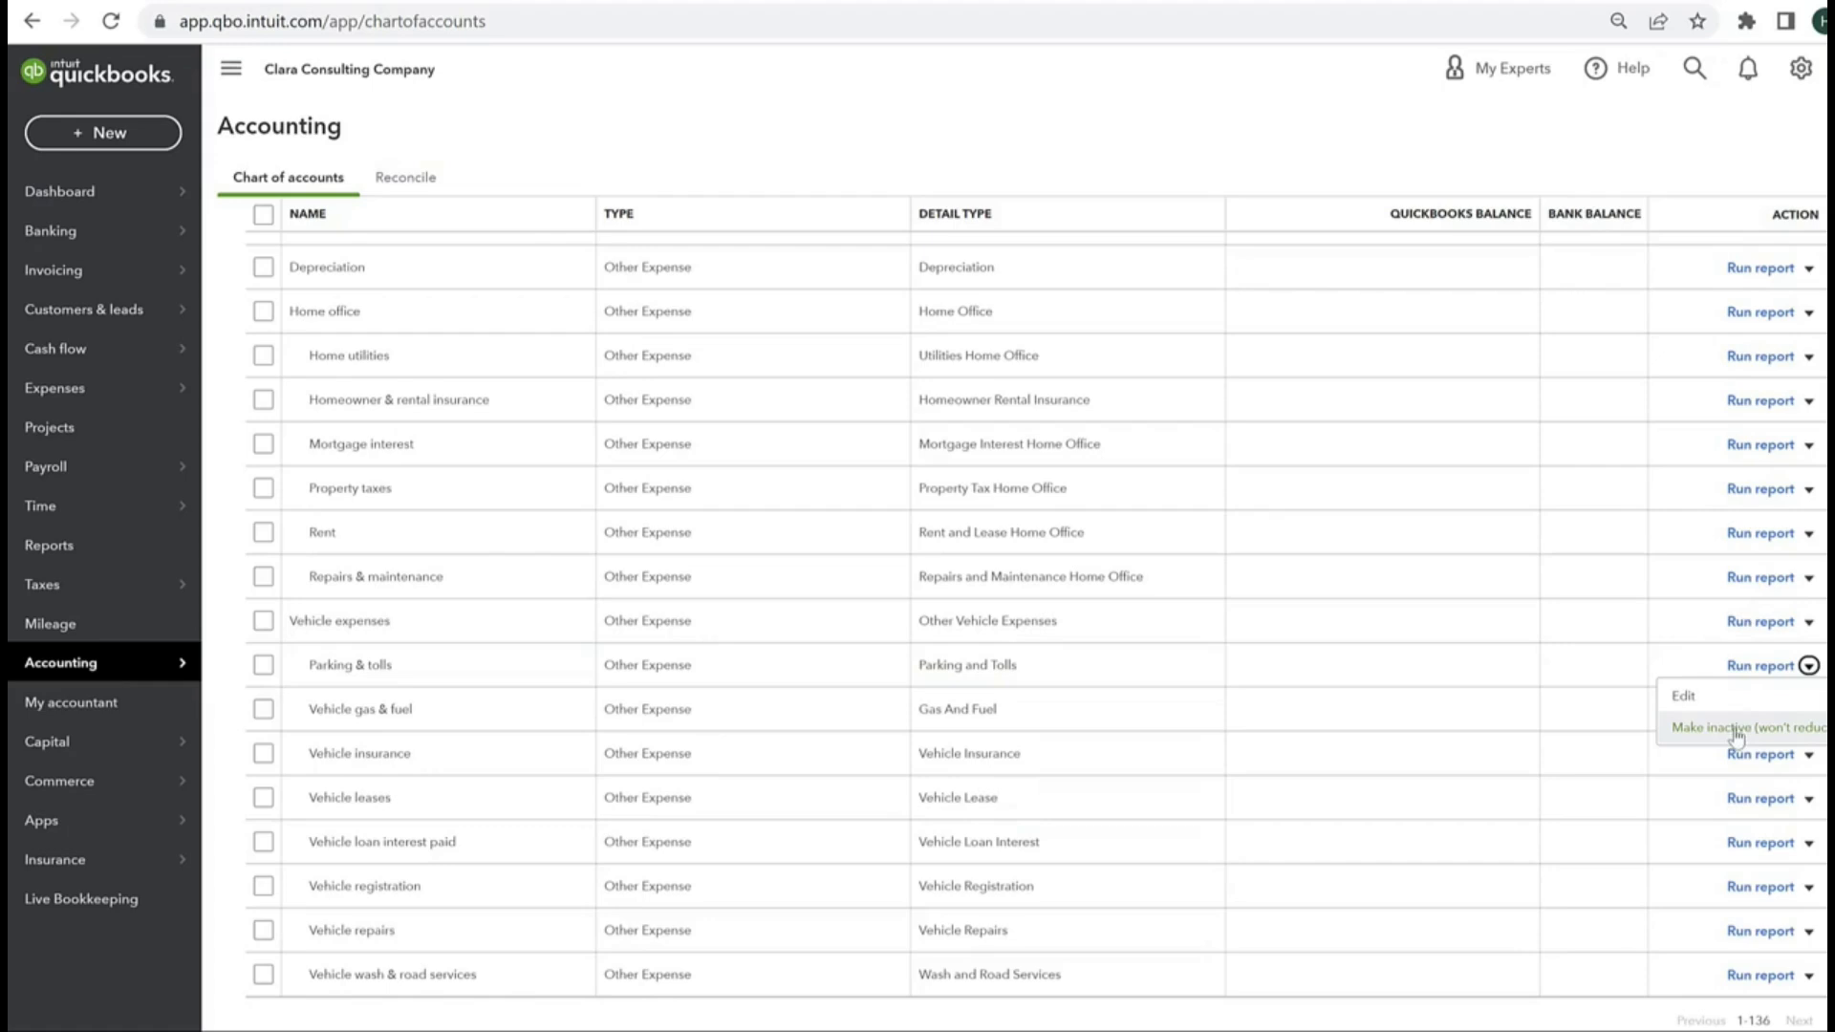
Step: Return through the expense accounts to the beginning of the chart of accounts and reveal the Banking submenu
scroll(484, 634, up, 5)
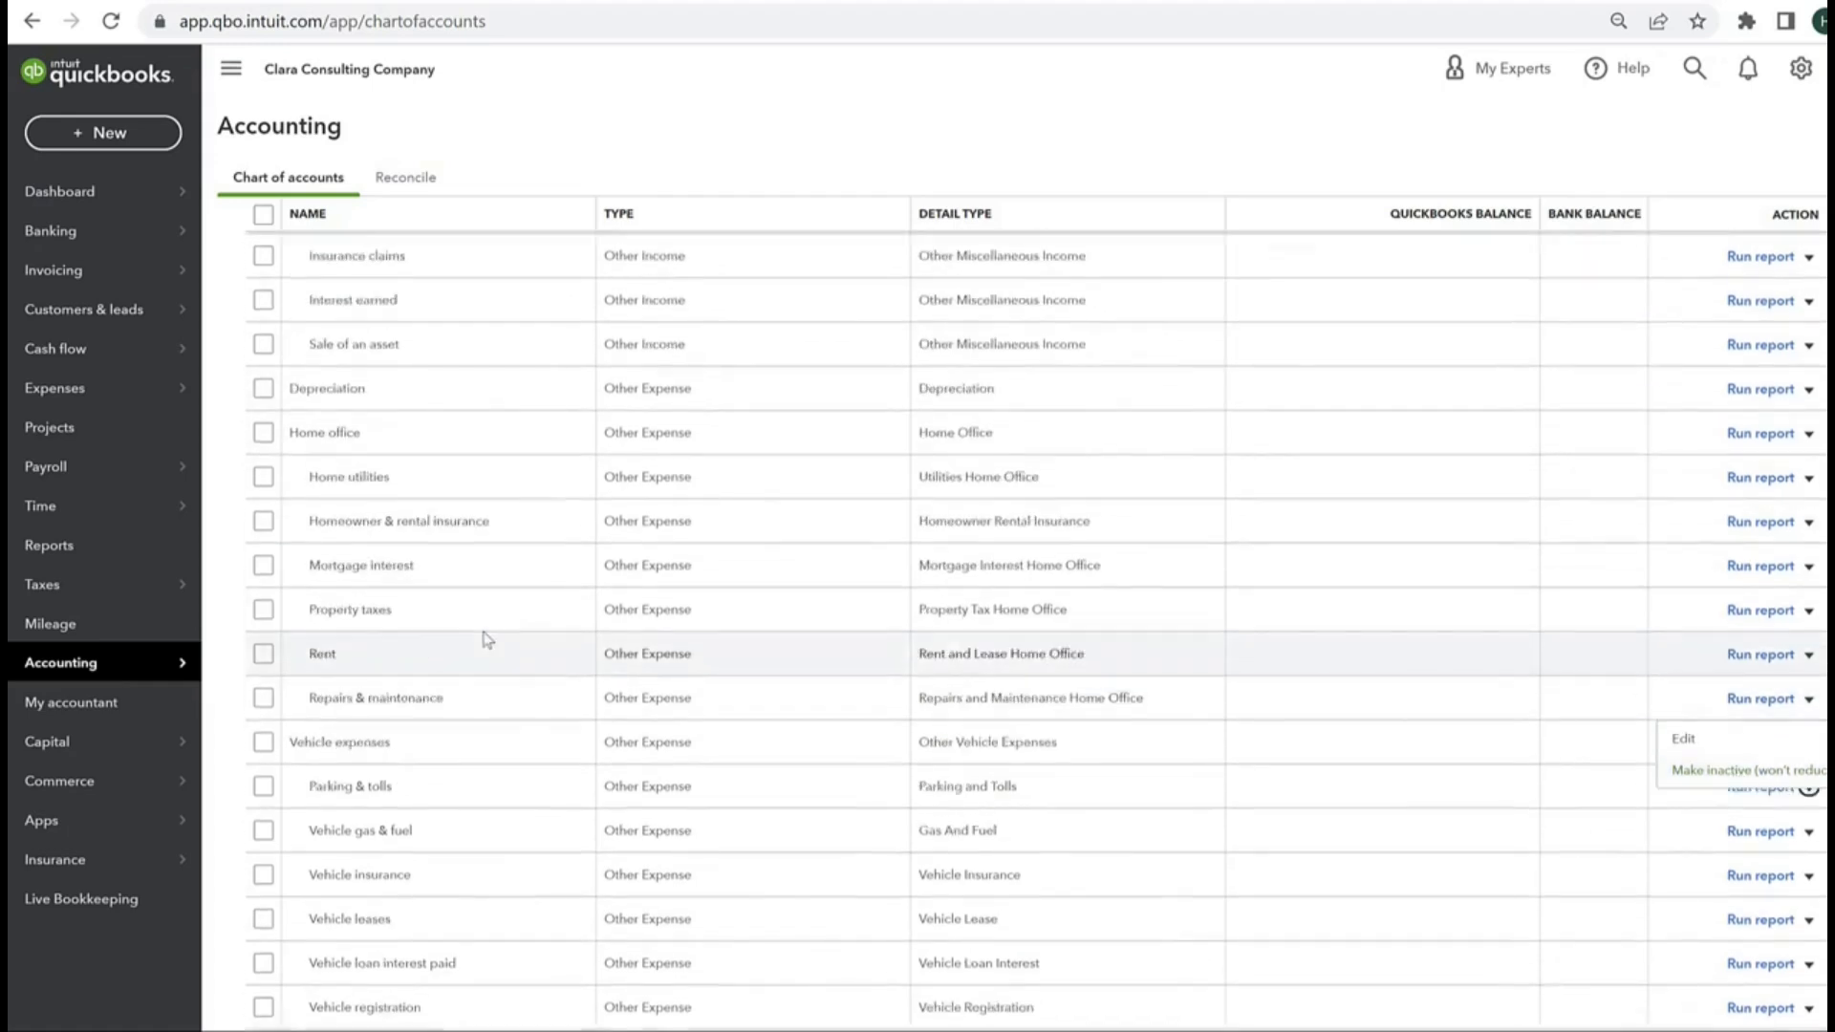
scroll(491, 543, up, 12)
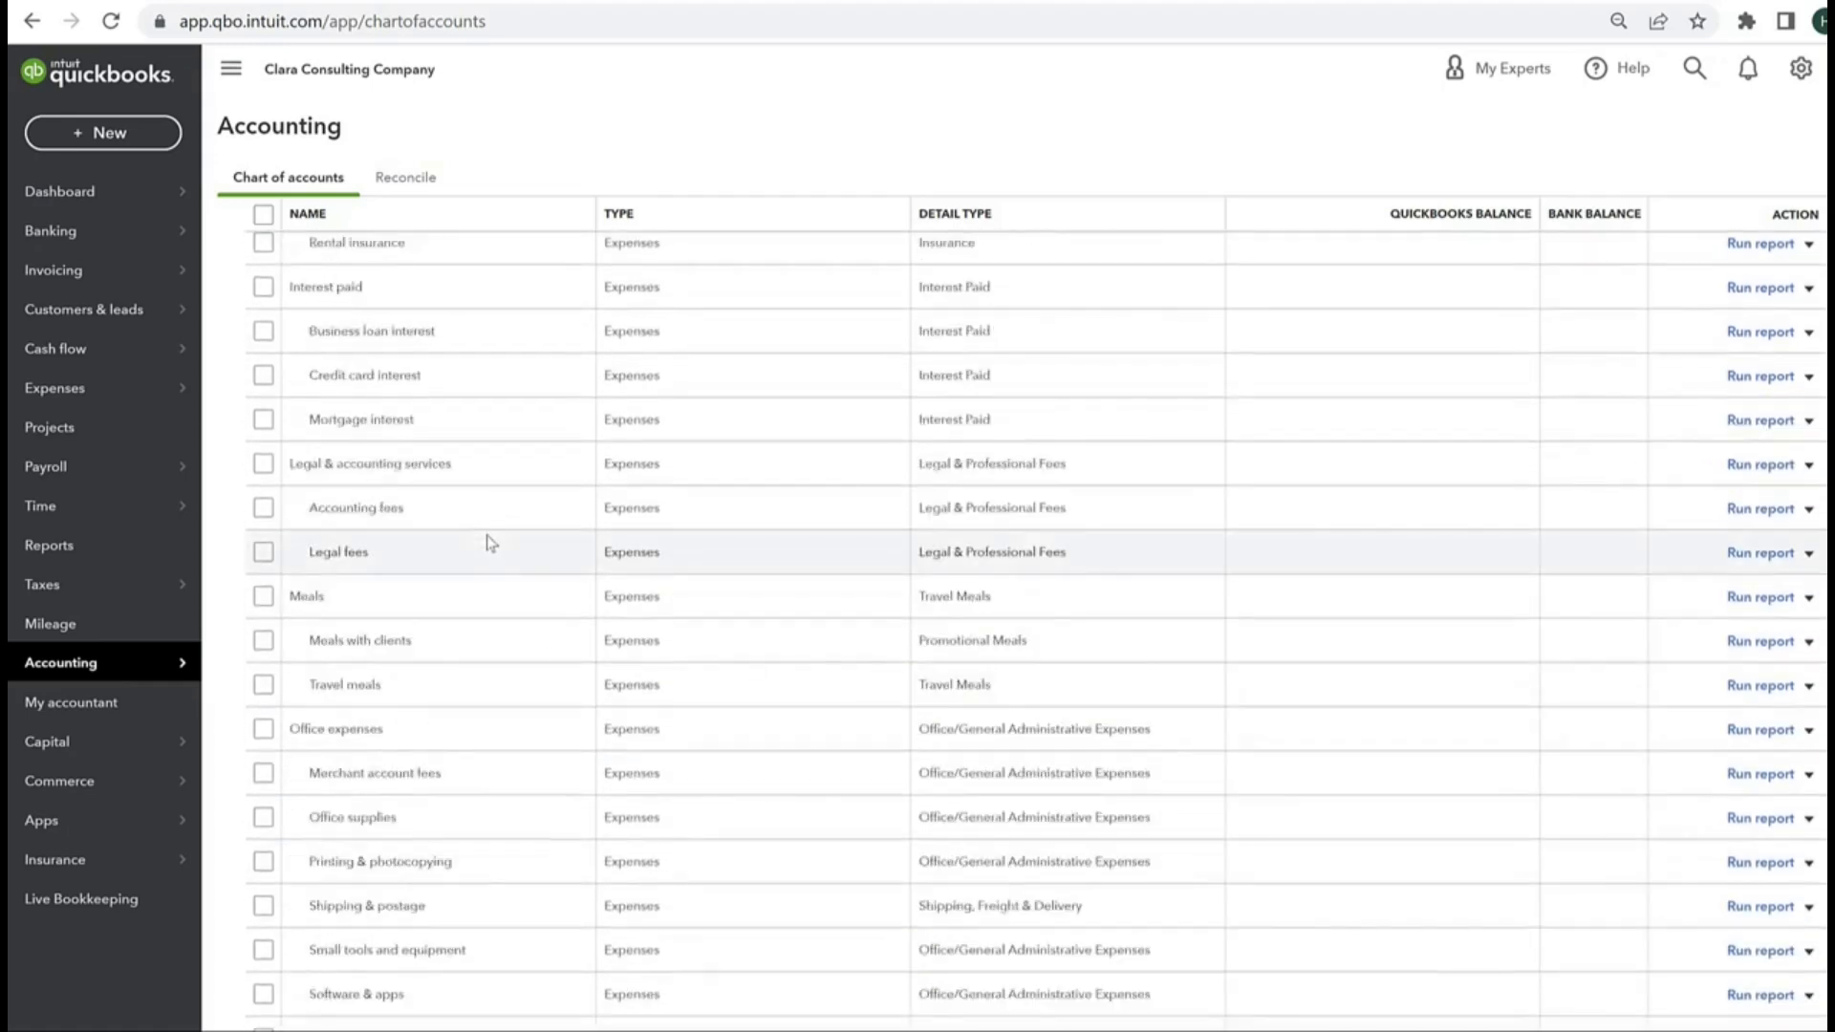
scroll(533, 477, up, 5)
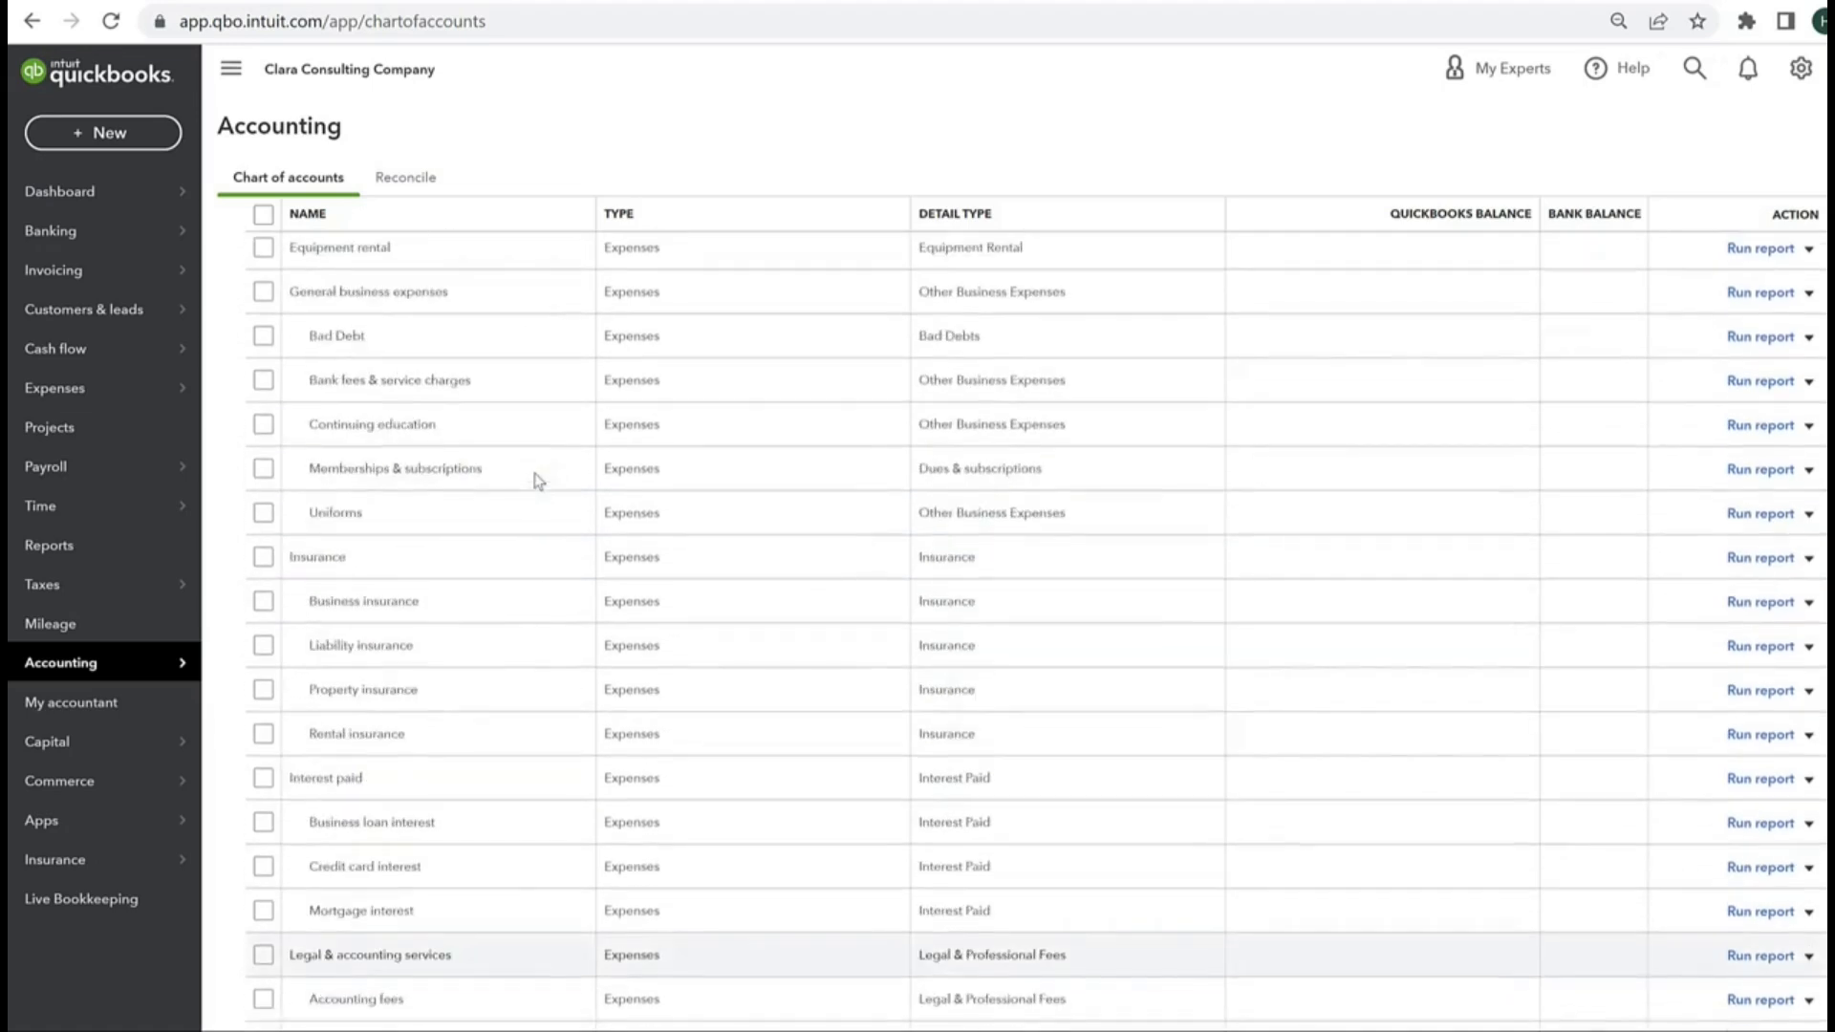
scroll(548, 520, up, 10)
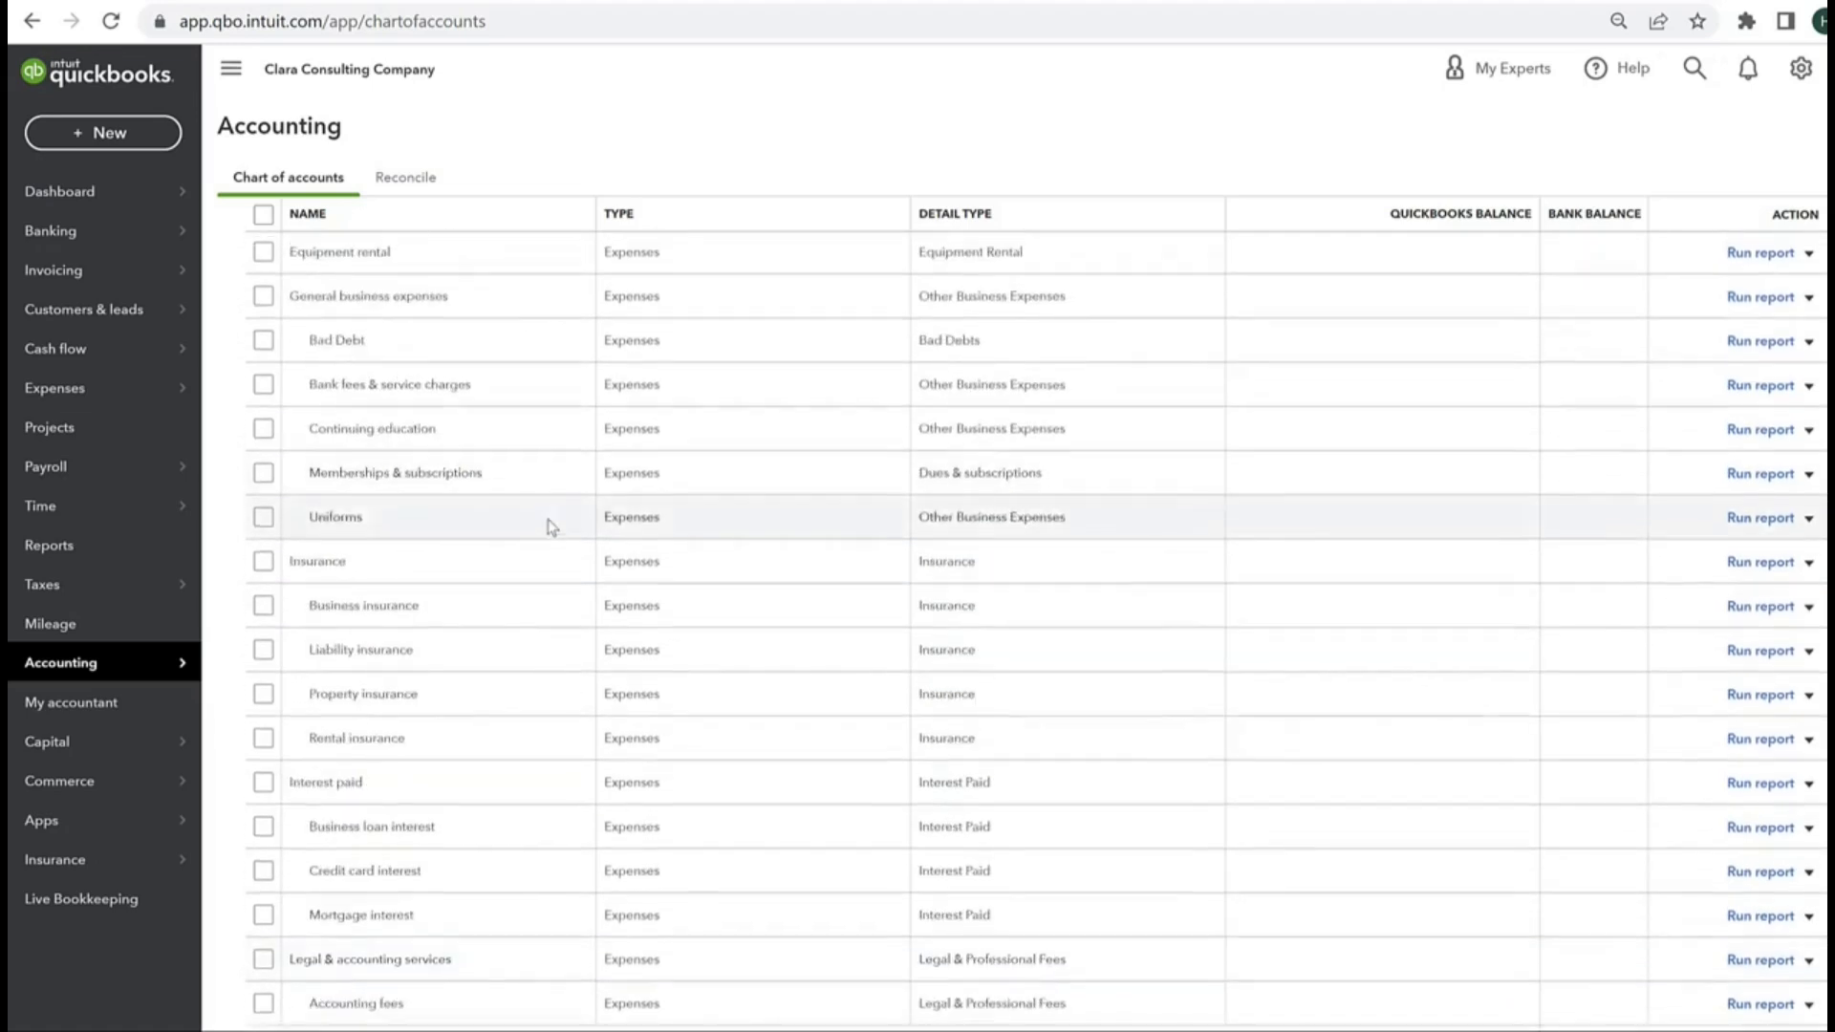
scroll(552, 526, up, 20)
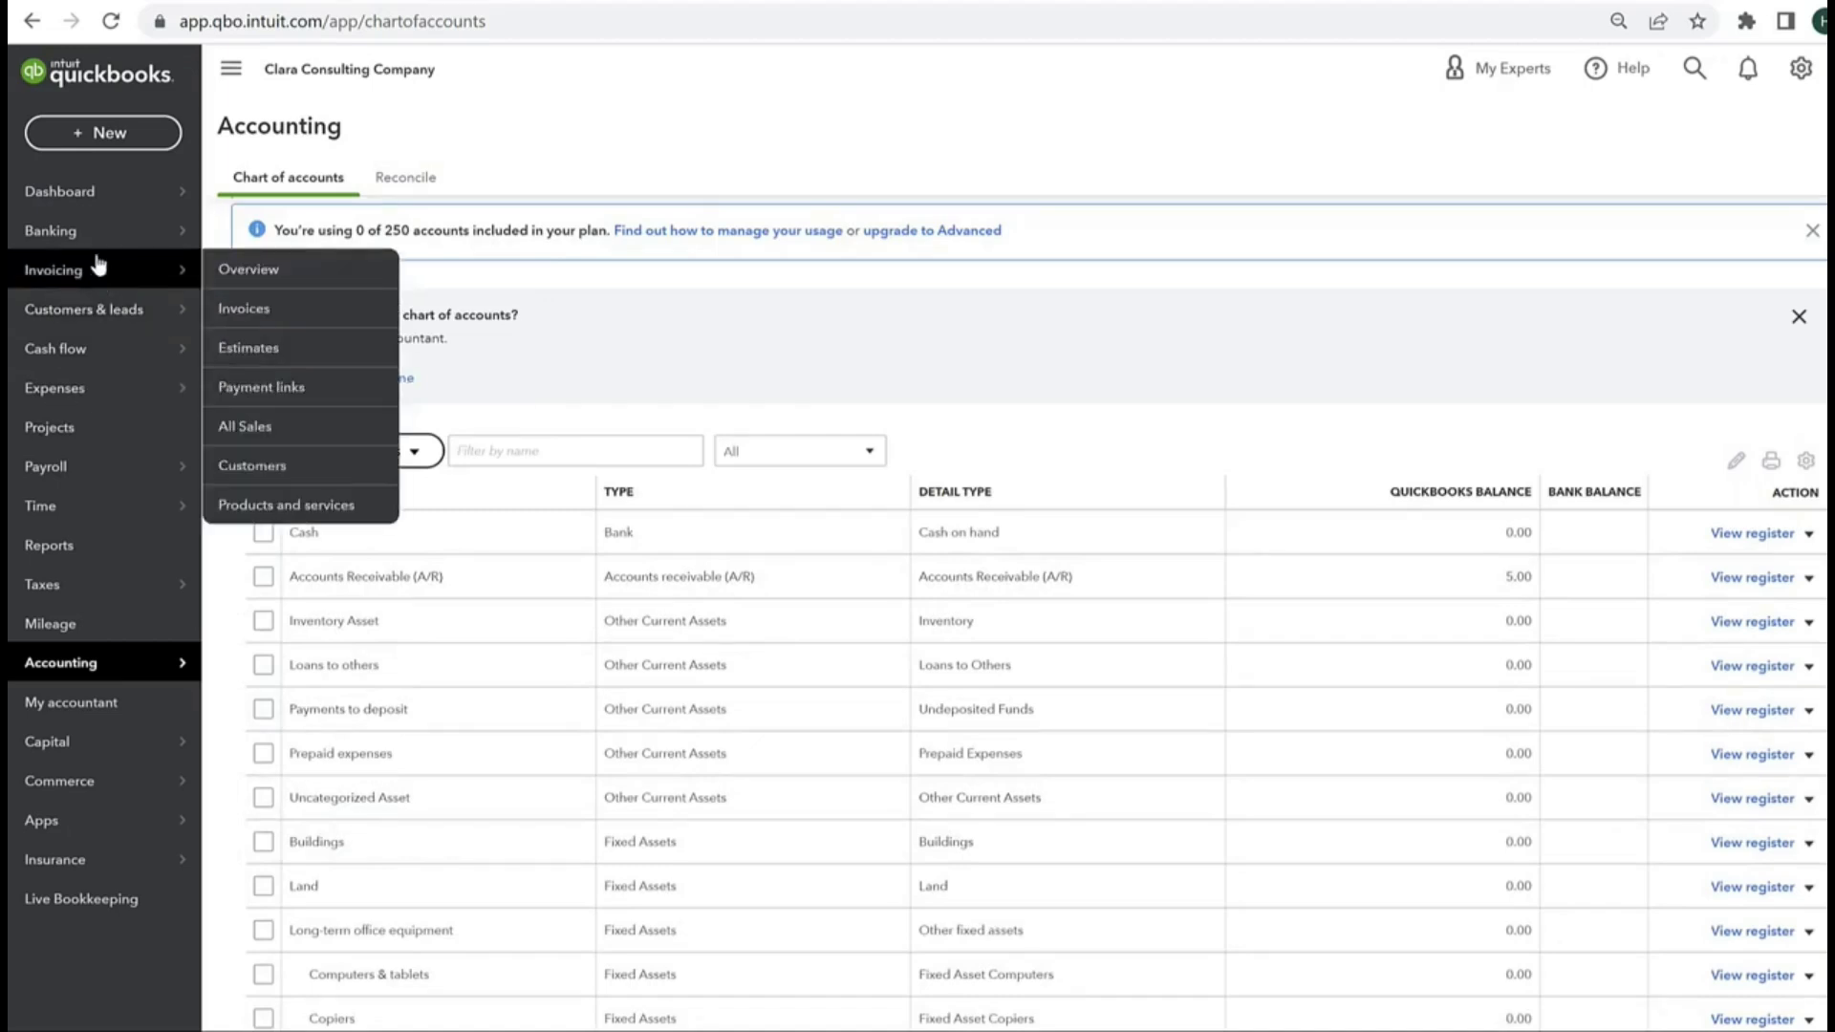
mouse_move(90, 237)
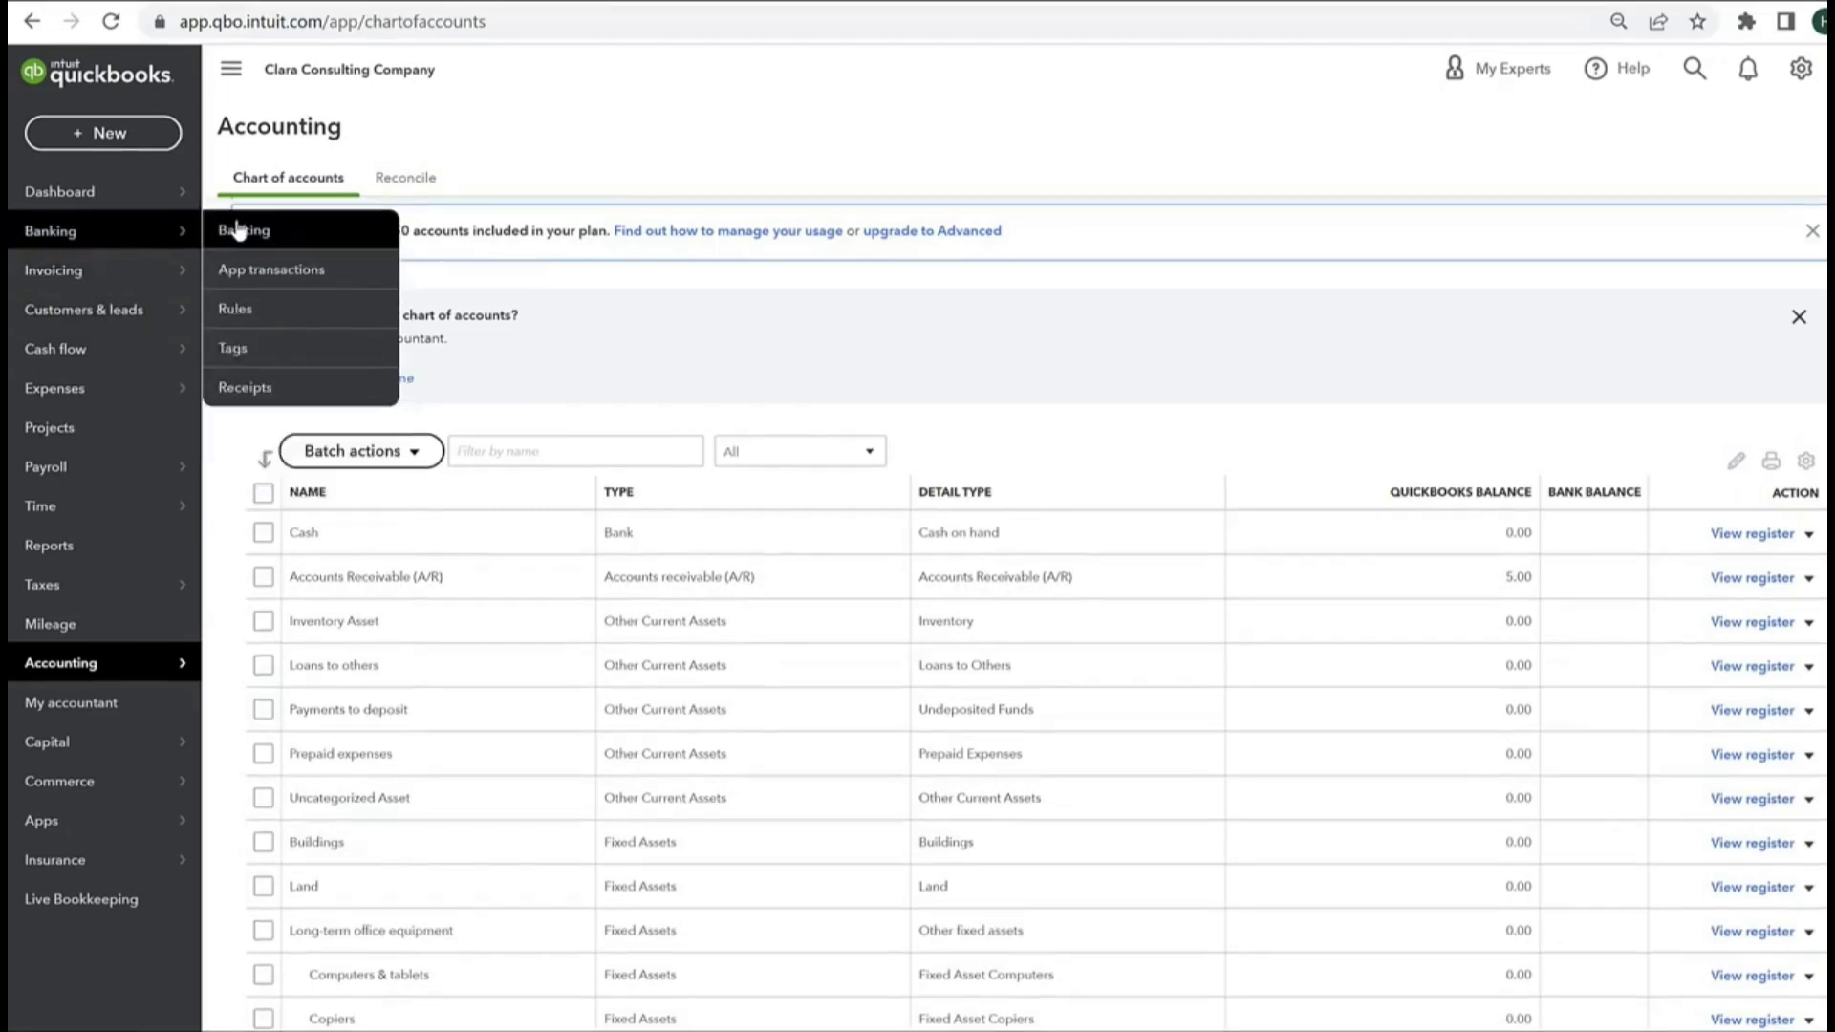
Step: Go to the Banking section and open the import window for uploading bank transactions
click(158, 237)
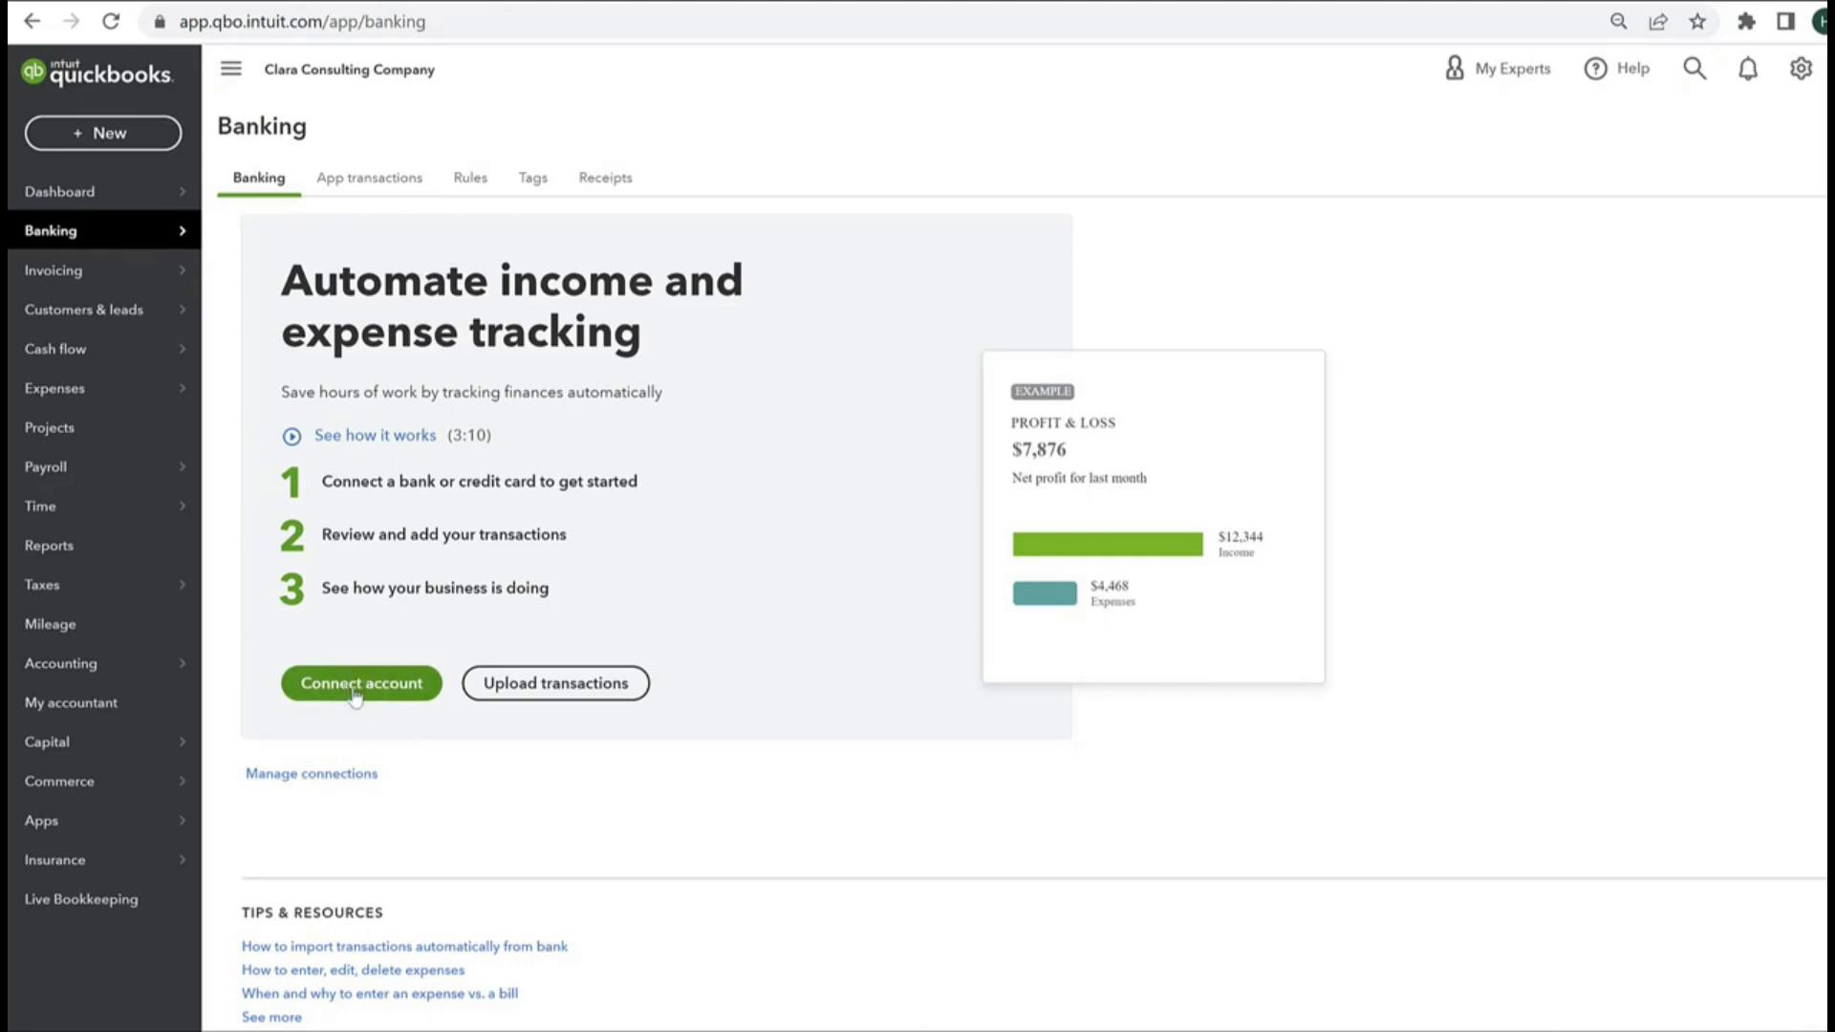
click(473, 690)
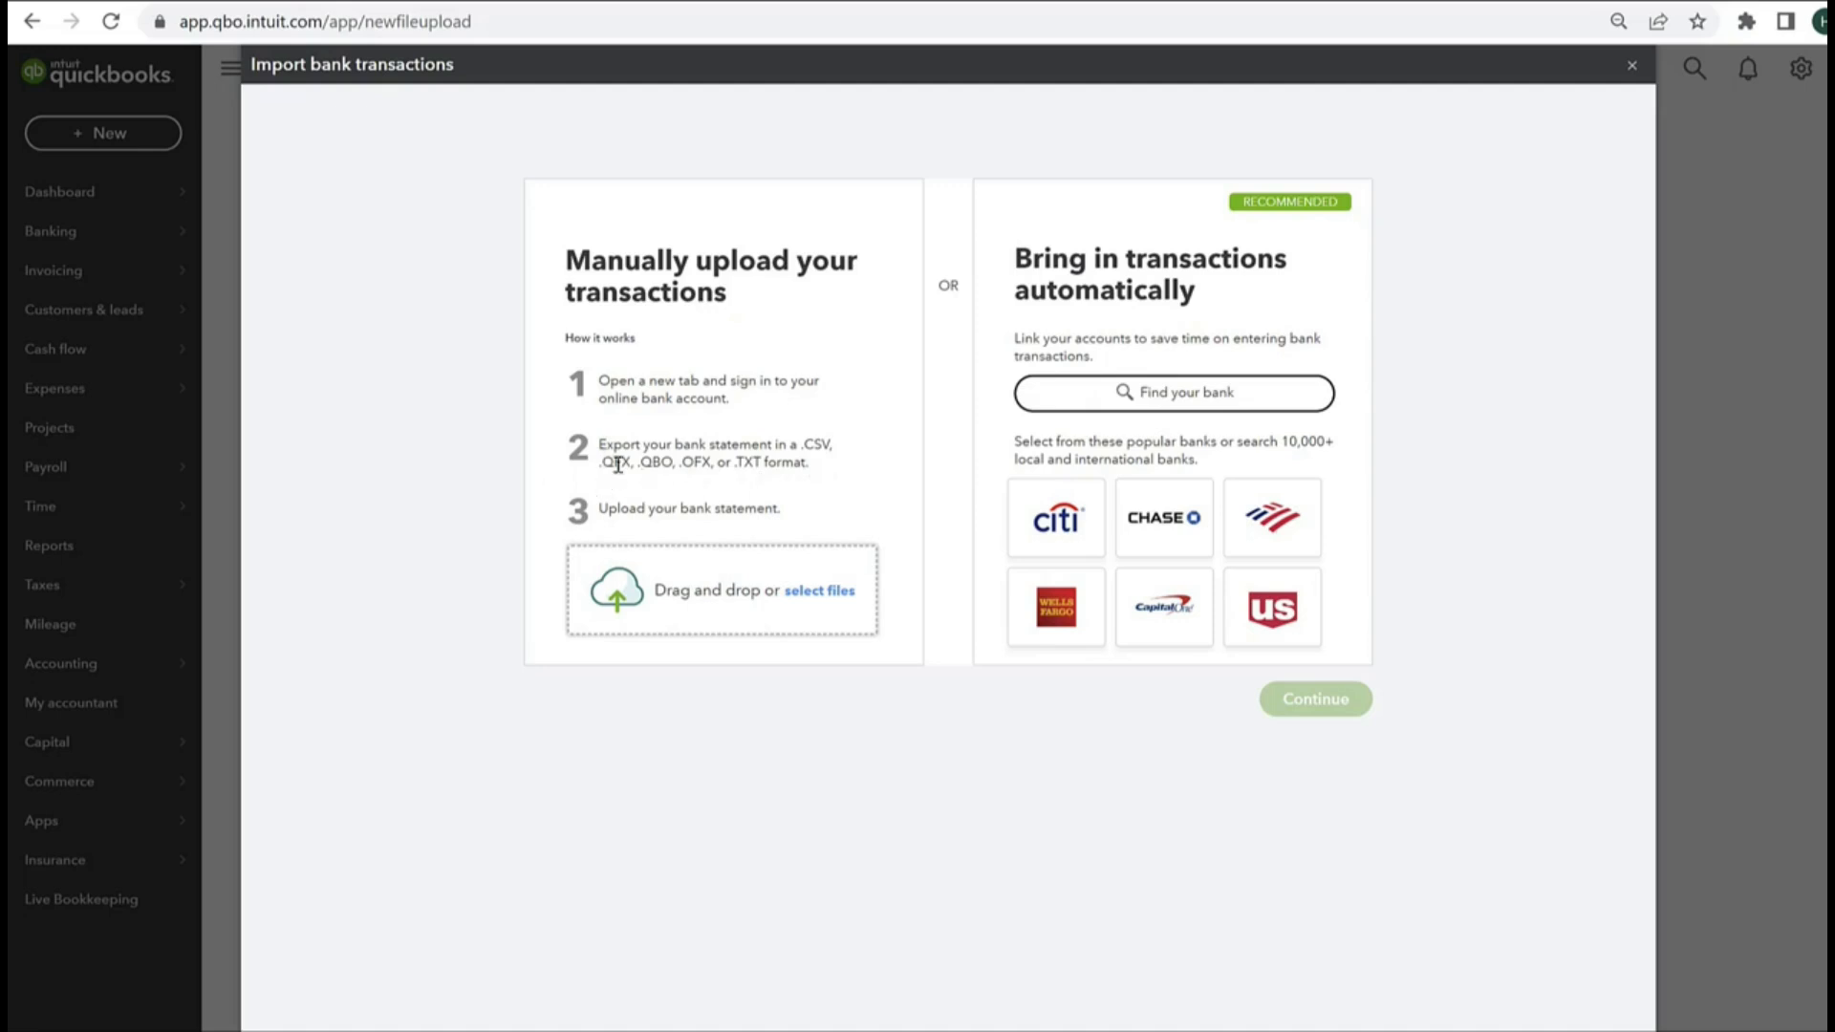
Step: Examine the bank statement file formats accepted for manual upload, then close the import window without uploading anything
drag(607, 464, 788, 465)
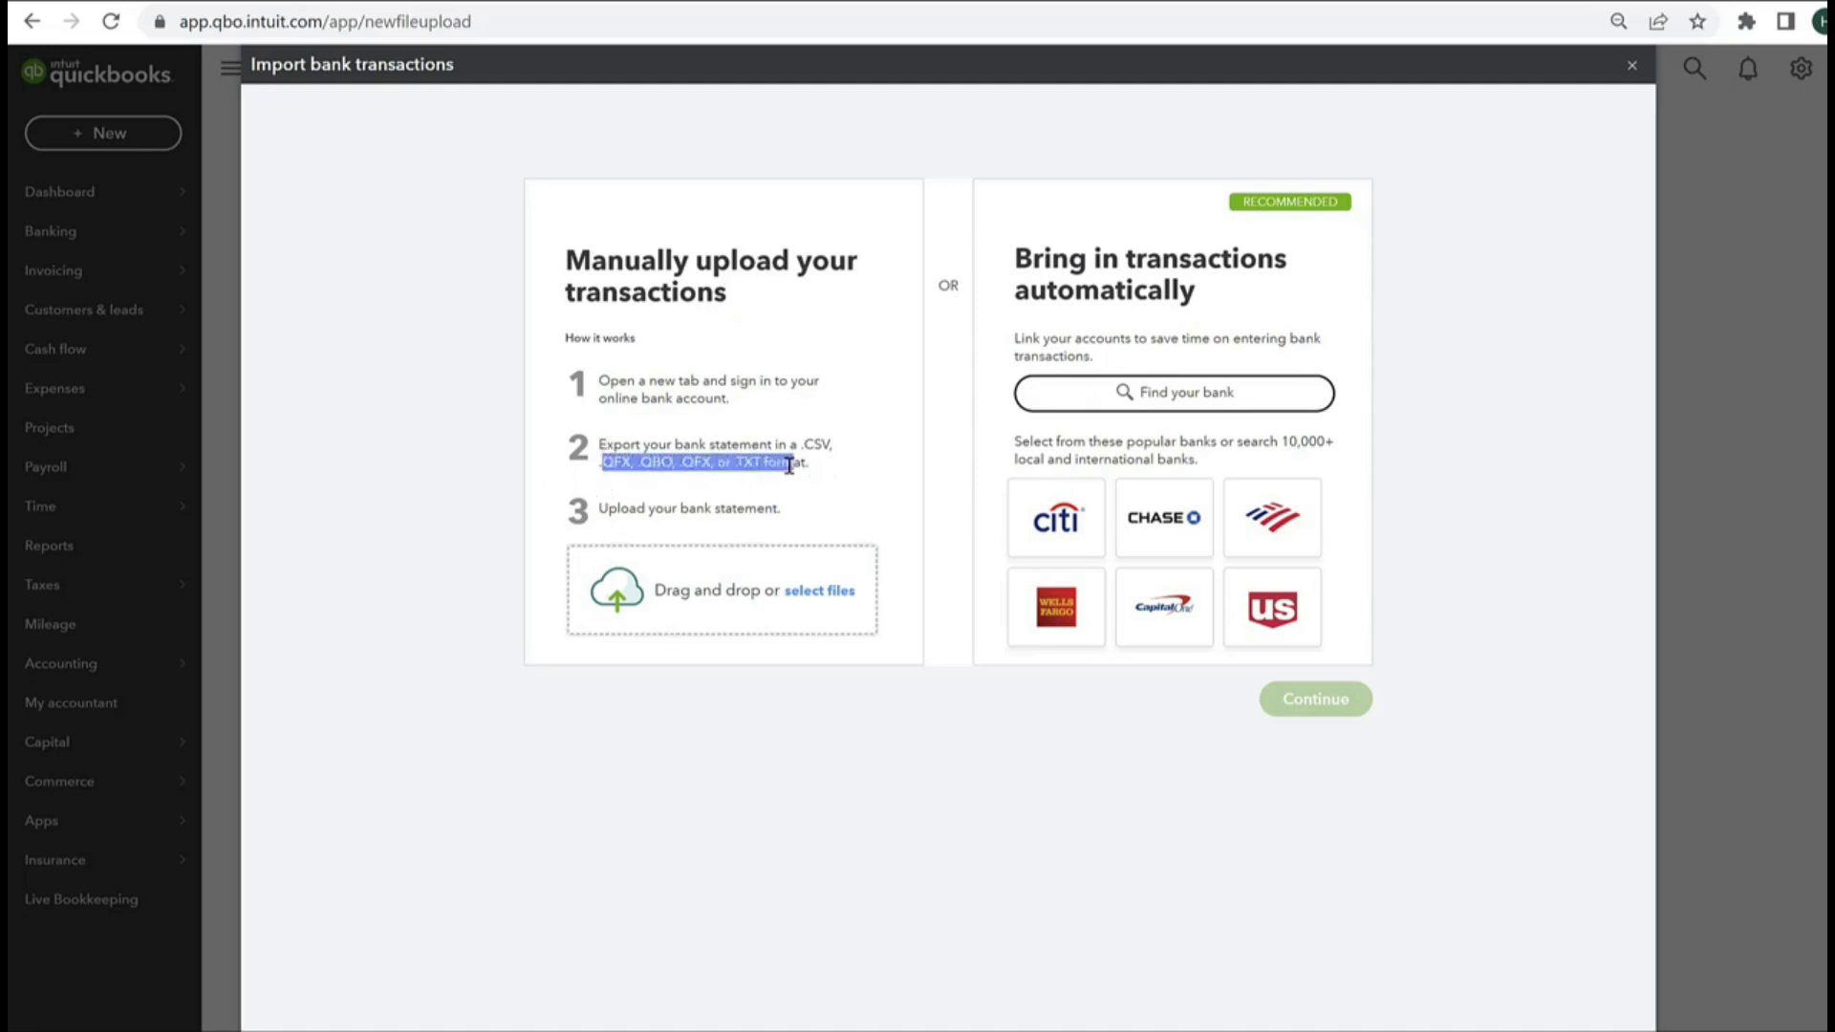
click(884, 462)
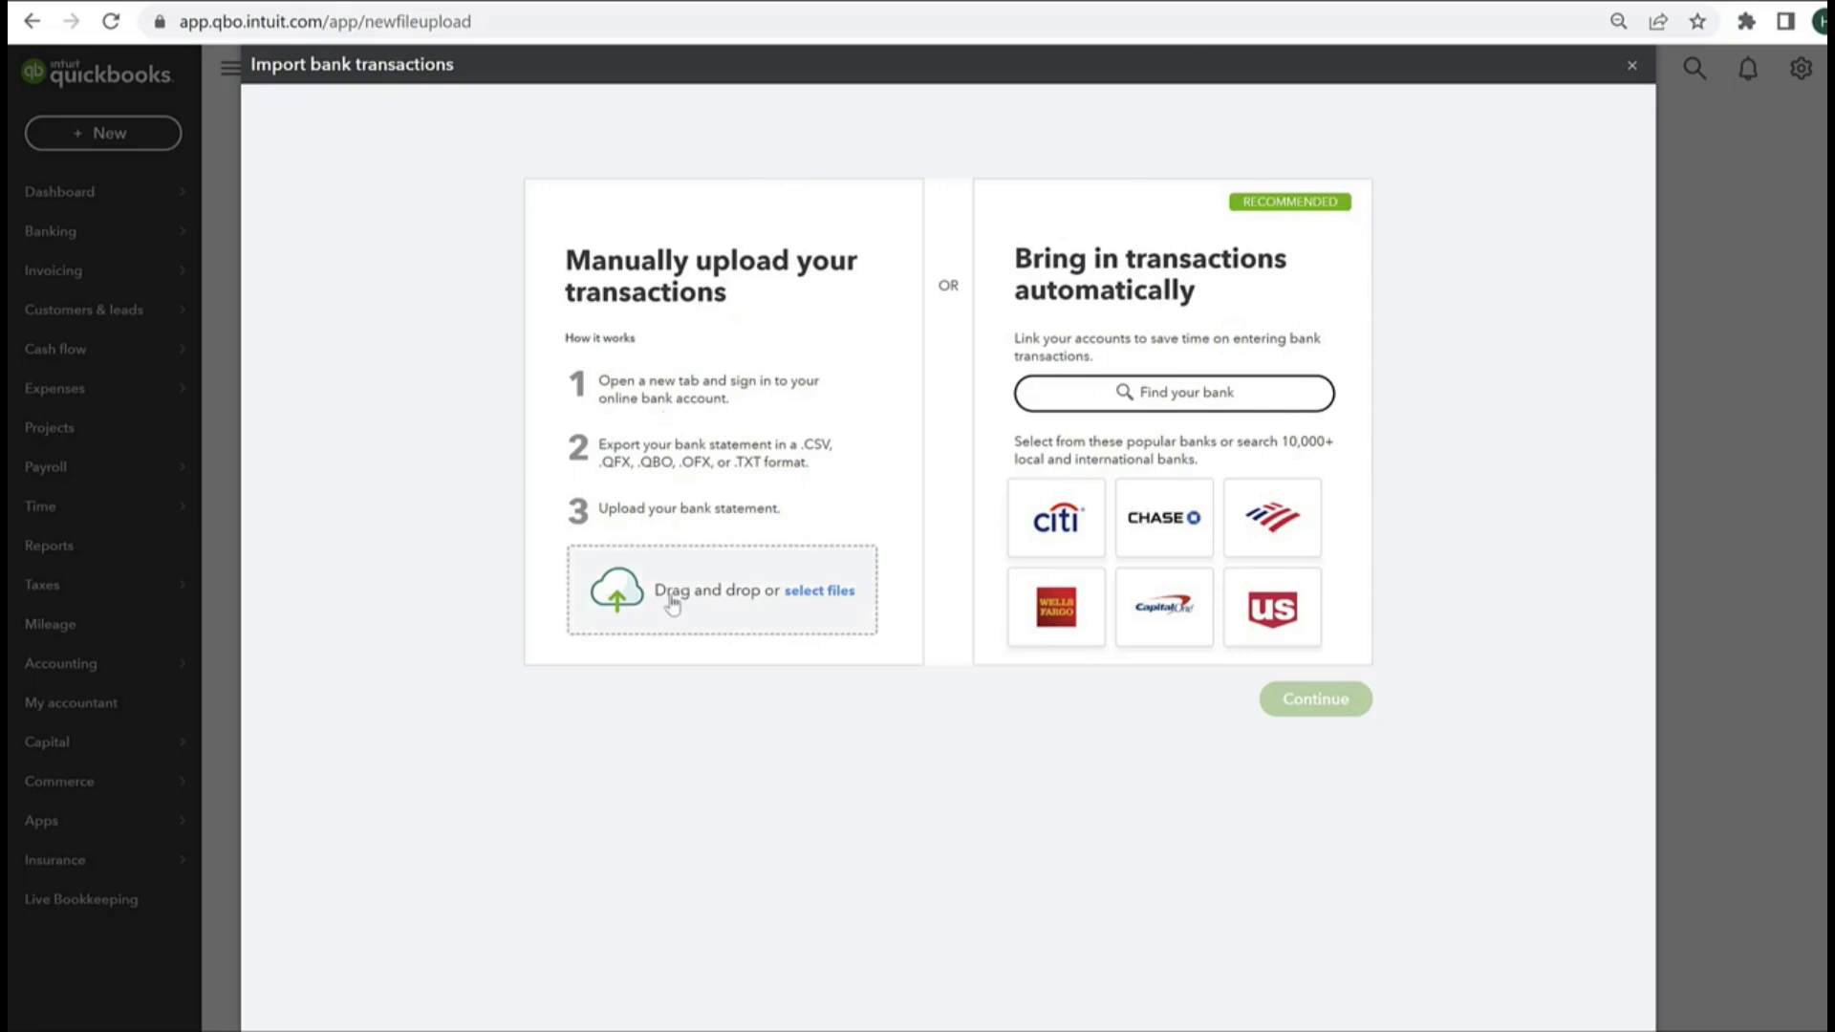
click(1631, 65)
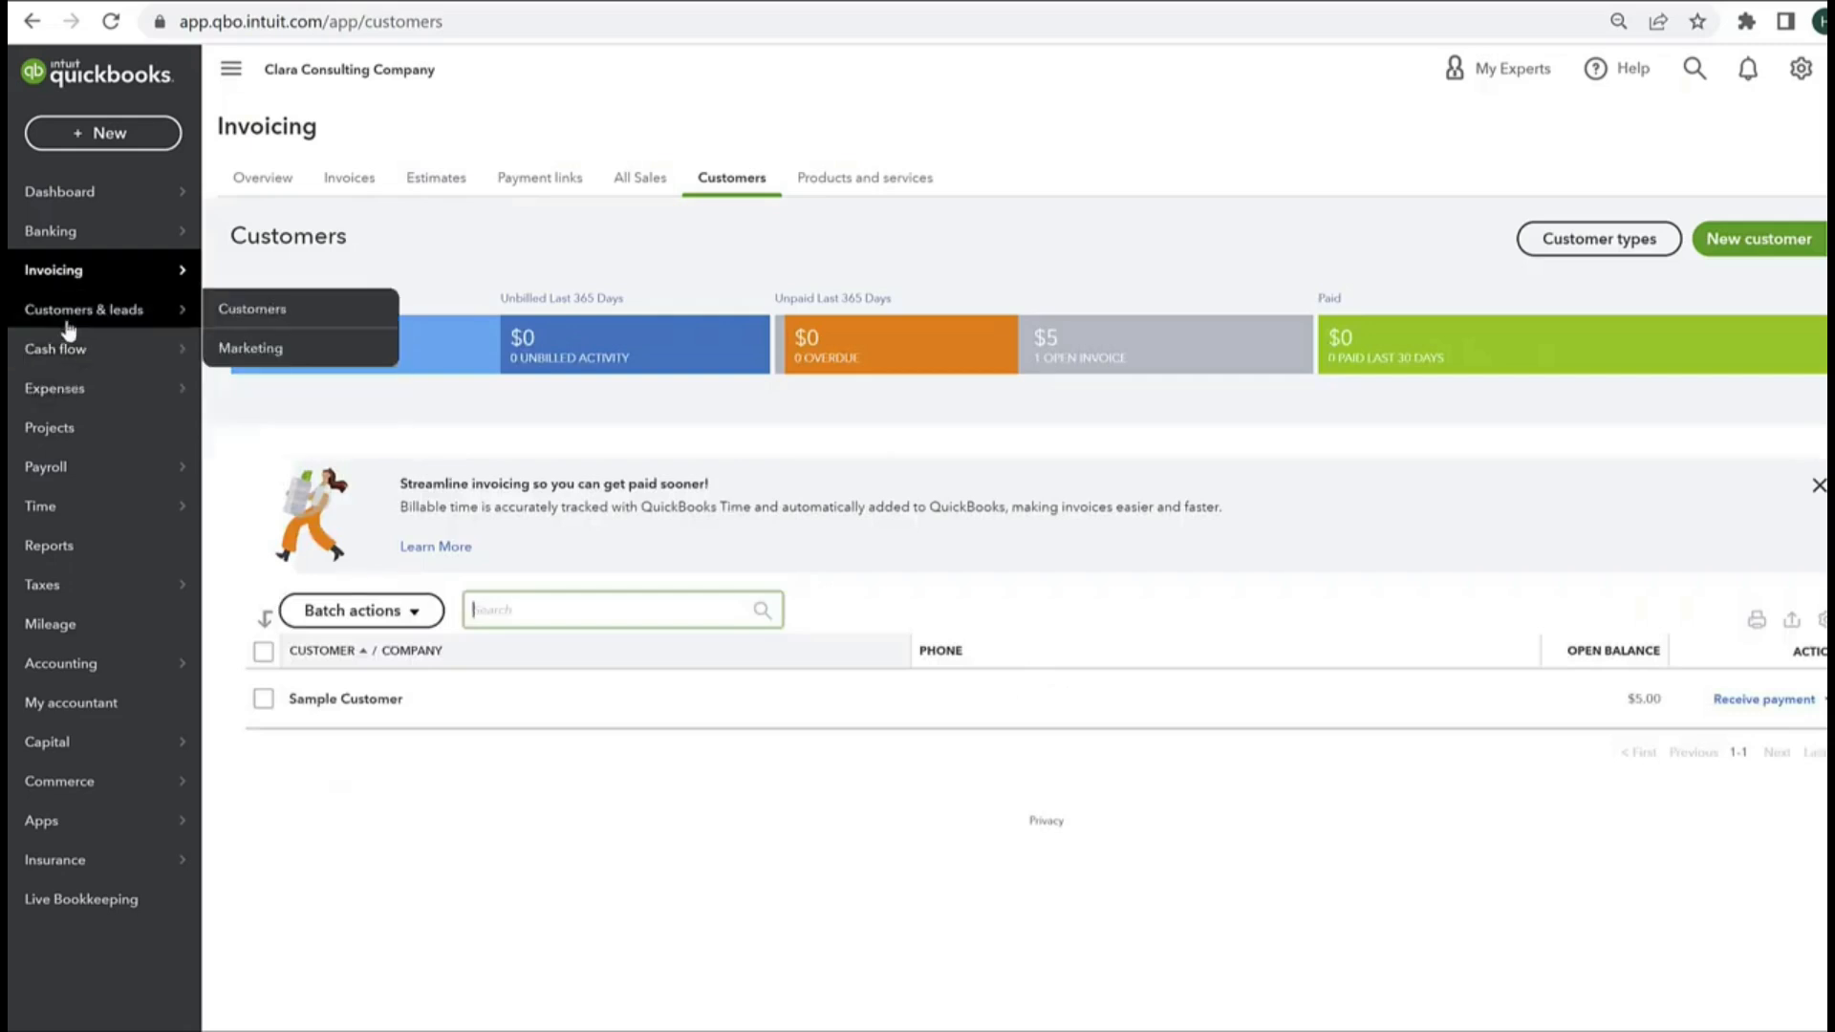
Step: Display the company's Expenses page and reveal the Payroll submenu
click(67, 388)
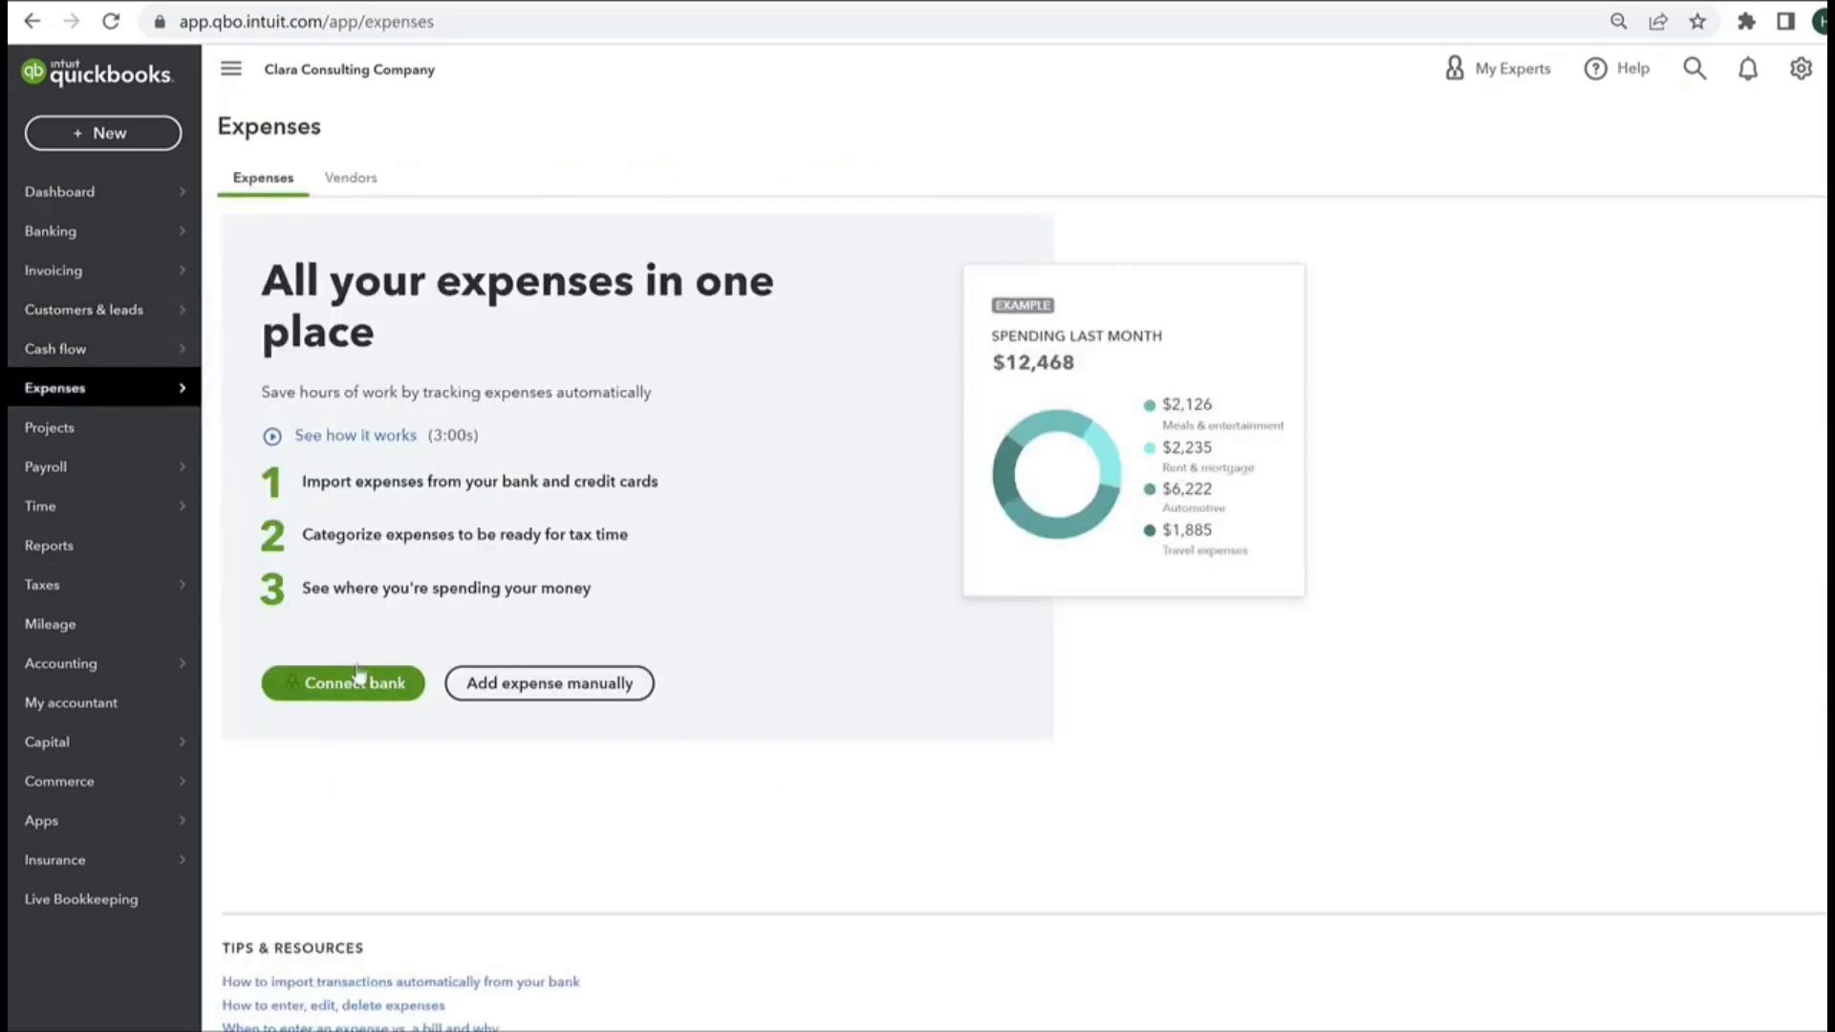
mouse_move(122, 472)
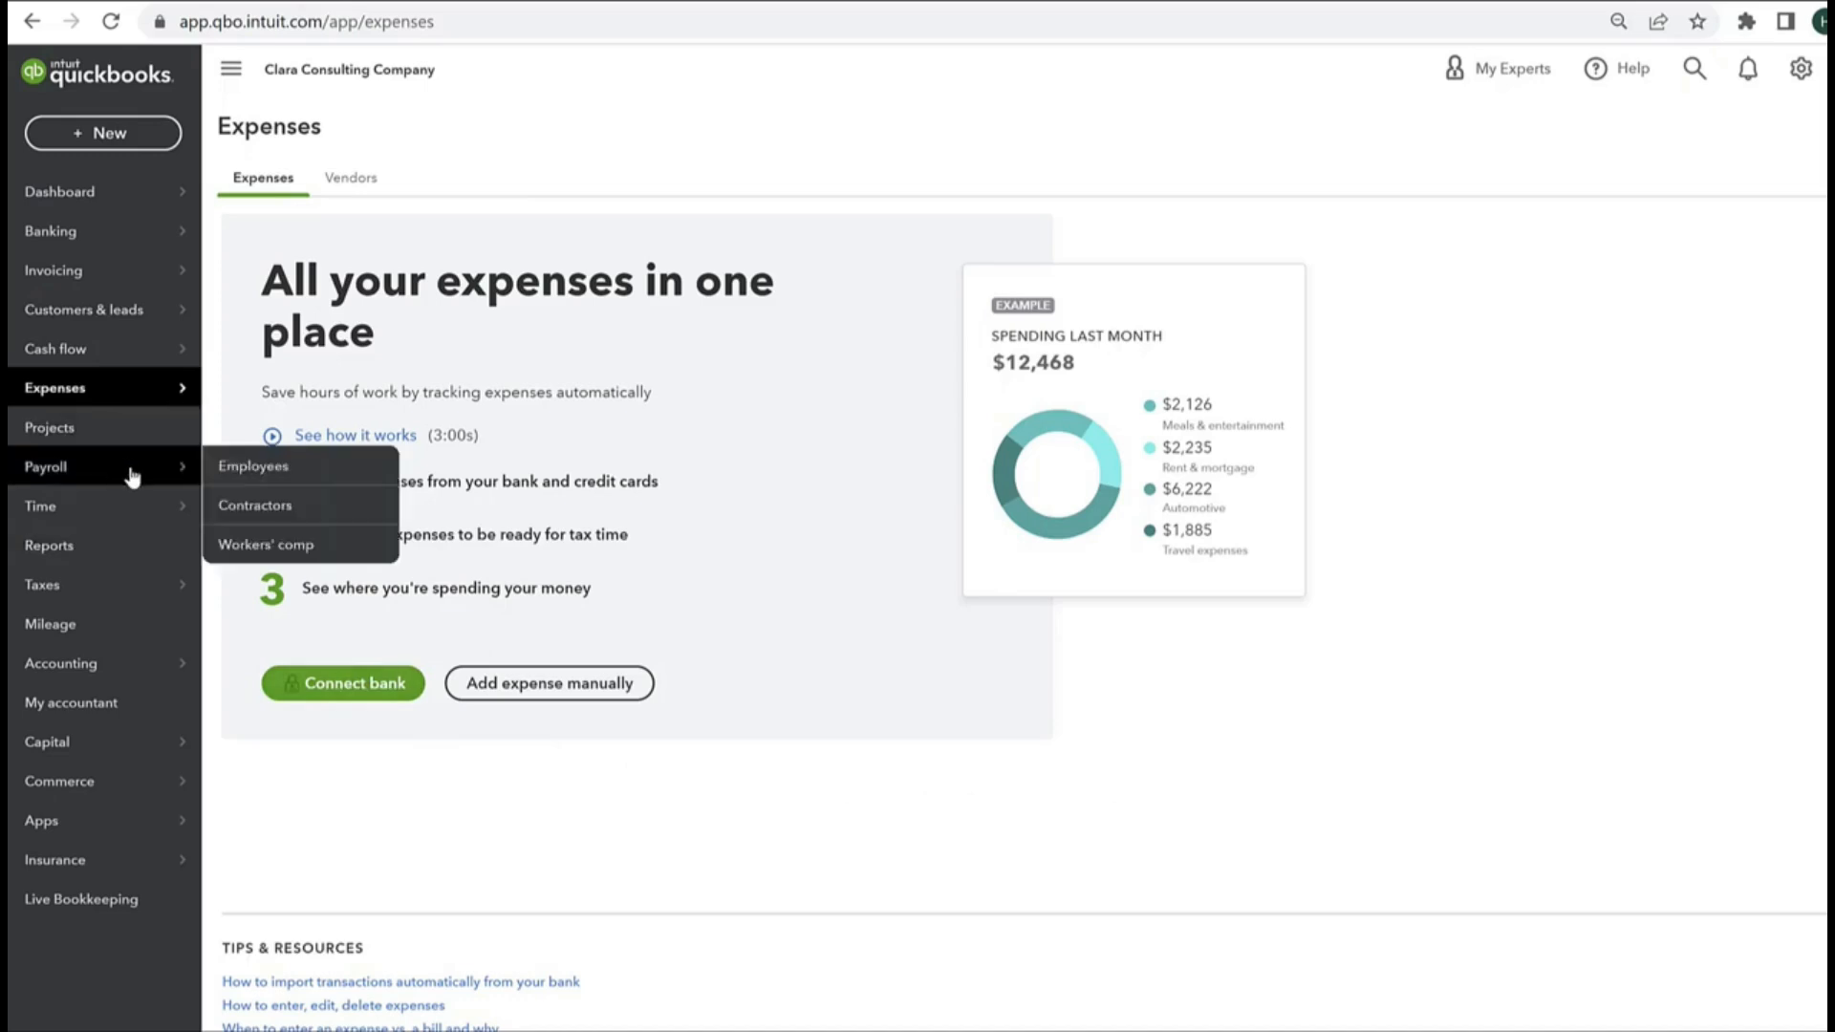